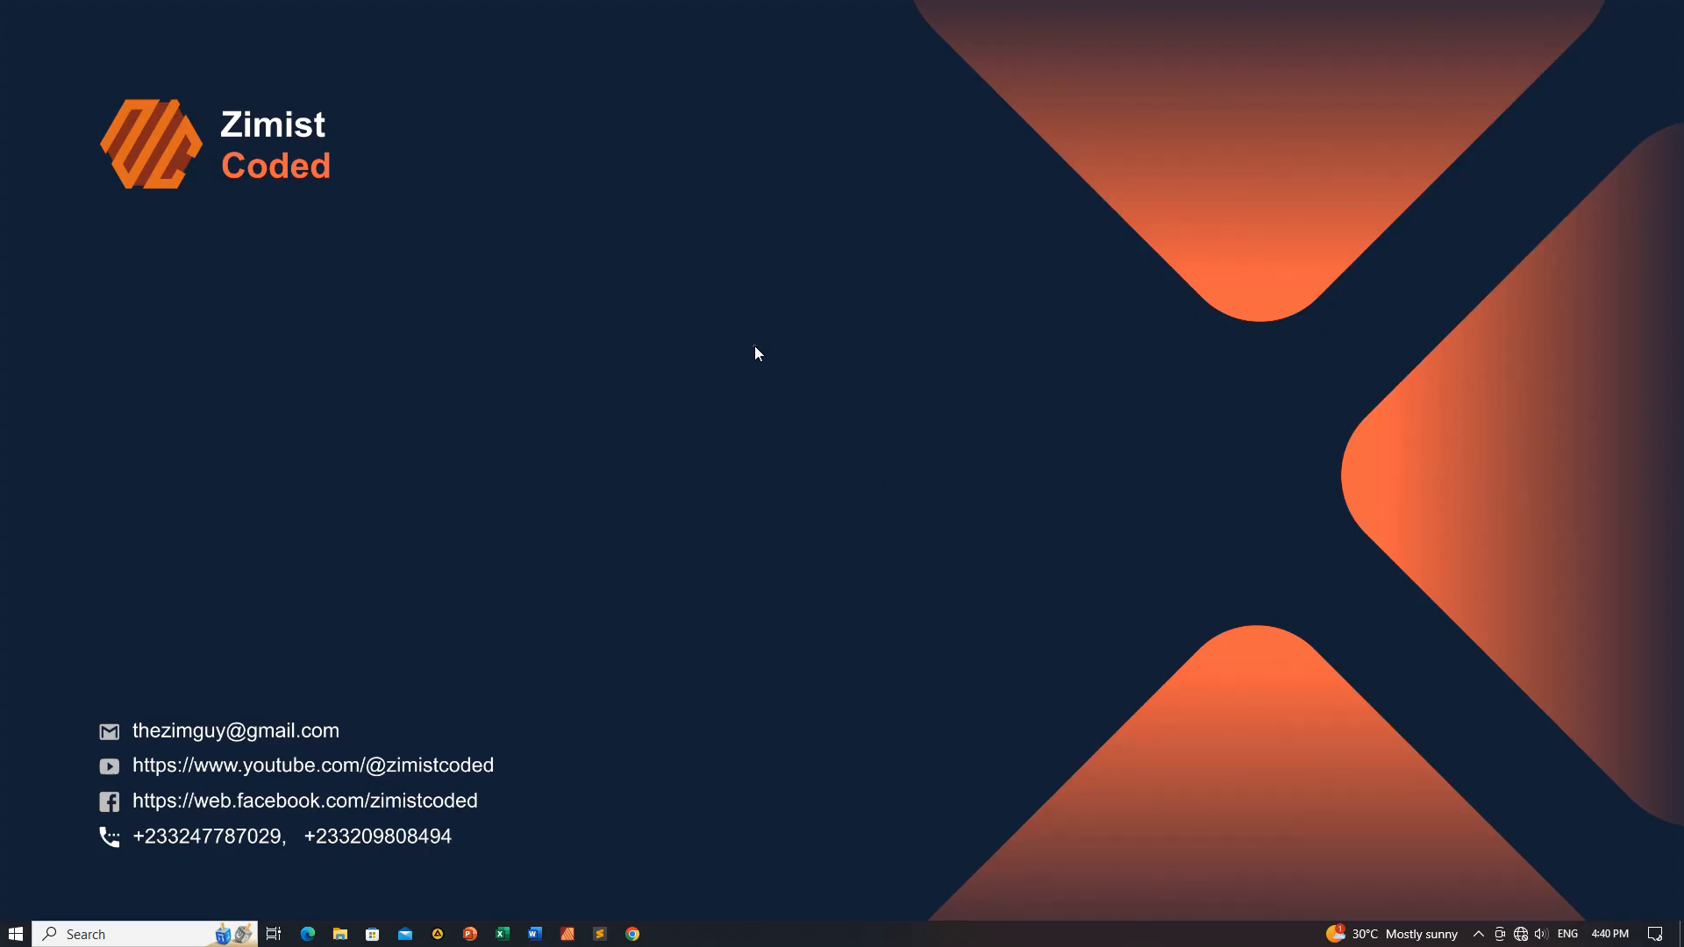
In File Explorer, open the Resume Templates PDF from Documents > YouTube > PDF to Word in MS Word.
right_click(755, 345)
click(801, 398)
click(339, 935)
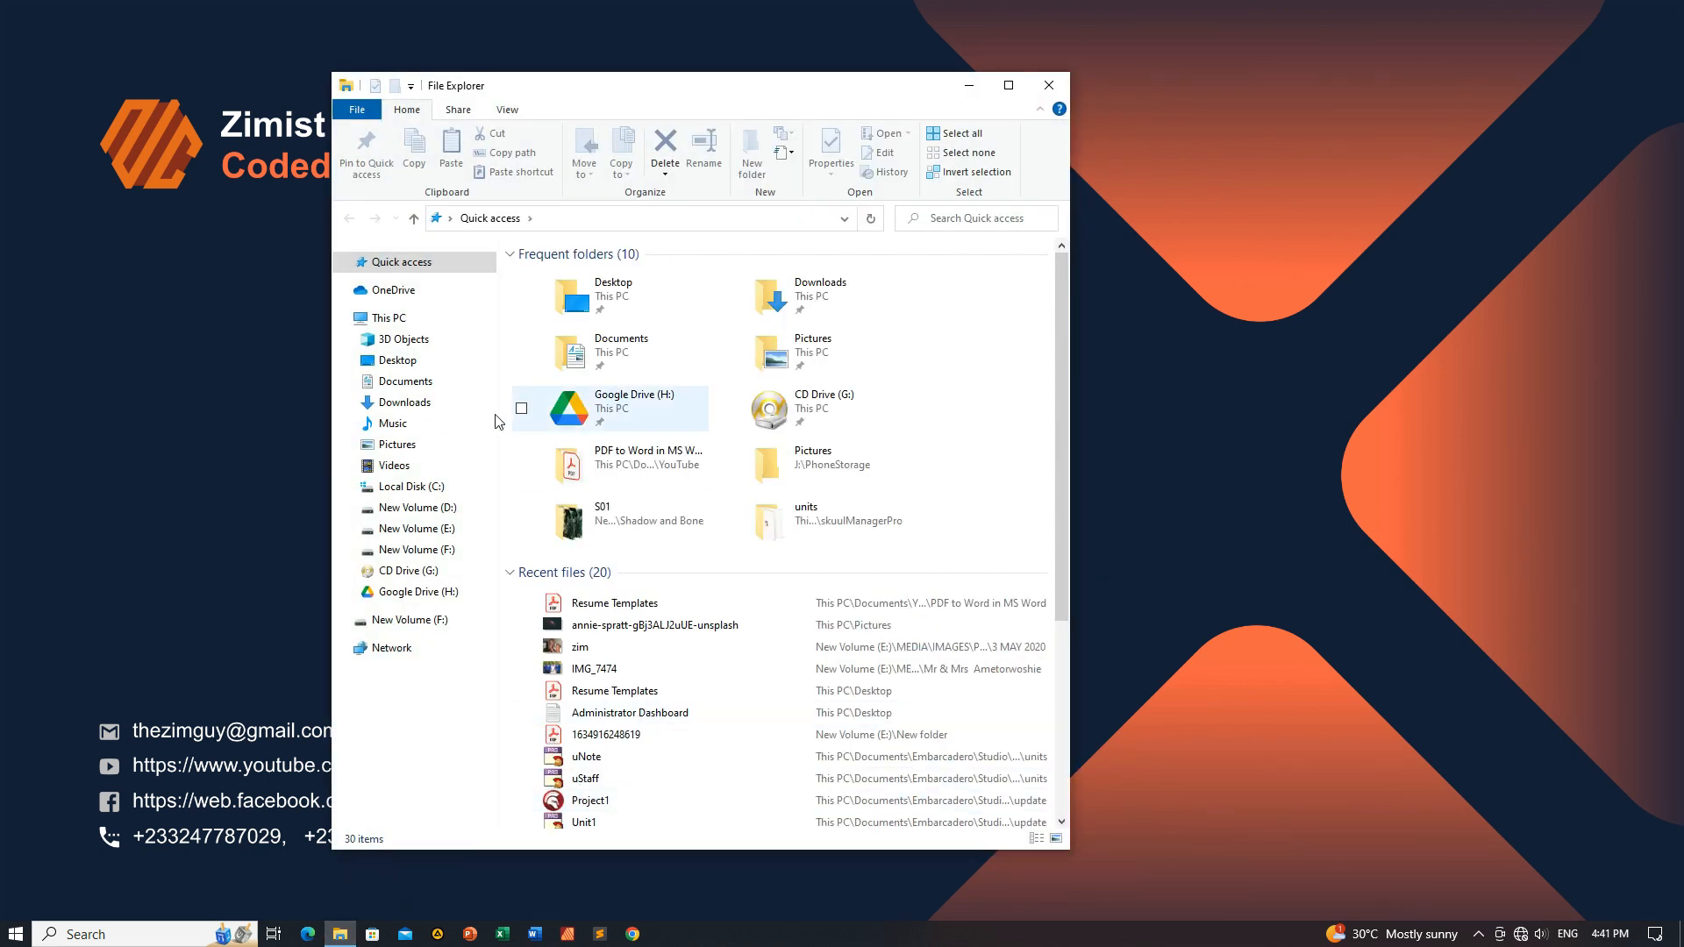
click(429, 385)
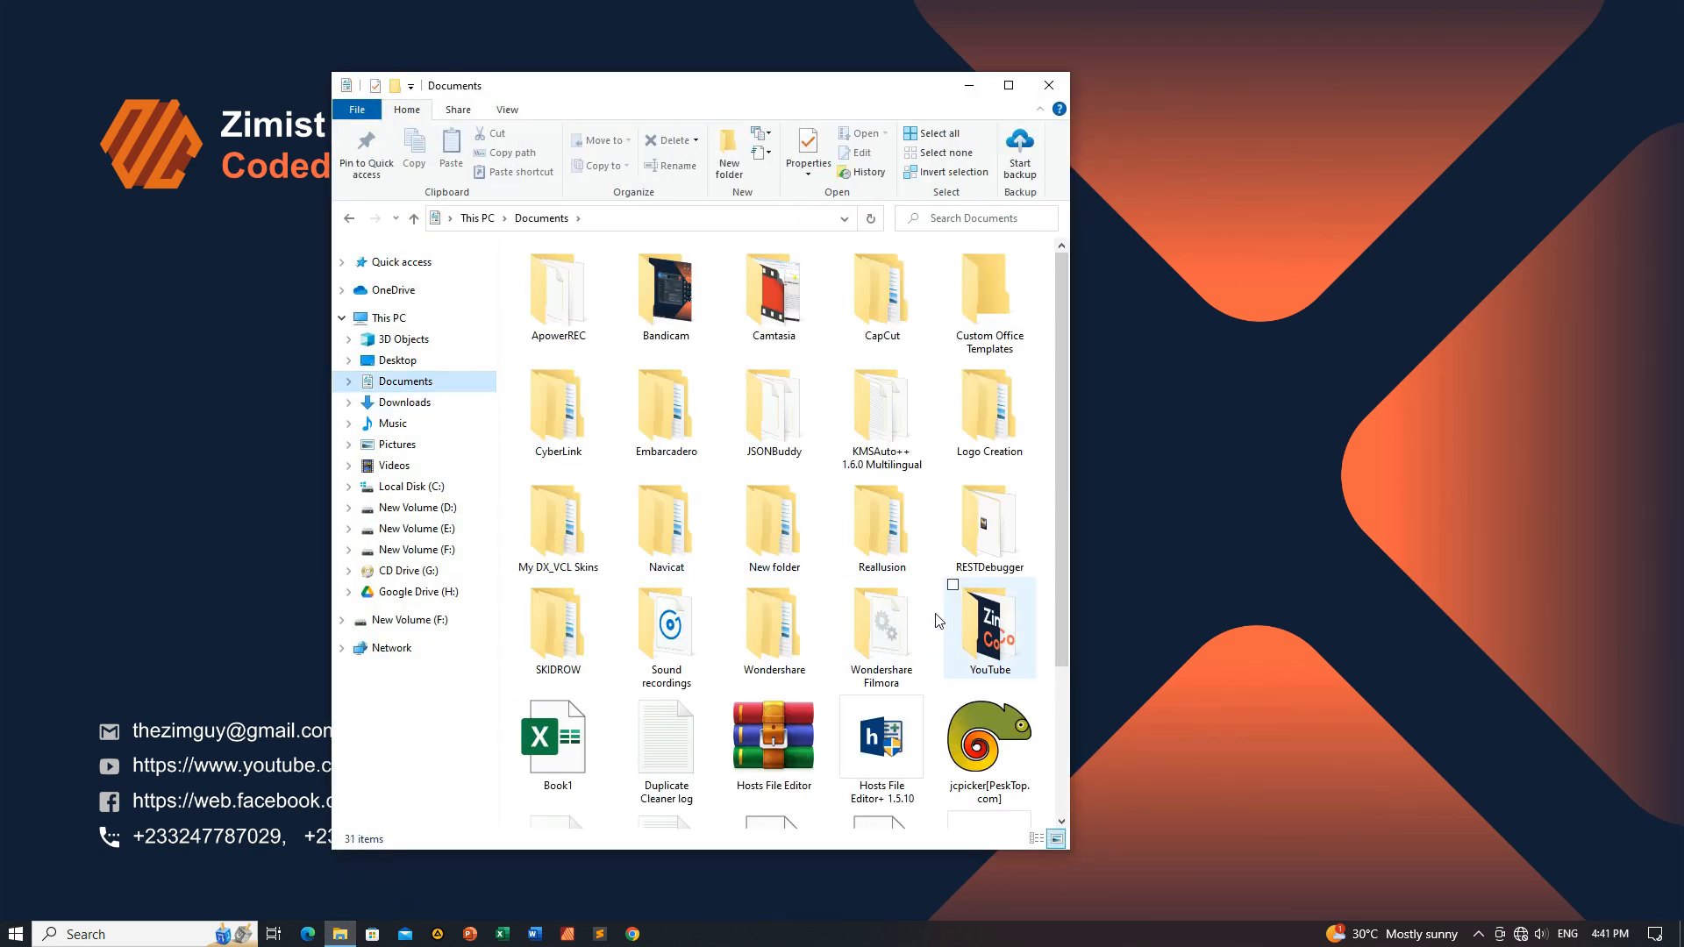
double_click(1015, 625)
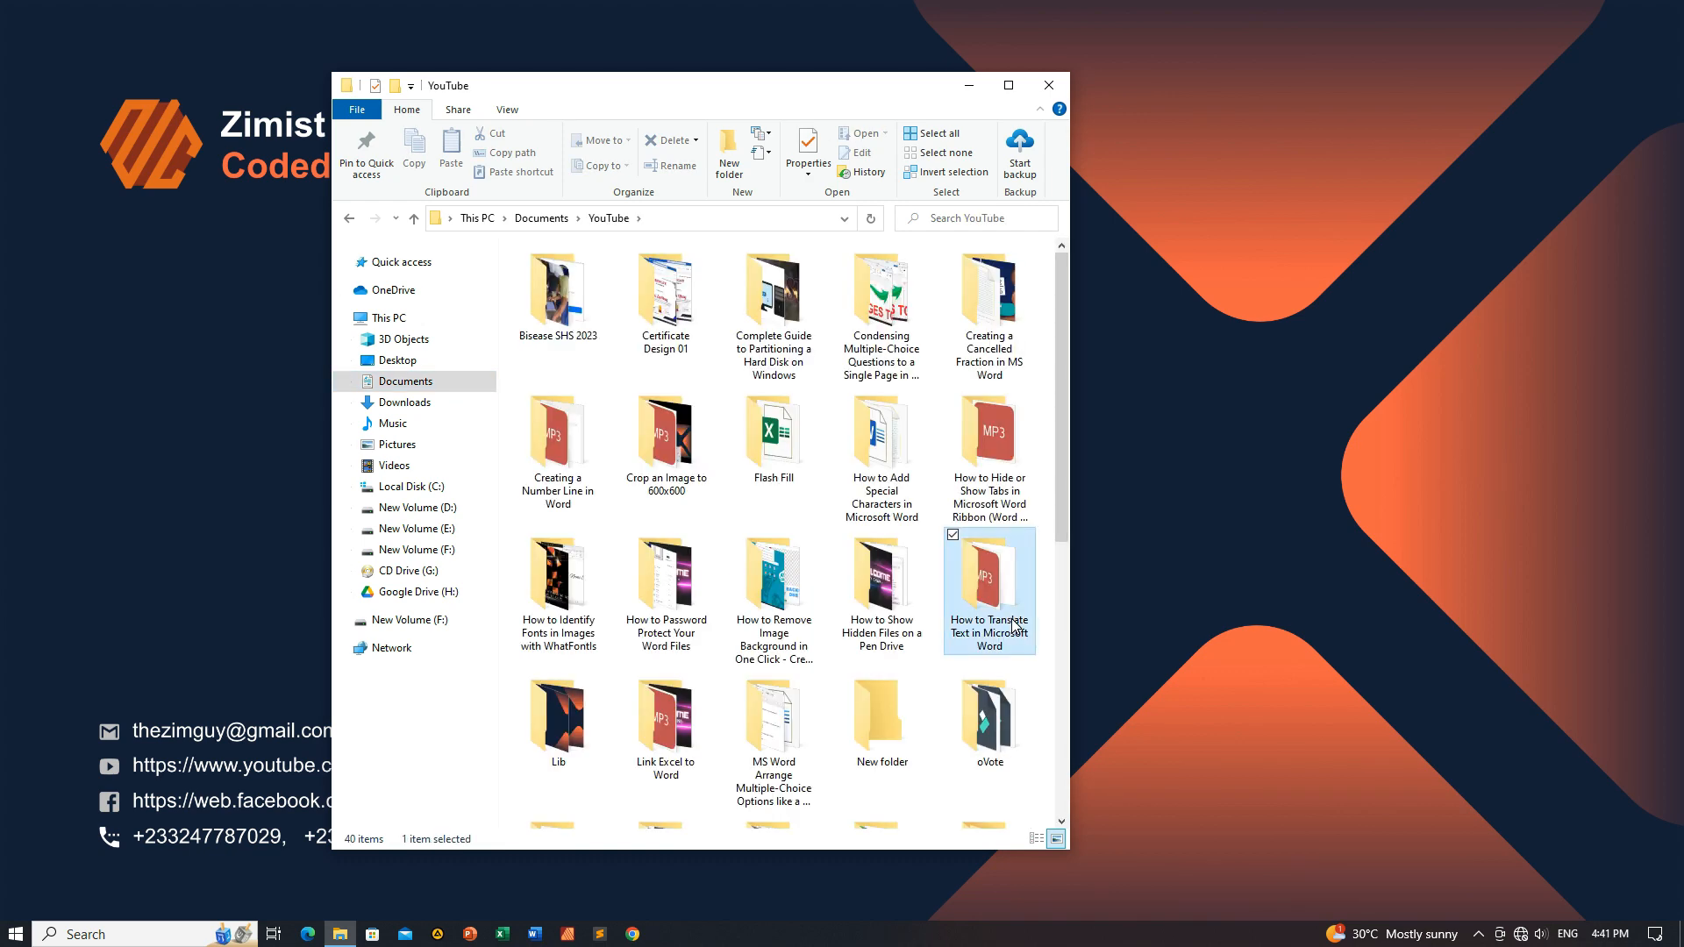
key(p)
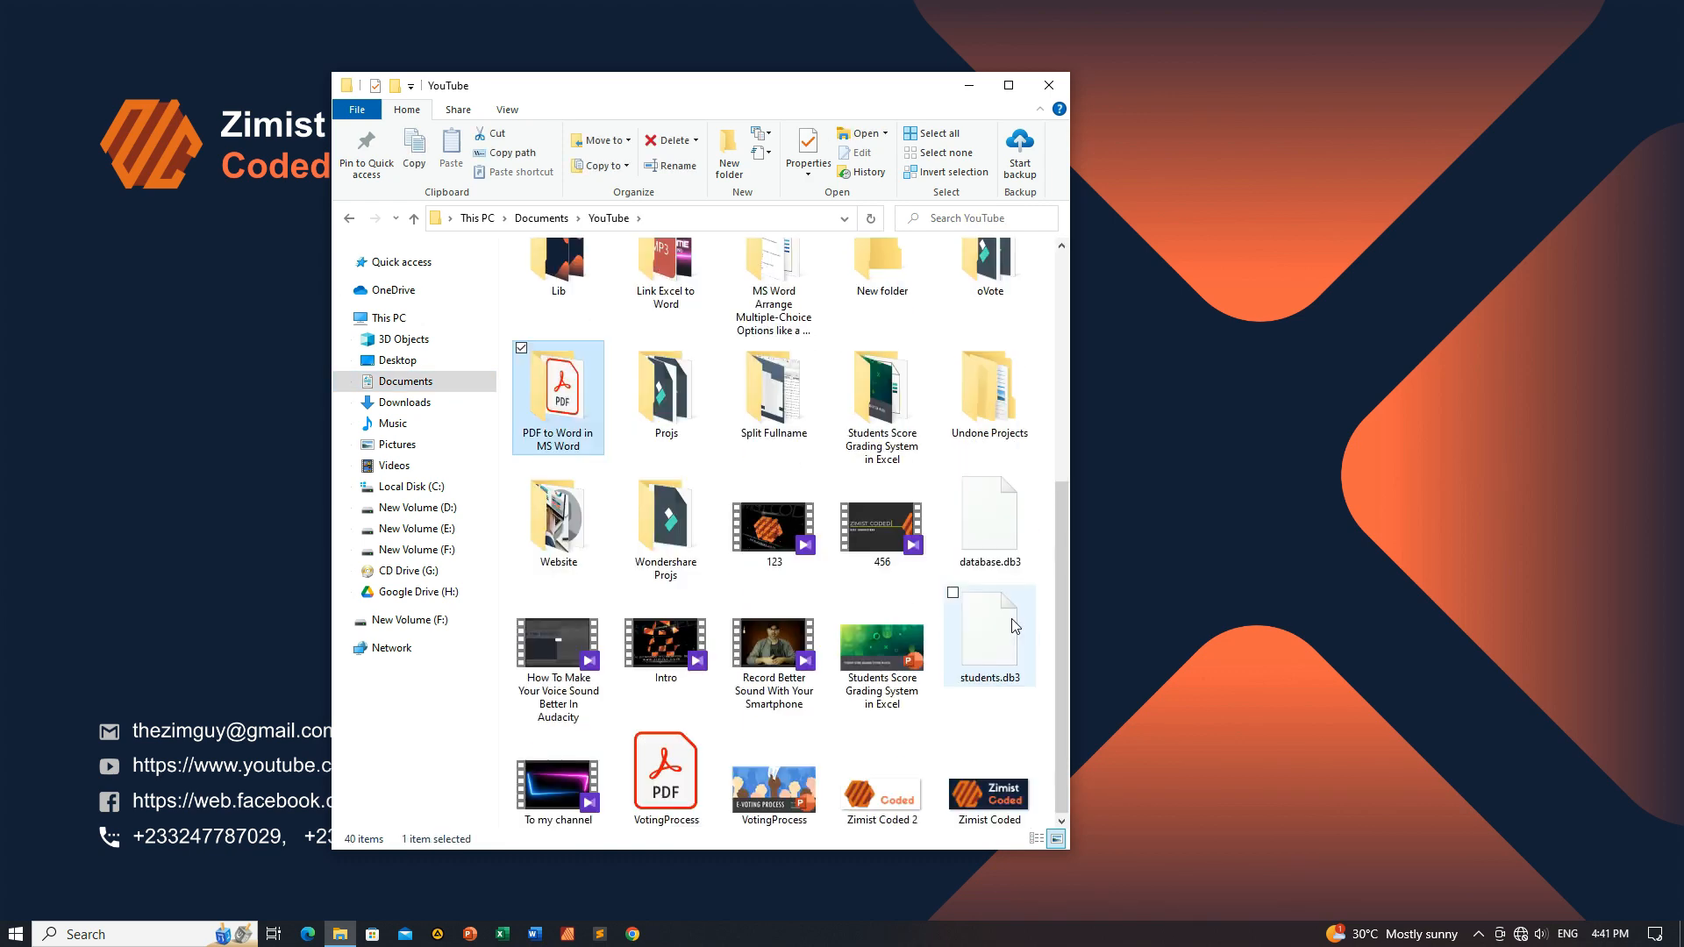
double_click(546, 424)
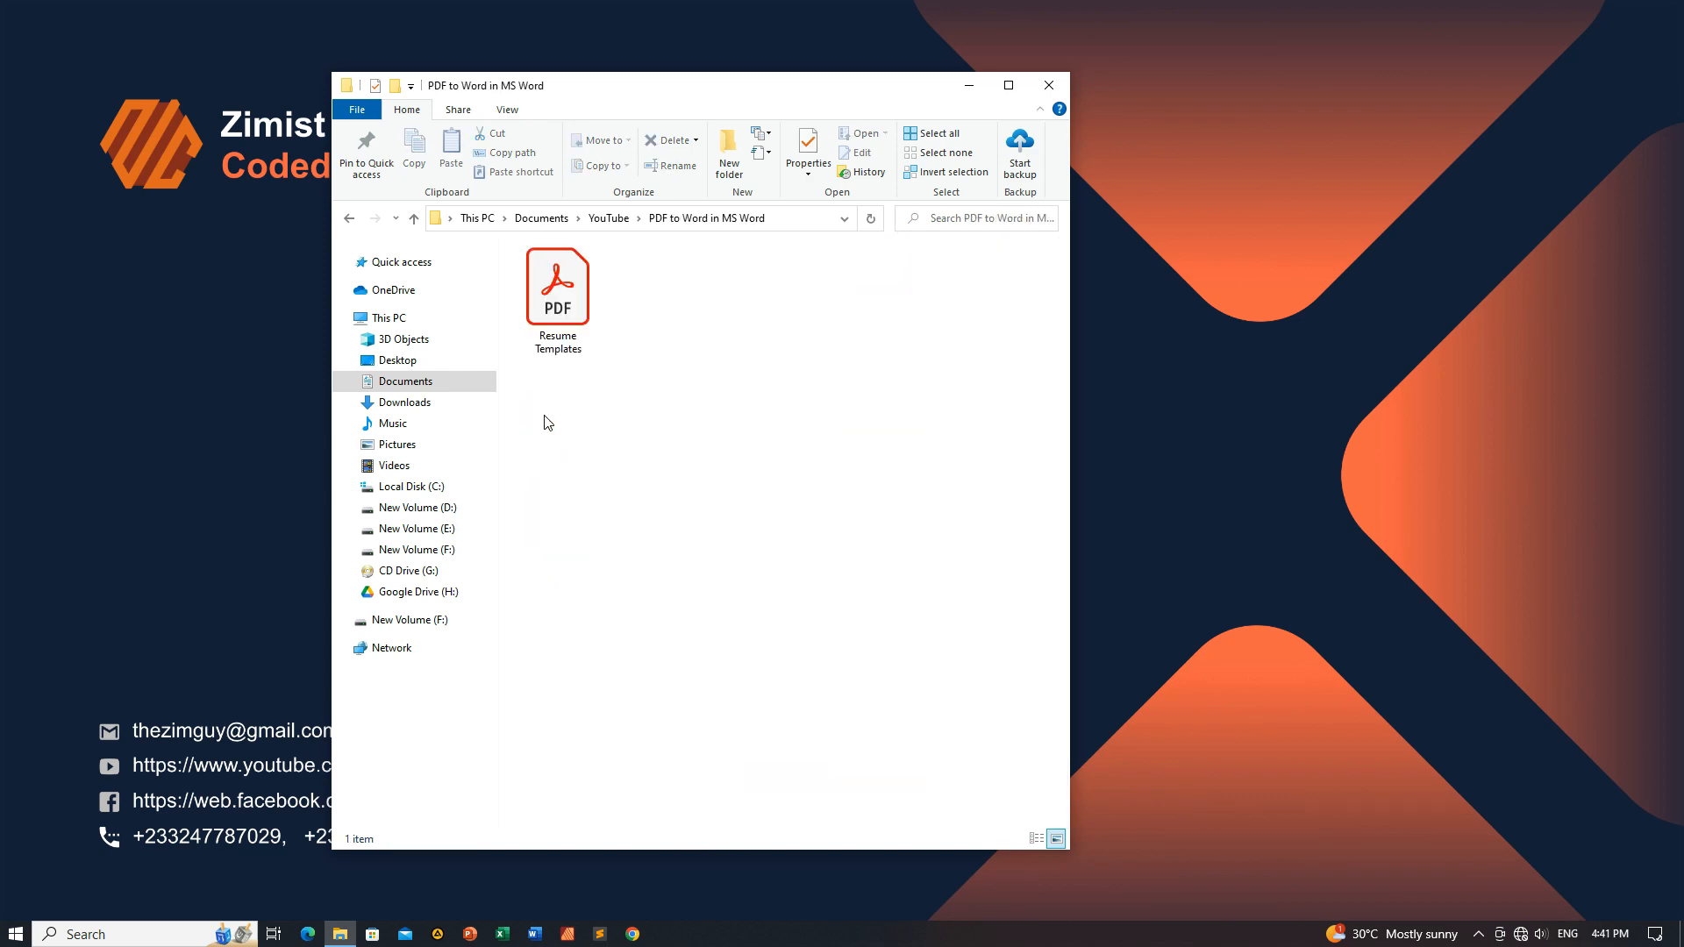
double_click(571, 302)
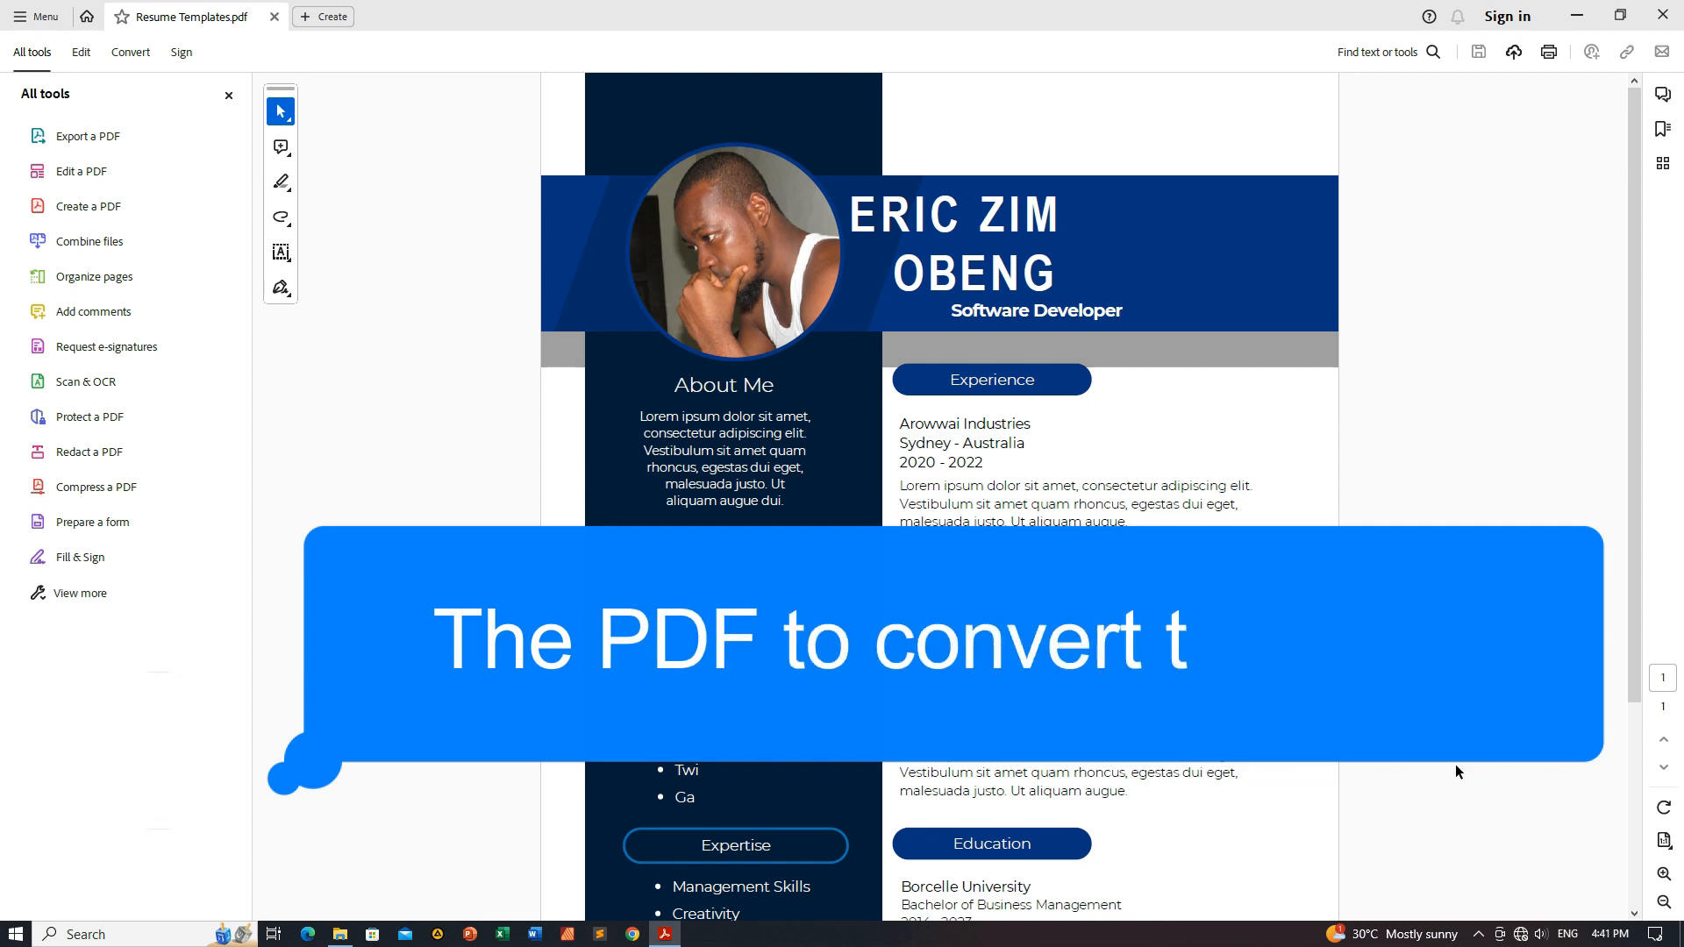
Review the resume PDF's layout from header to Skills Summary, enlarging the page, and close the PDF.
scroll(1455, 765, up, 2)
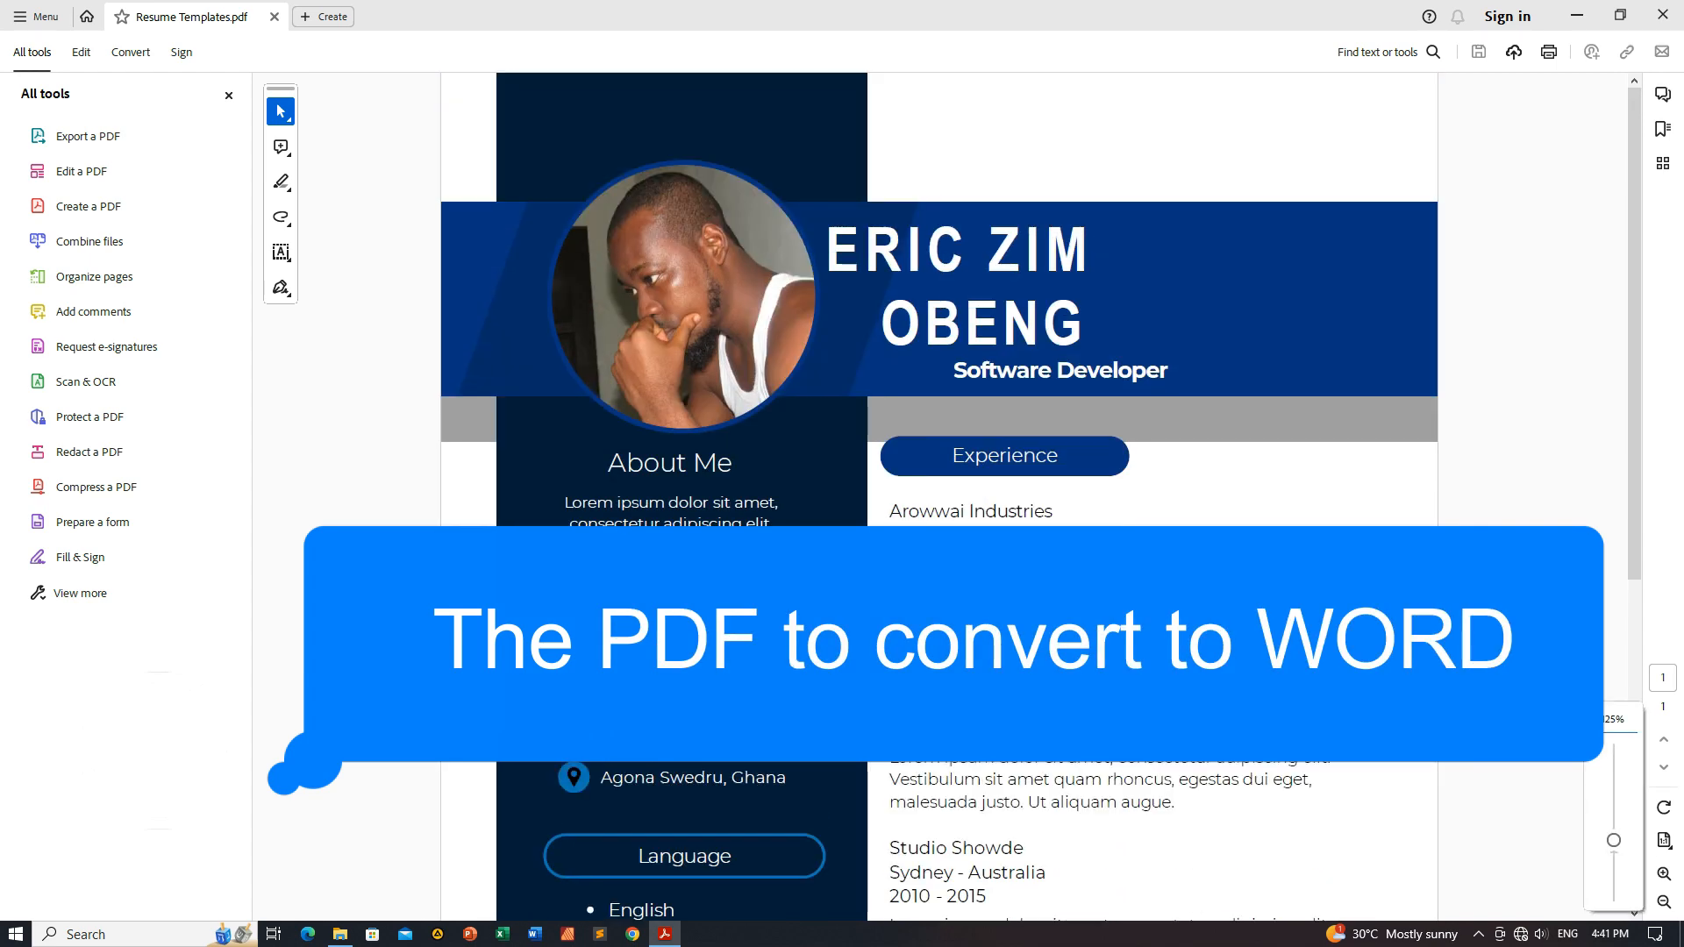
scroll(1650, 653, down, 10)
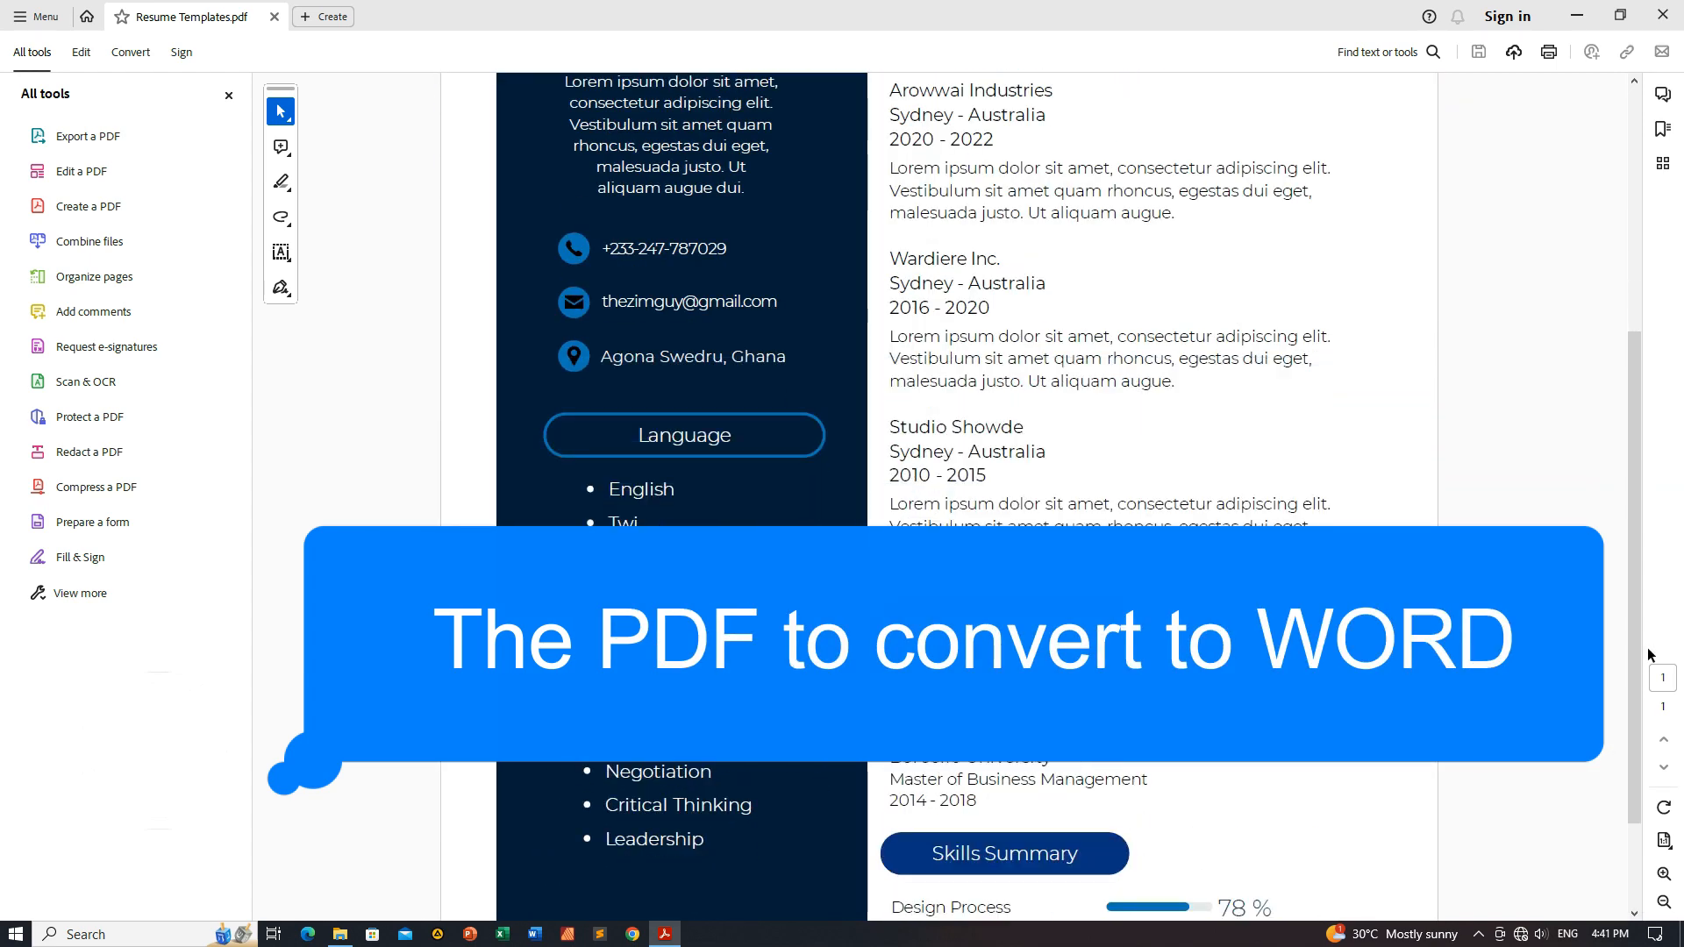
scroll(1649, 654, up, 8)
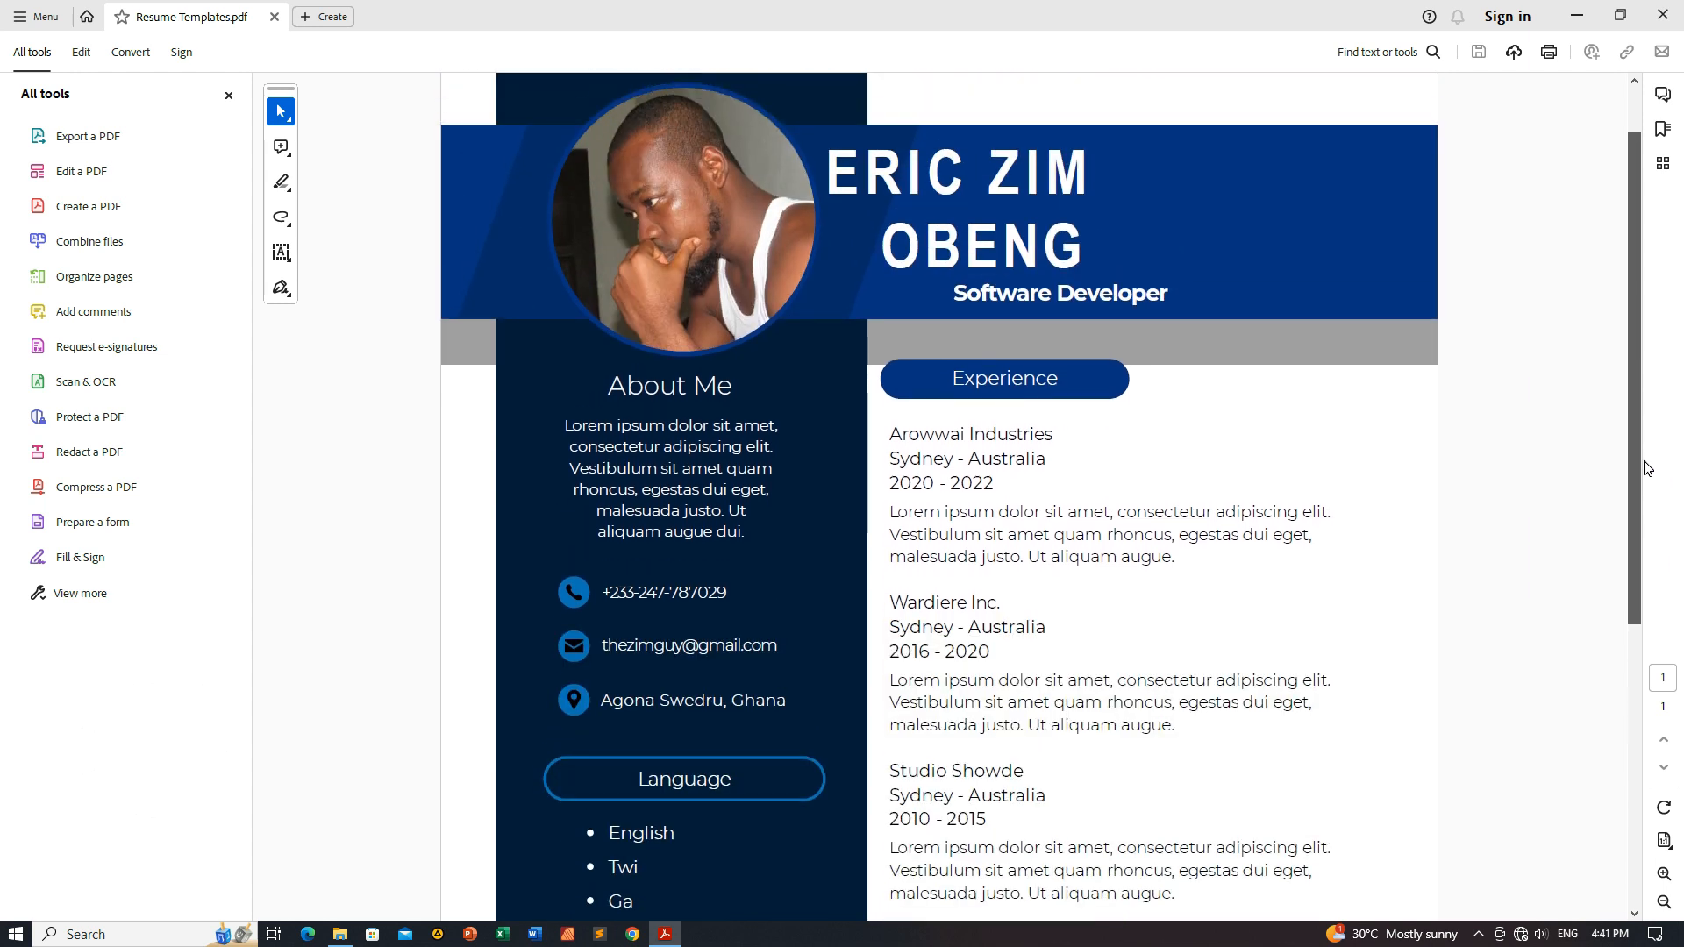
scroll(1647, 467, up, 2)
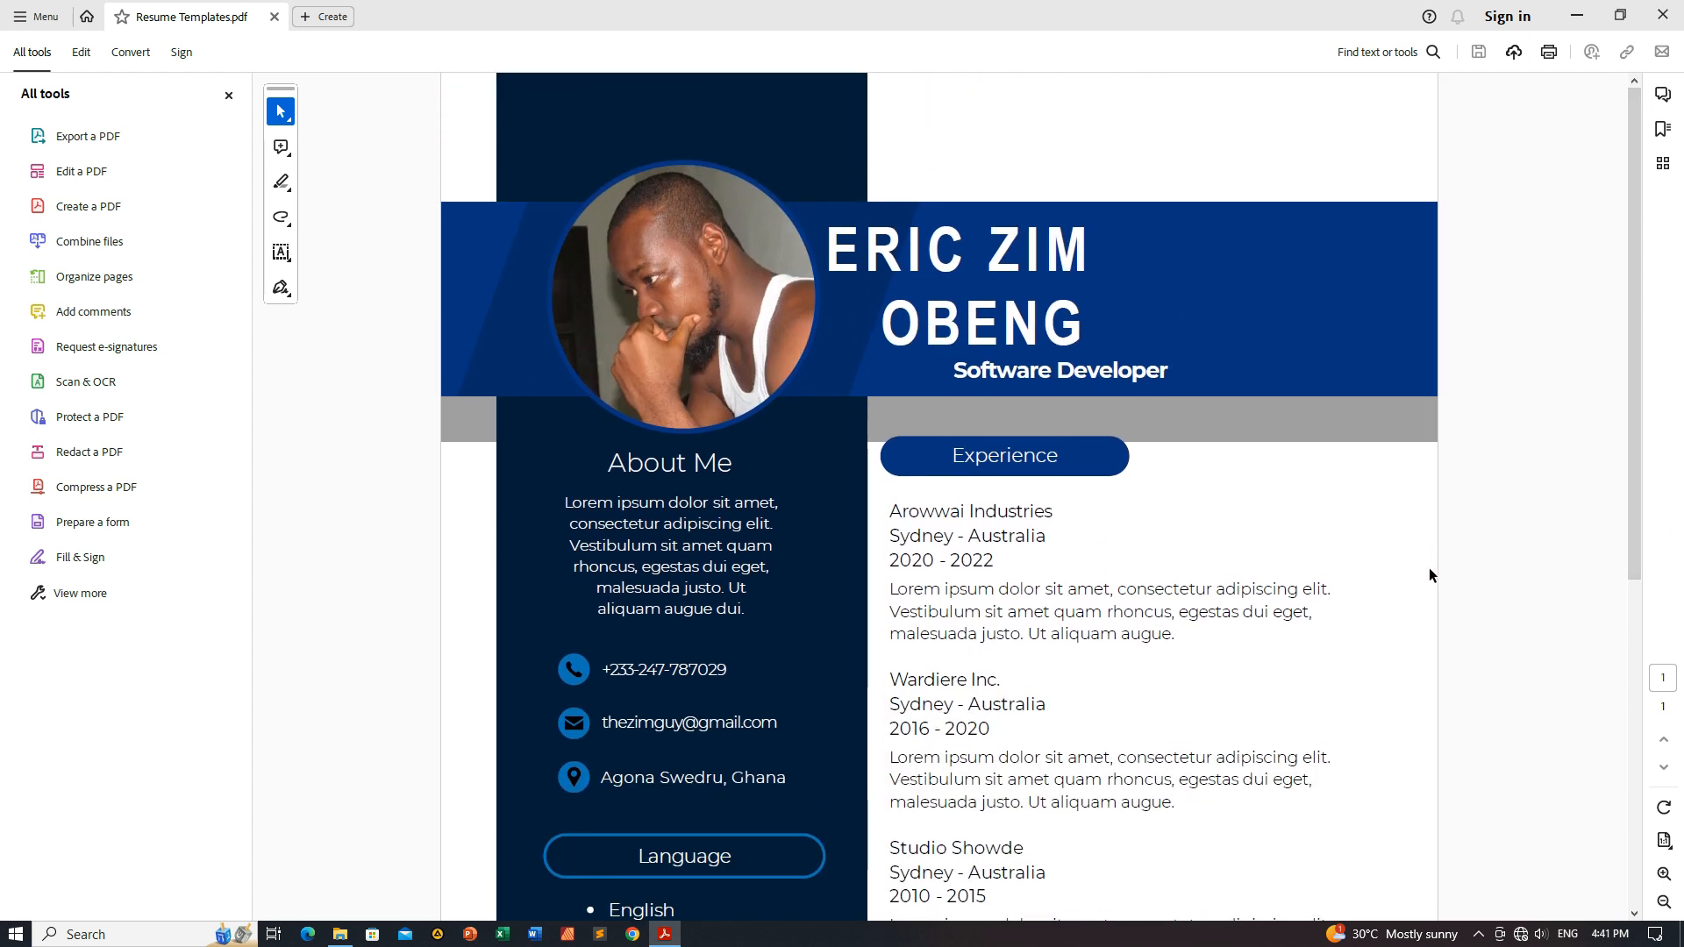
click(1666, 12)
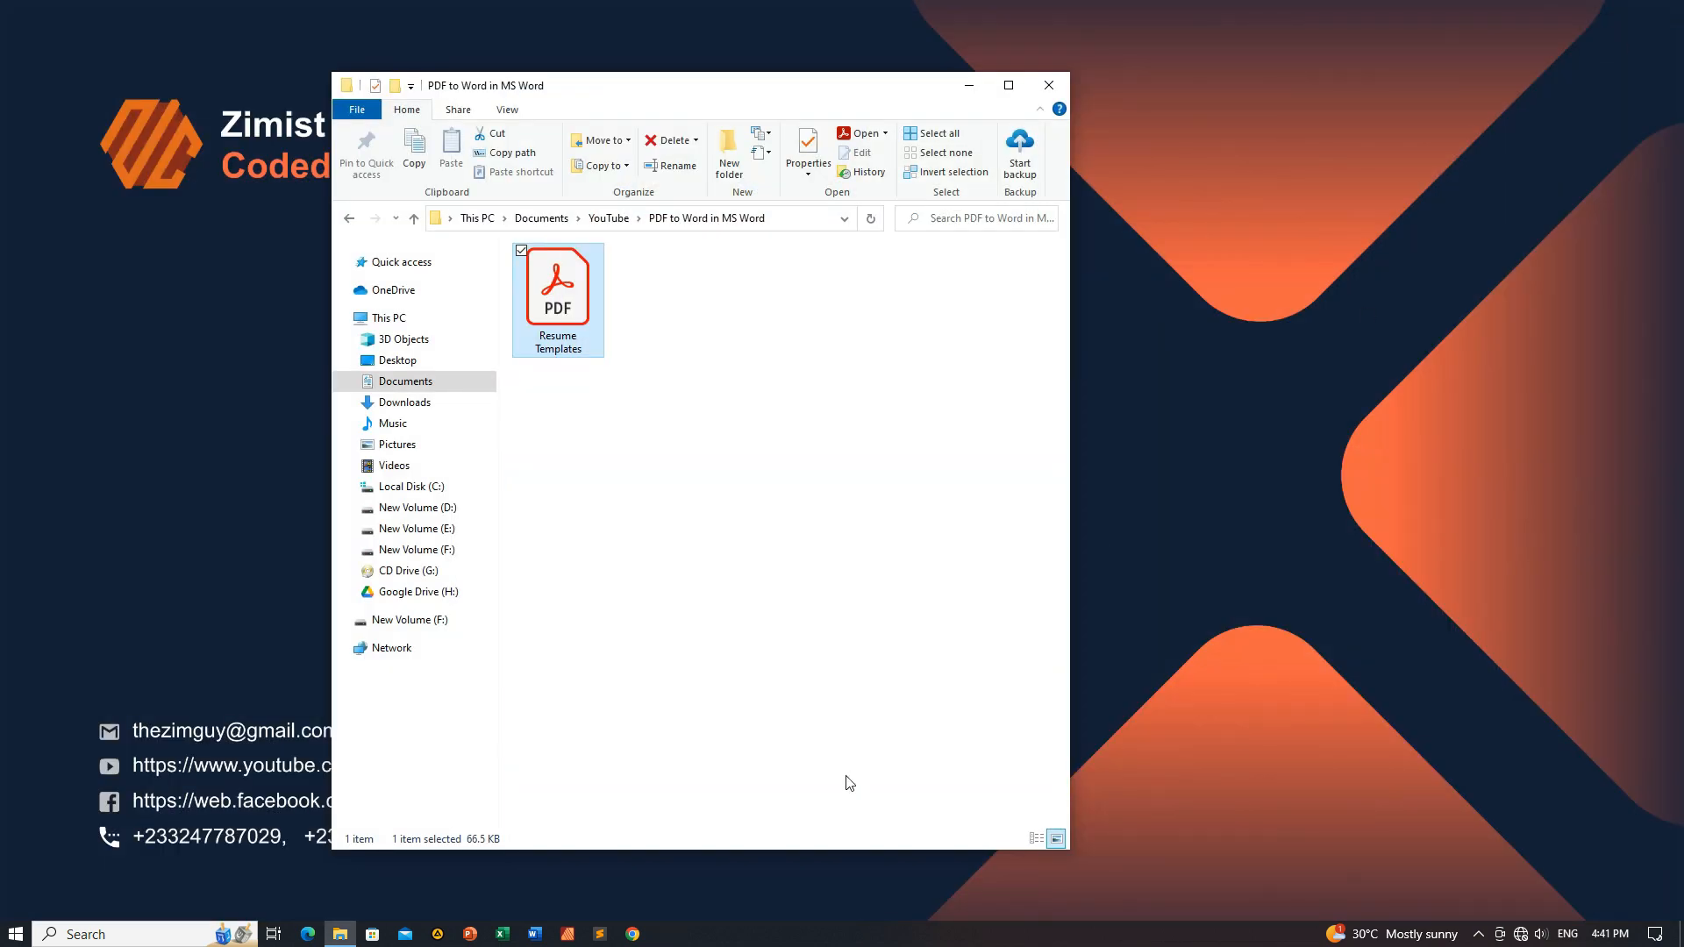
Switch to Word and browse for a file to open in Documents > YouTube > PDF to Word in MS Word.
click(534, 935)
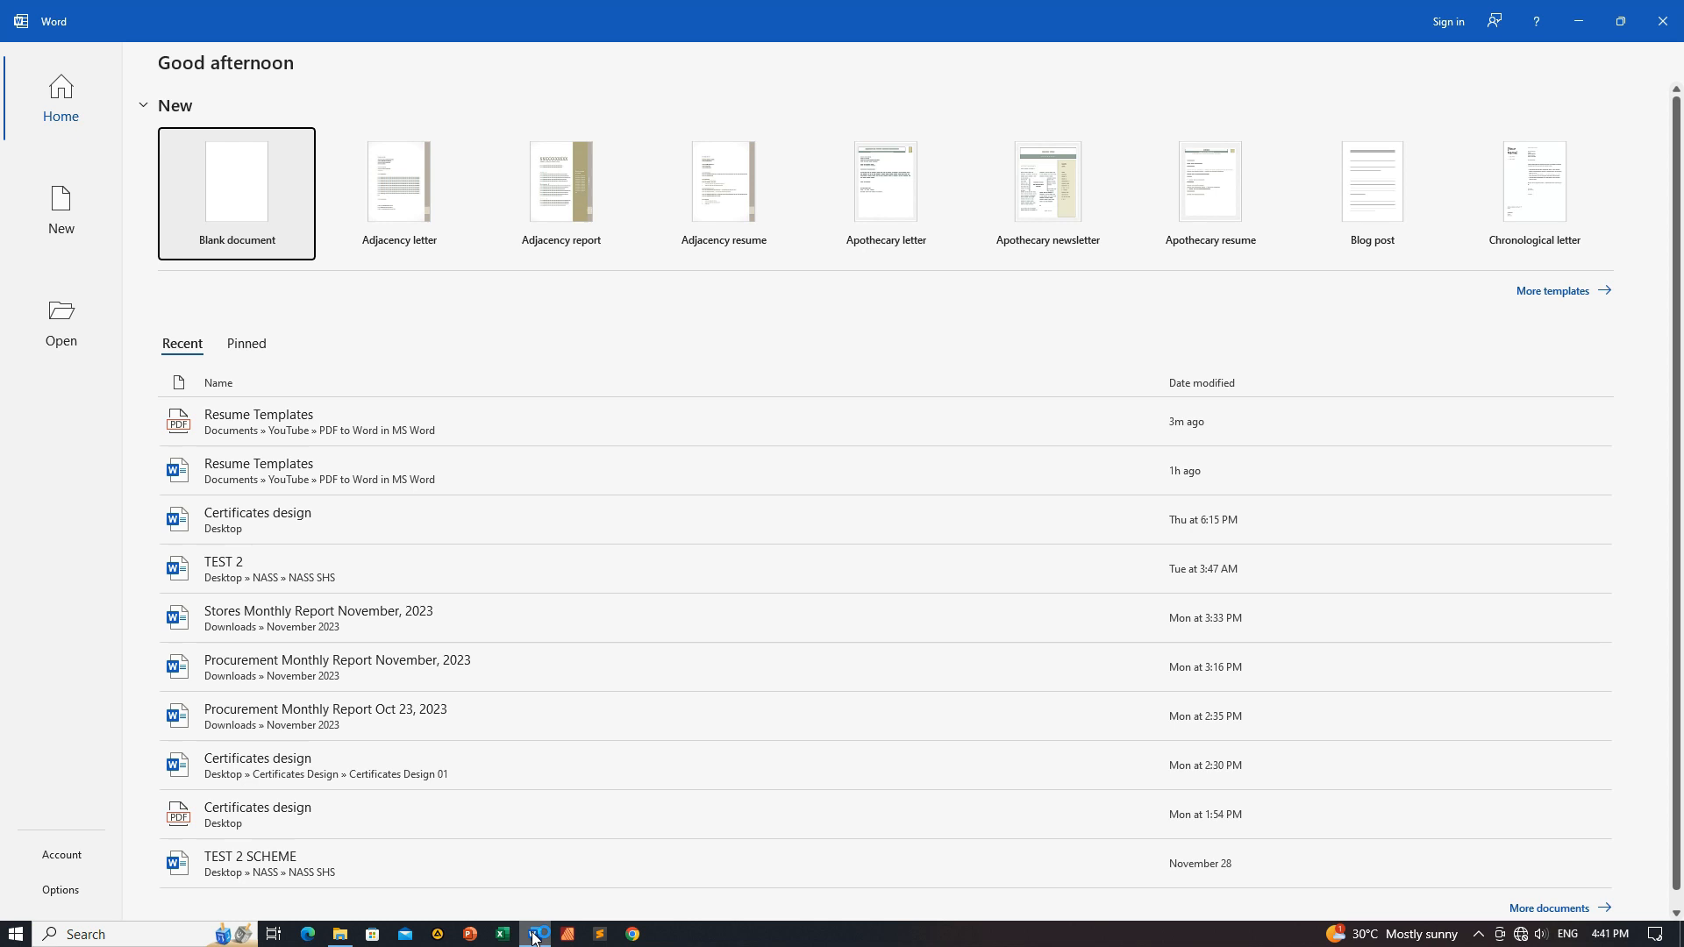
click(61, 323)
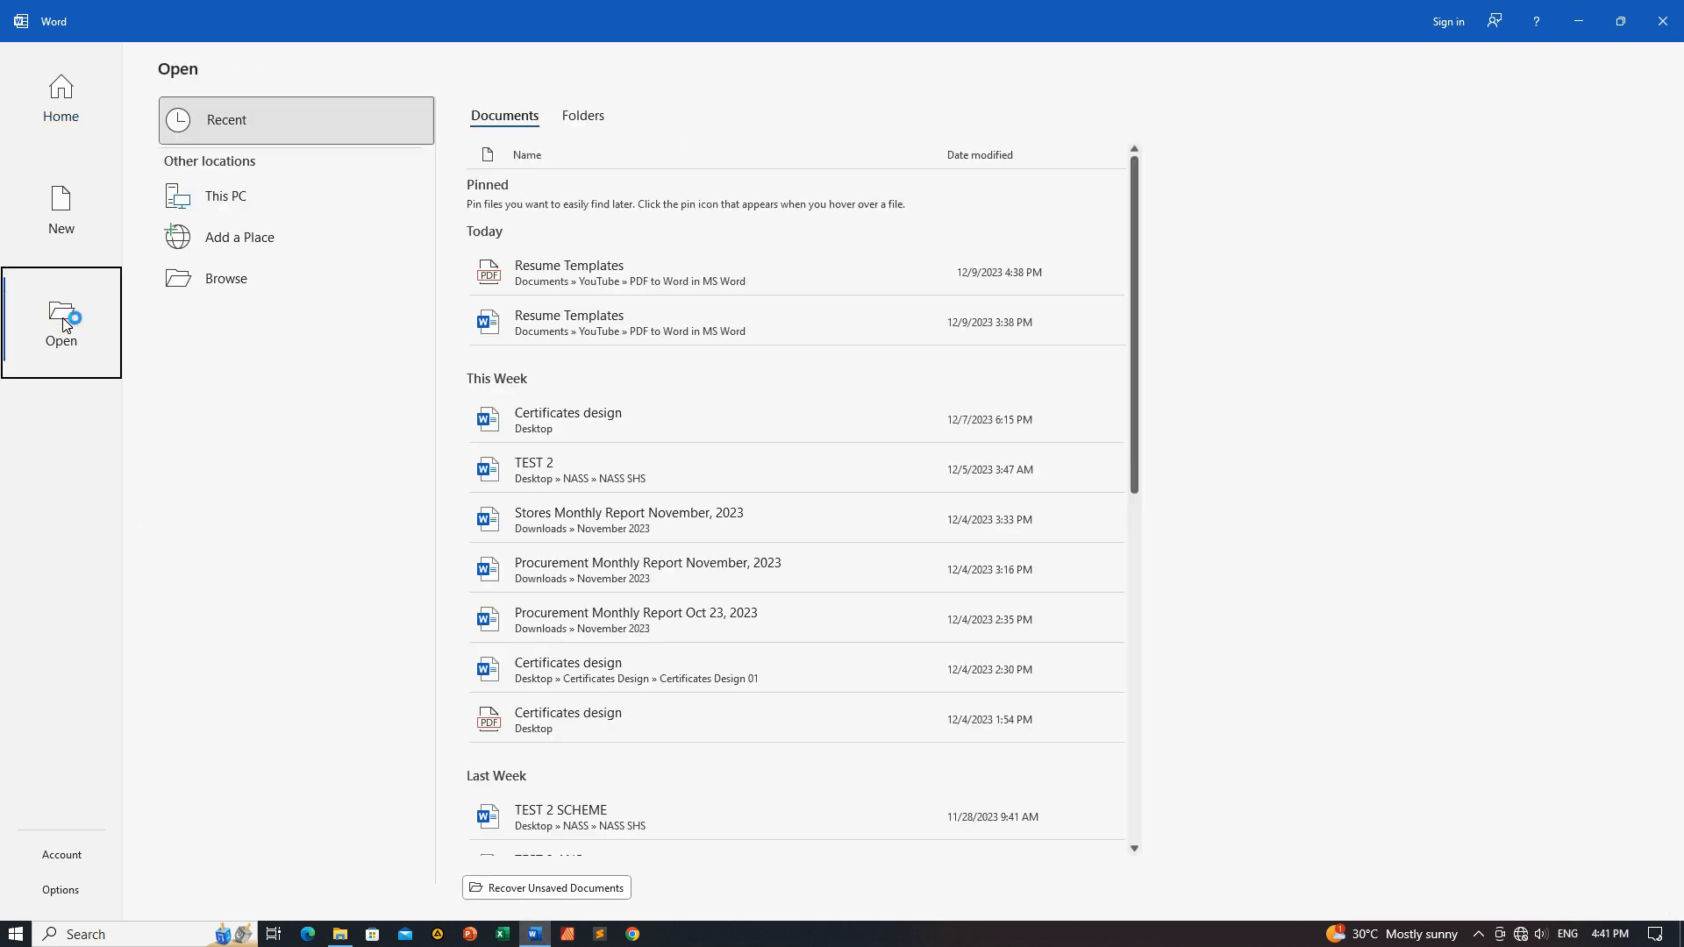
click(251, 281)
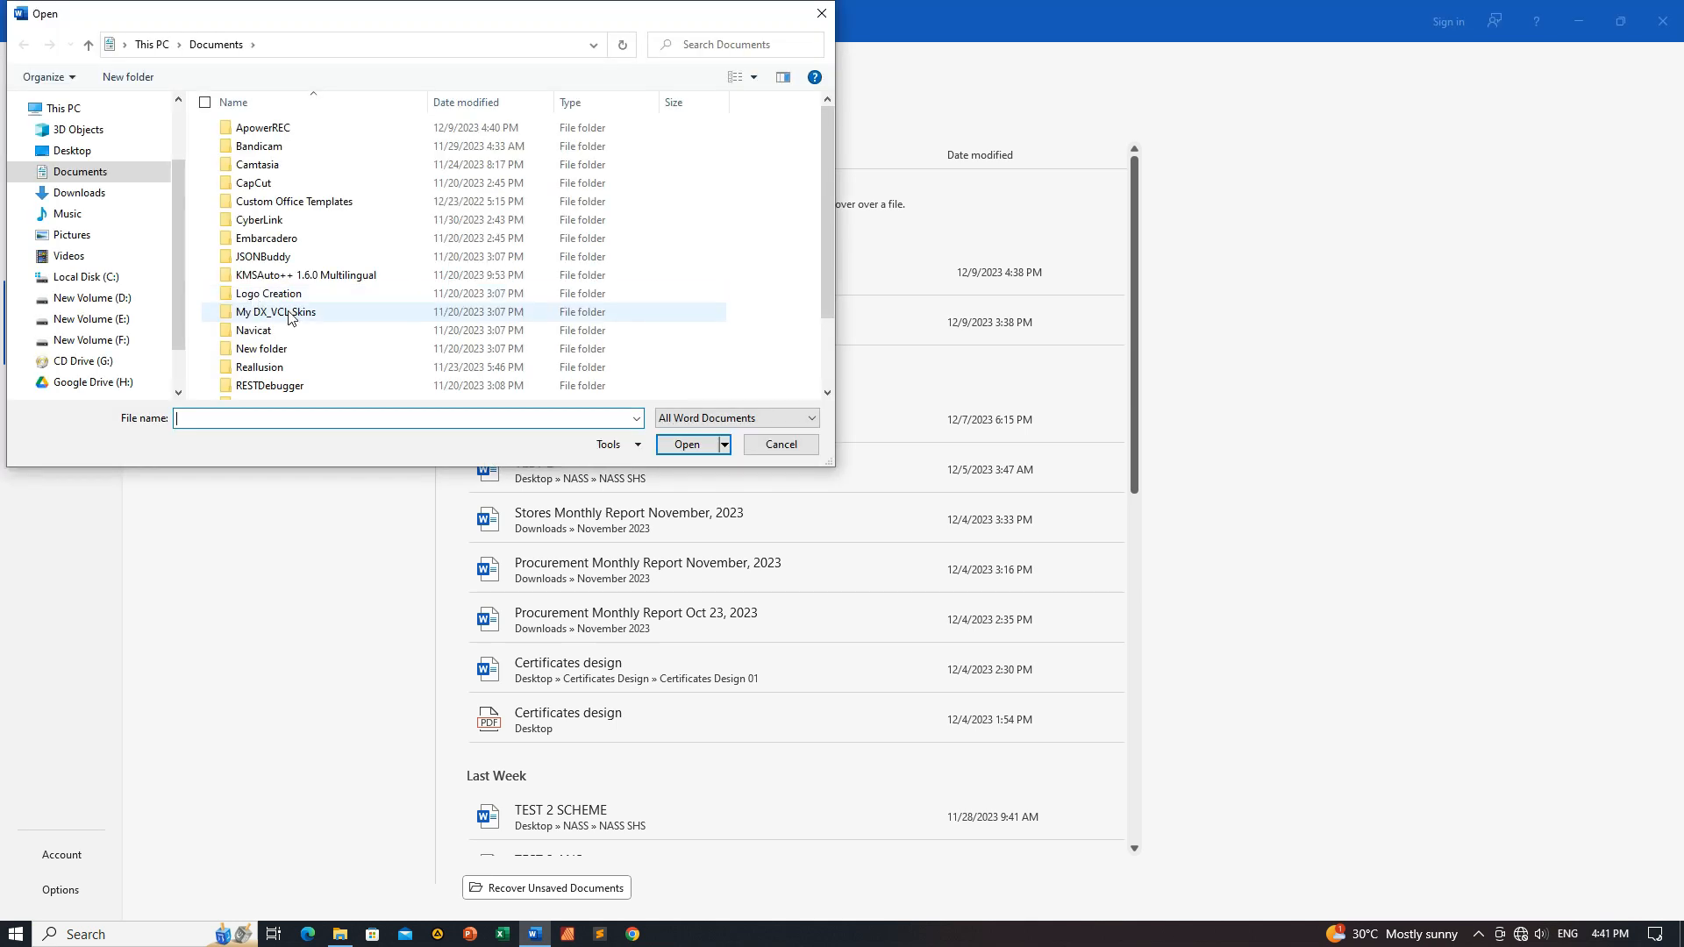
scroll(316, 259, down, 2)
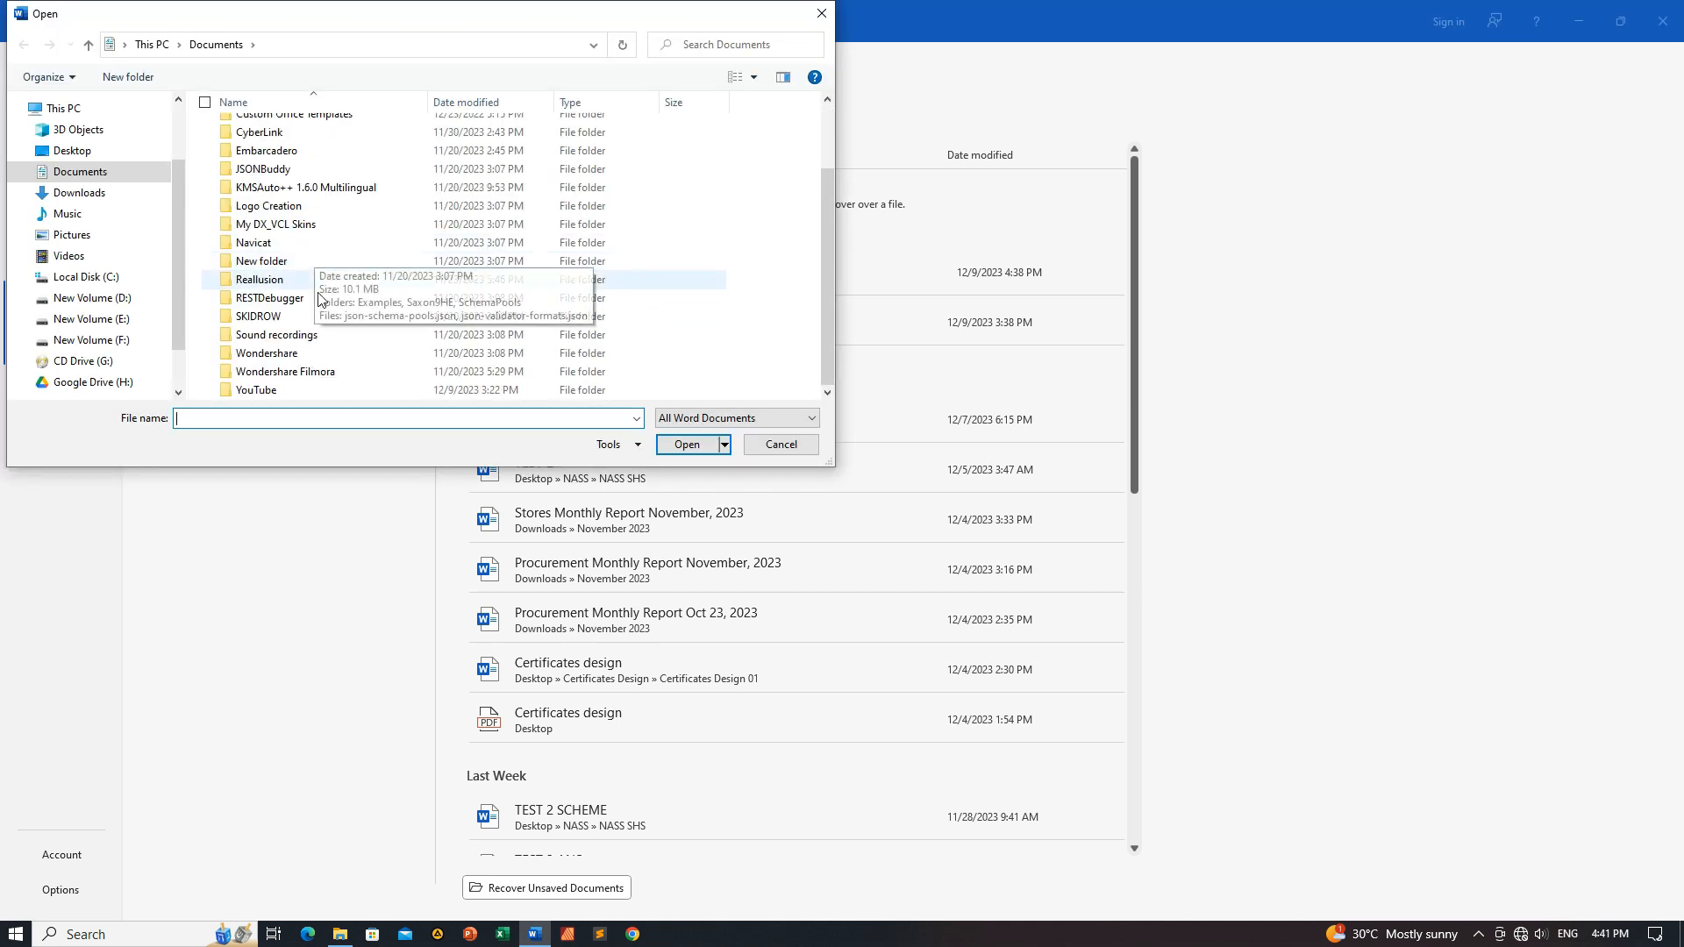
double_click(304, 393)
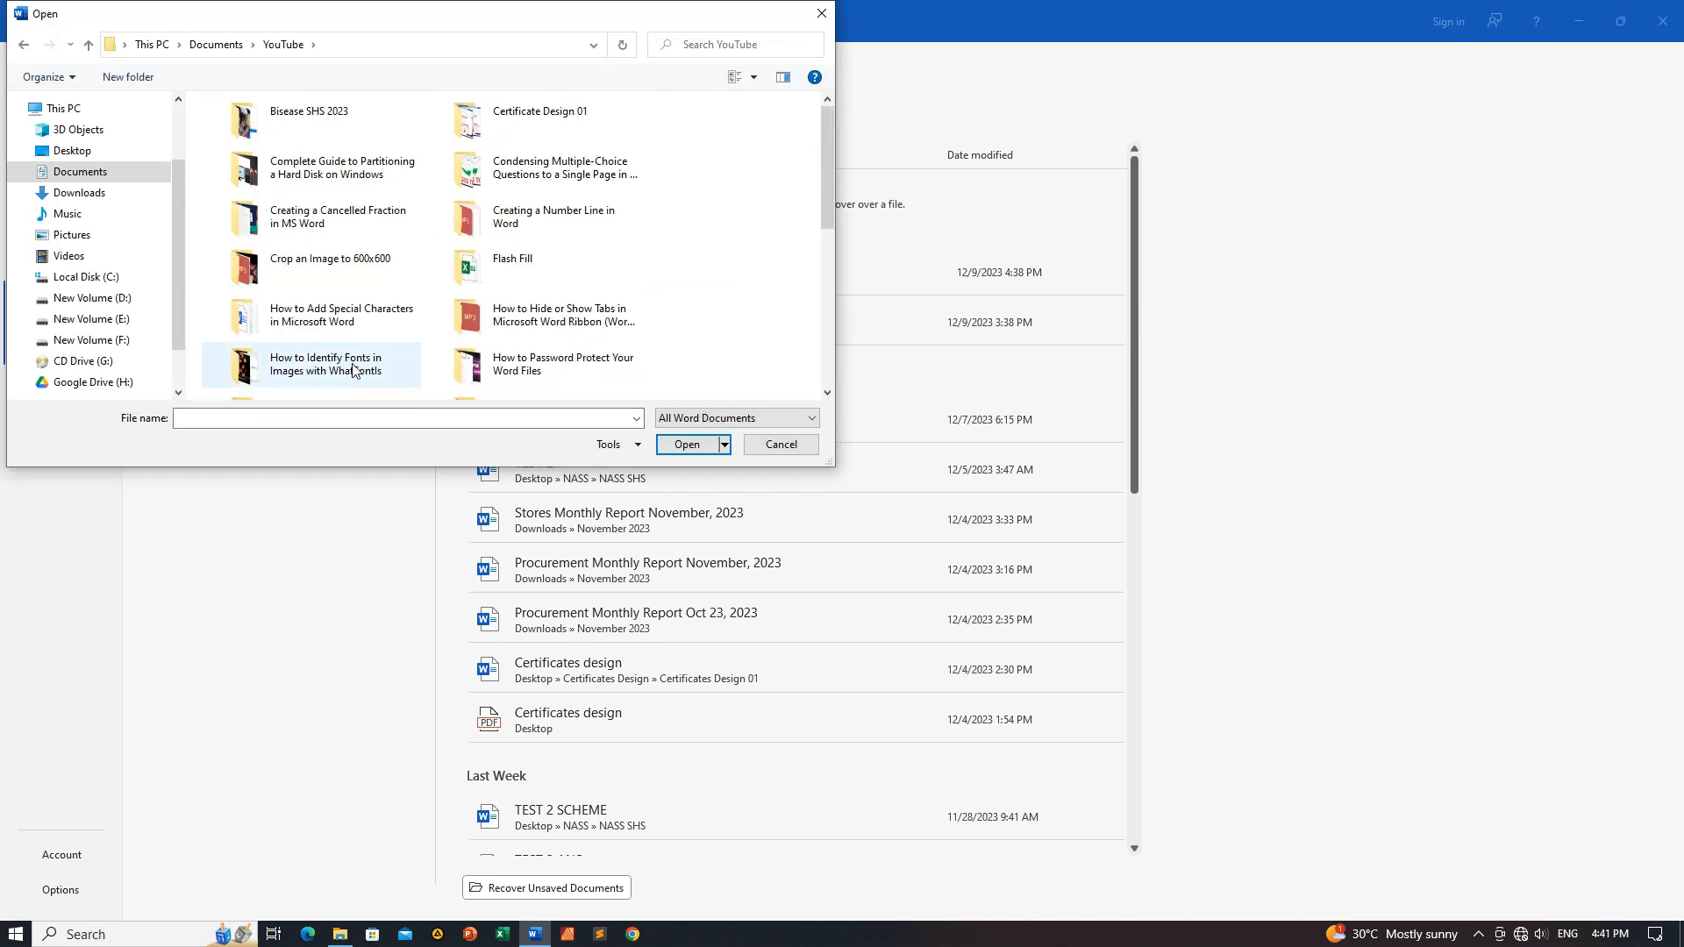
scroll(457, 342, down, 2)
scroll(453, 329, down, 3)
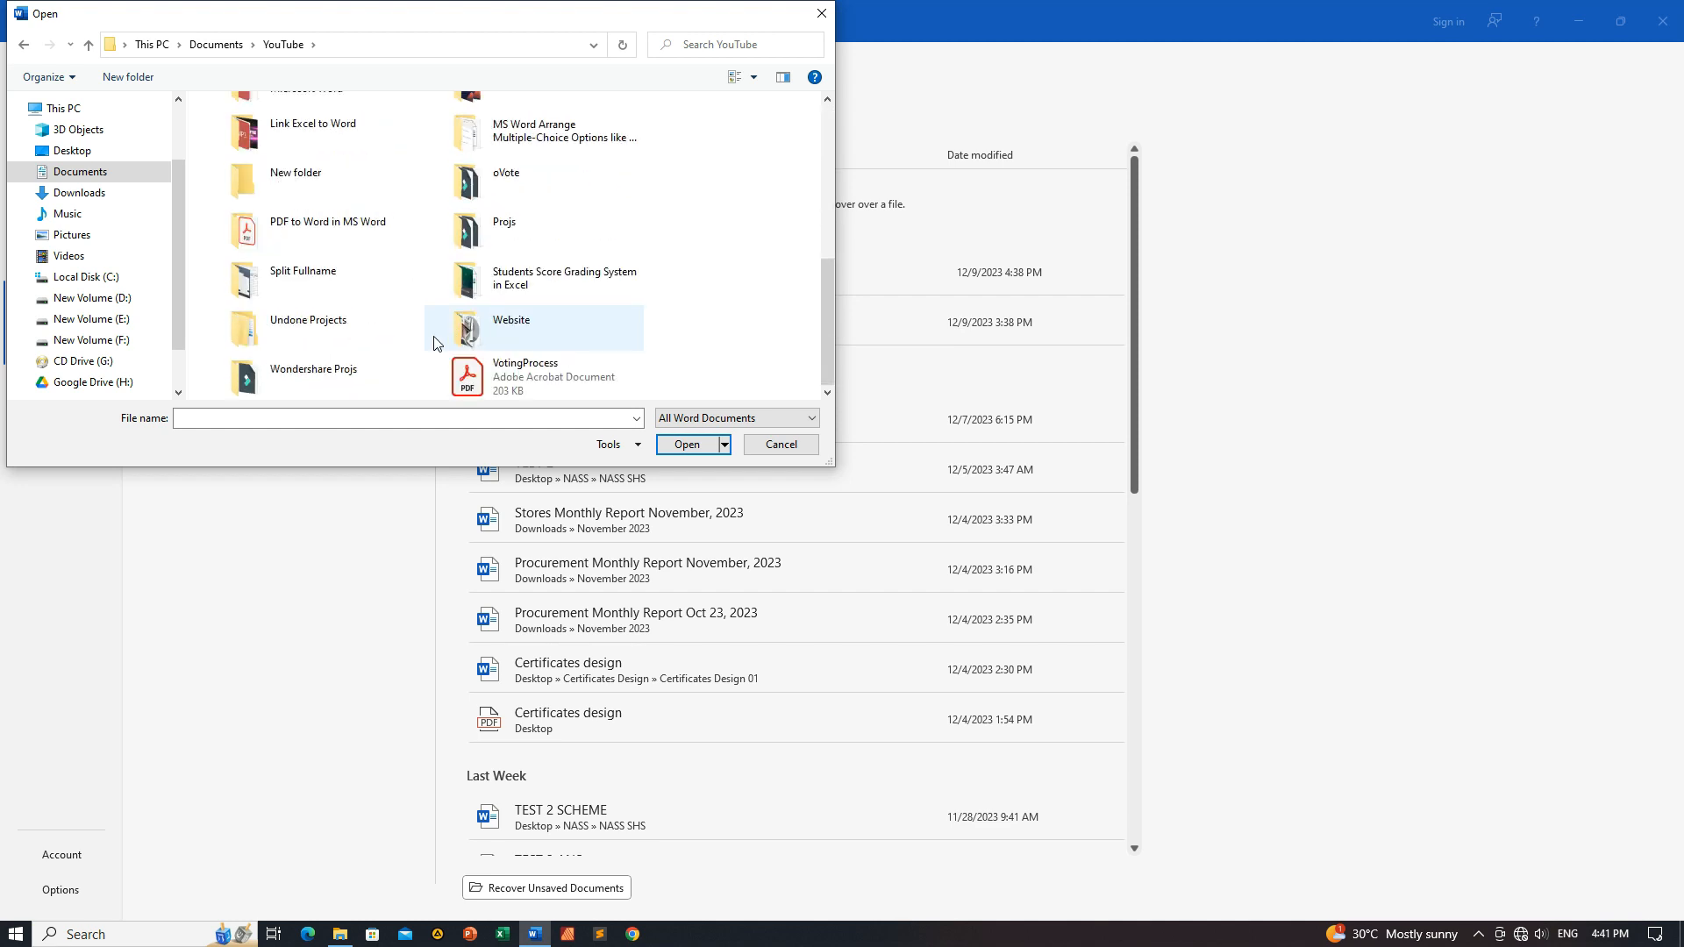
click(325, 226)
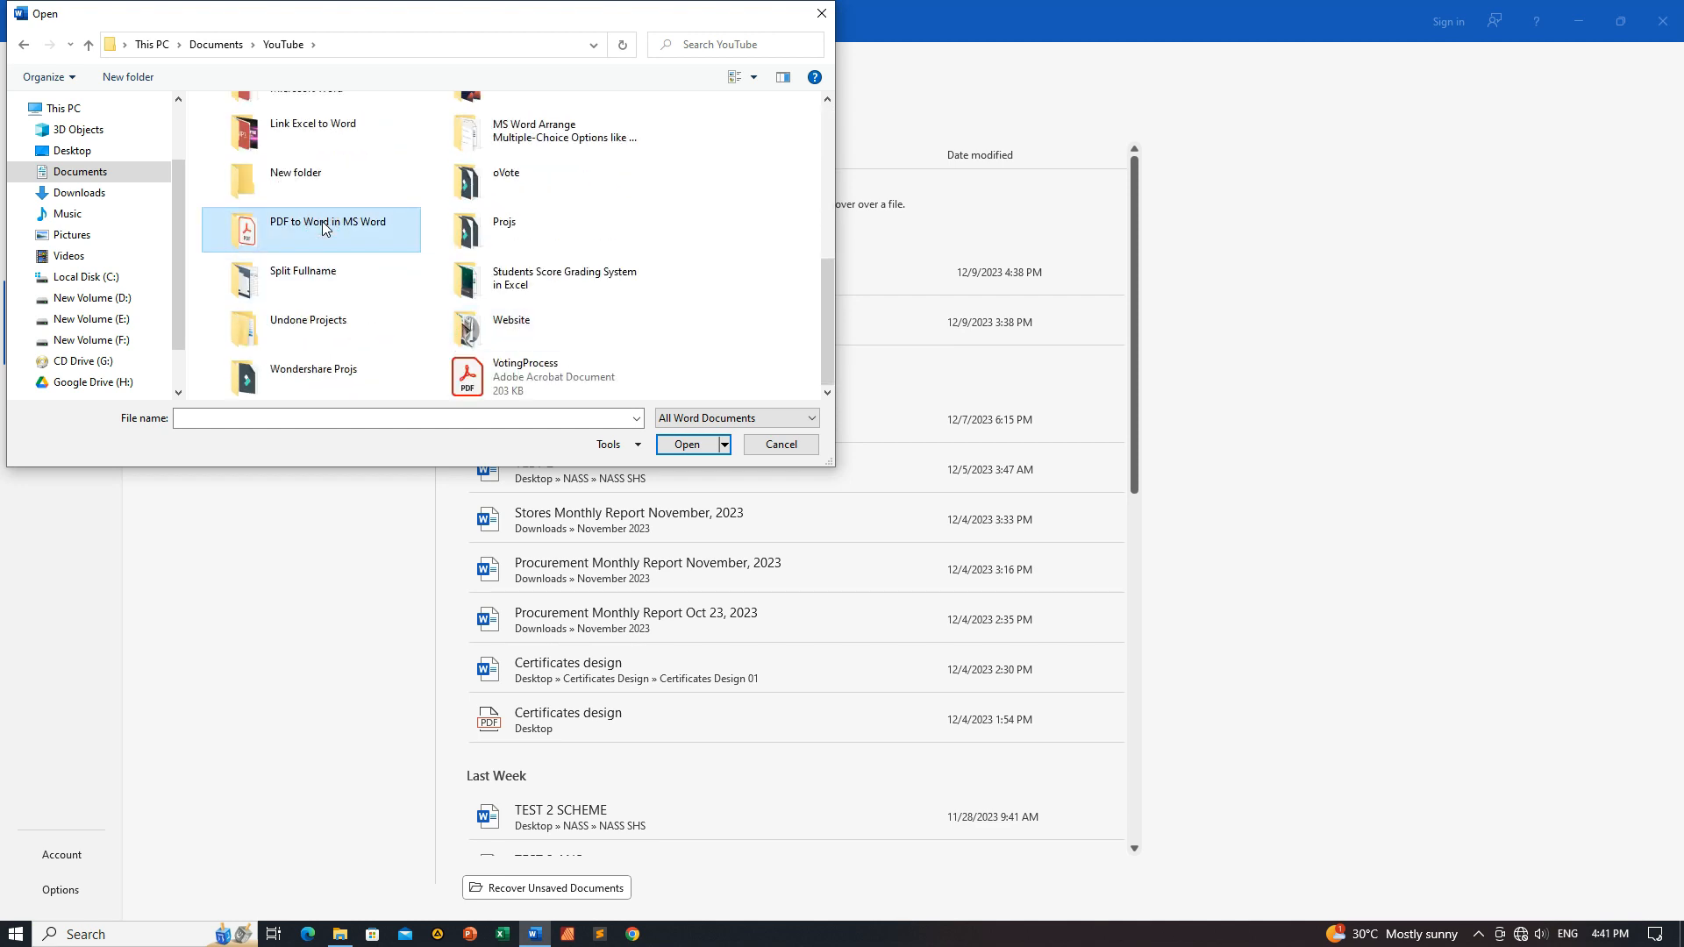
double_click(325, 226)
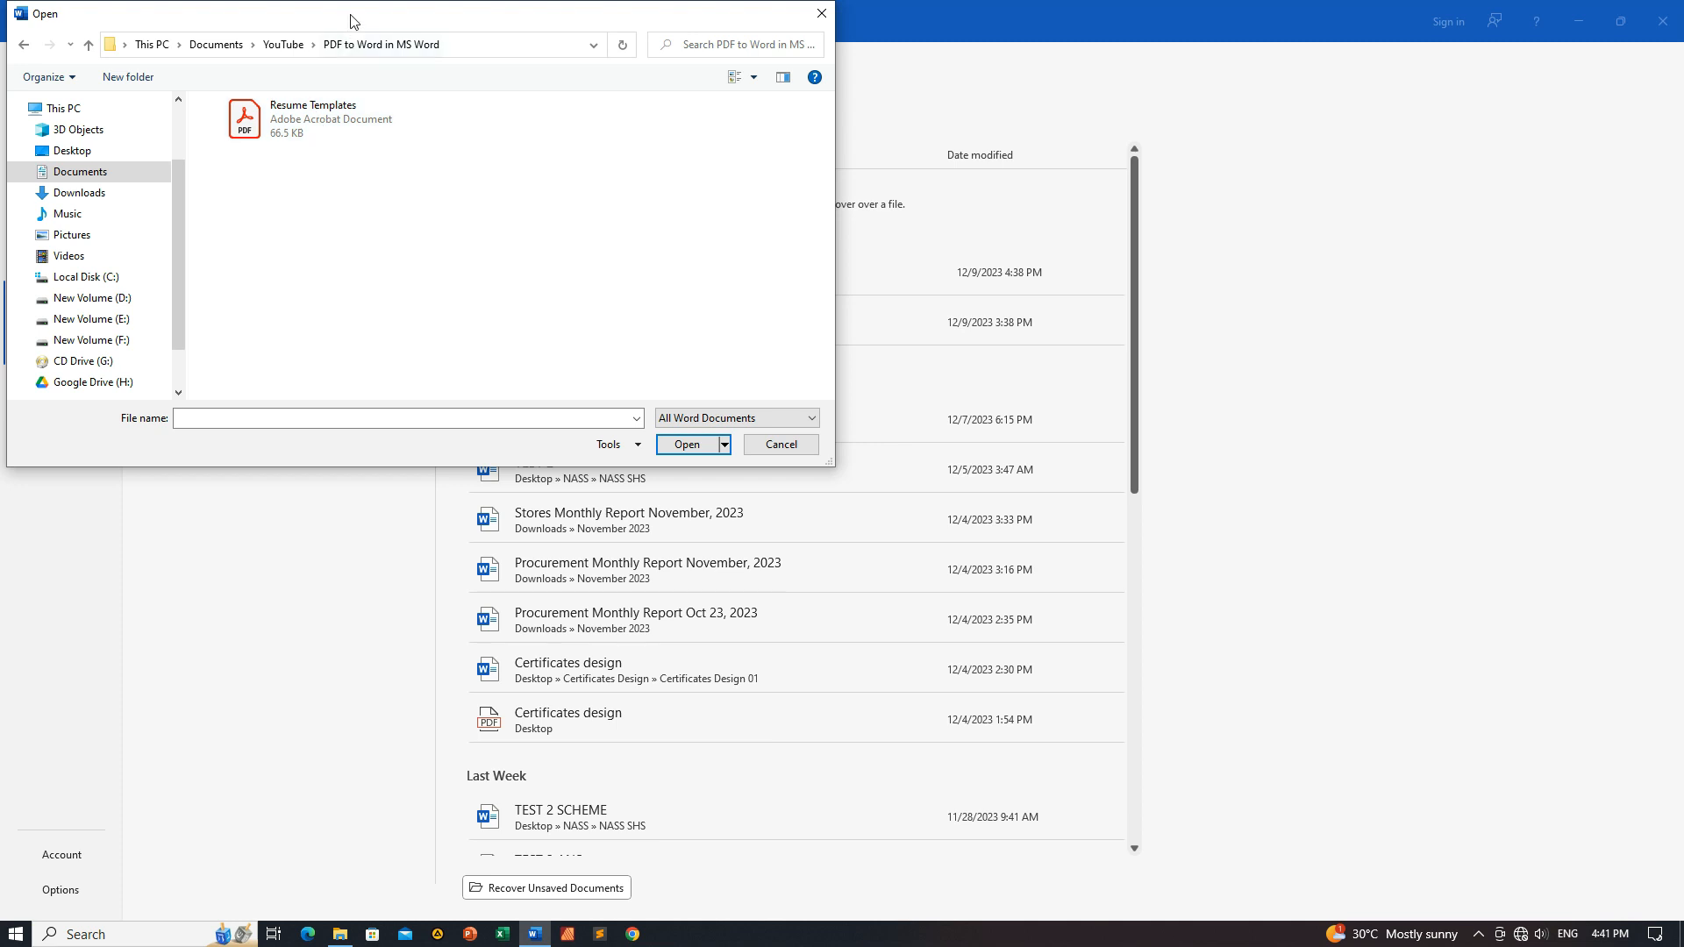
Open the Resume Templates PDF and accept its conversion to an editable Word document.
drag(355, 19, 757, 221)
click(703, 356)
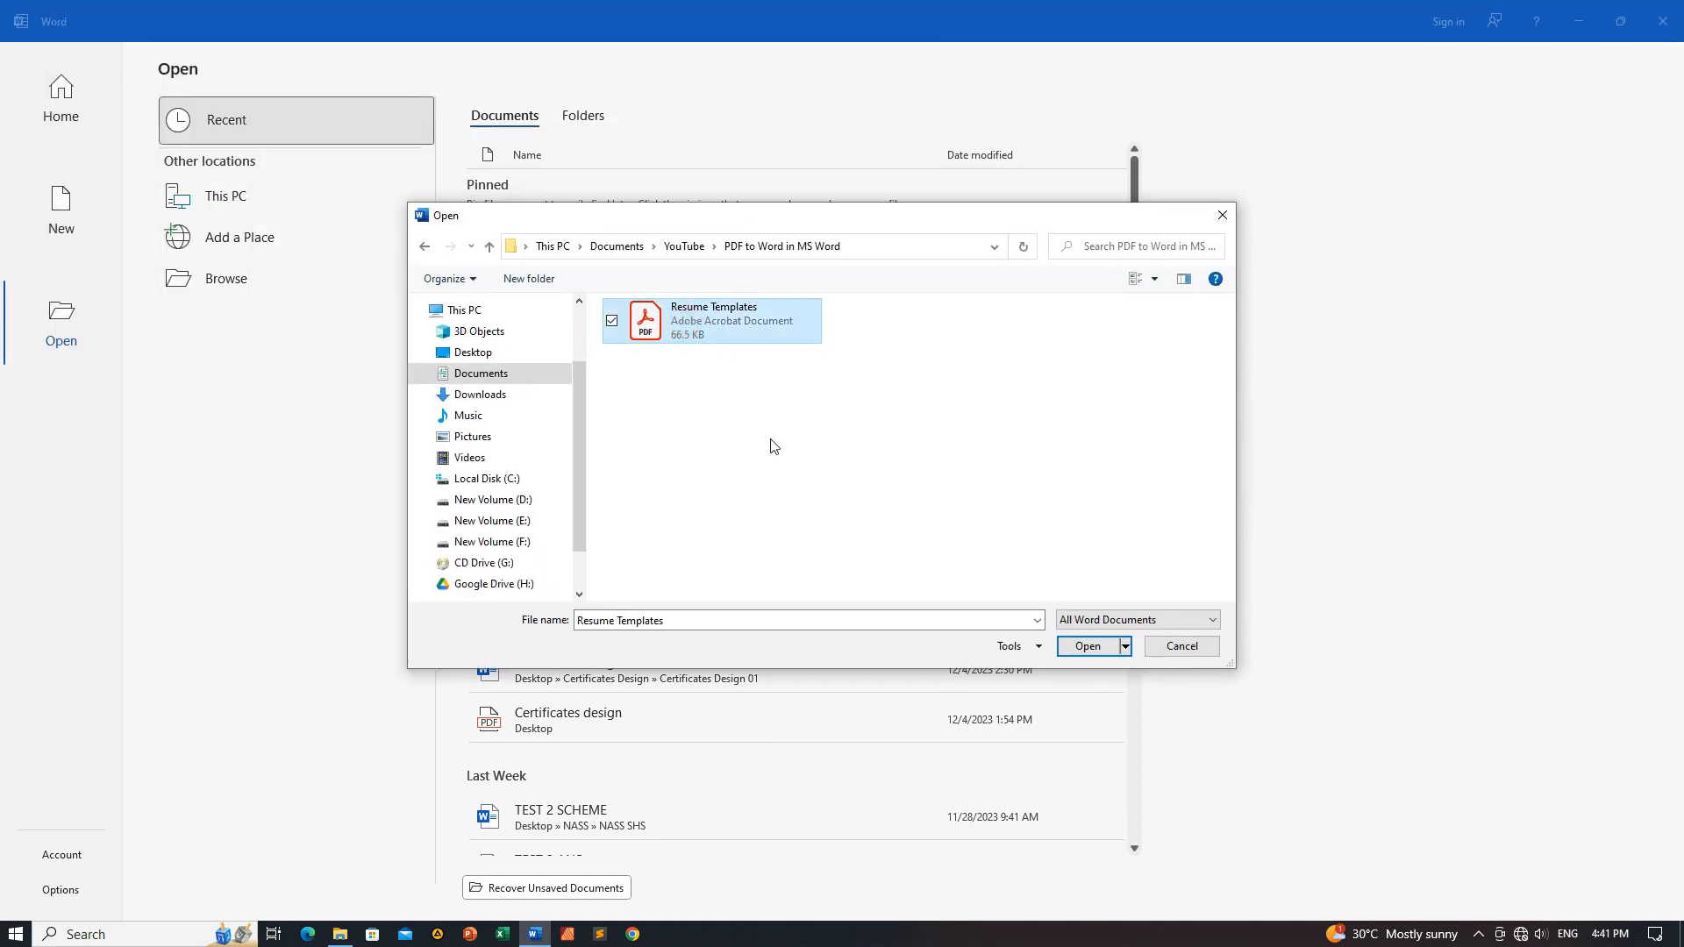
click(1092, 647)
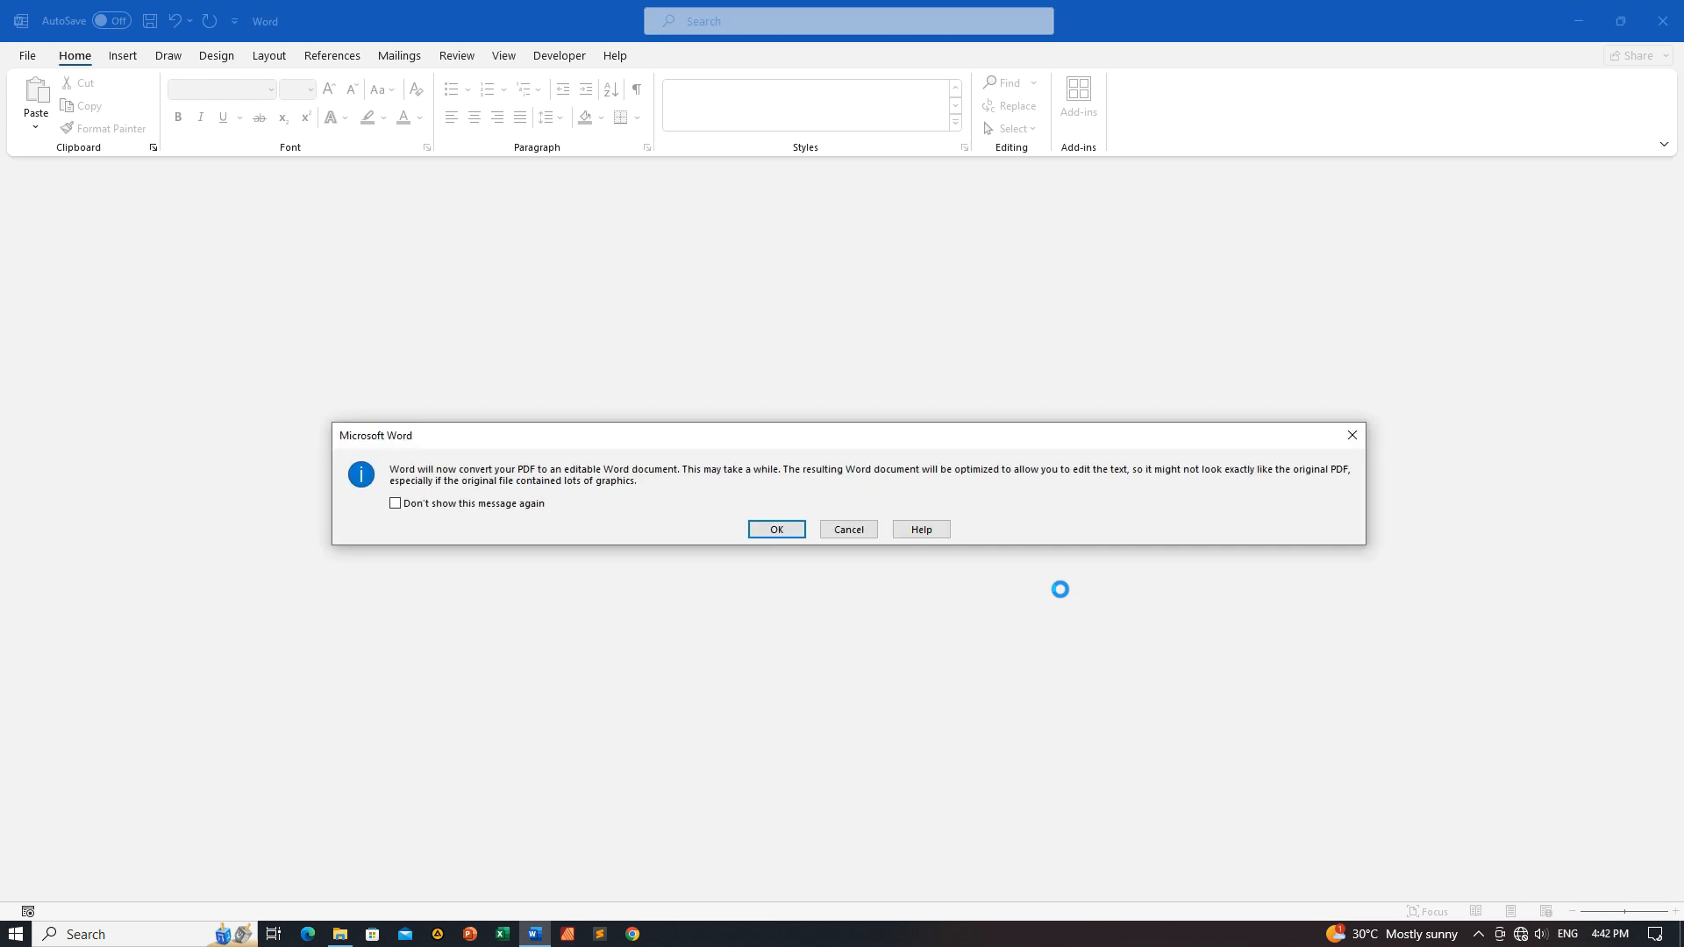
click(778, 530)
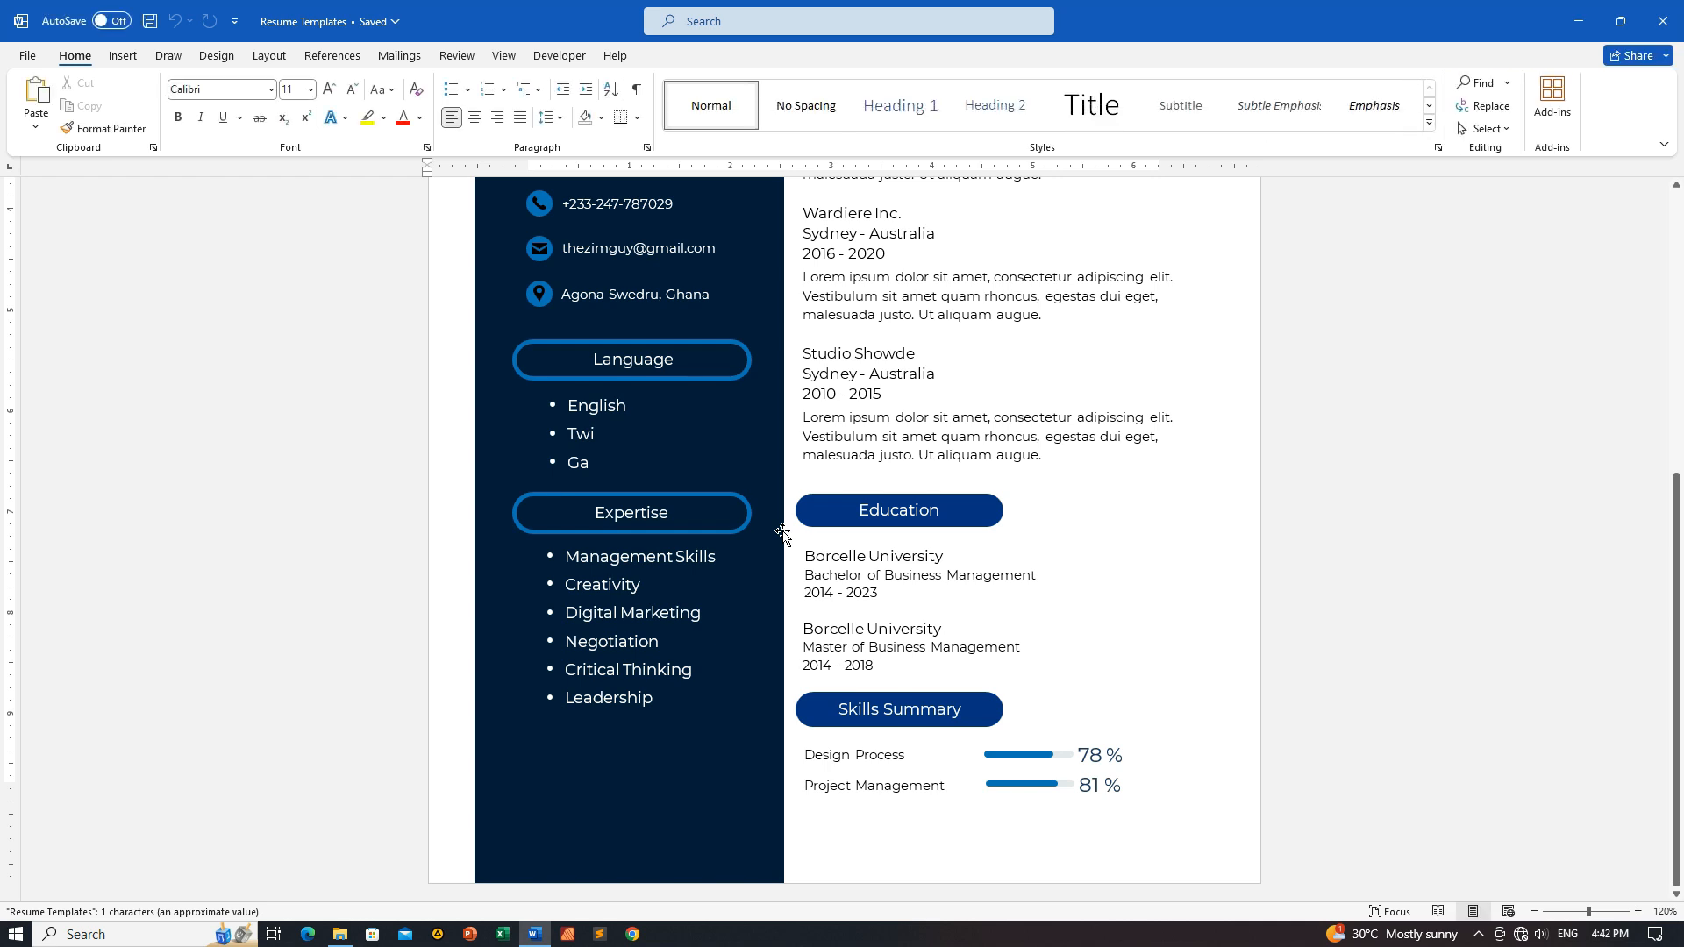
Examine the converted resume from header to Skills Summary for how well its layout matches the PDF.
scroll(783, 534, up, 5)
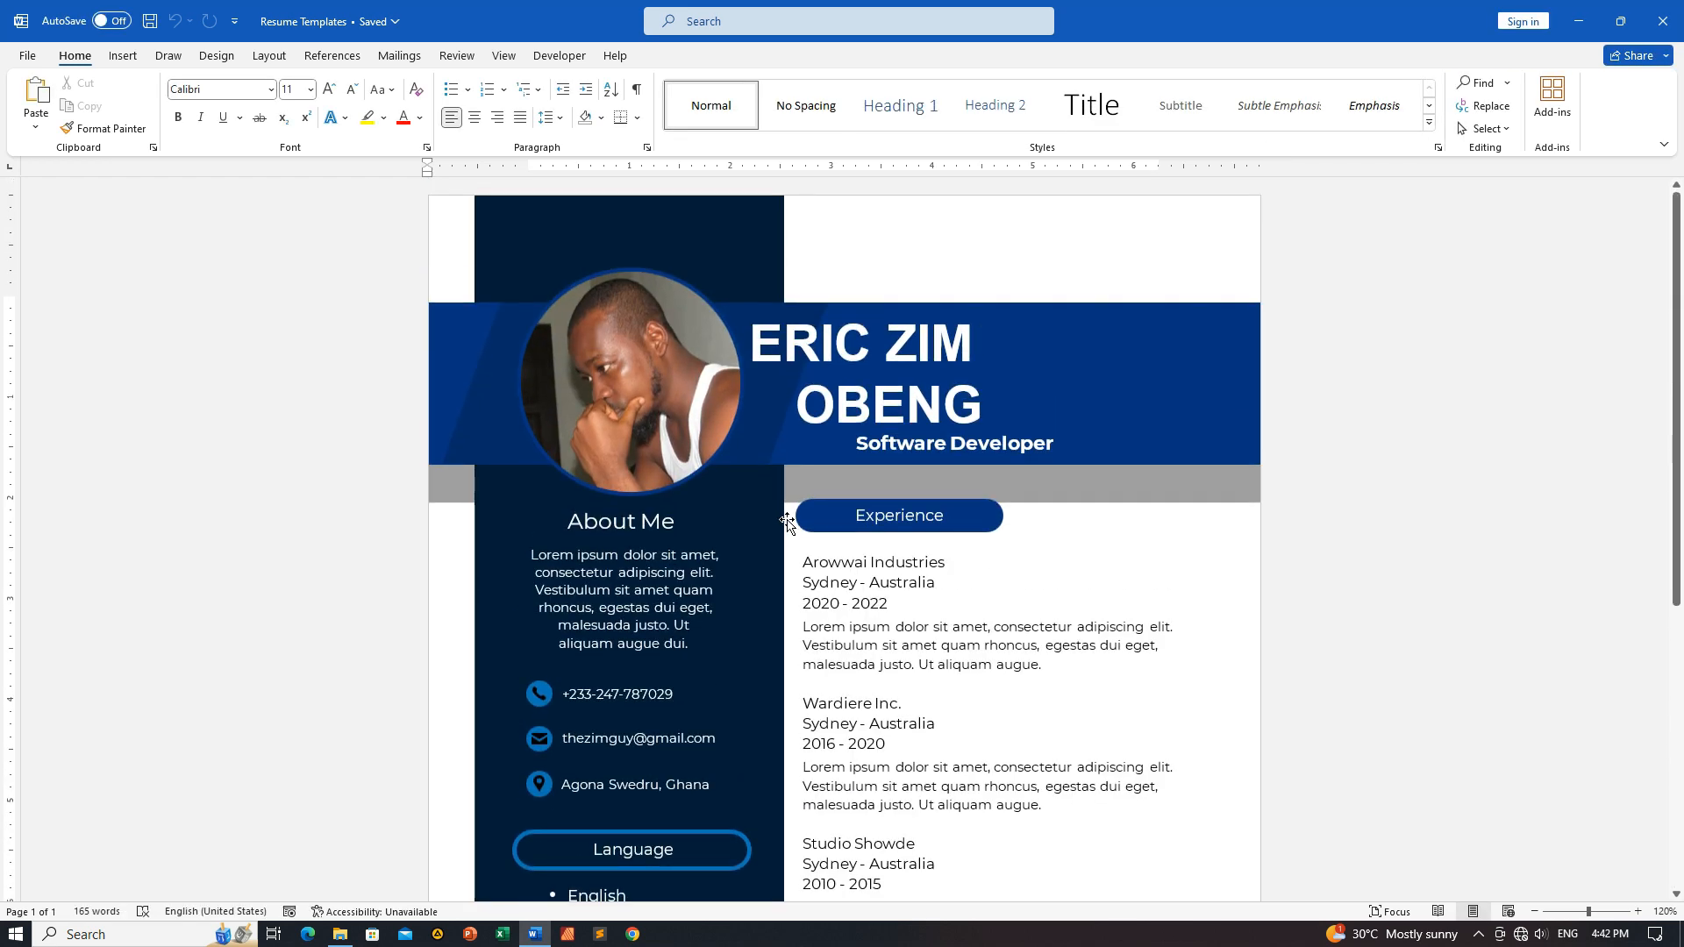
scroll(787, 522, down, 5)
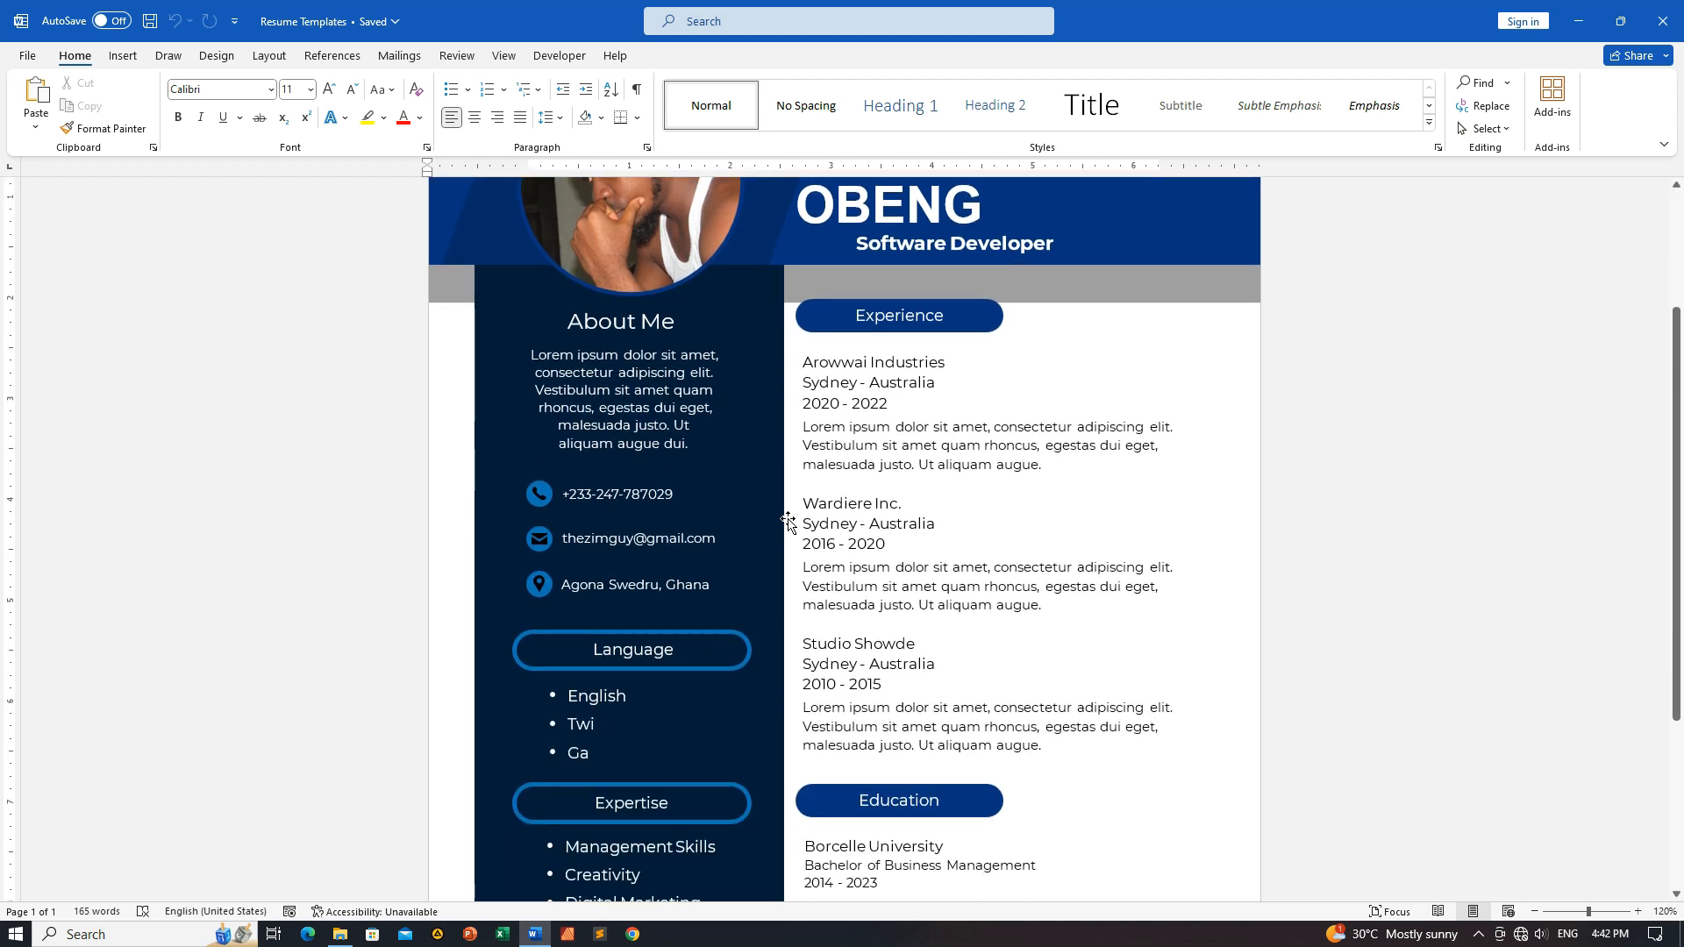
scroll(787, 523, up, 5)
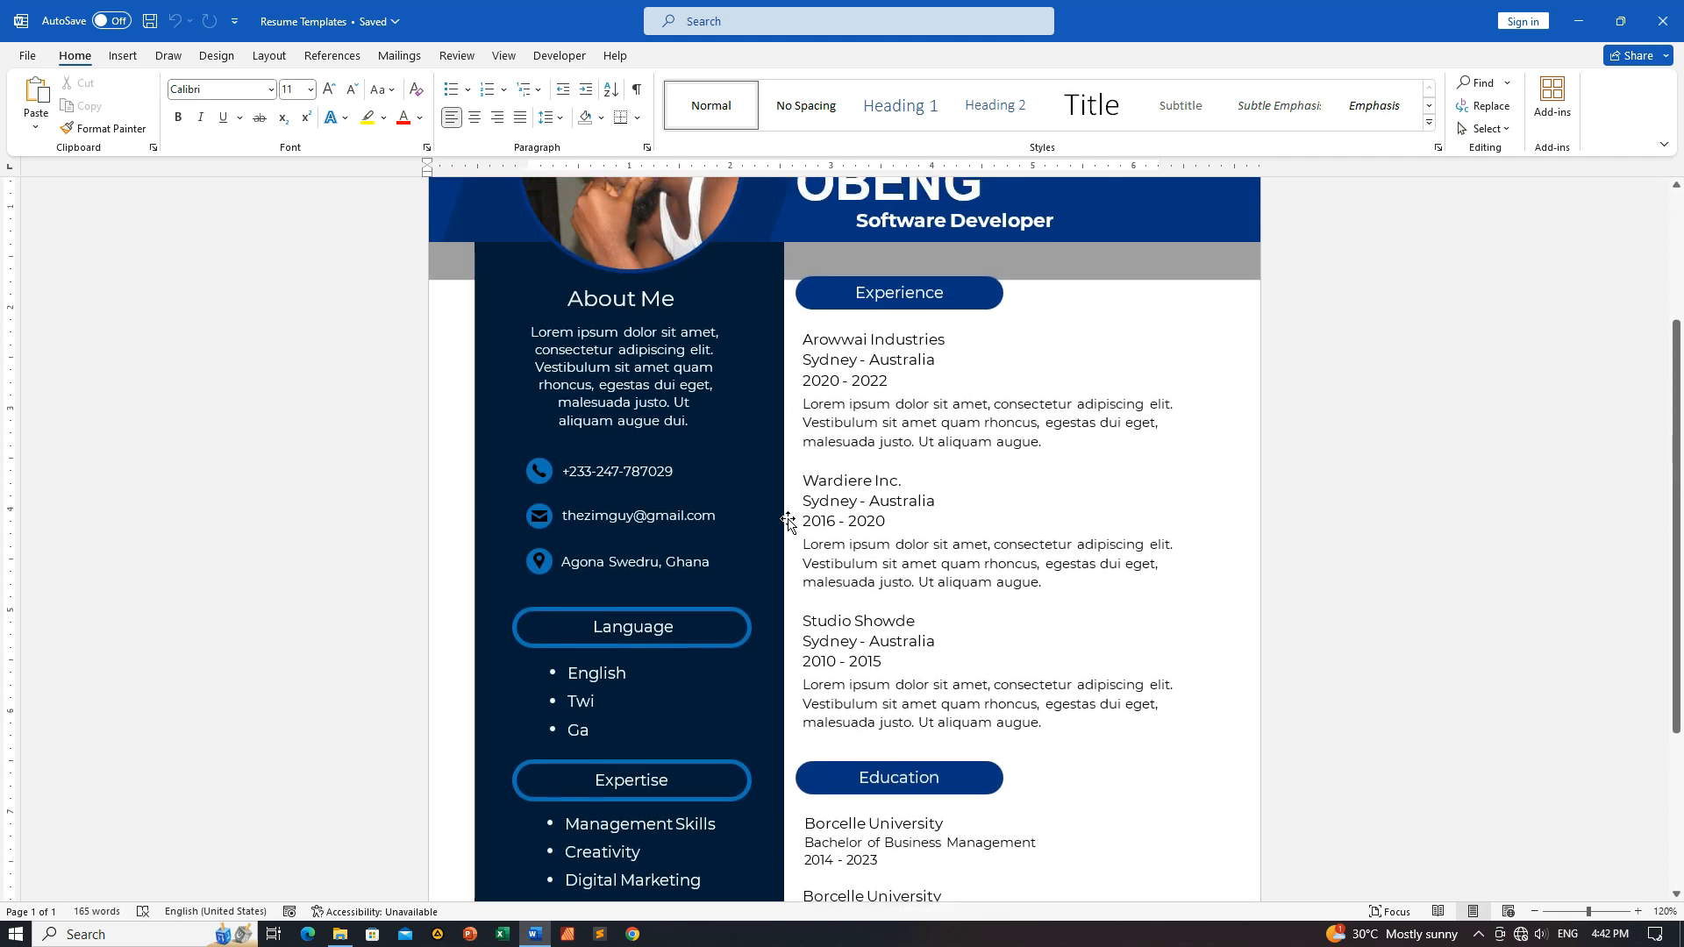
scroll(787, 523, up, 1)
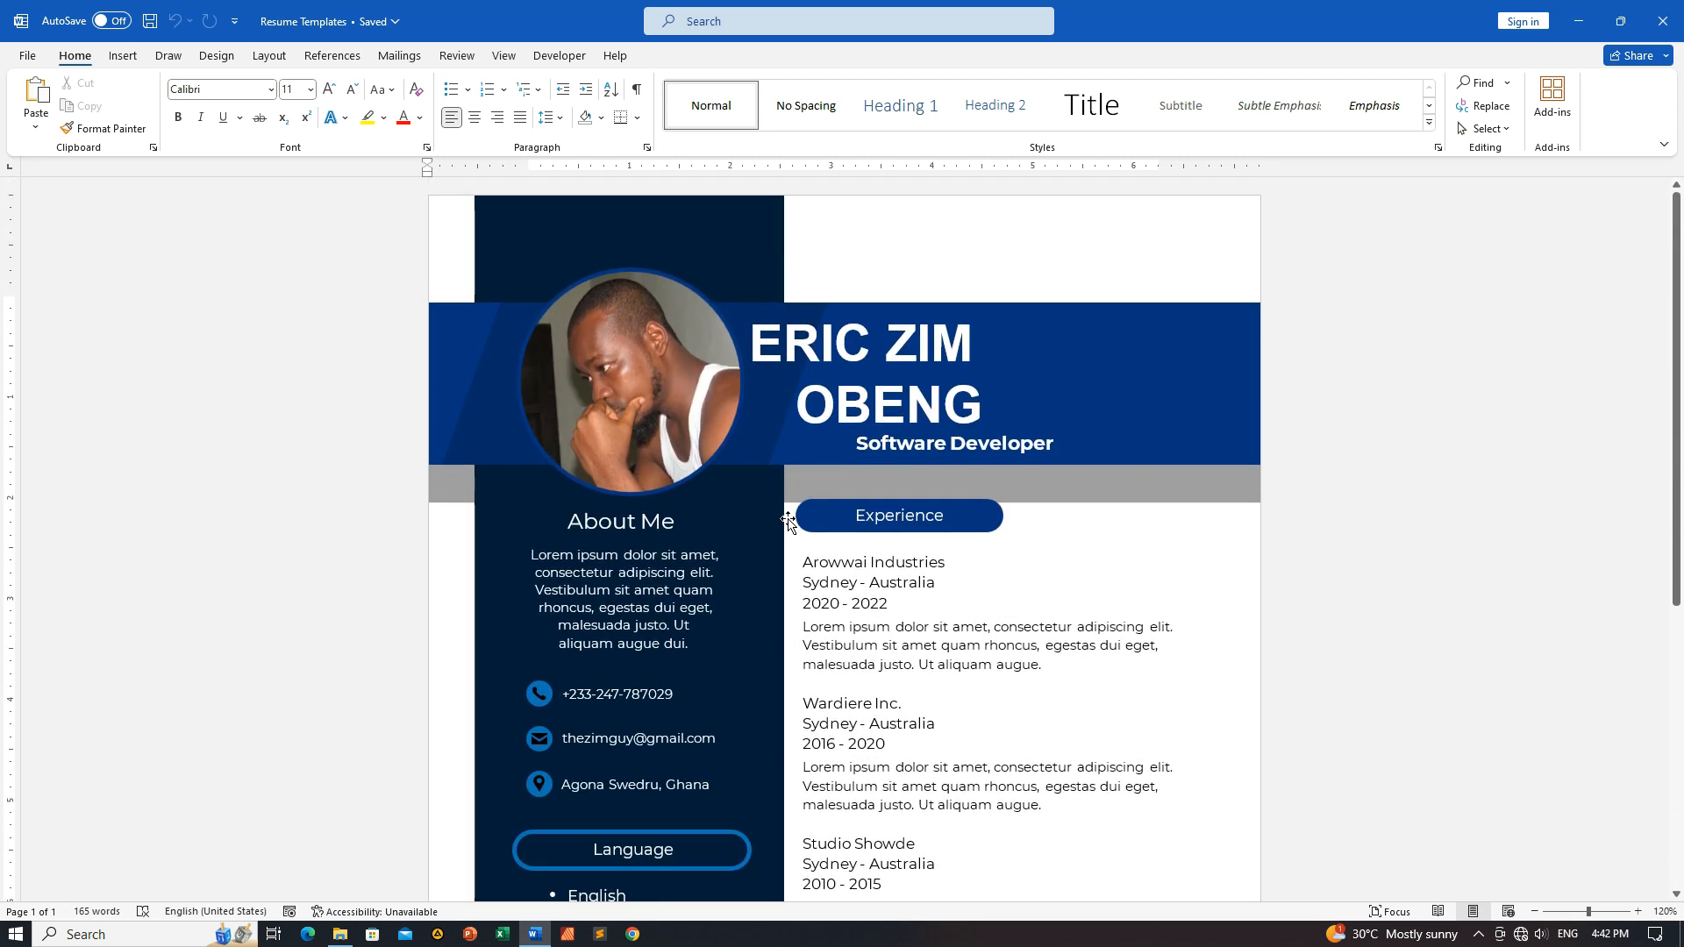
scroll(787, 523, down, 7)
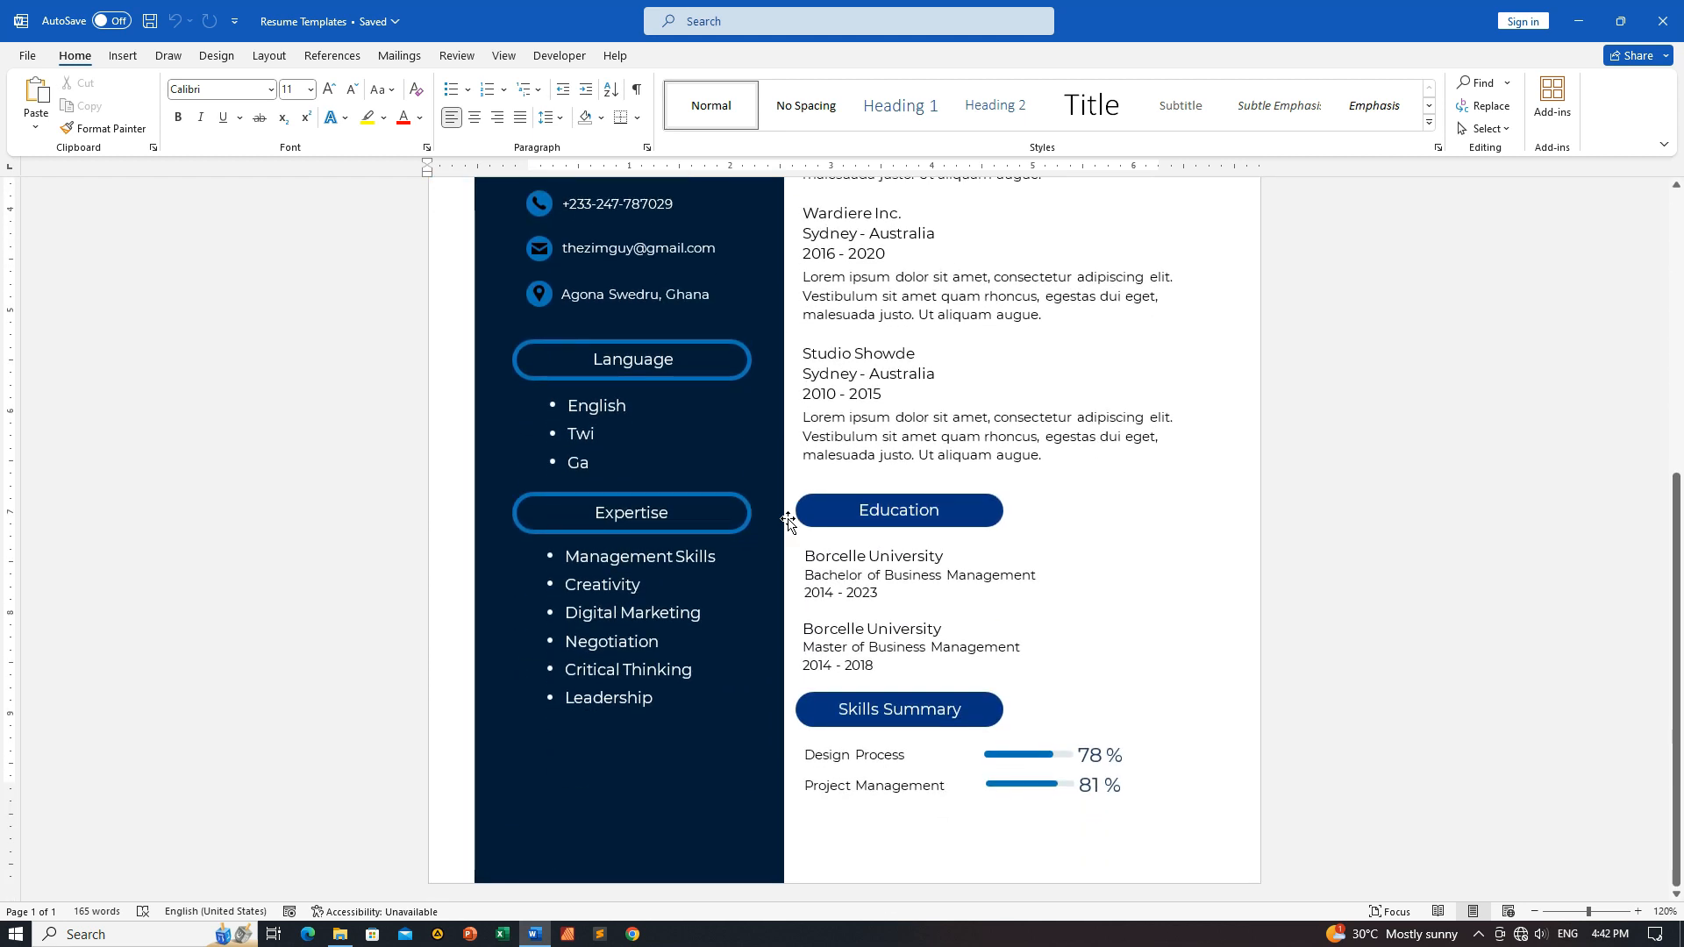
scroll(786, 523, up, 7)
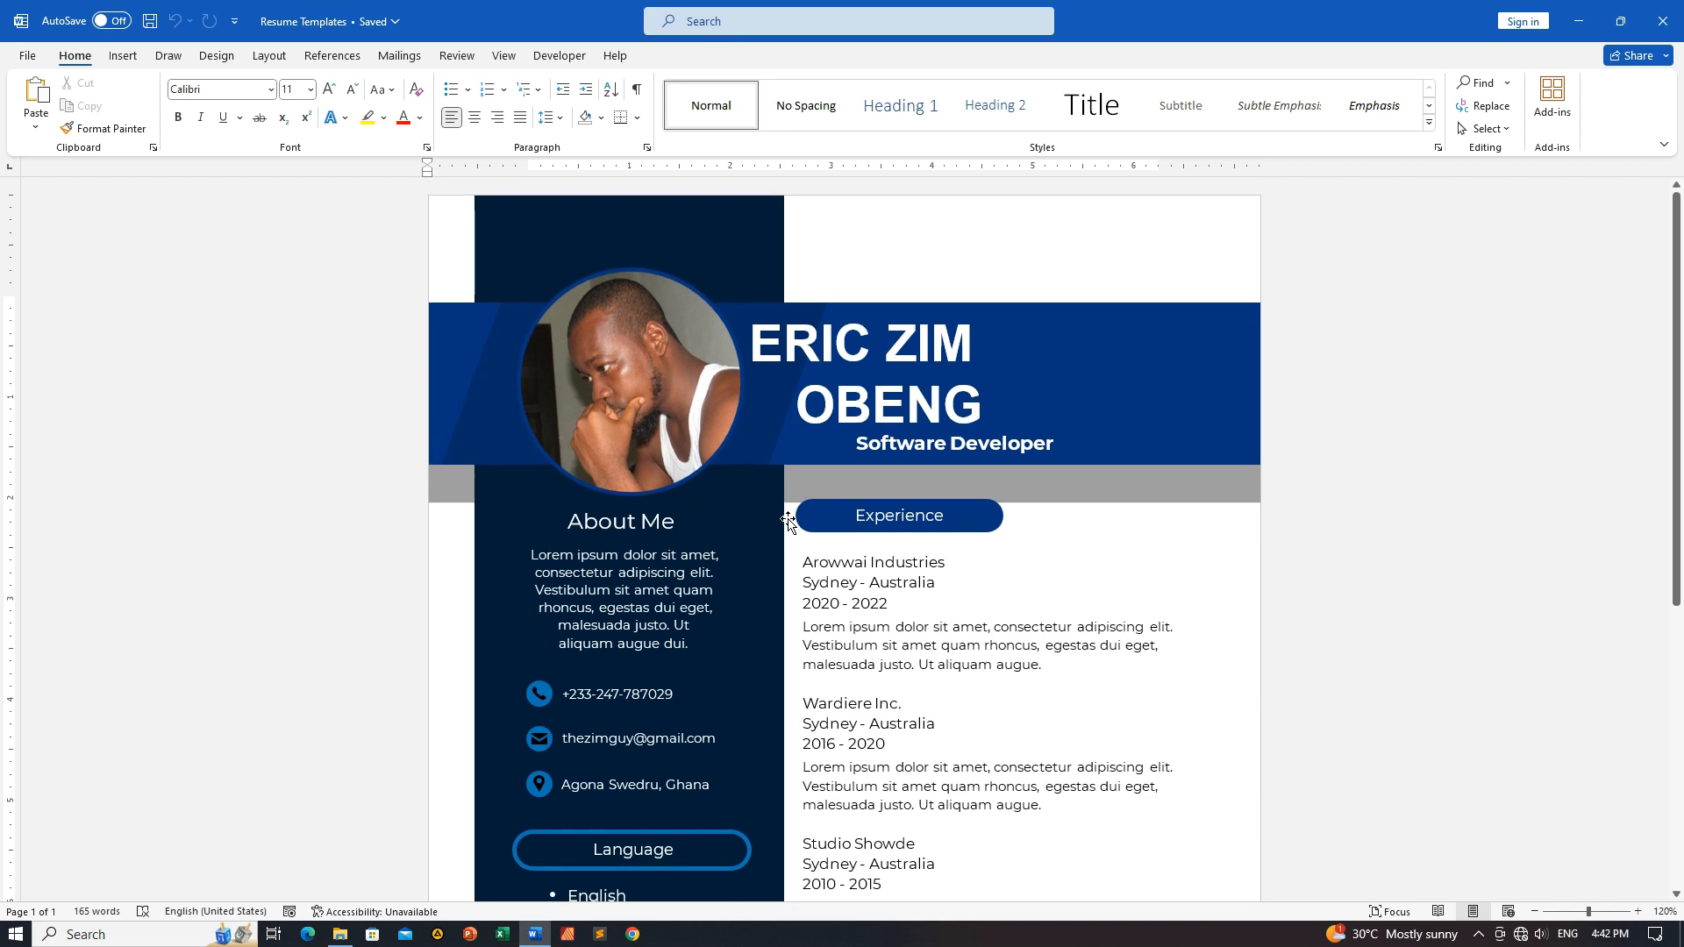
Replace the first name in the resume's large header name with a different first name.
click(871, 344)
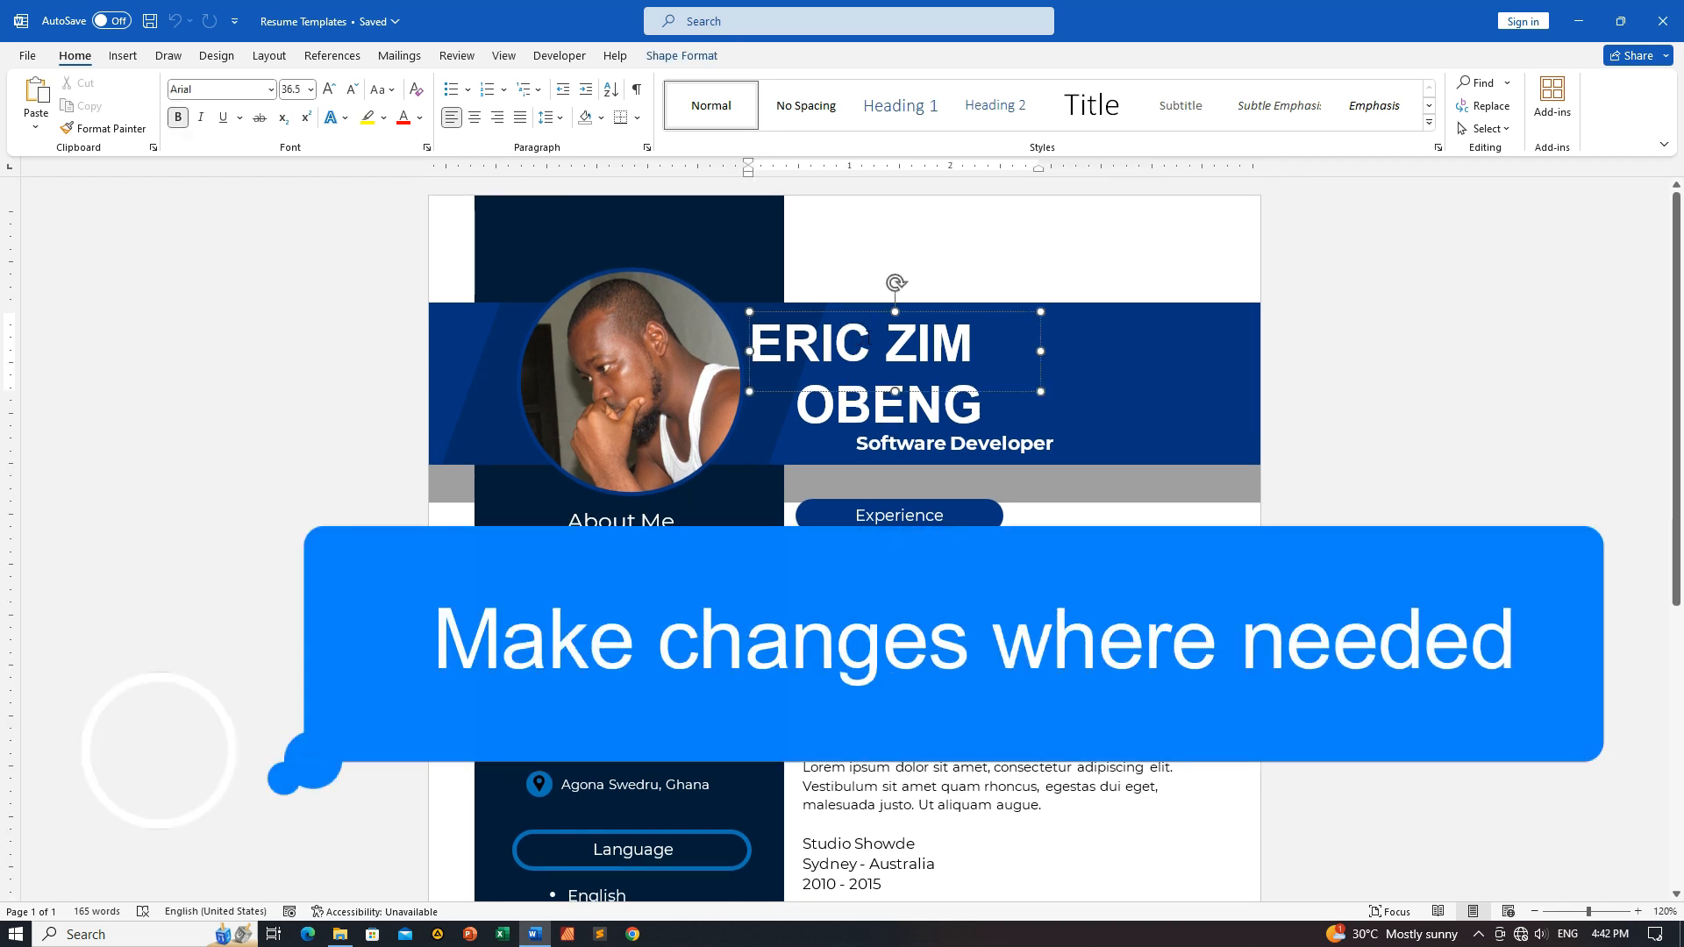
drag(871, 344, 752, 347)
text(LINDA)
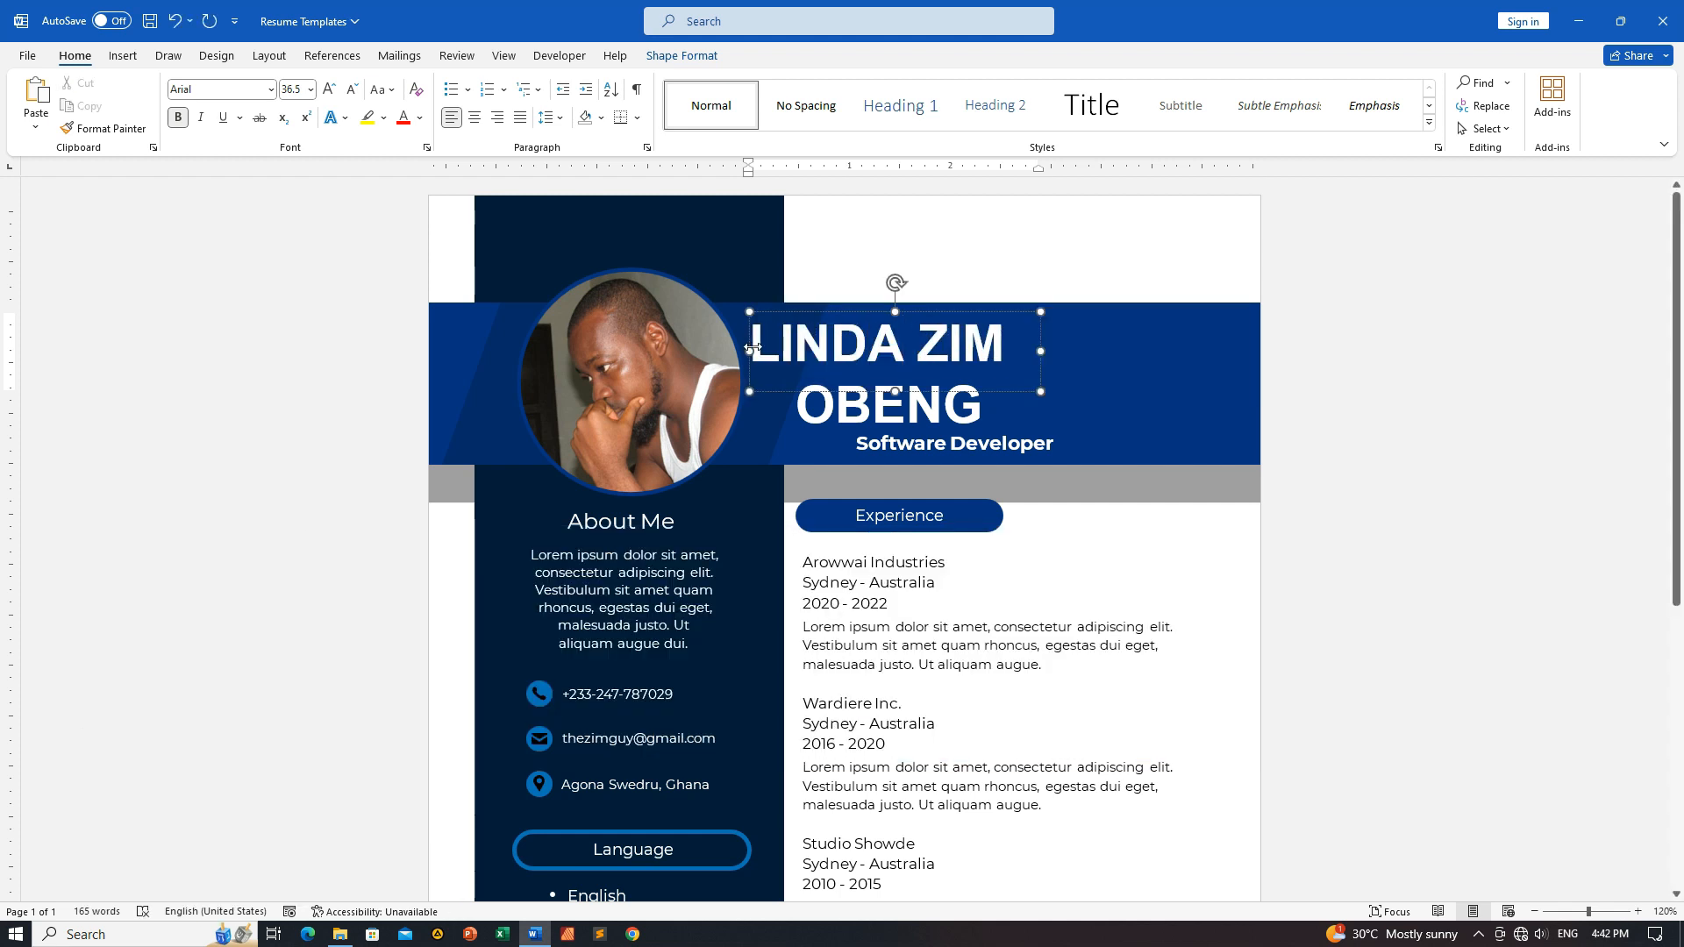
Replace the job title under the header name with CEO.
click(1053, 447)
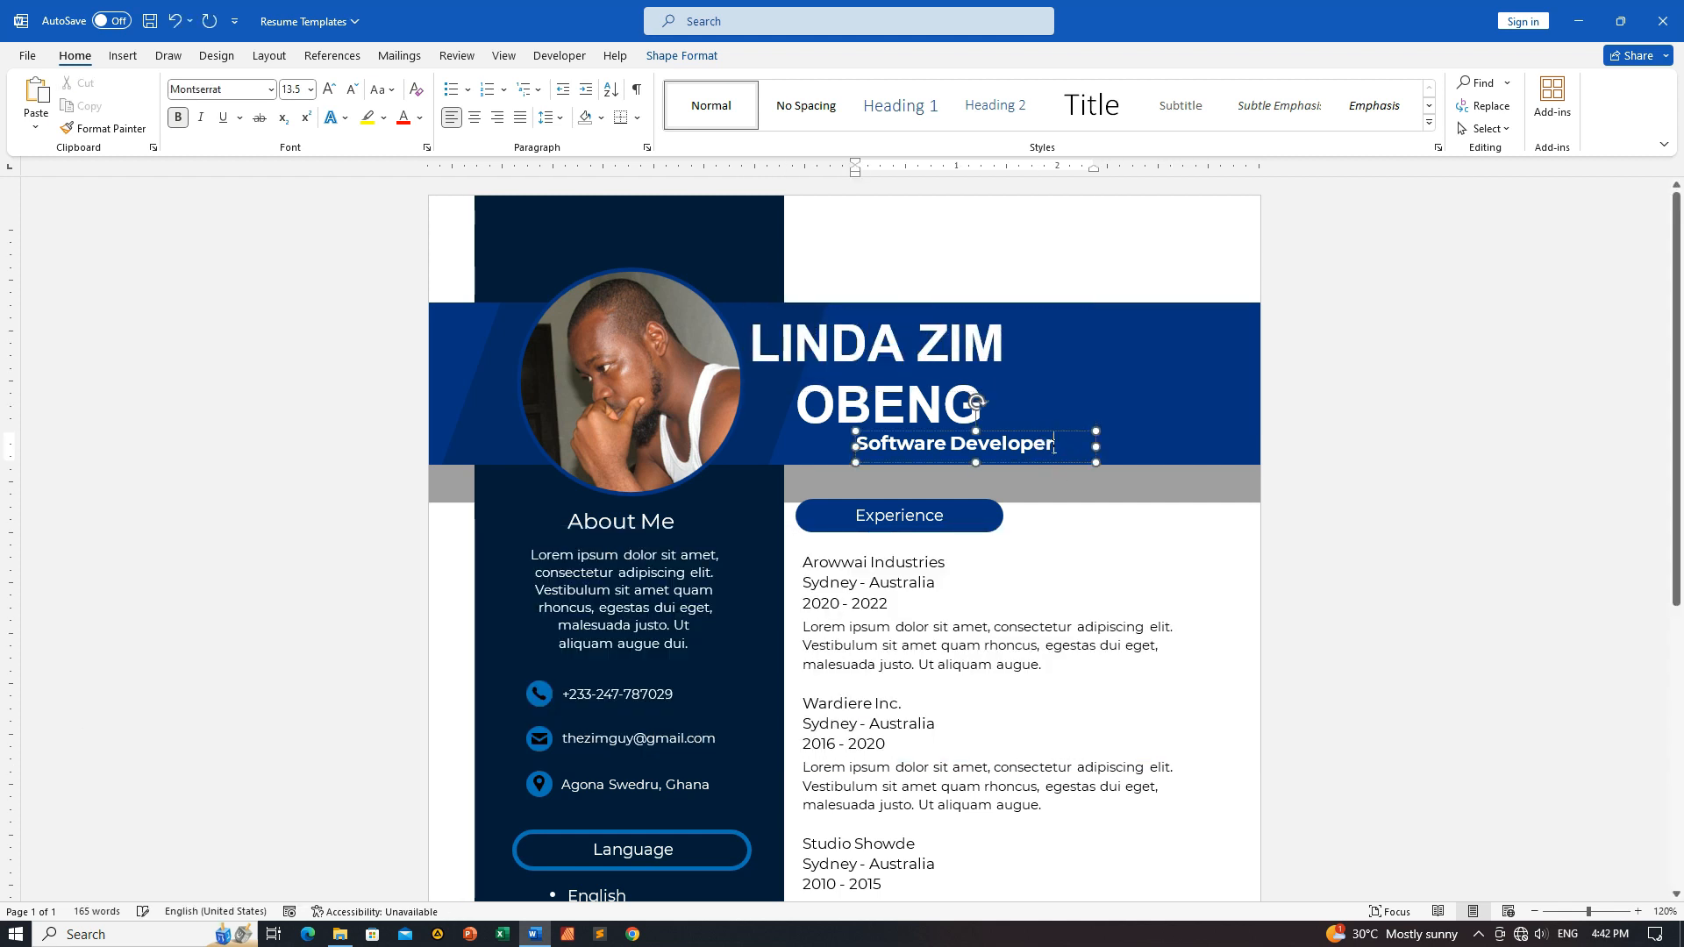
triple_click(1051, 446)
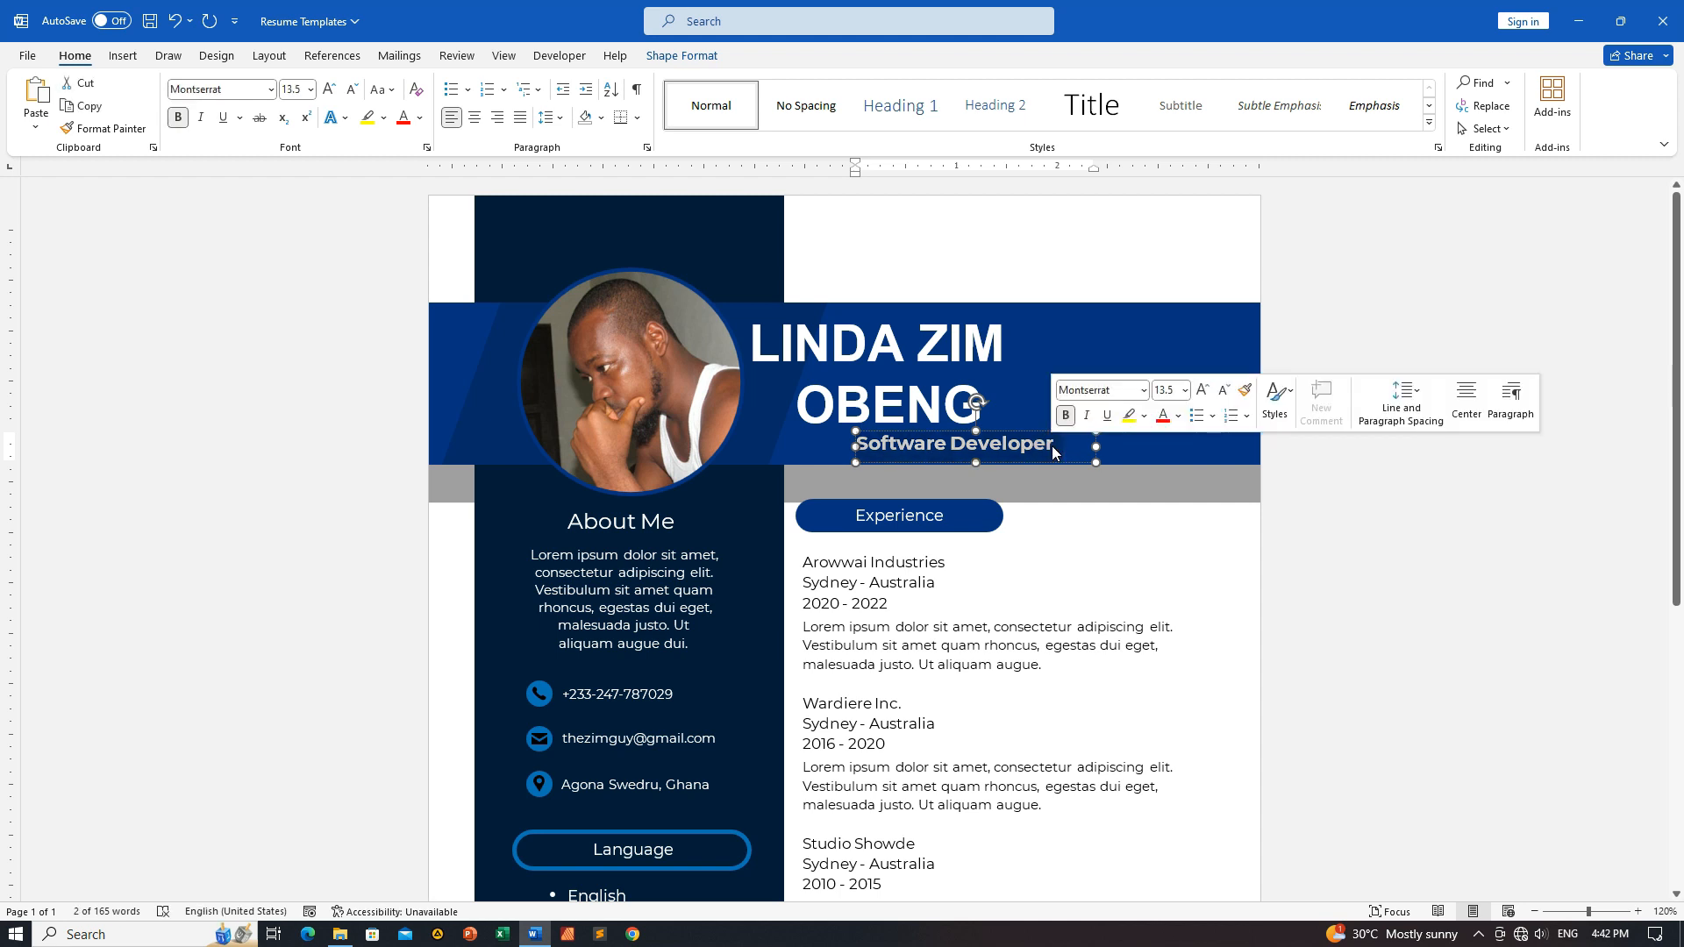
text(CEO)
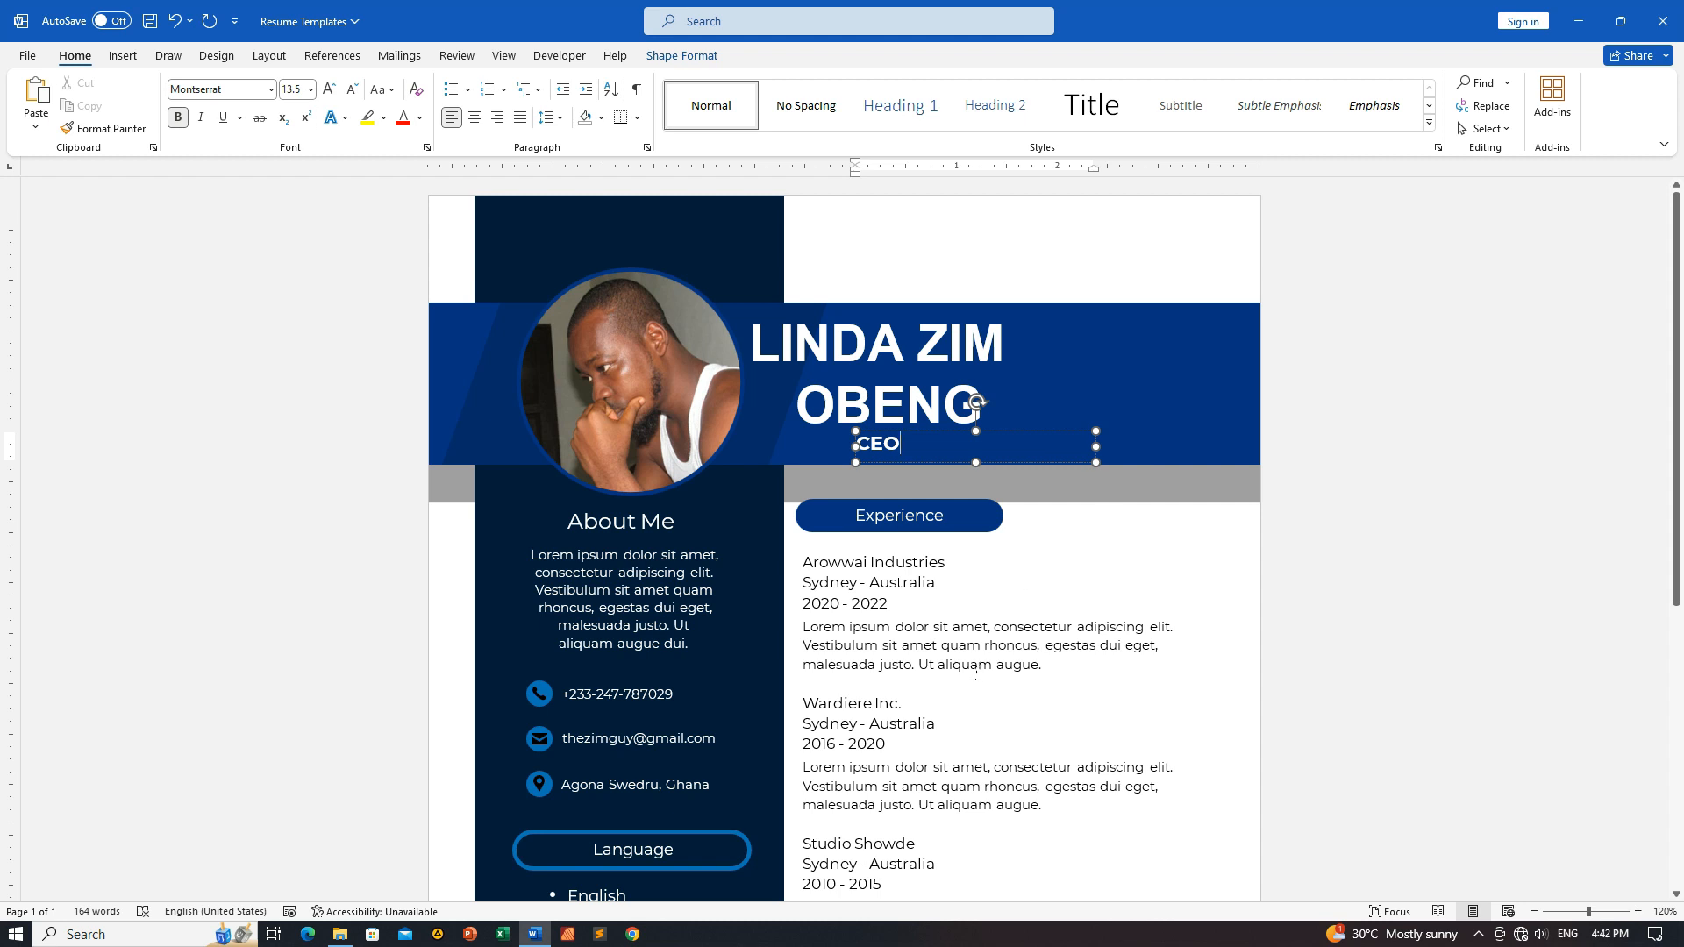
Examine whether the sidebar's contact icons, contact details and Language entries are individually selectable and editable.
scroll(975, 671, down, 3)
click(631, 544)
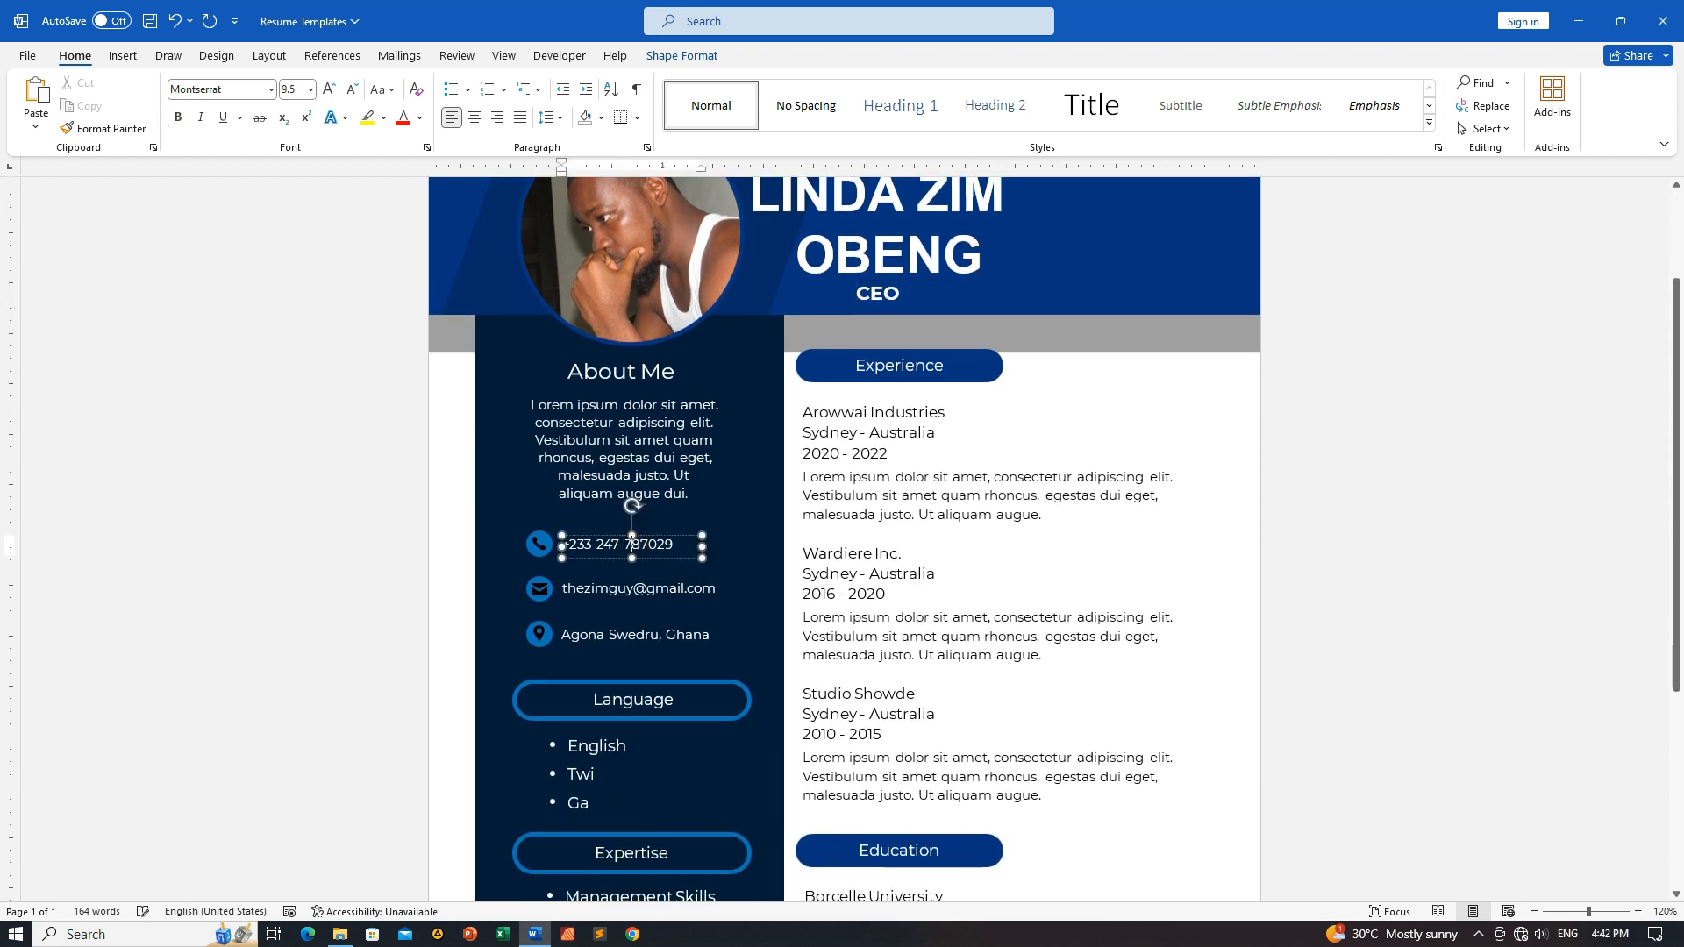
click(541, 544)
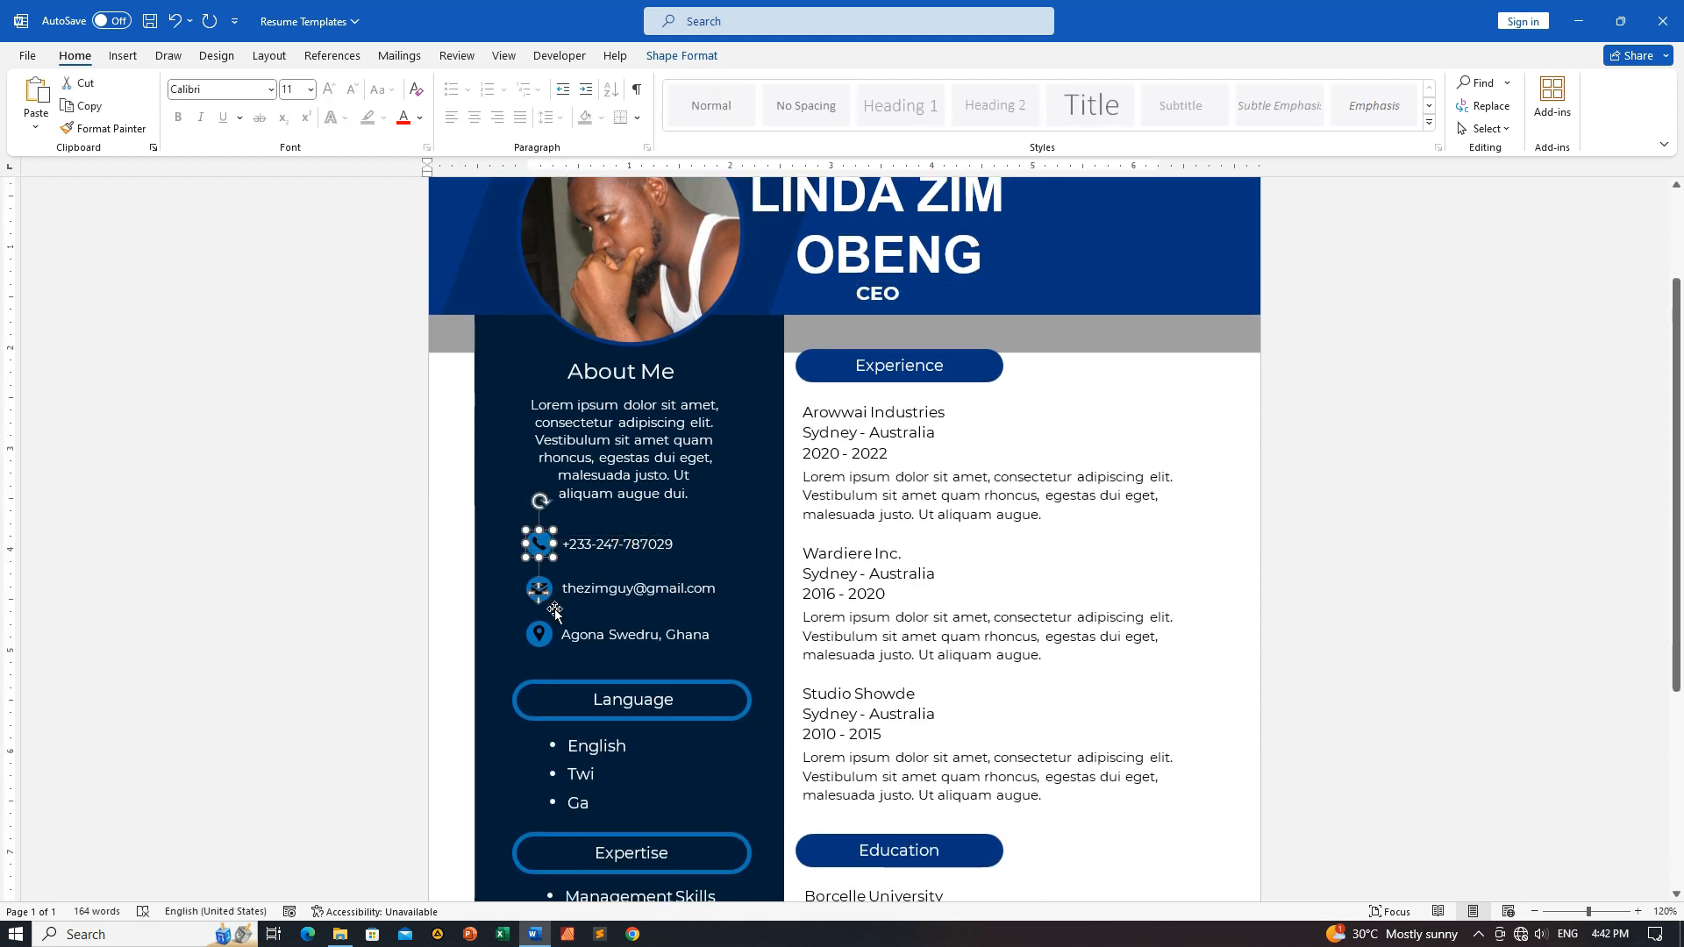
click(592, 591)
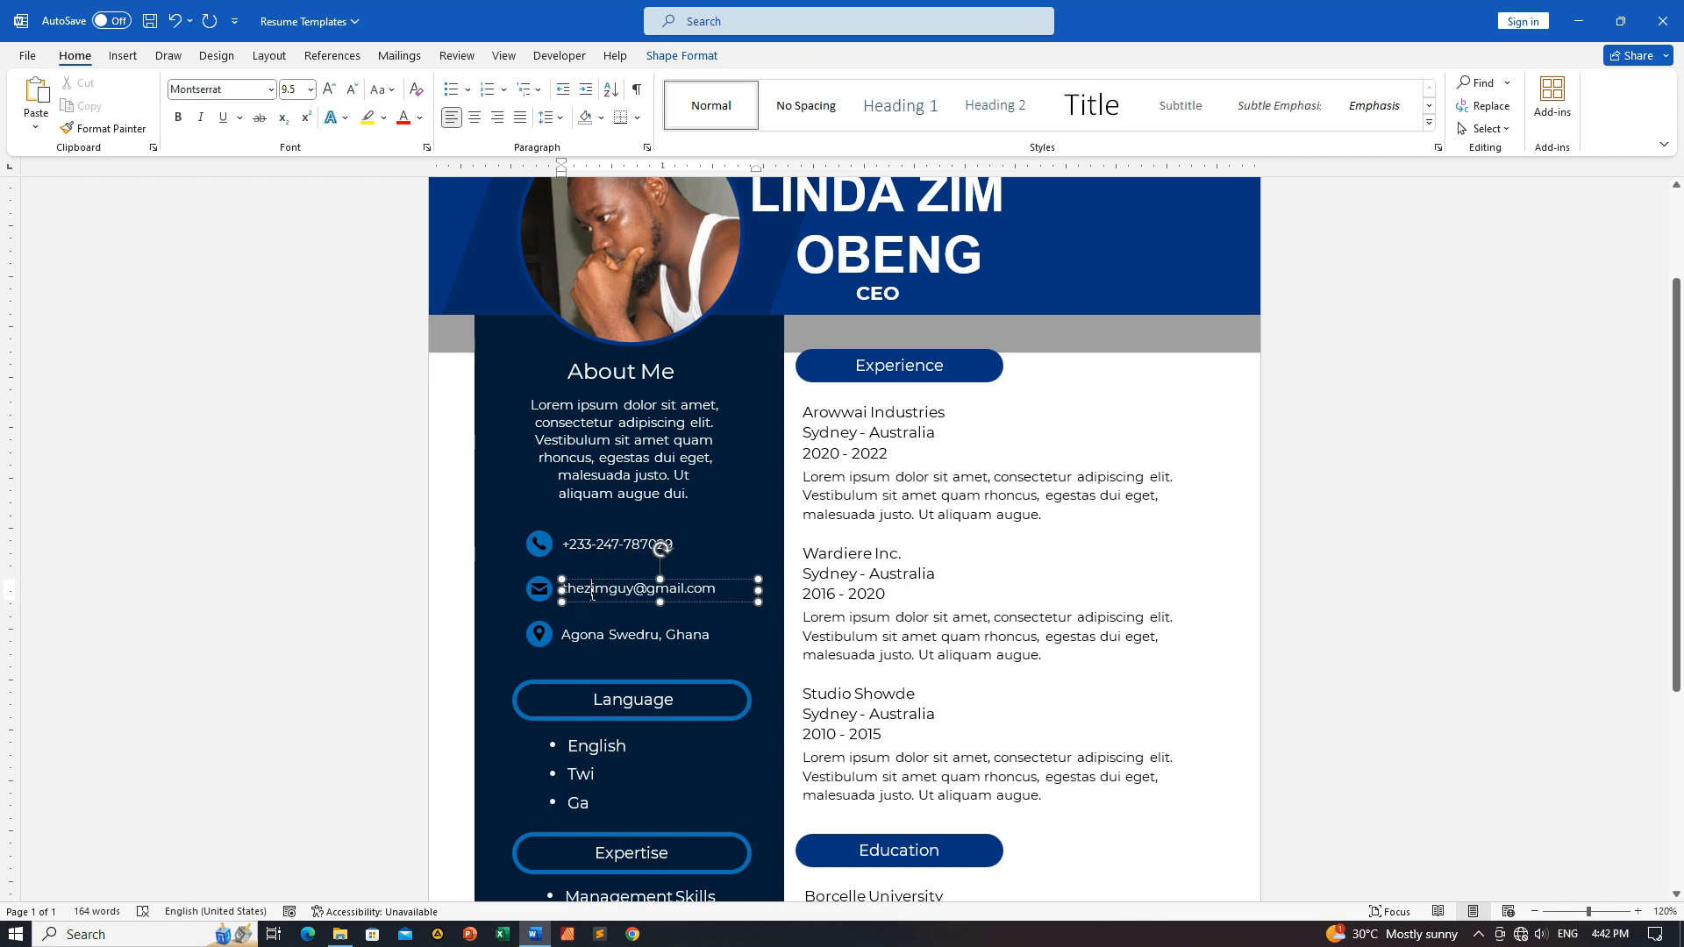
click(611, 637)
click(619, 702)
click(614, 748)
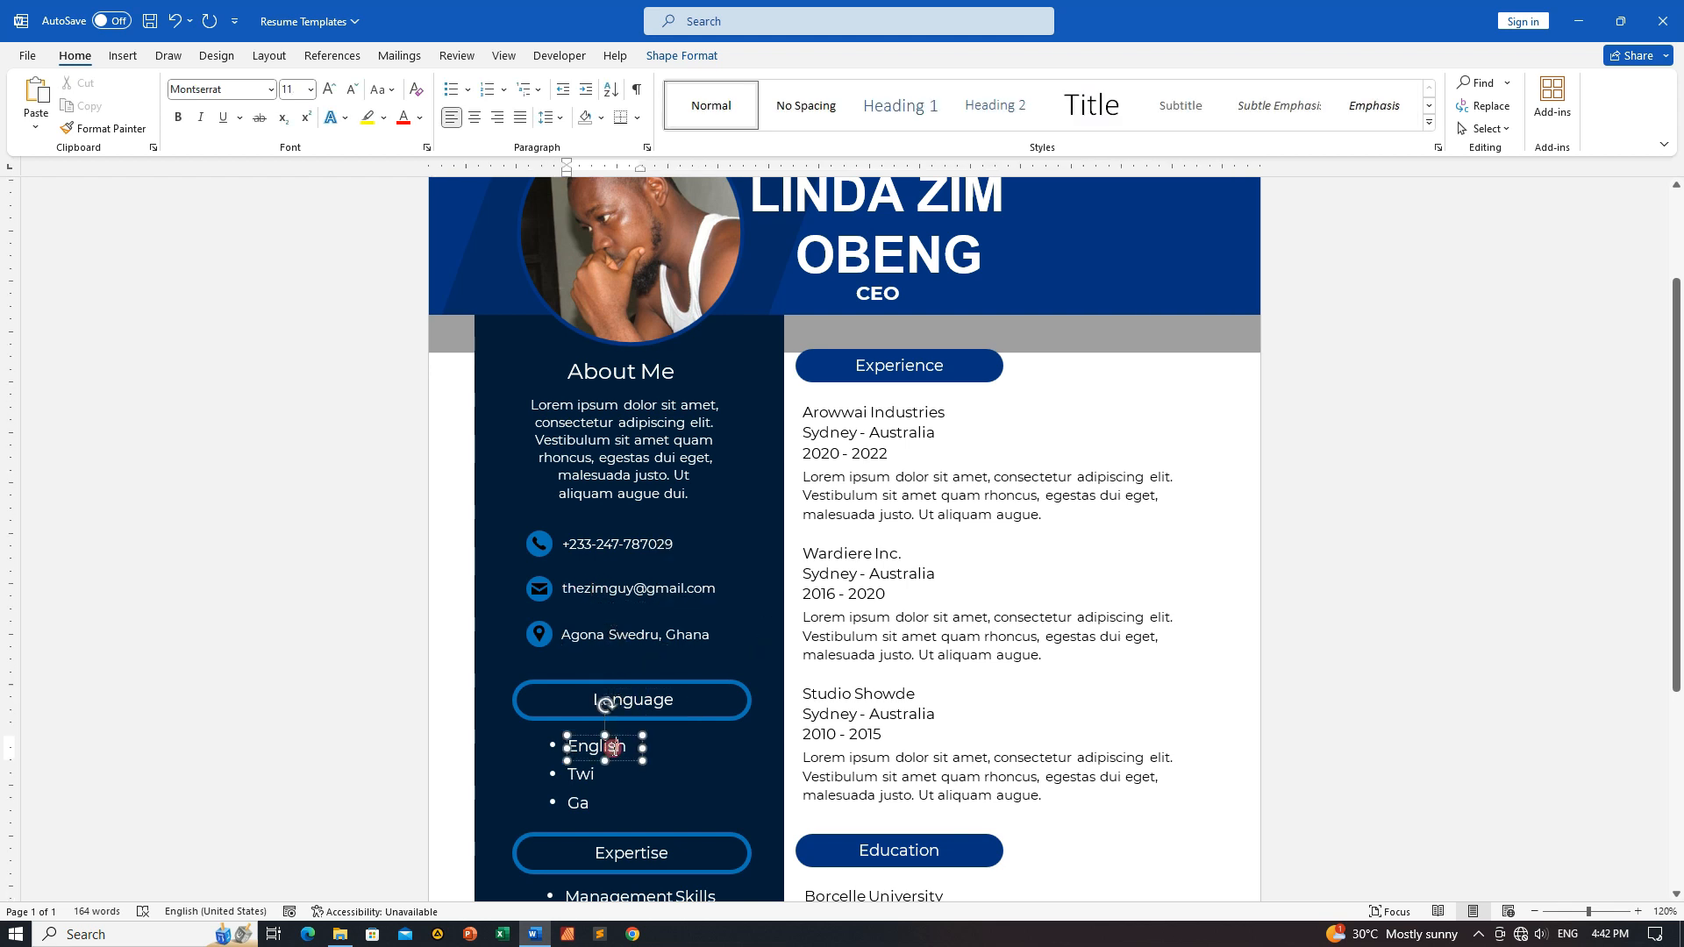
scroll(605, 701, down, 3)
click(551, 603)
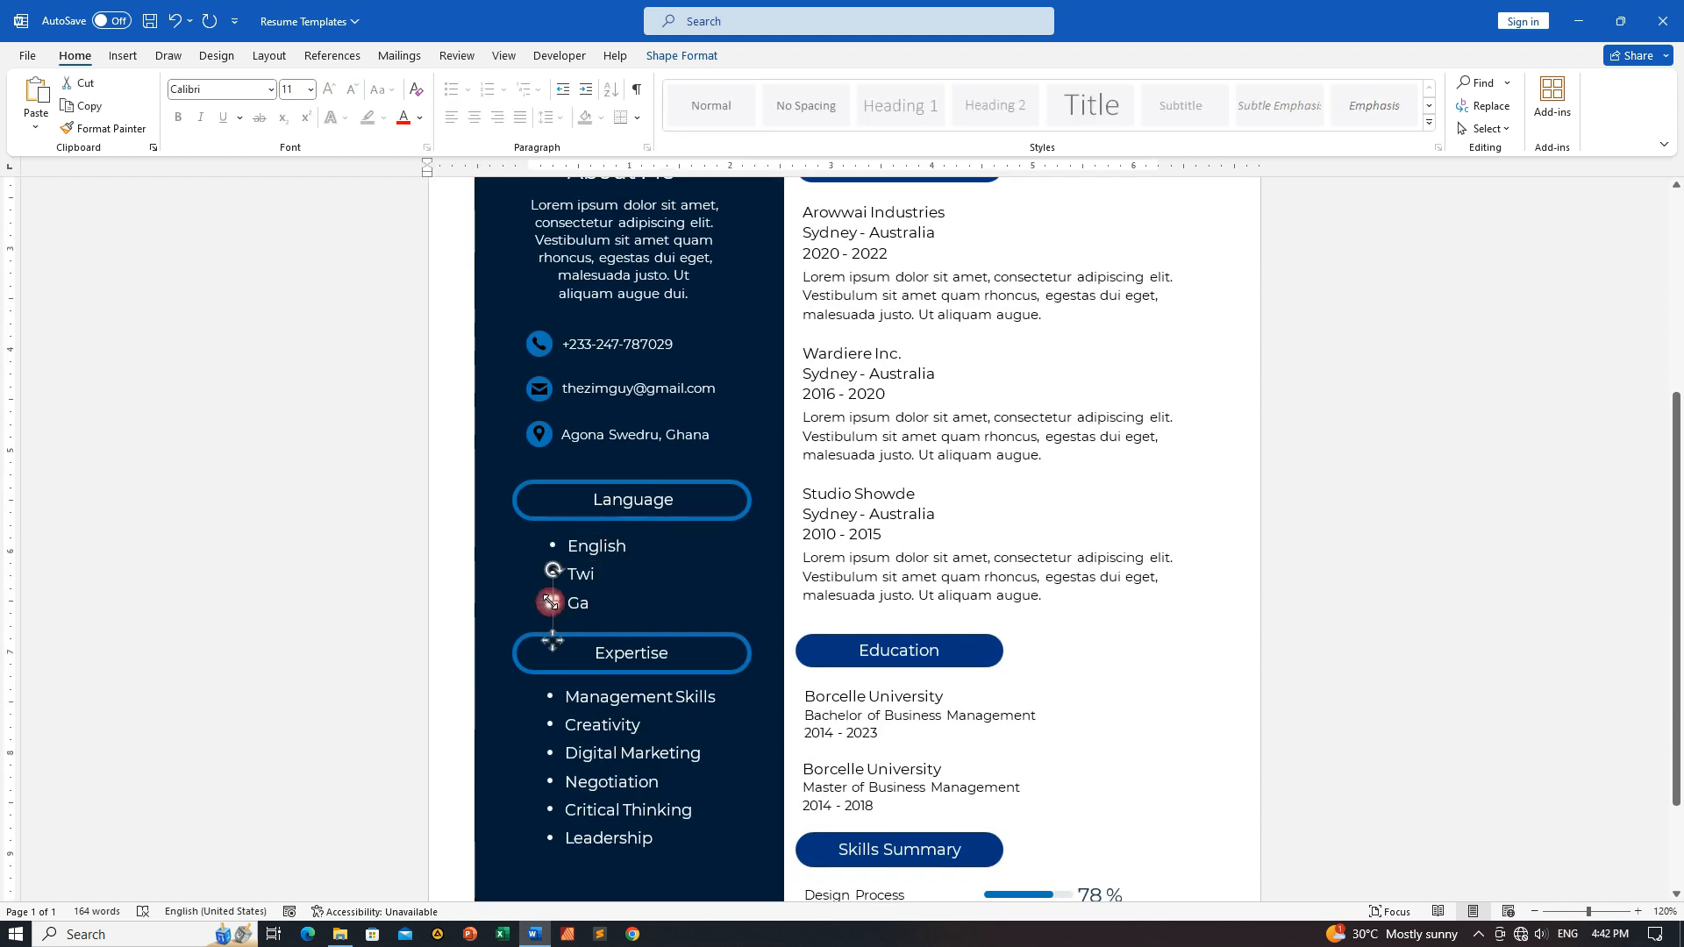
scroll(737, 736, down, 2)
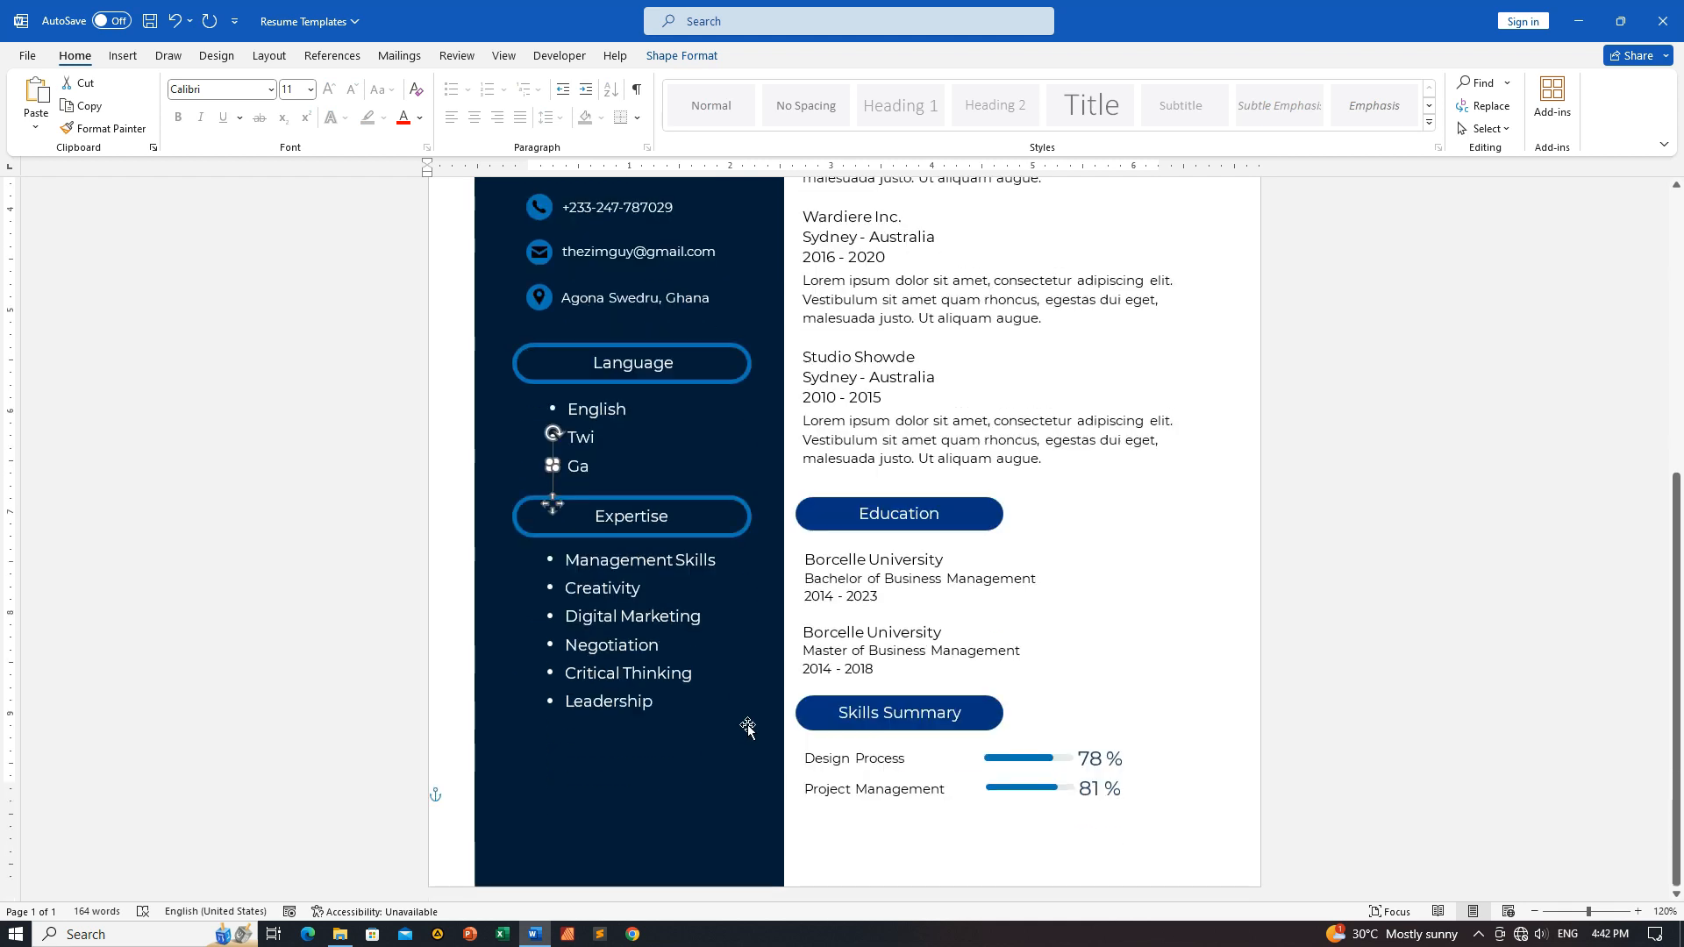
Change the Design Process percentage in the Skills Summary to 68 %.
click(1091, 756)
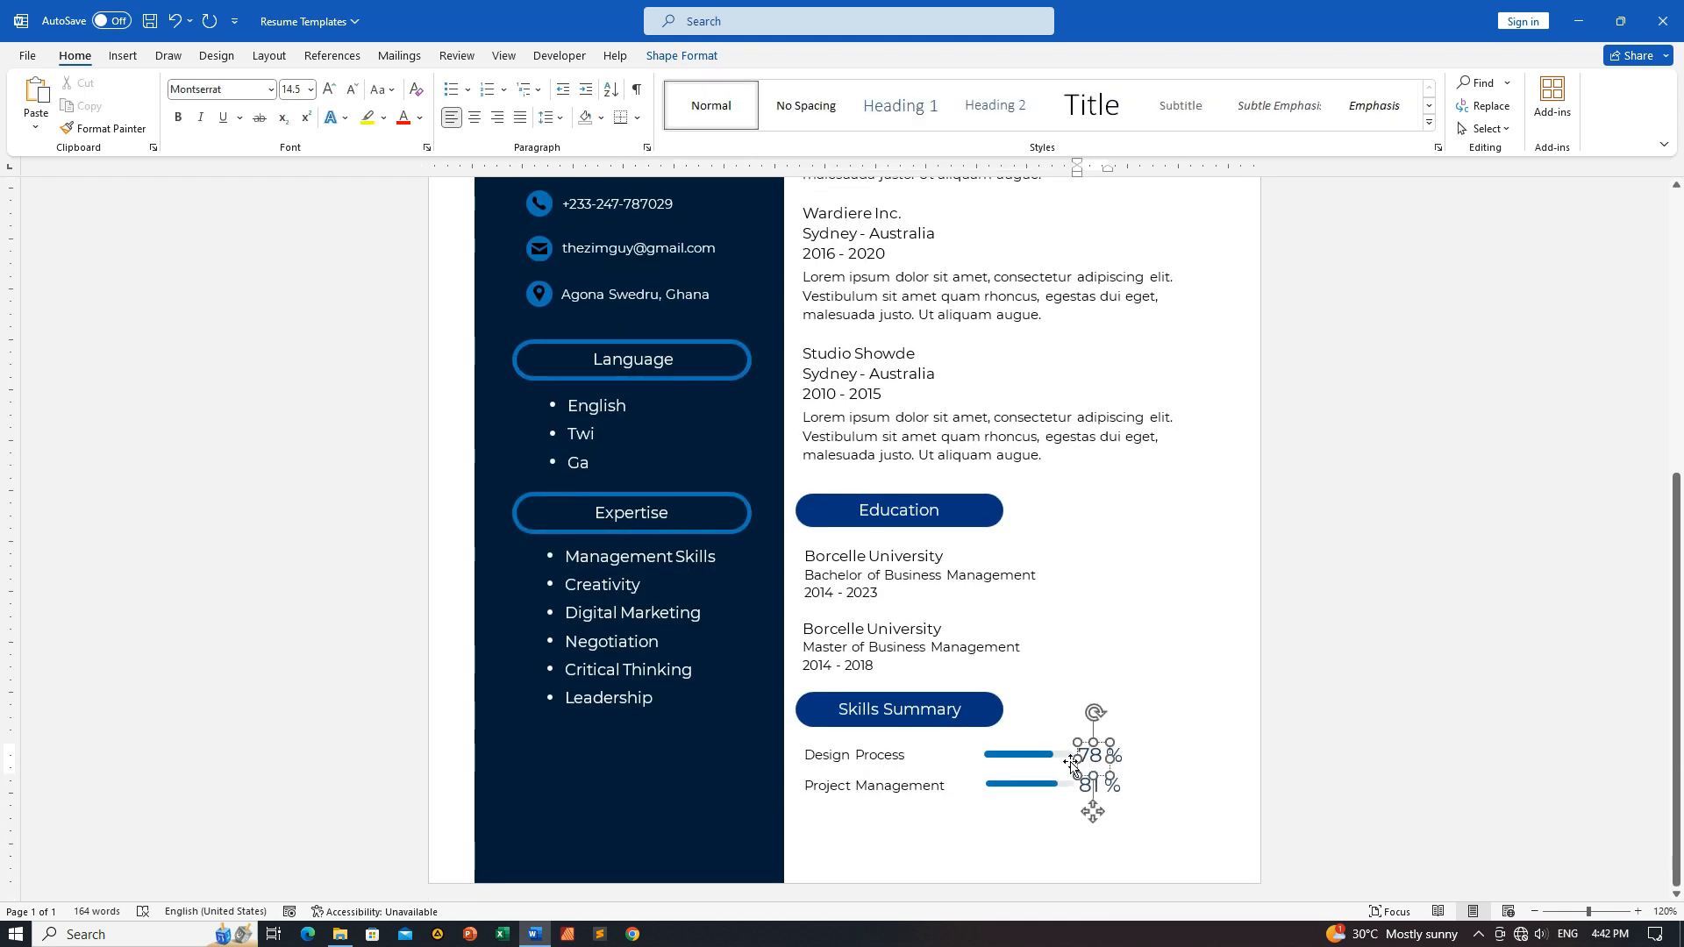
key(BackSpace)
text(6)
click(848, 650)
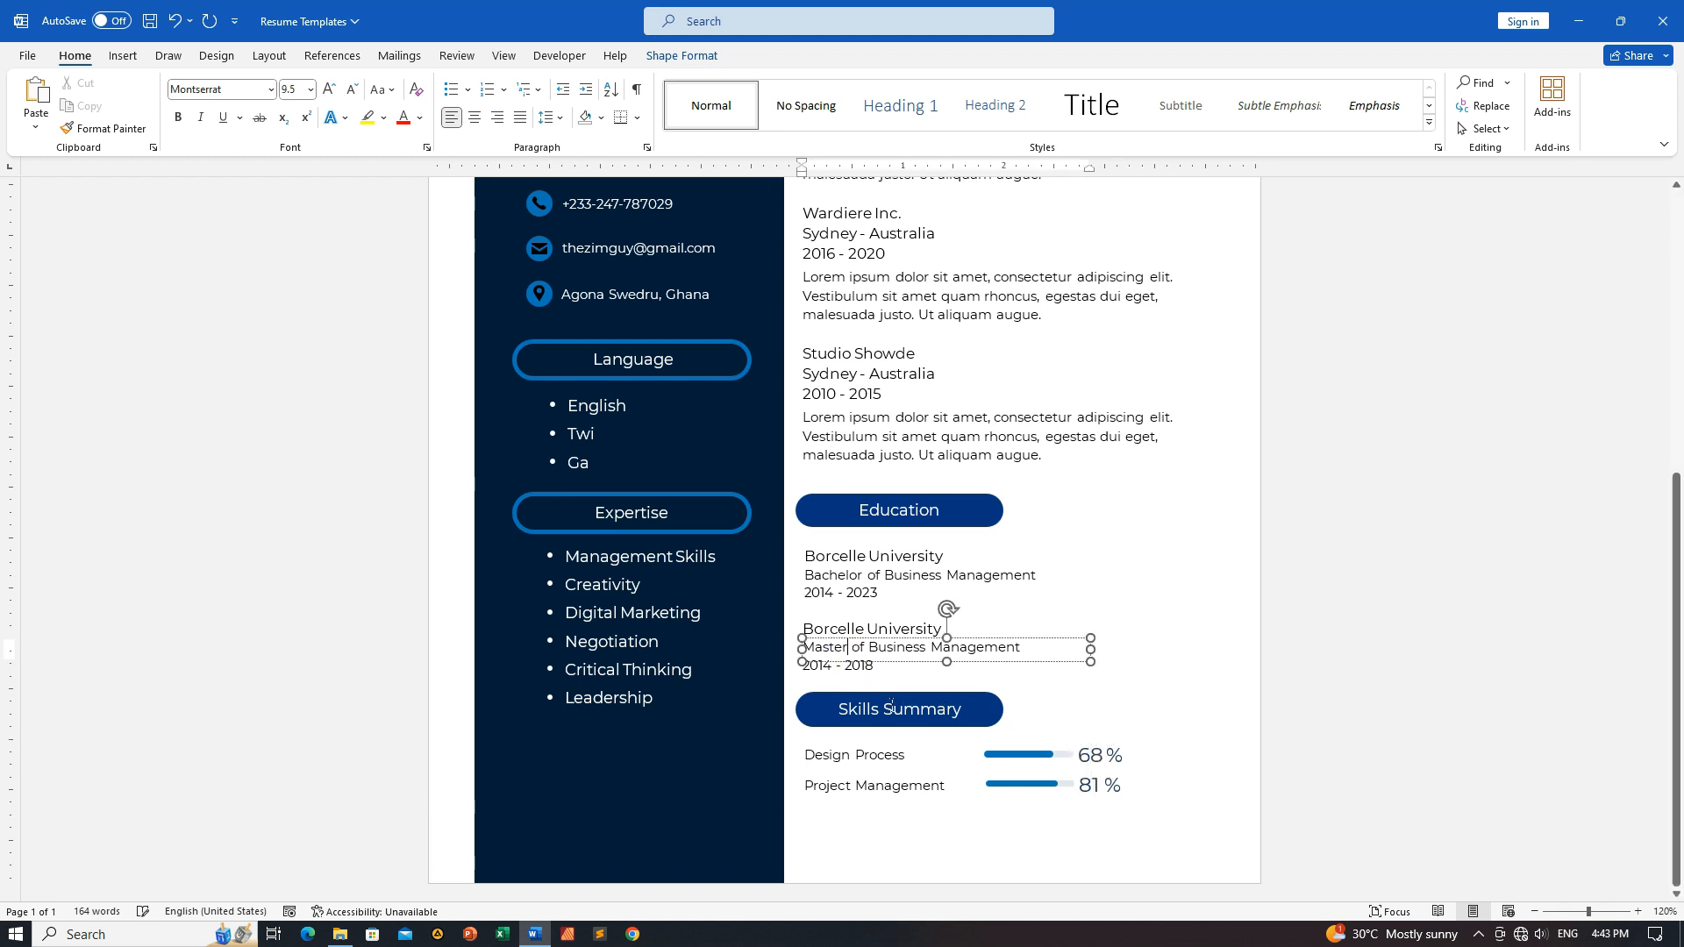
click(898, 713)
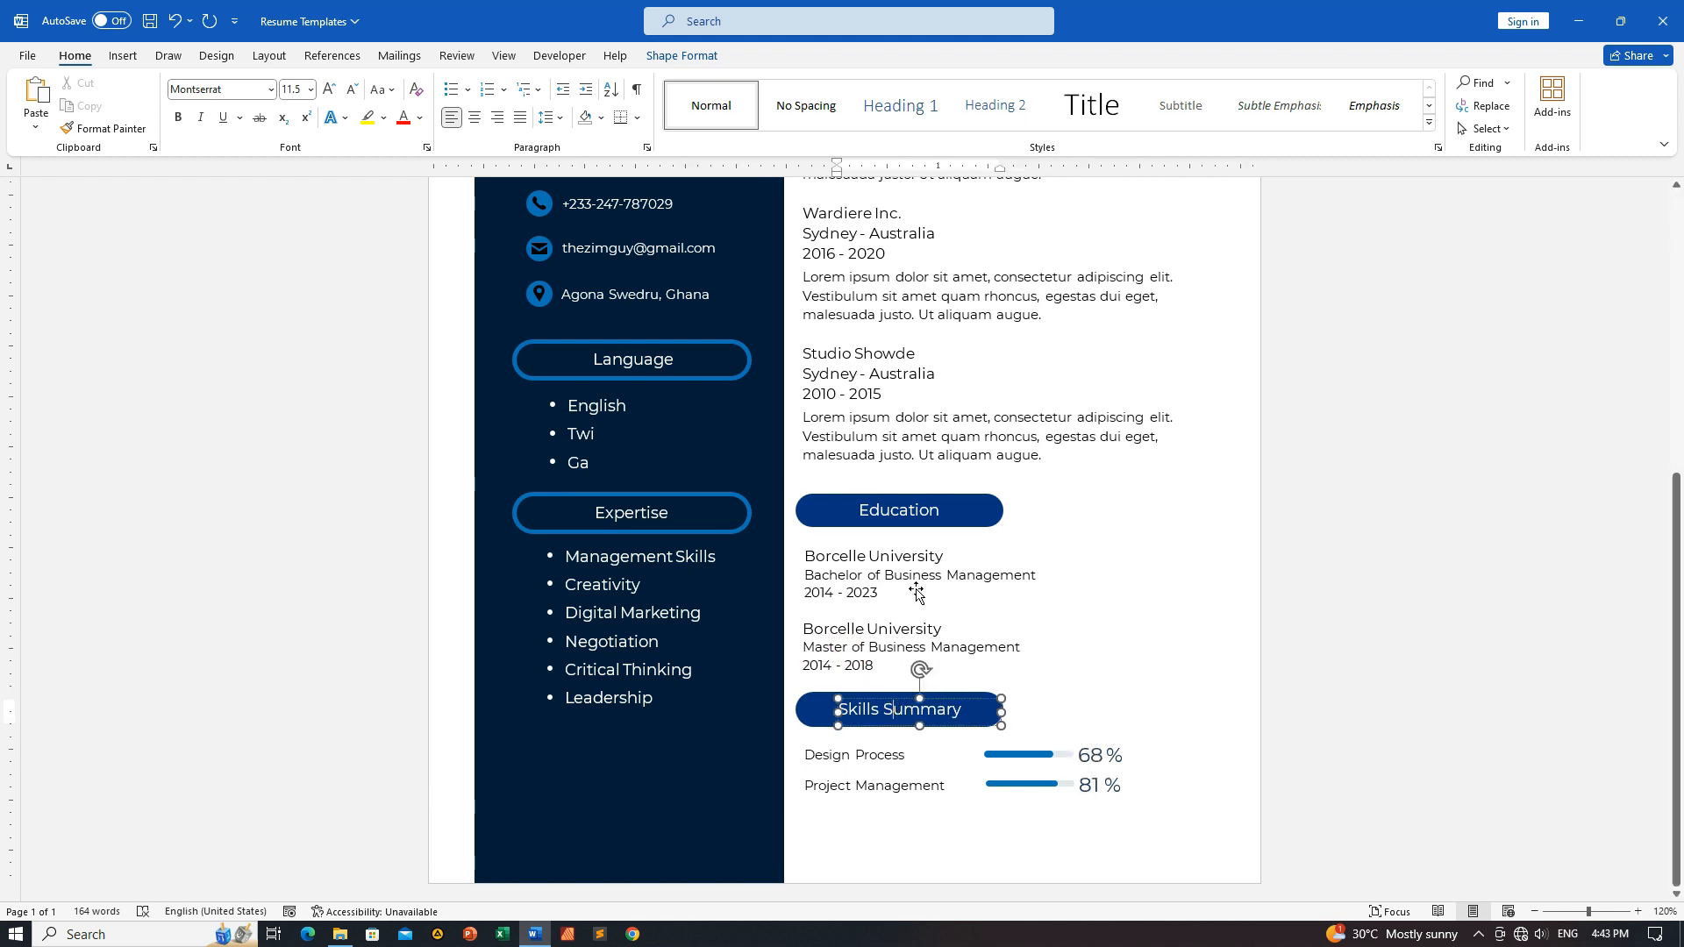
Lighten the grey band below the header by applying the second most transparent picture transparency preset.
scroll(918, 583, up, 10)
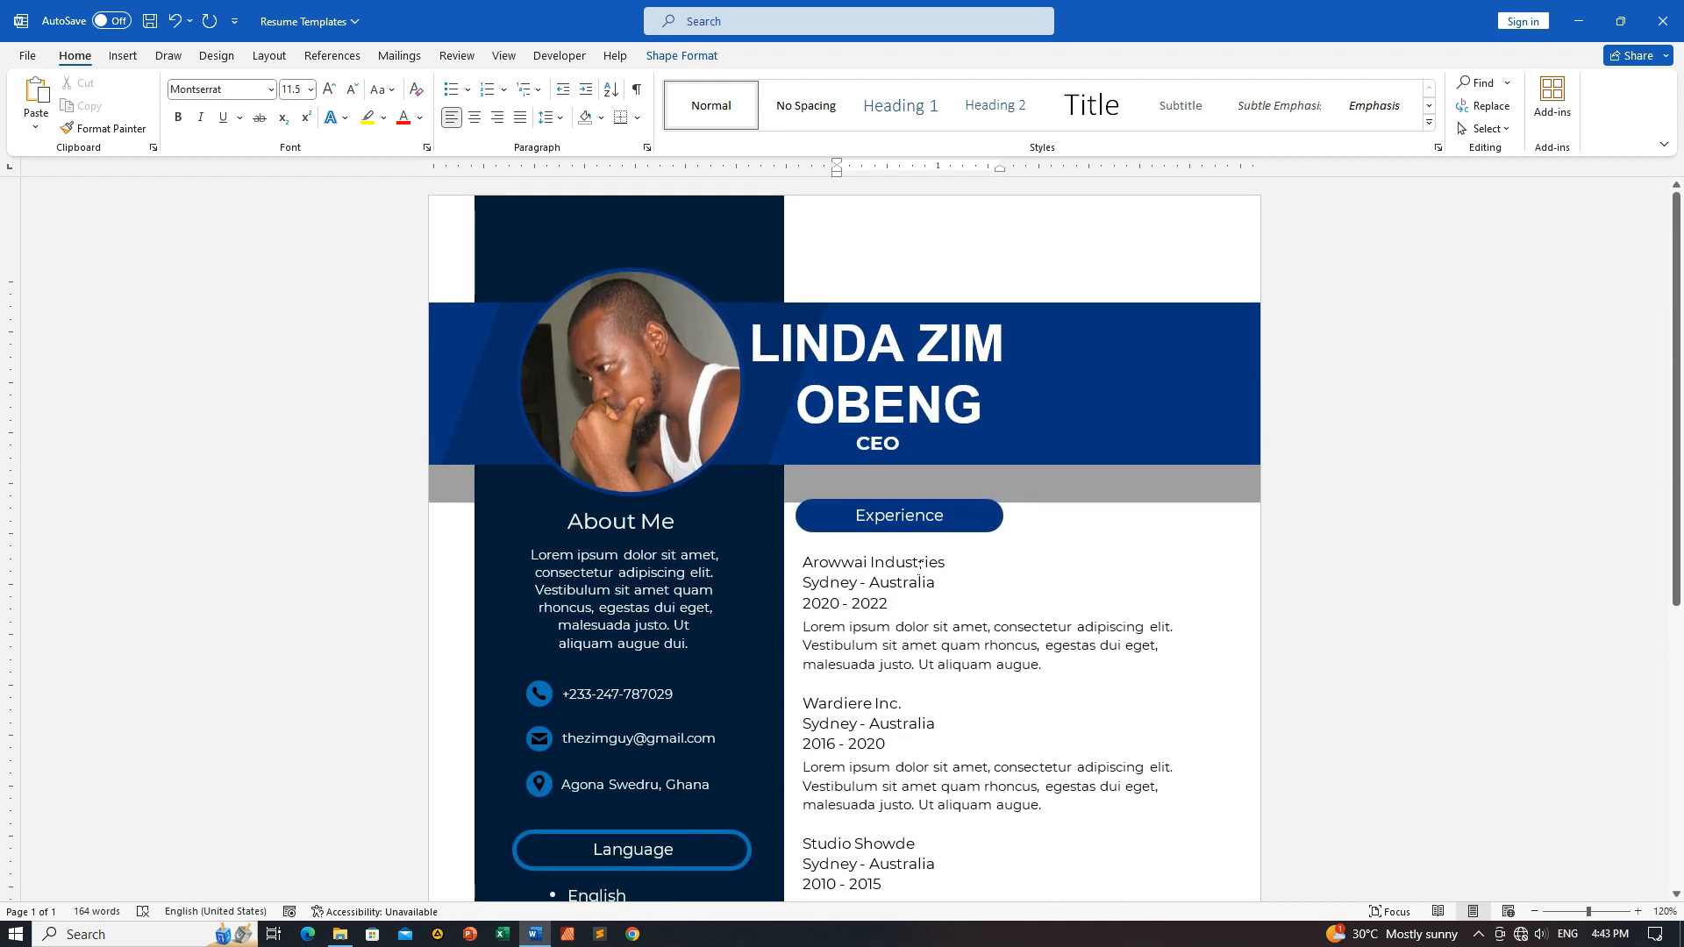
click(1207, 491)
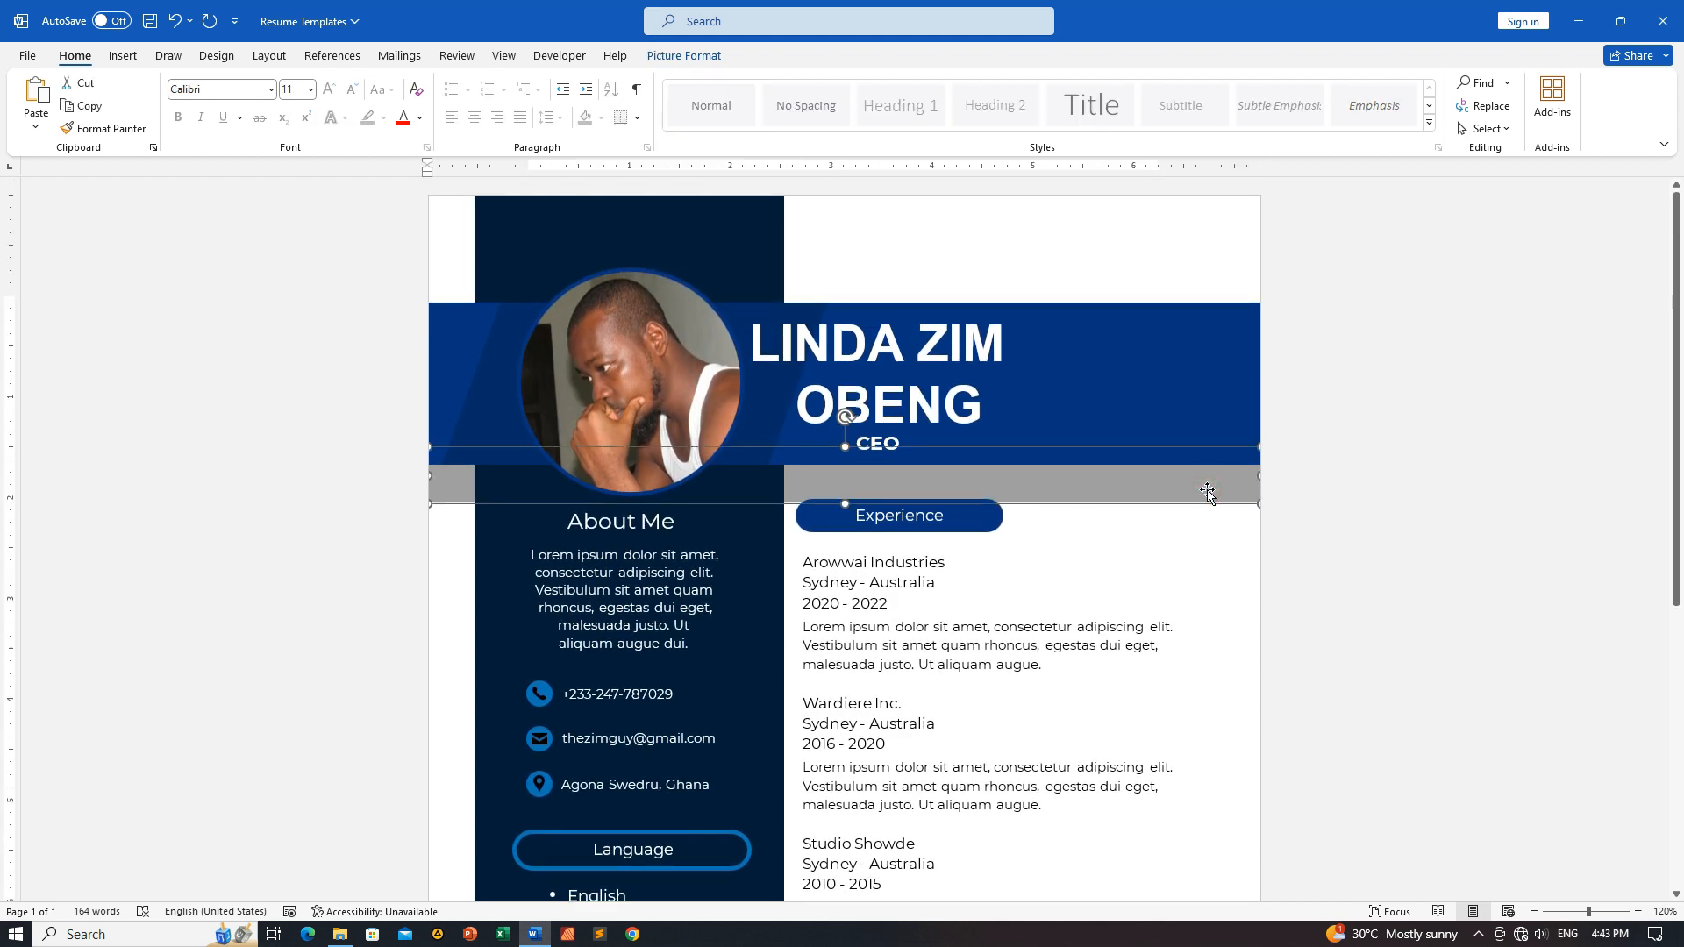
click(678, 62)
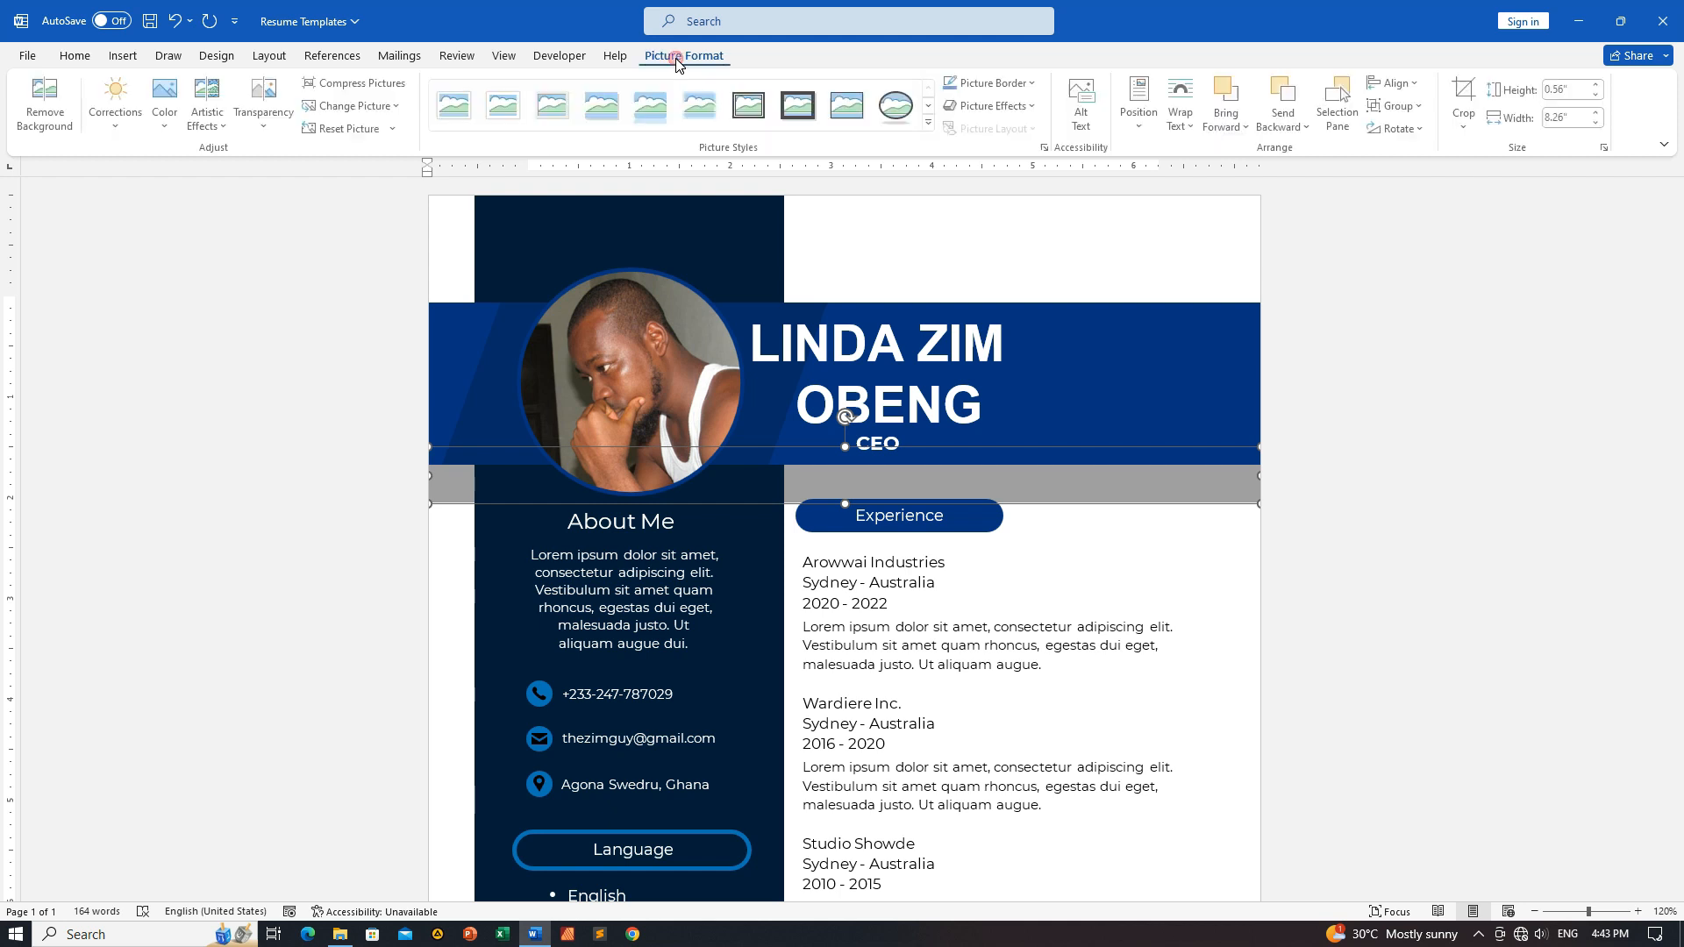
click(260, 134)
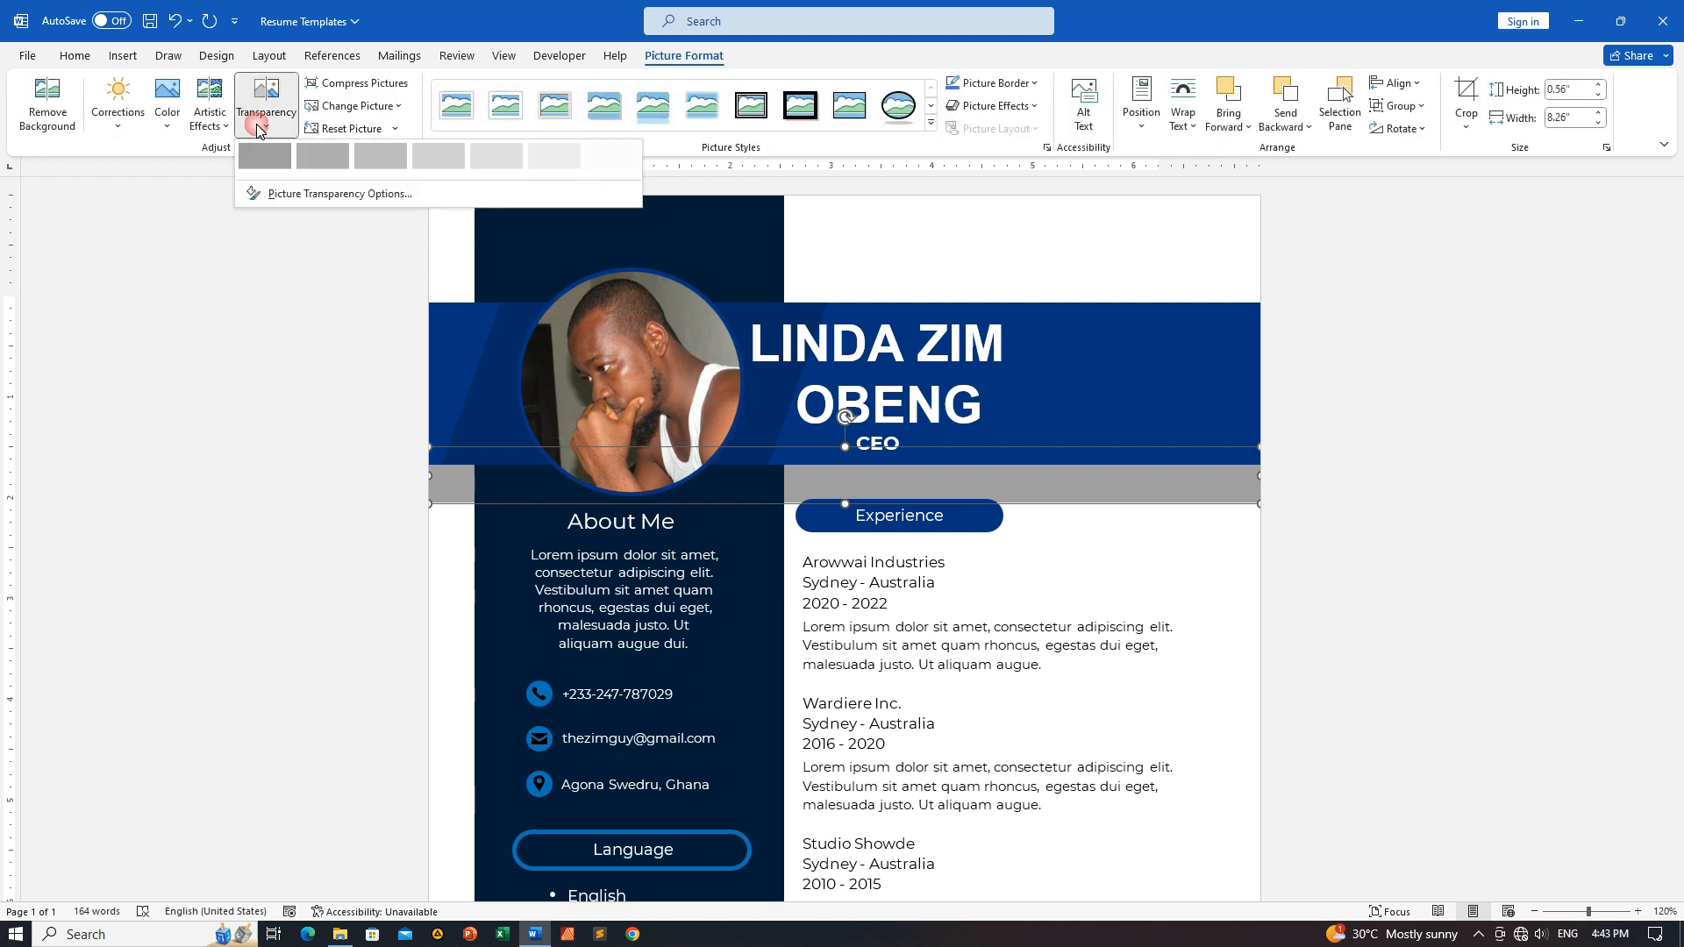
click(554, 158)
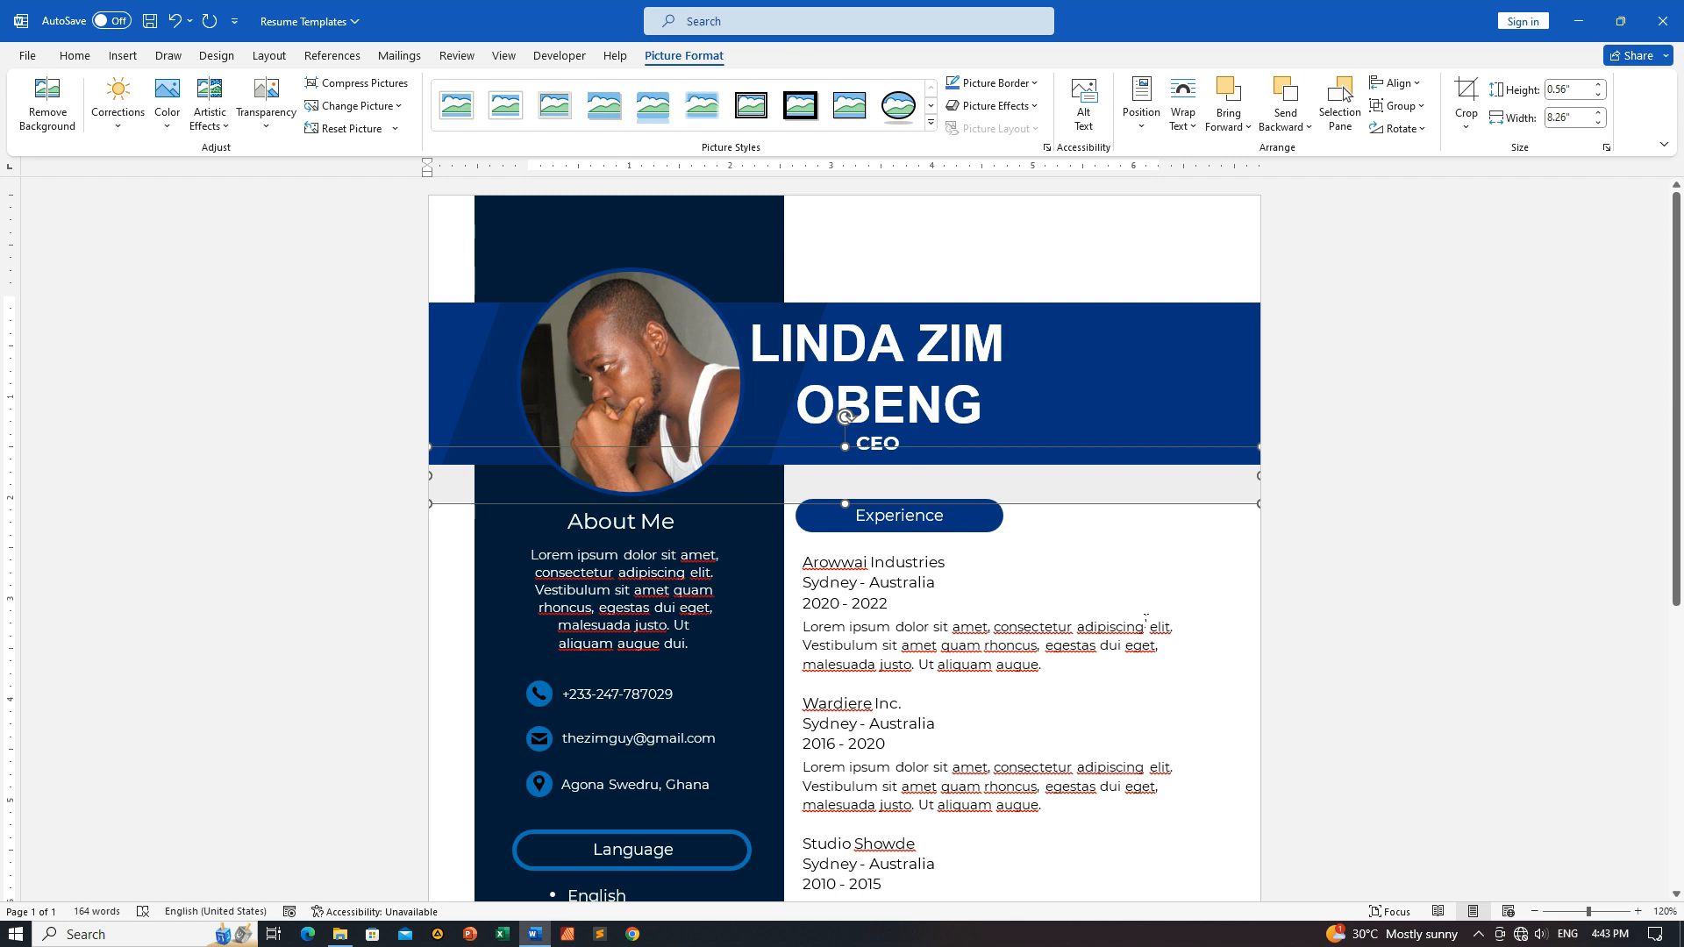
click(1162, 594)
Fill the wide blue header band behind the name with the theme's orange.
scroll(1161, 594, down, 4)
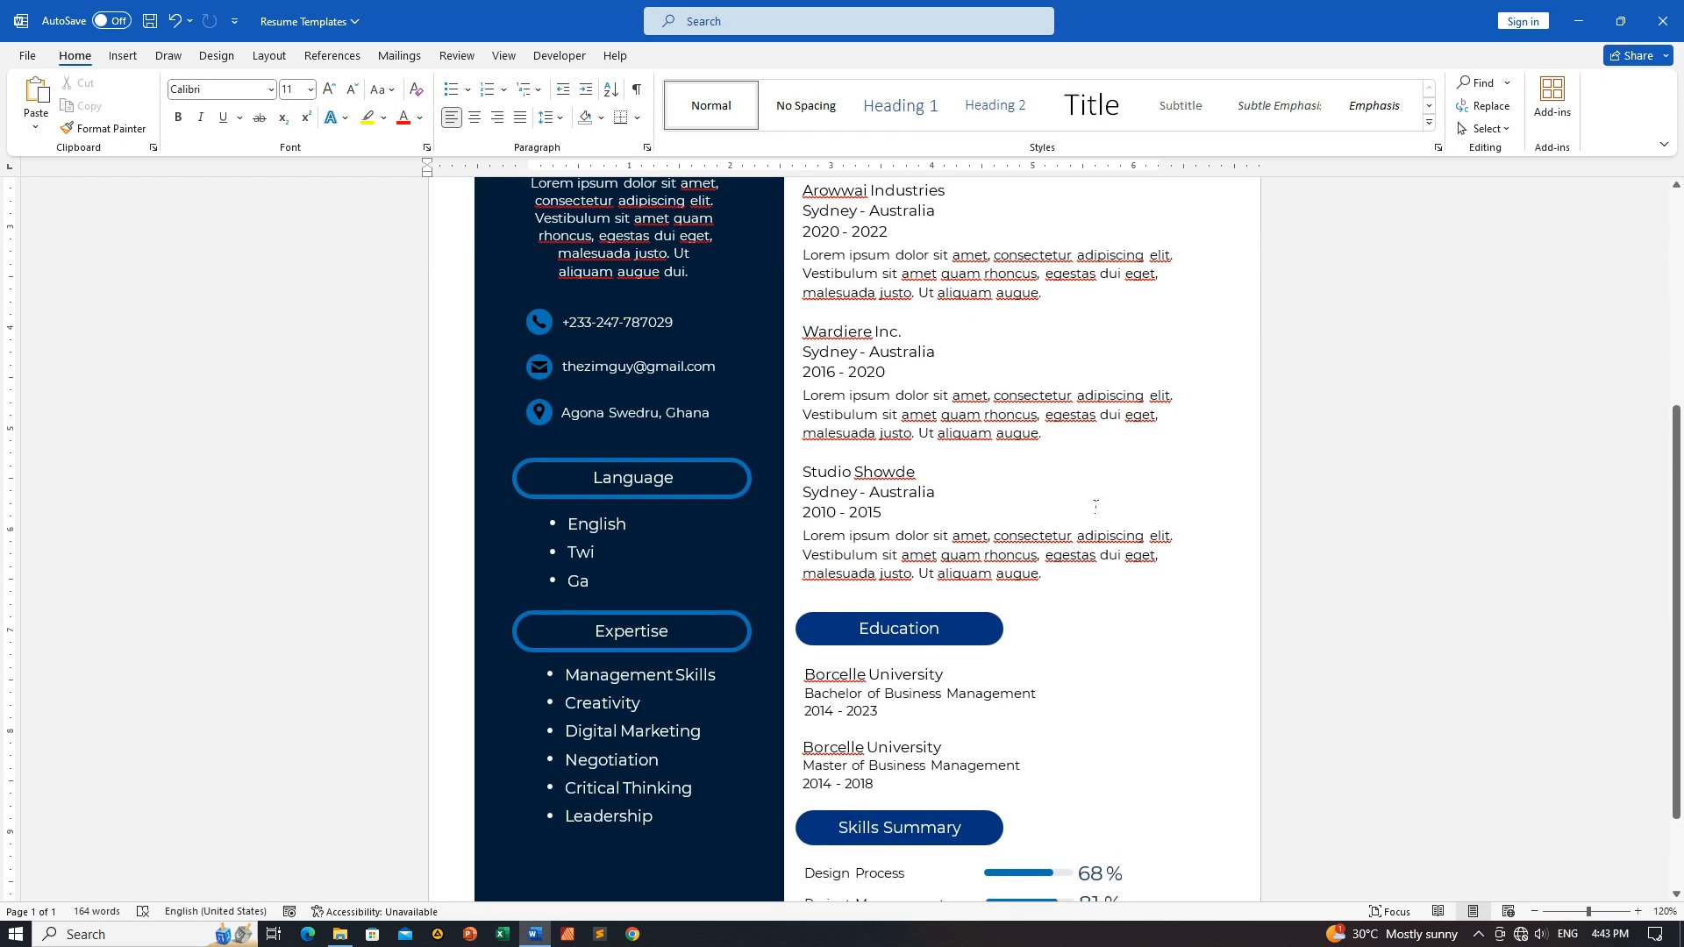
scroll(1079, 511, up, 4)
scroll(1079, 510, up, 1)
click(1156, 345)
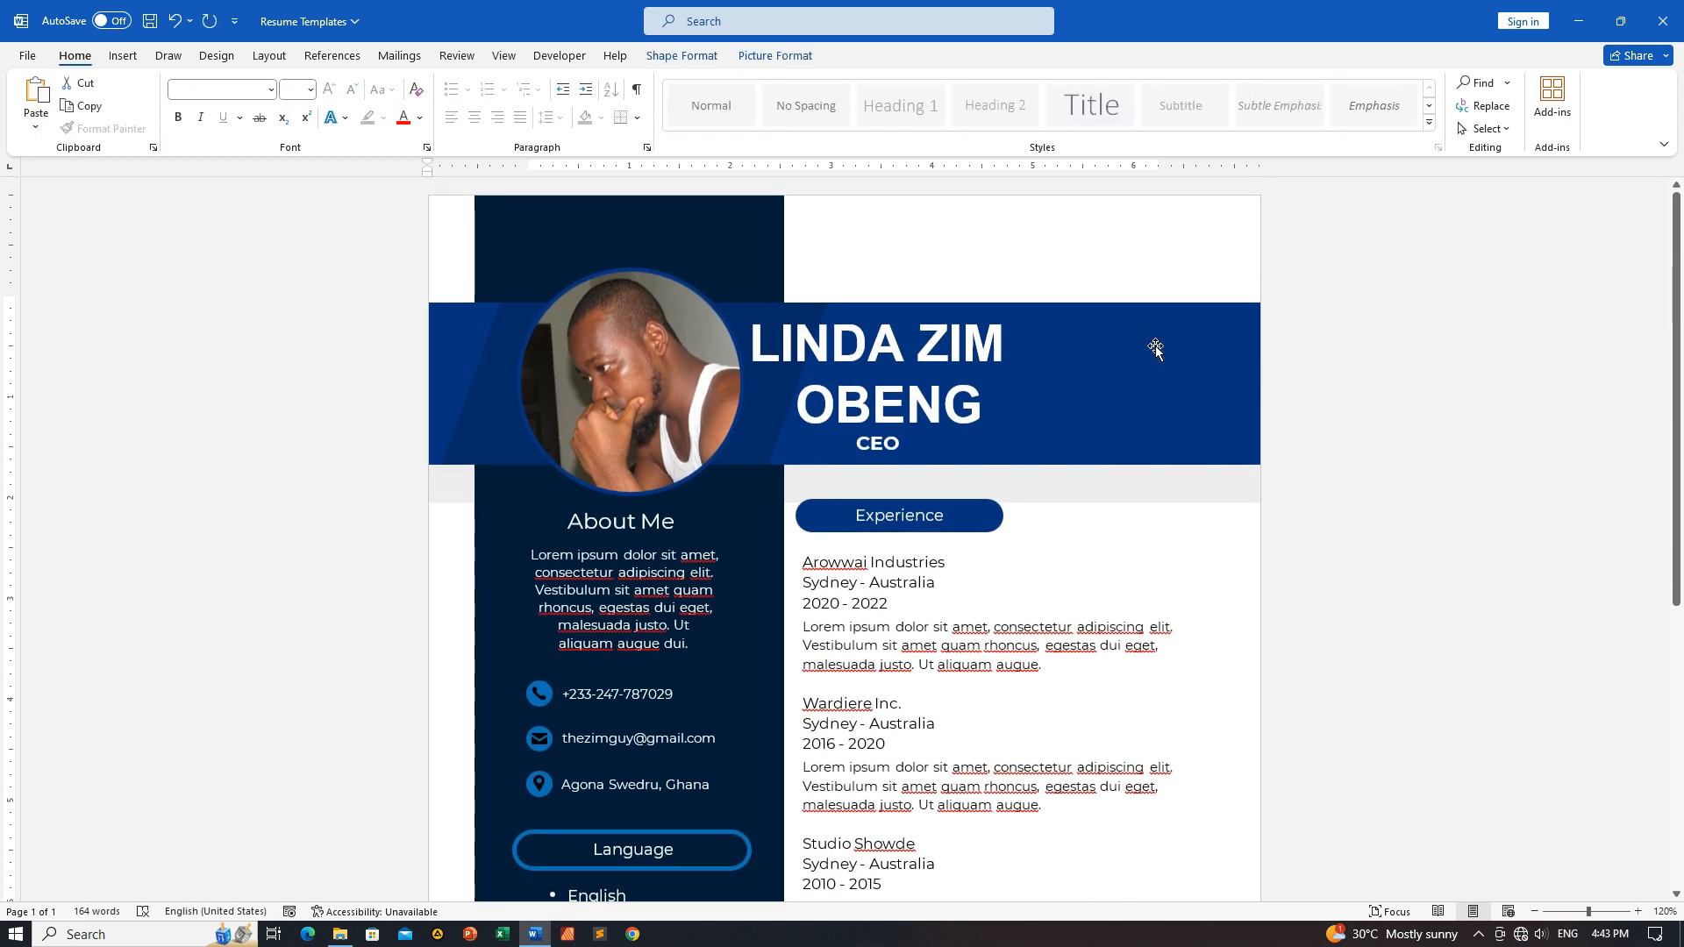
click(1210, 316)
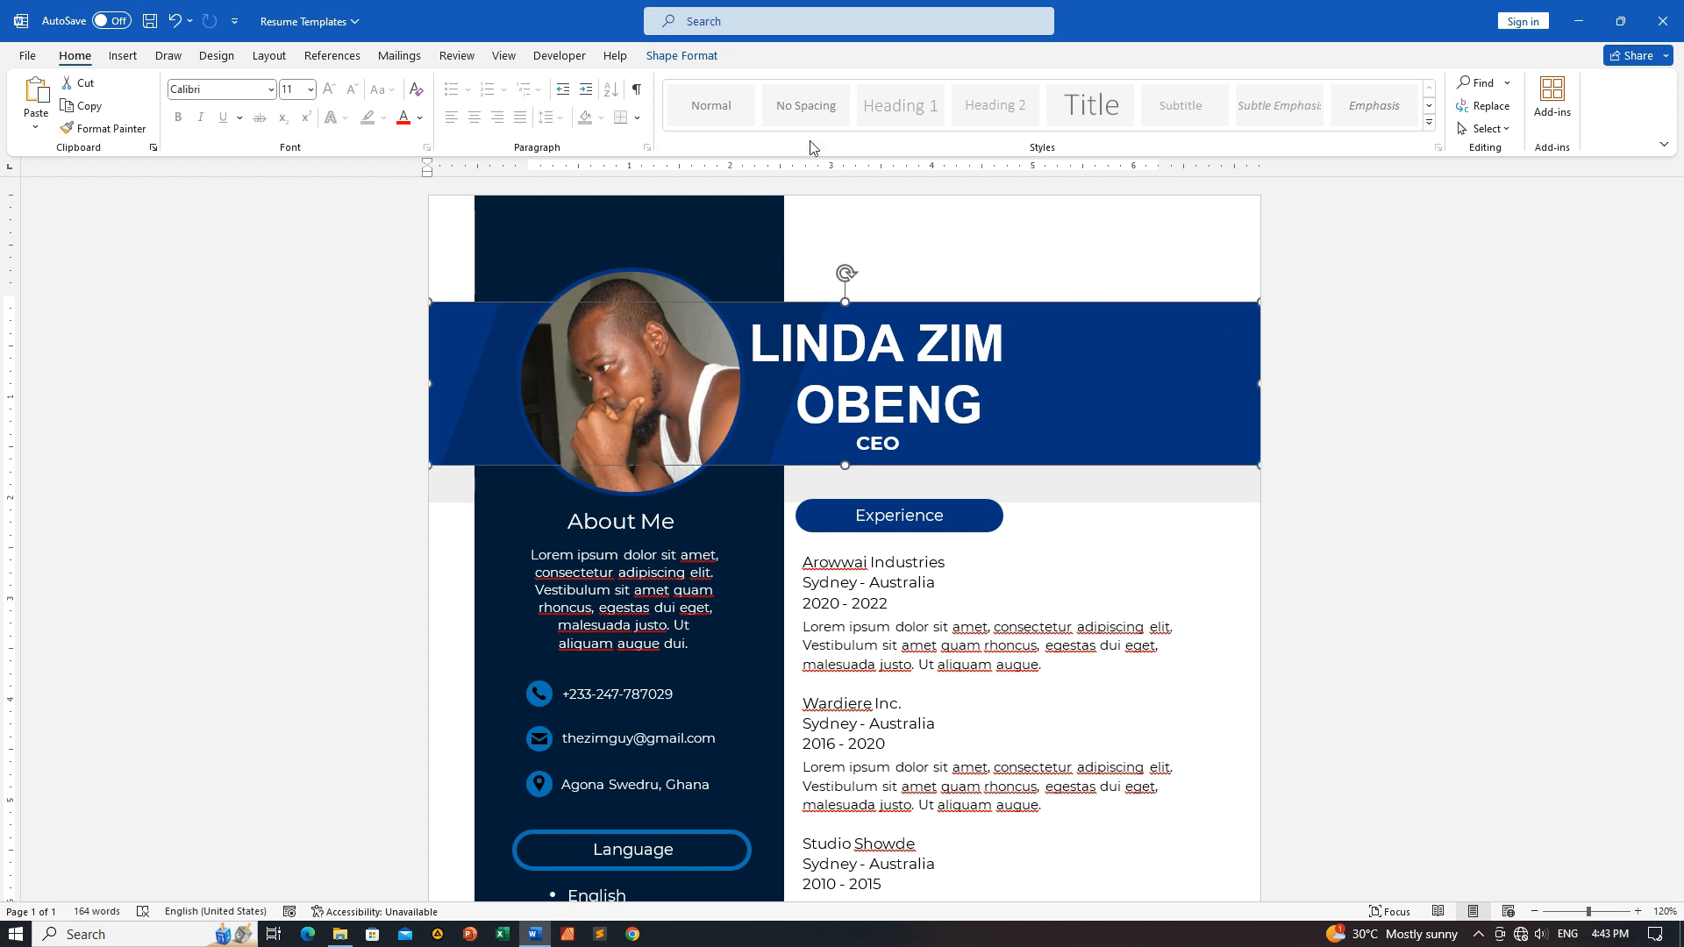
click(693, 57)
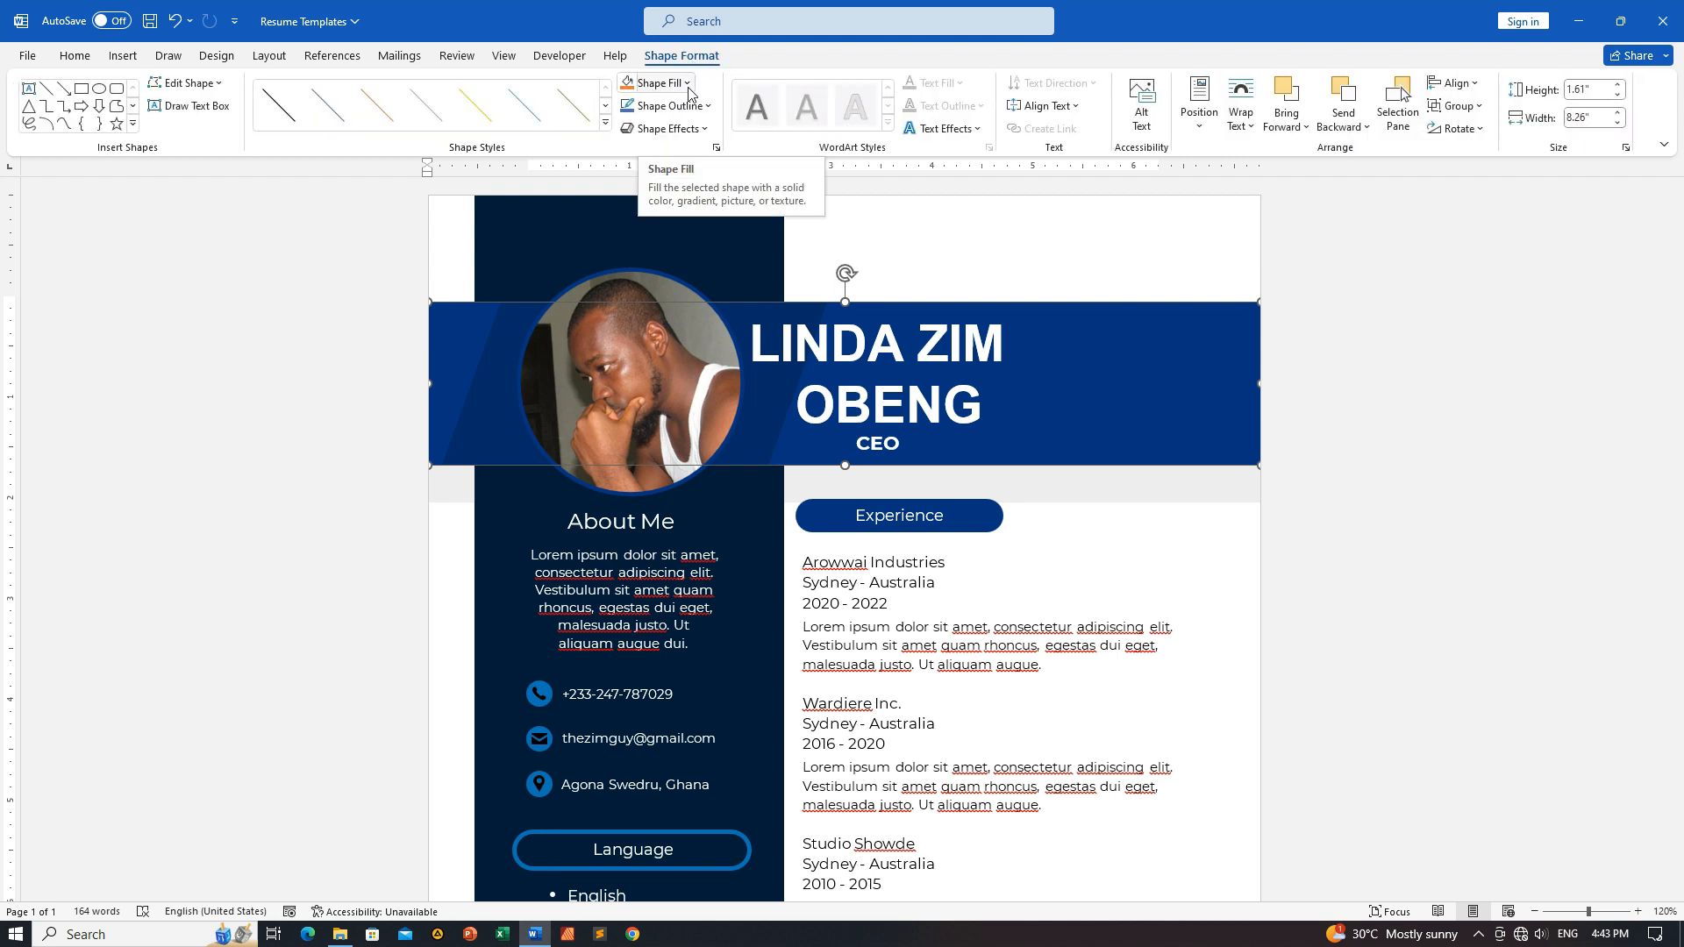
click(689, 84)
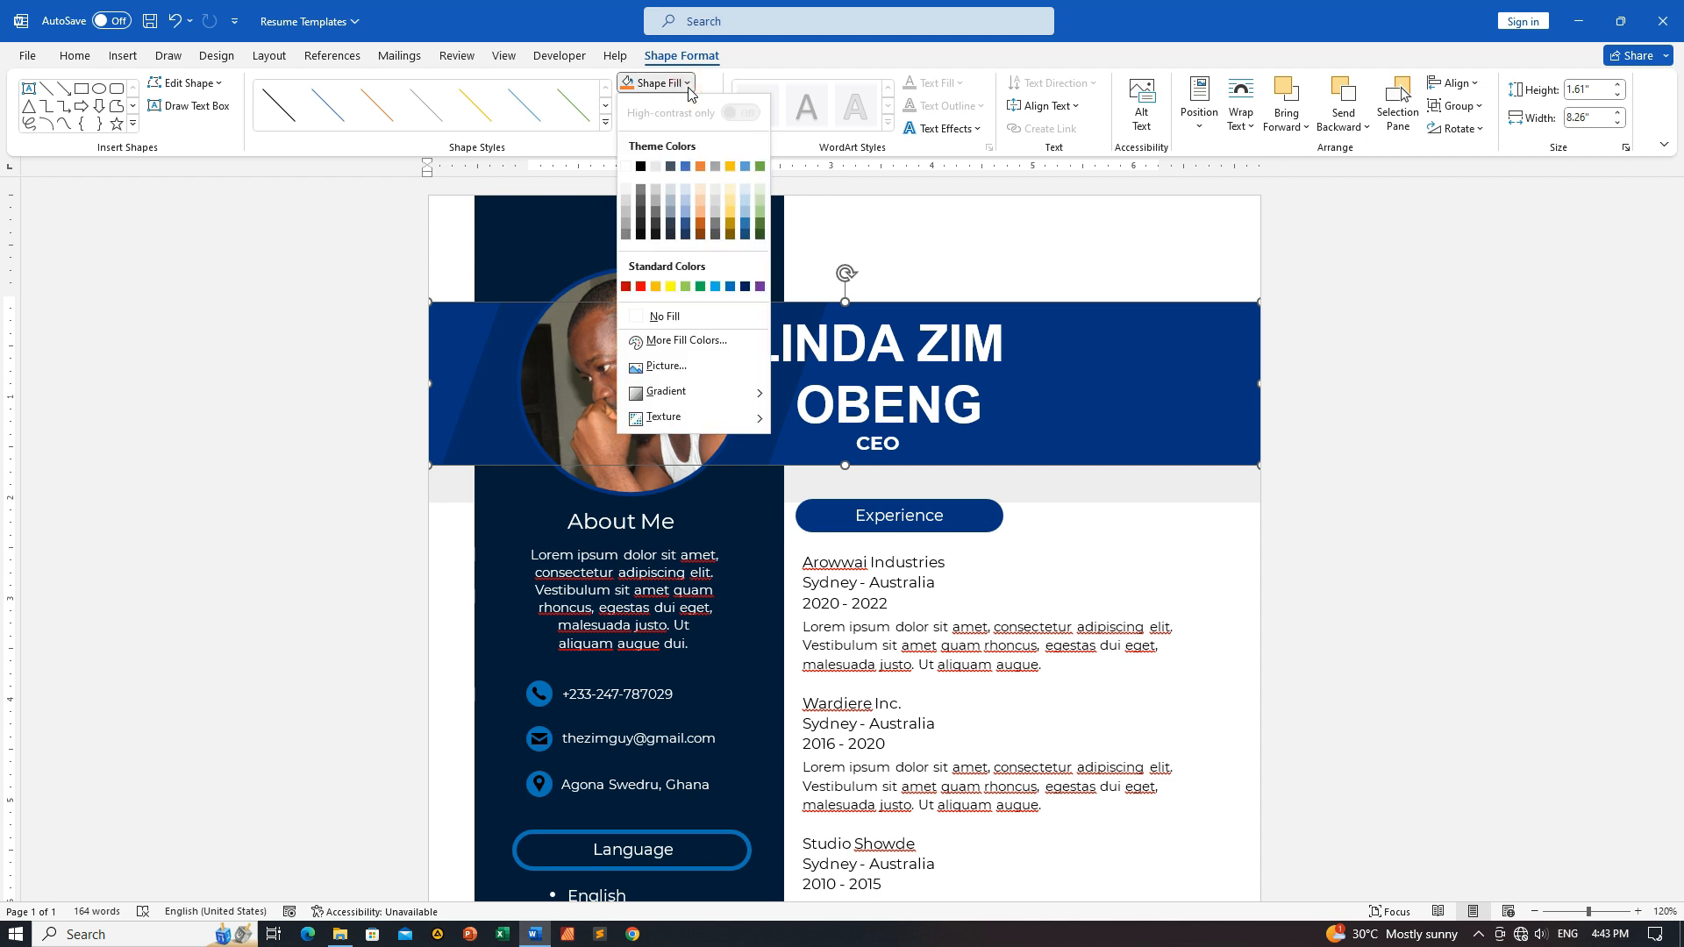
click(699, 166)
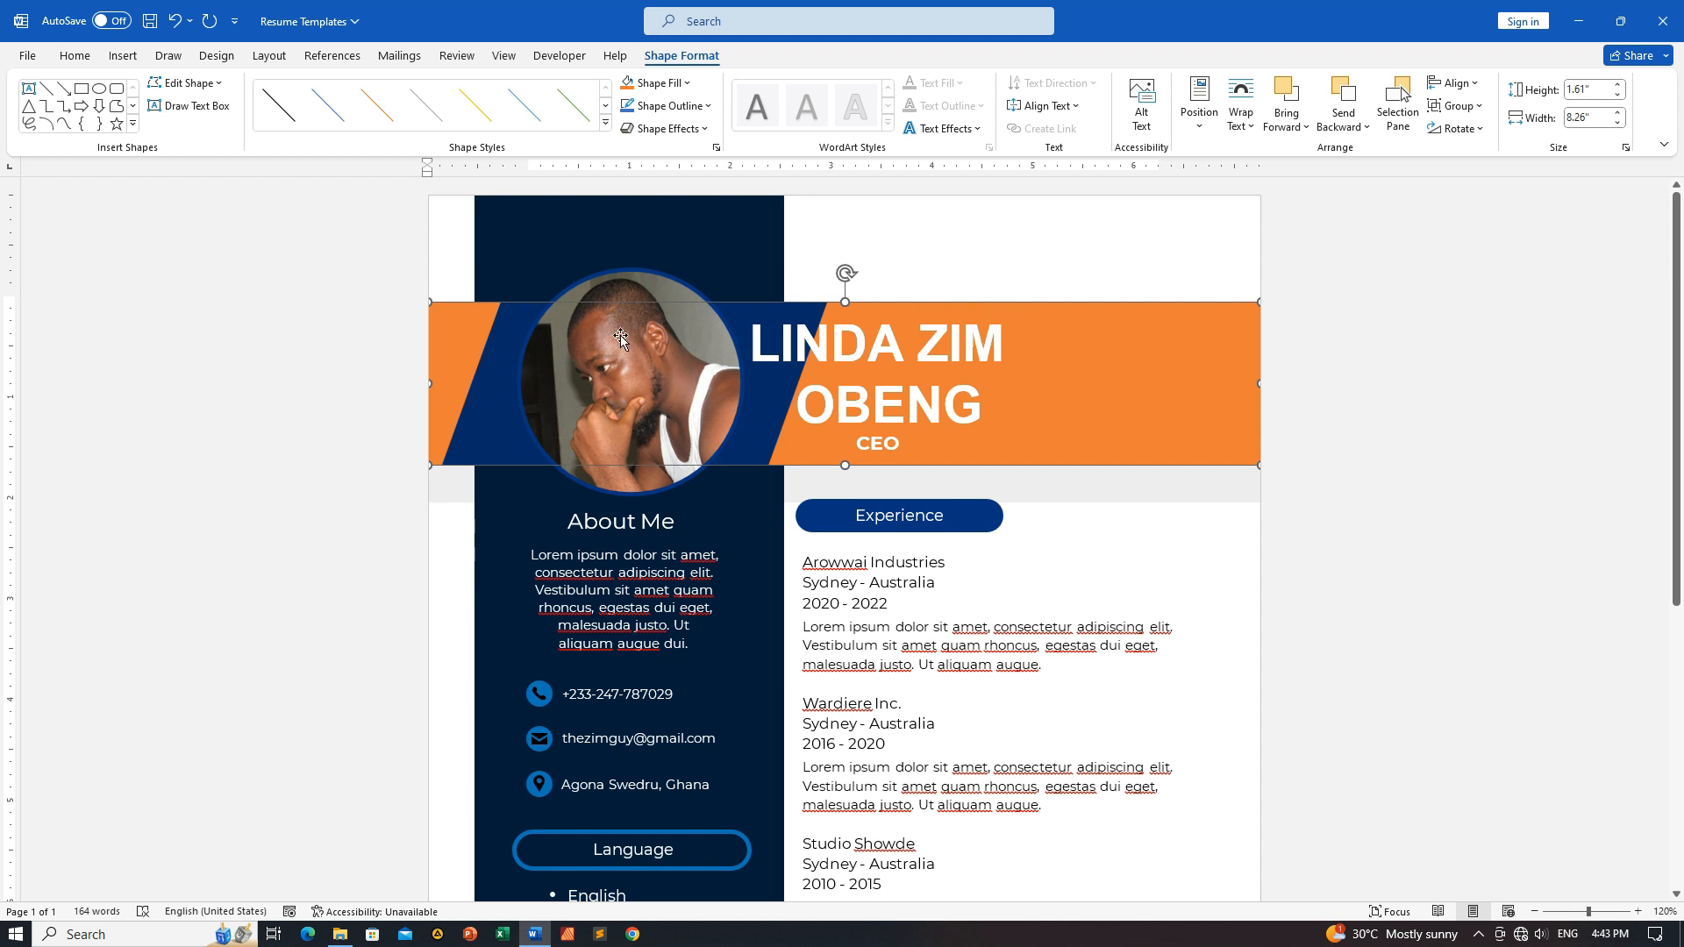
Remove the dark blue parallelogram behind the profile photo from the header band.
click(470, 443)
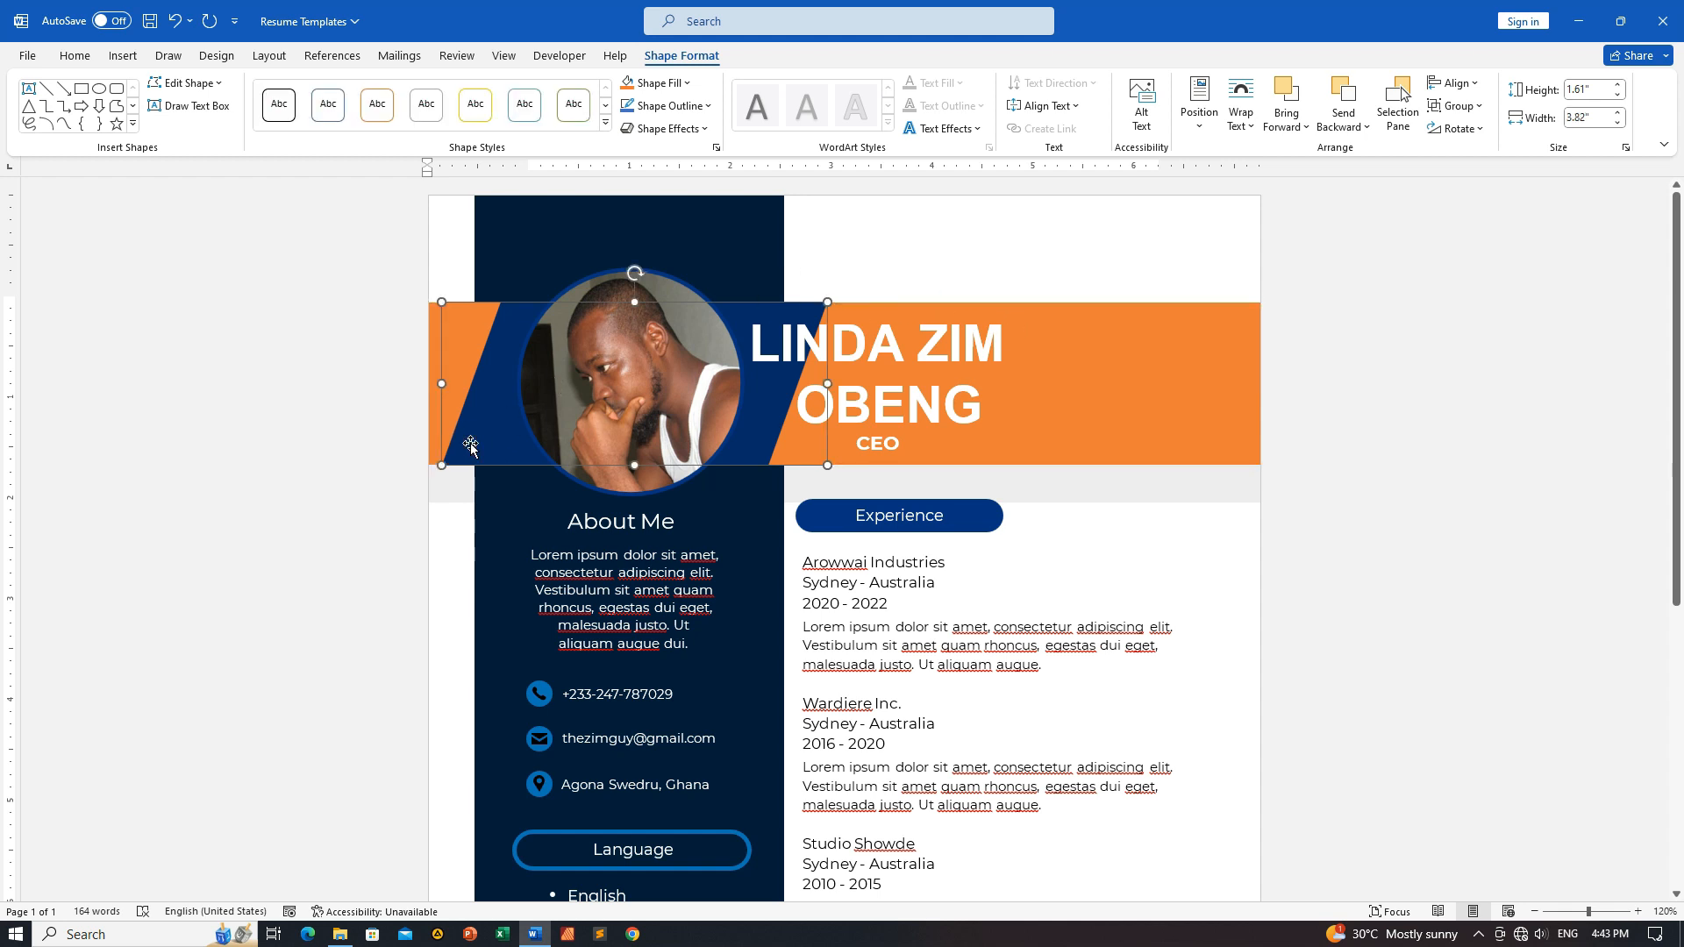
drag(470, 444, 838, 670)
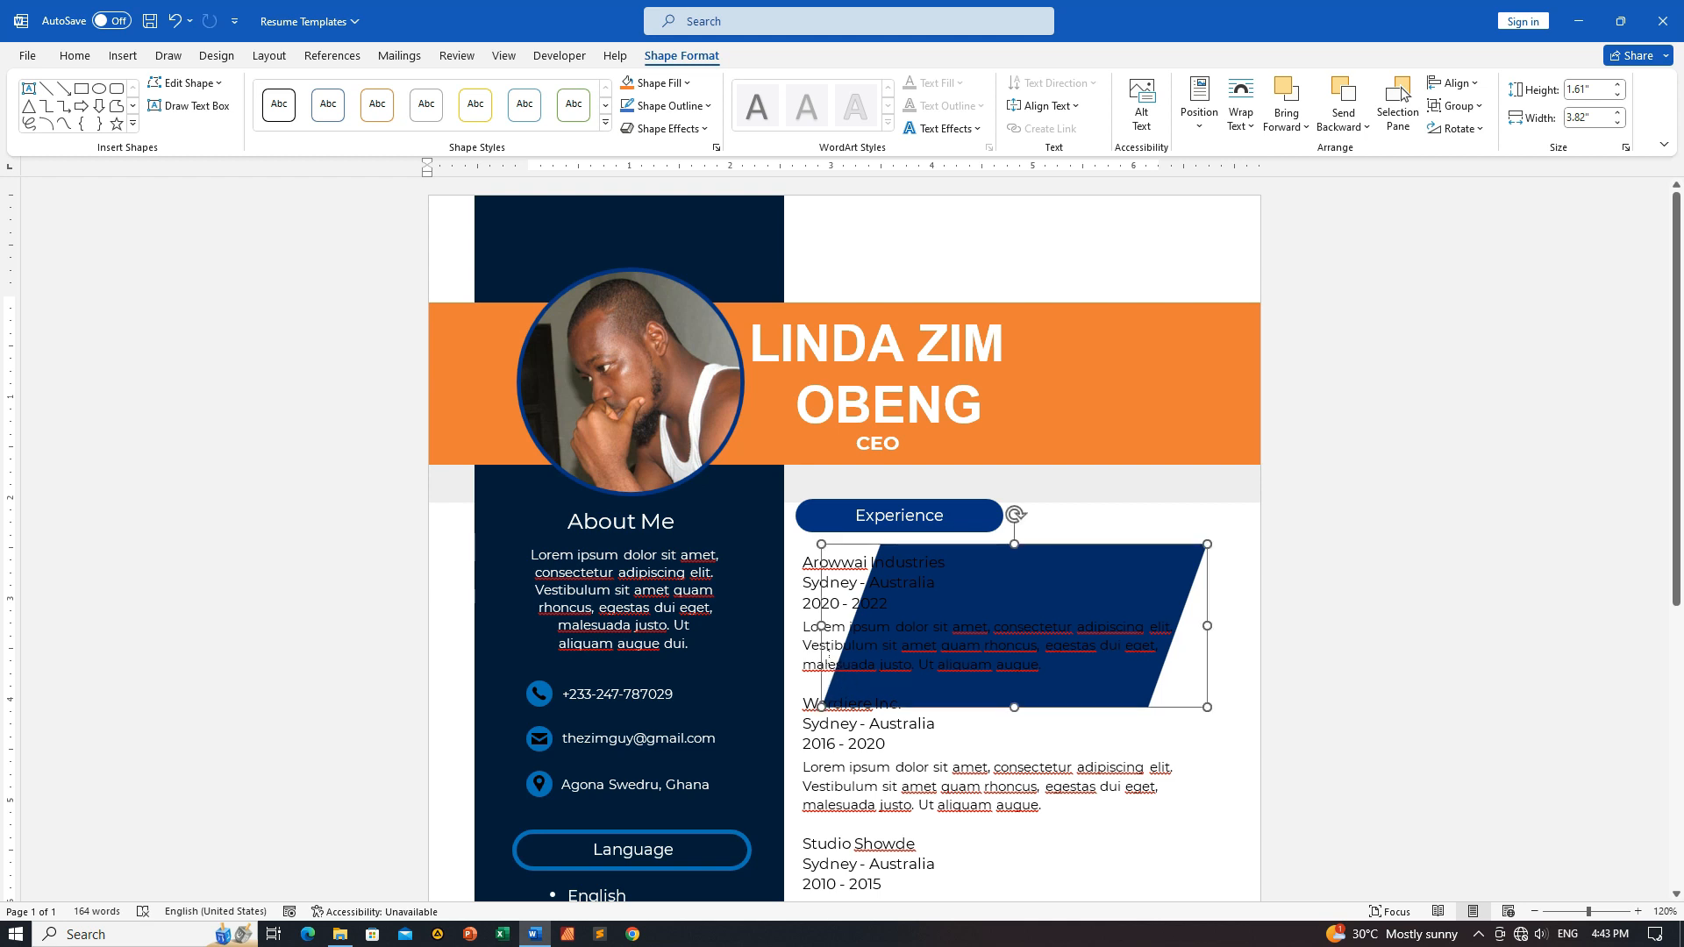
key(ctrl+z)
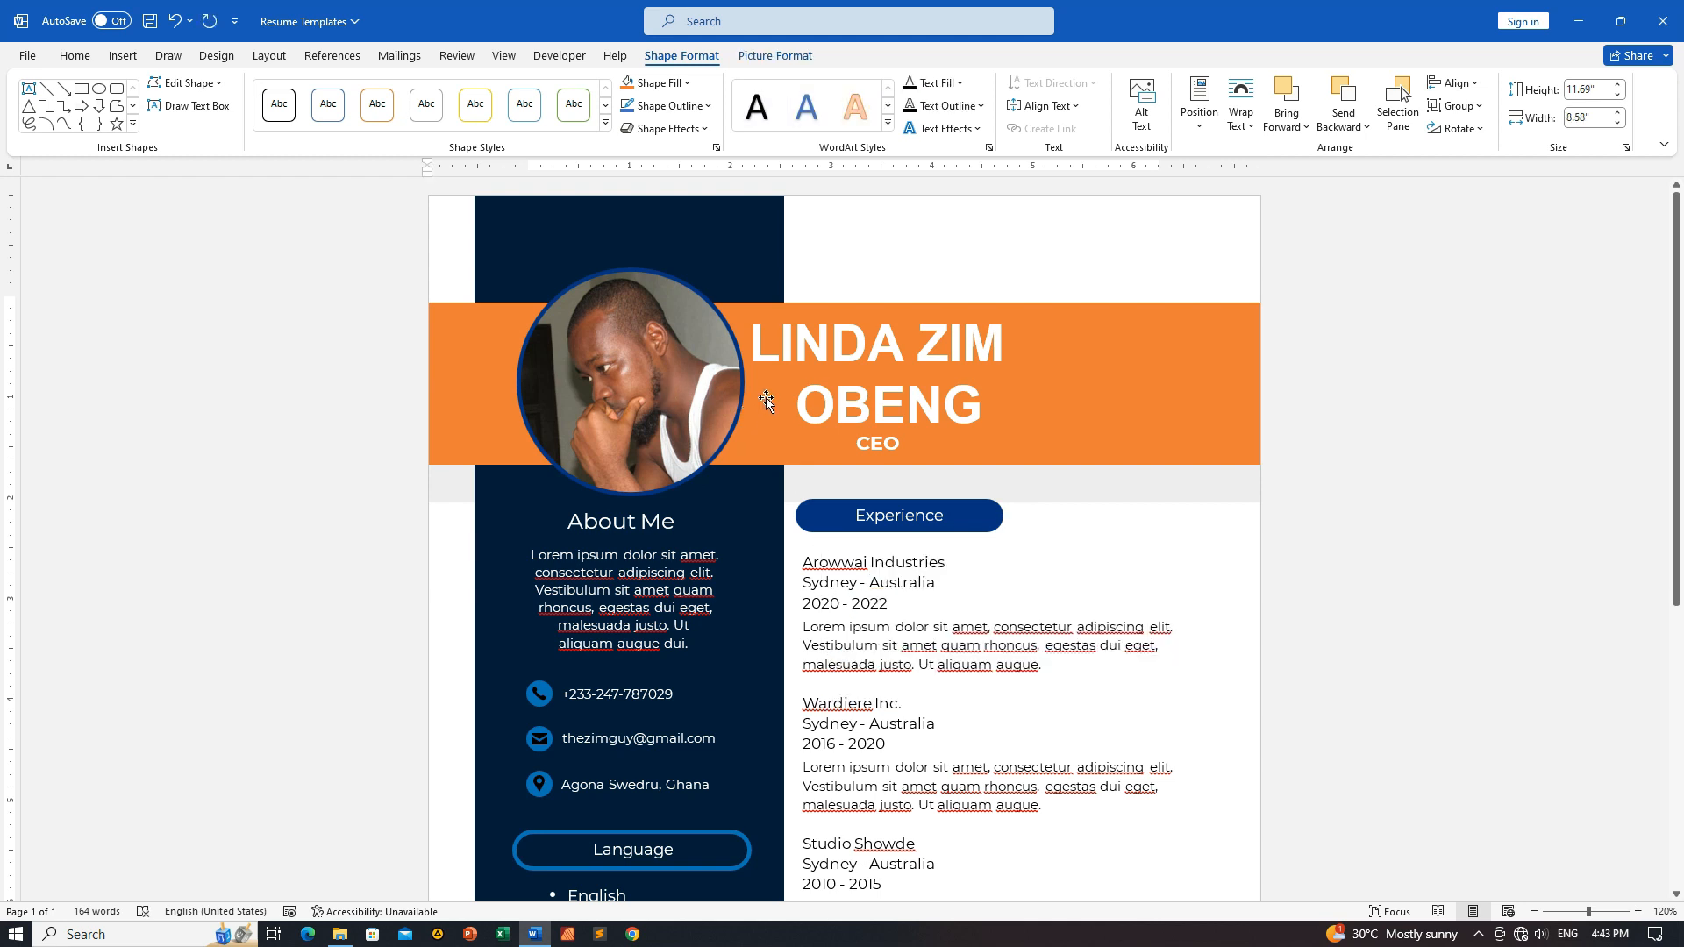
Fill the navy sidebar behind About Me with the same theme orange as the header band.
click(762, 225)
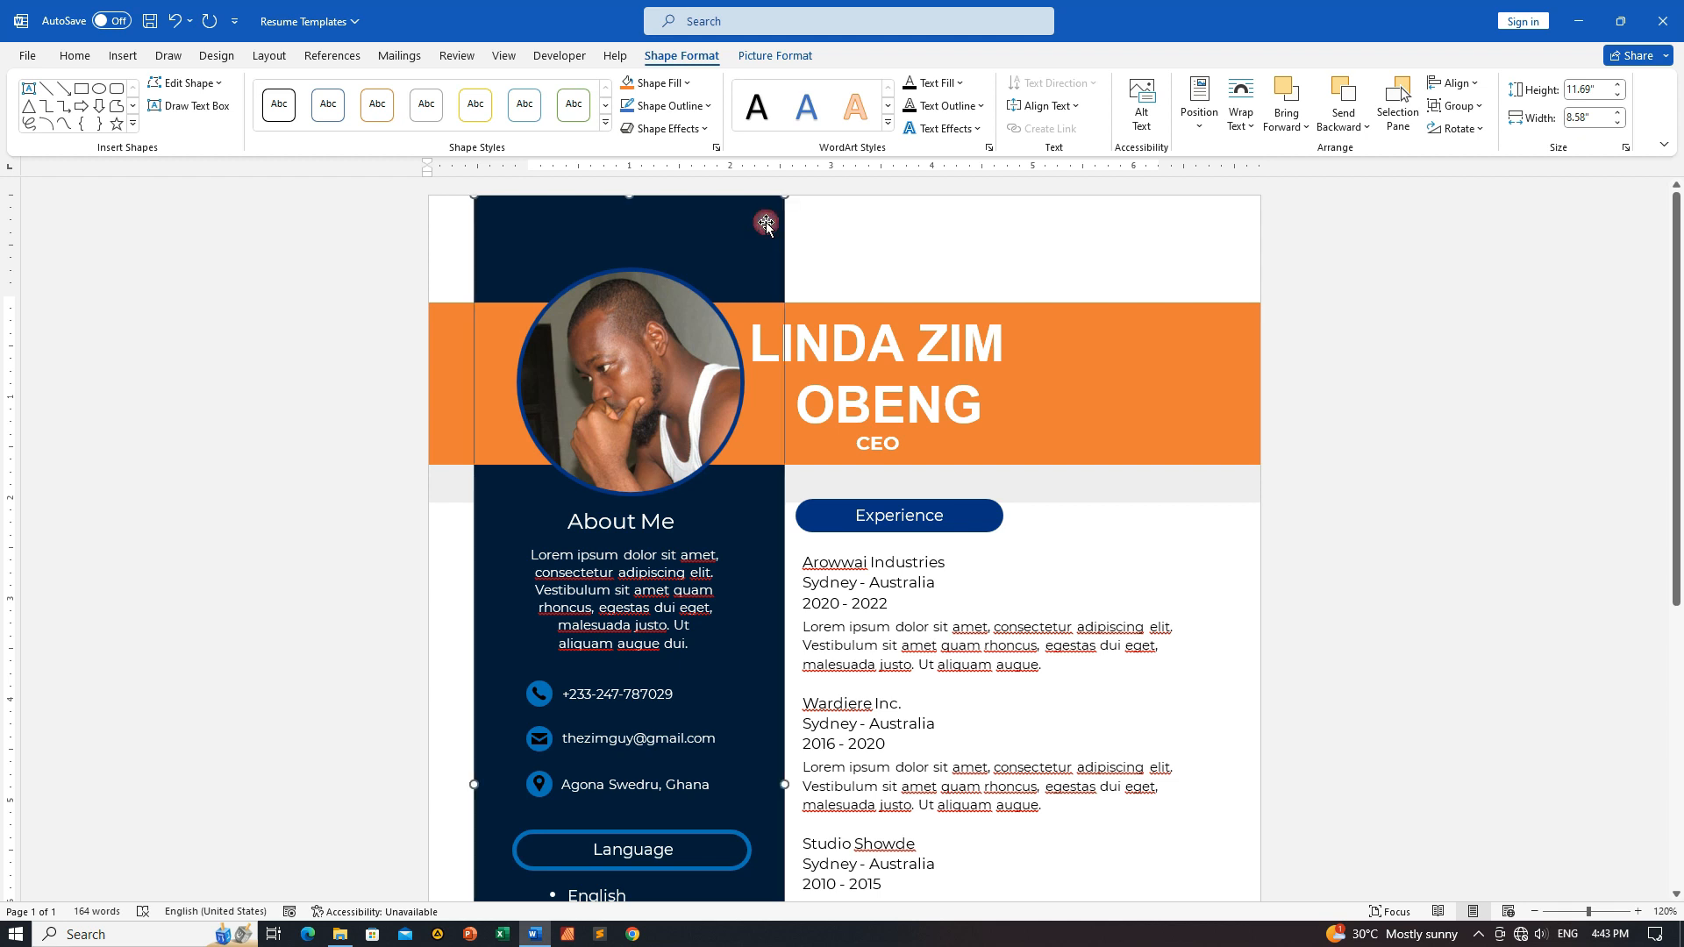
click(689, 83)
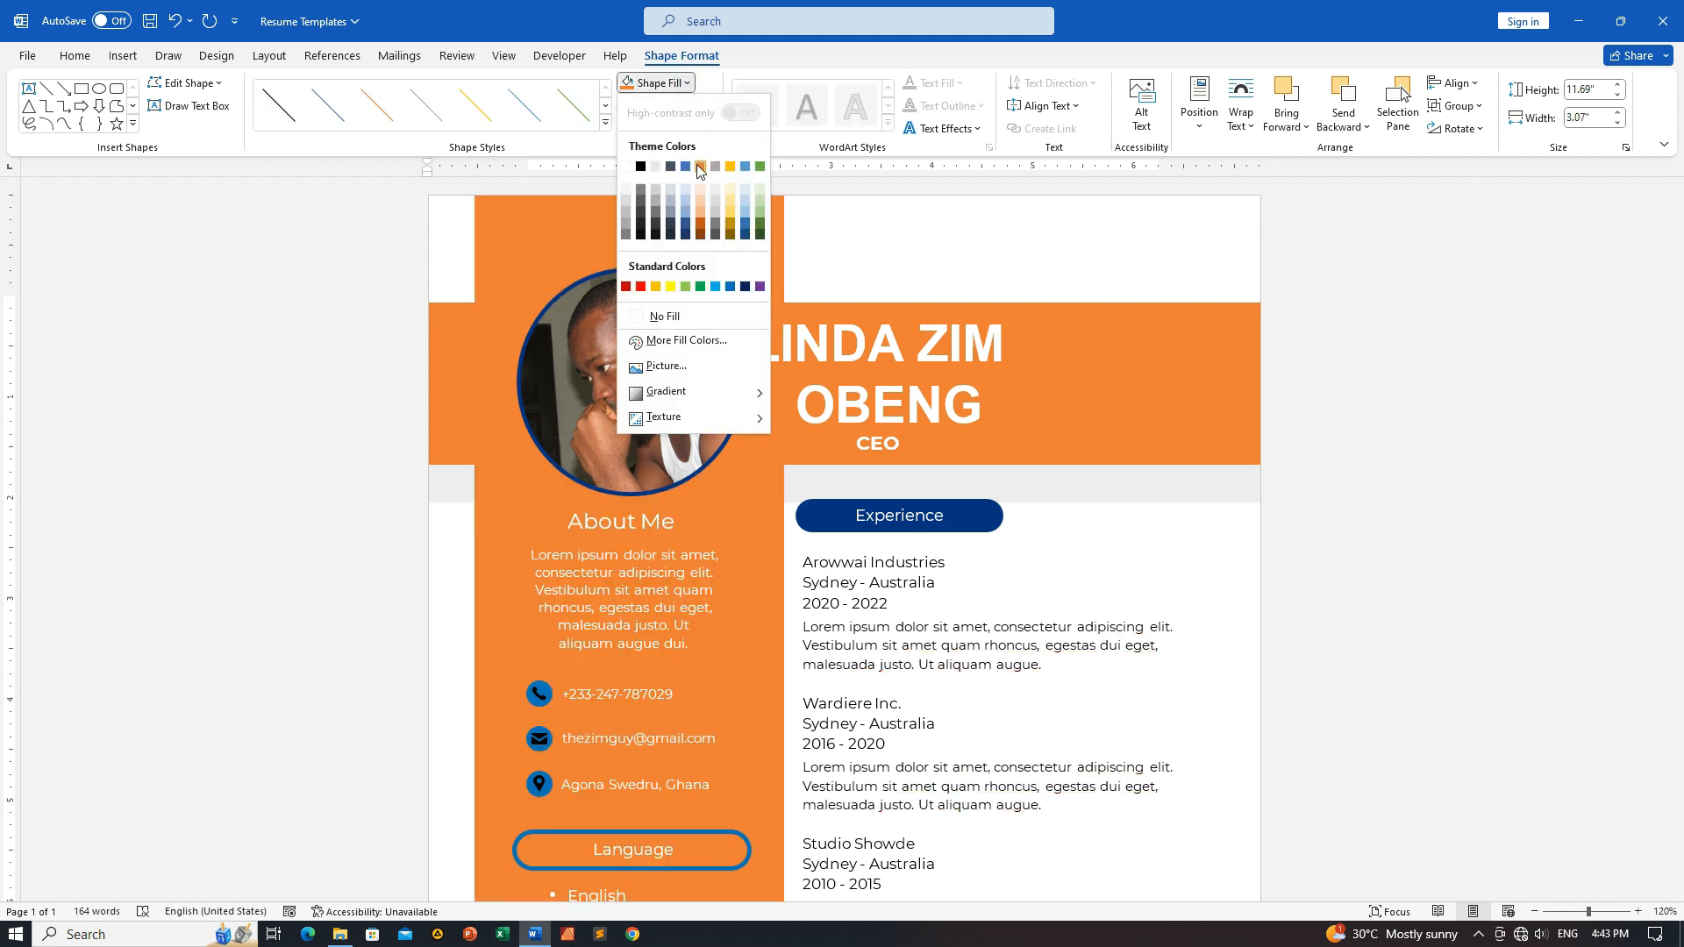
click(699, 167)
Darken the sidebar's fill to the custom orange #D05F12.
click(687, 84)
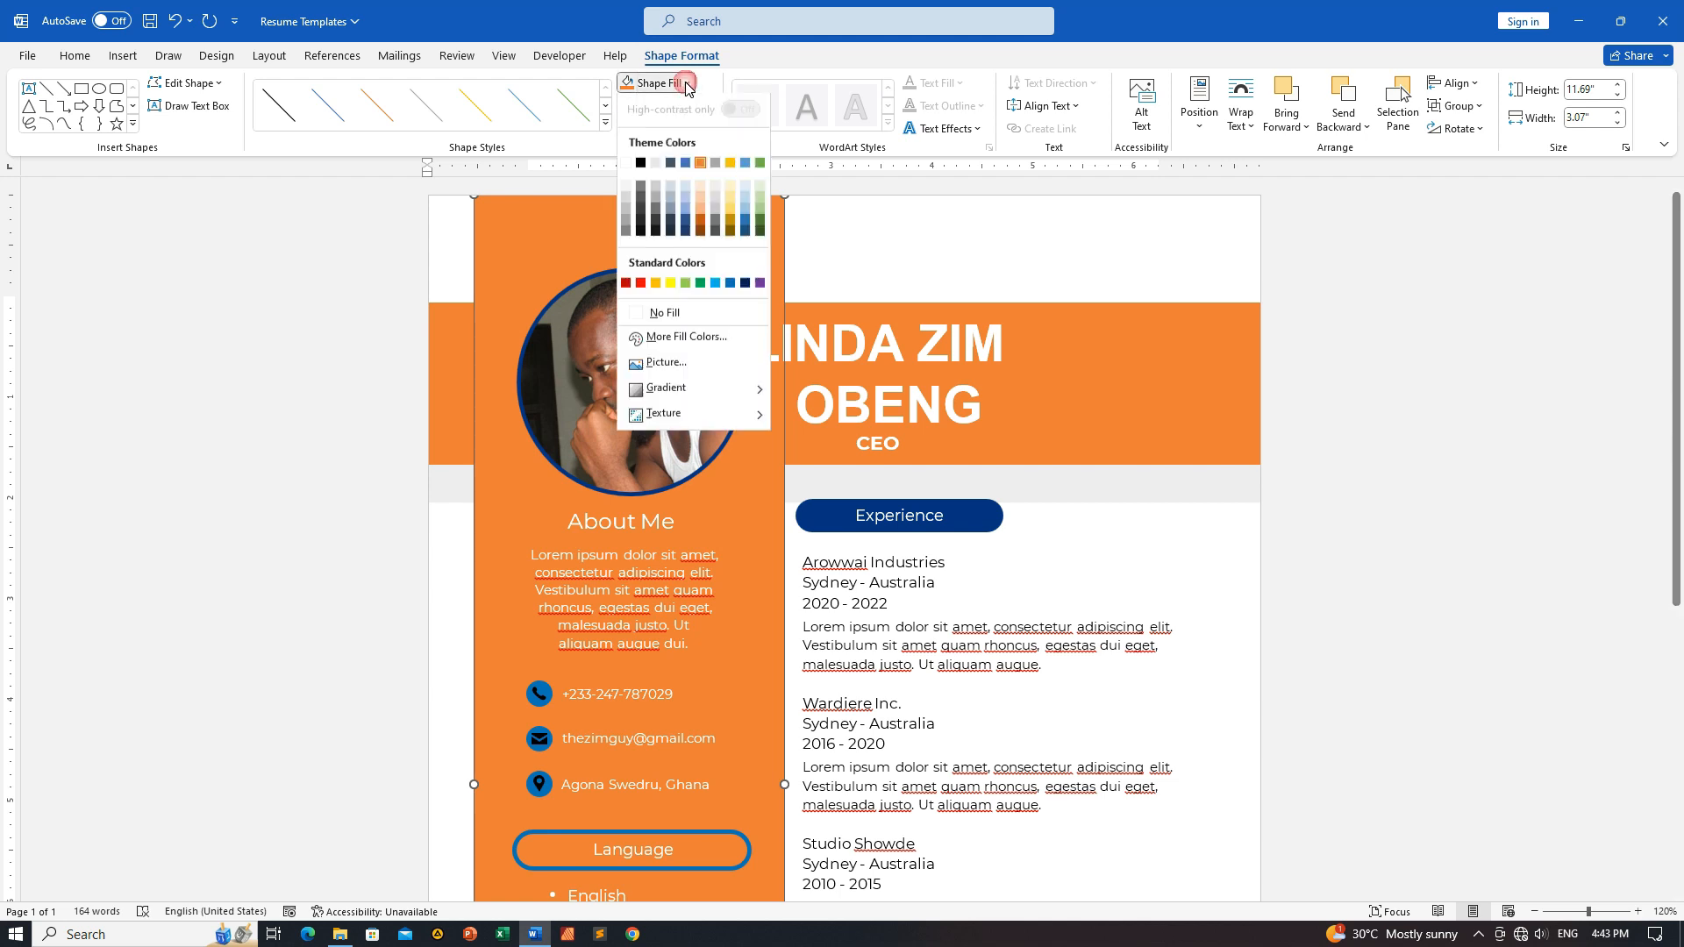
click(699, 345)
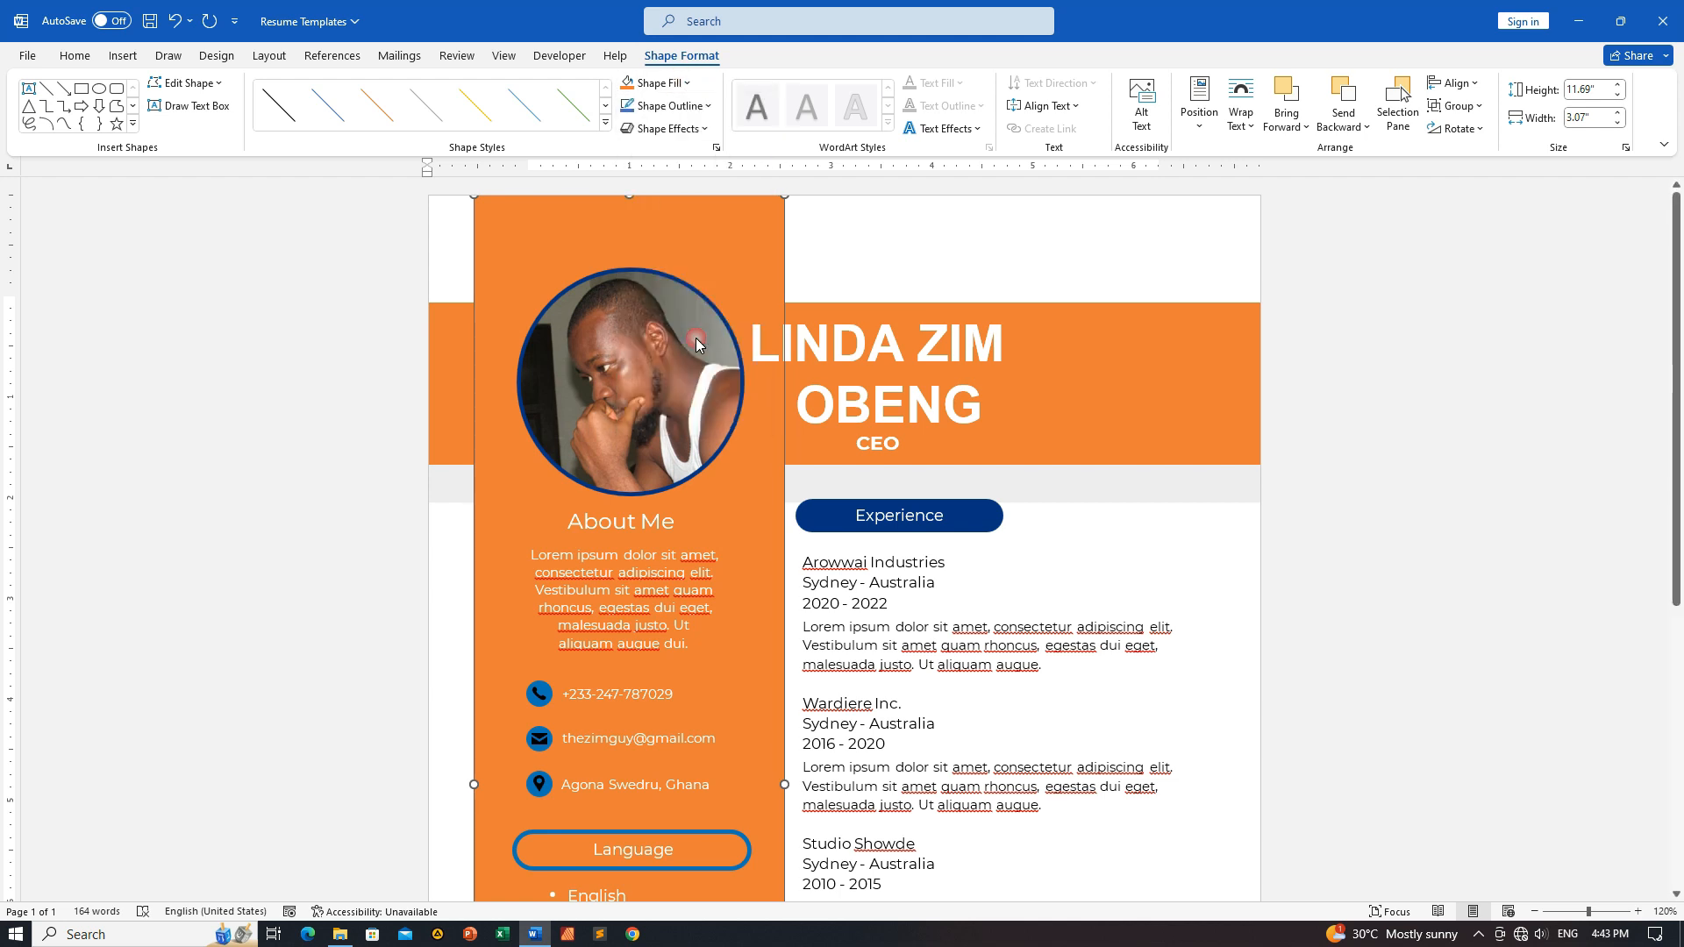
click(884, 415)
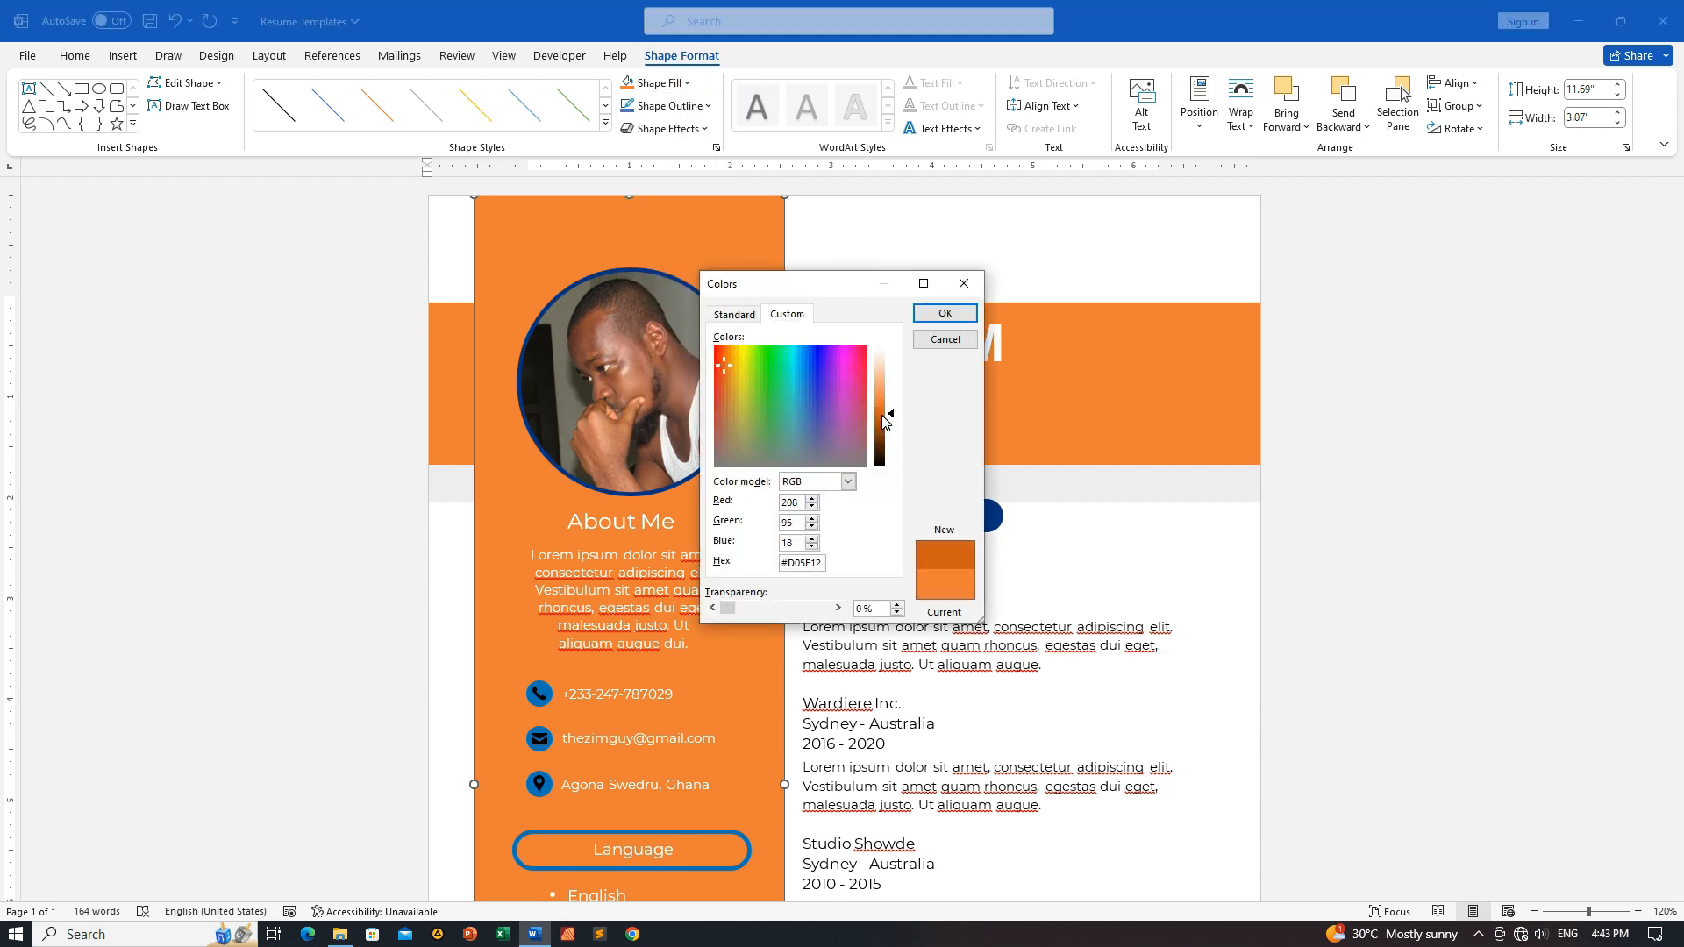
click(946, 314)
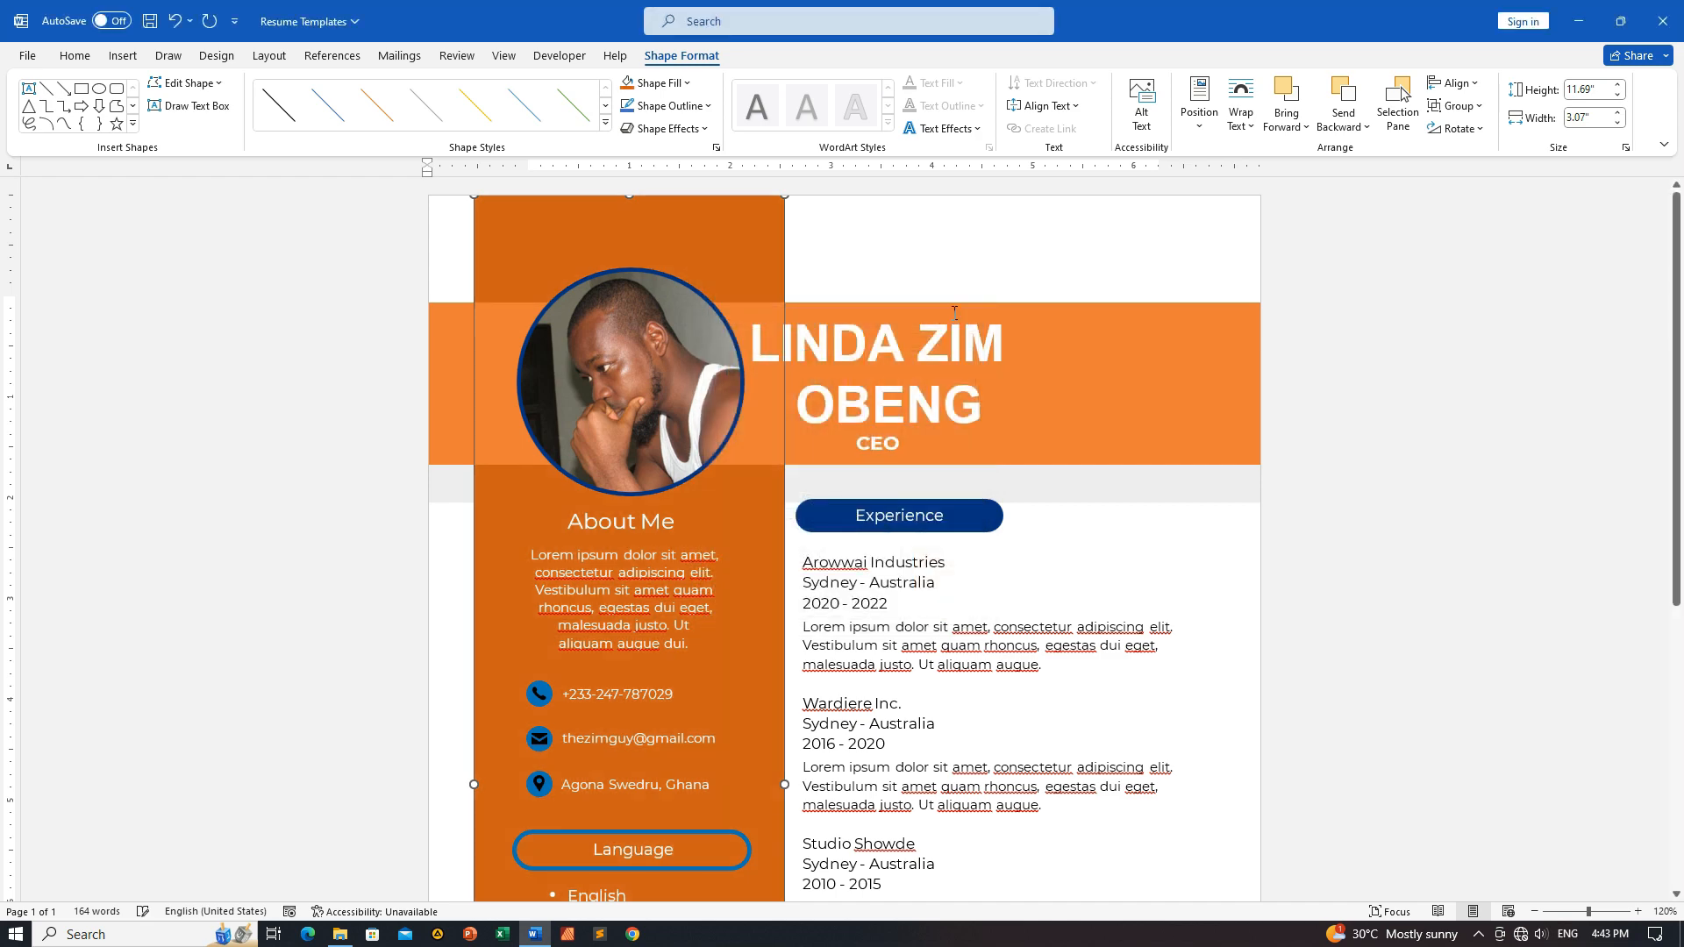
Darken the sidebar's custom fill color further to a deep brown.
scroll(966, 325, down, 5)
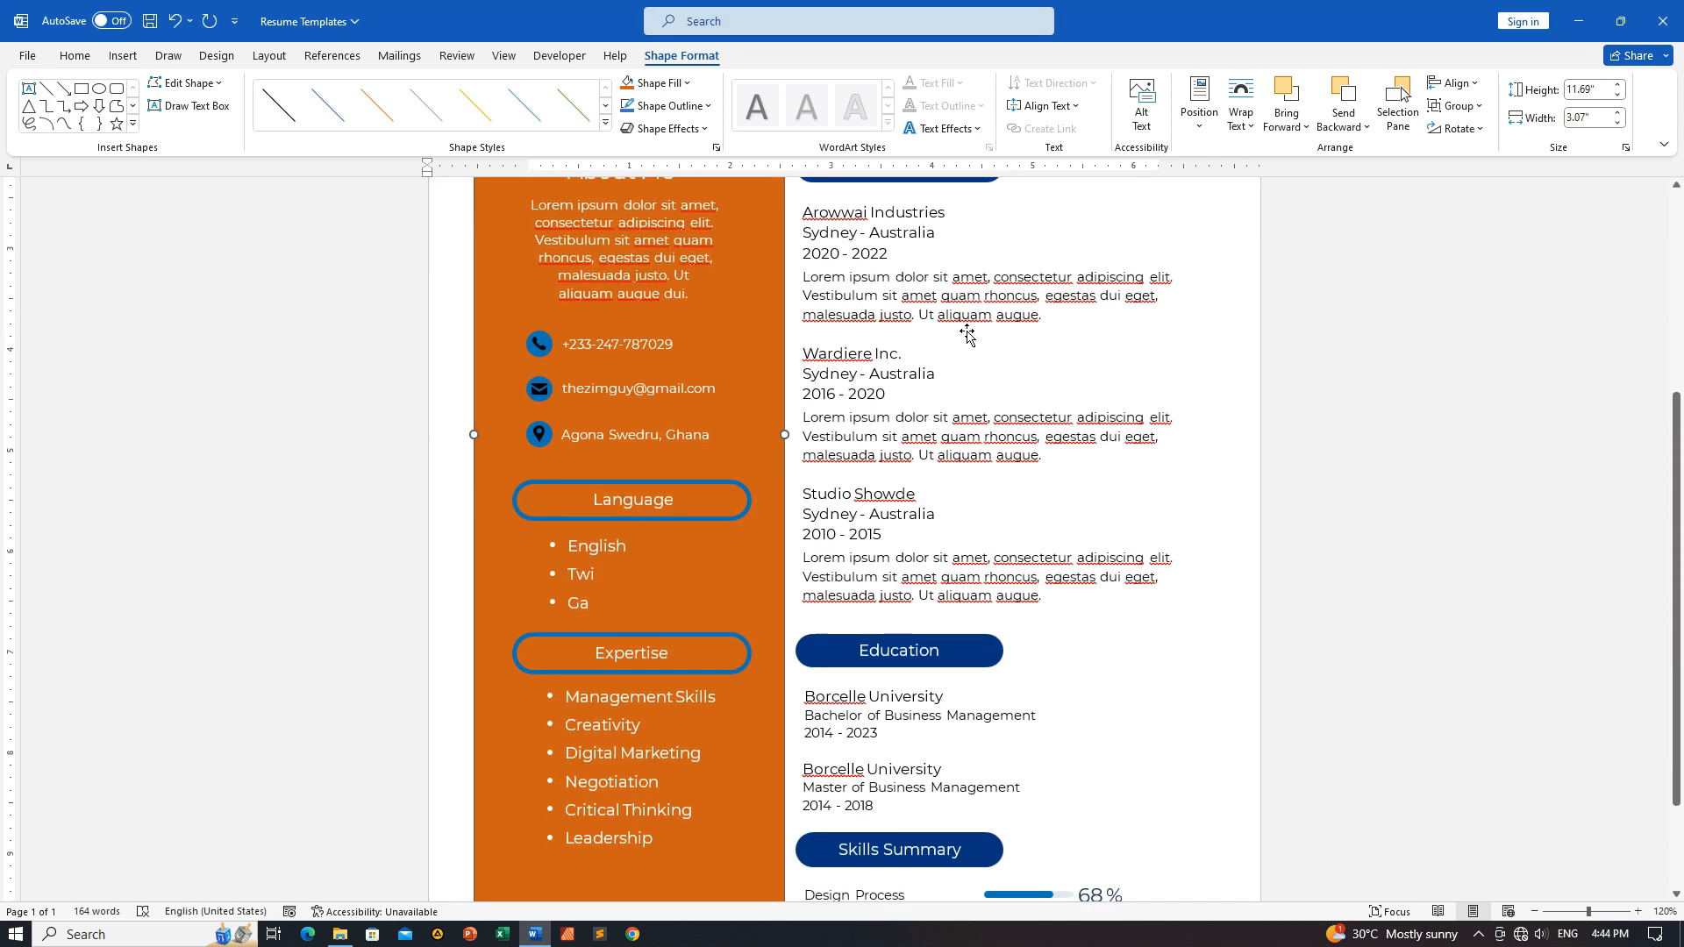
scroll(968, 329, up, 4)
scroll(968, 329, up, 1)
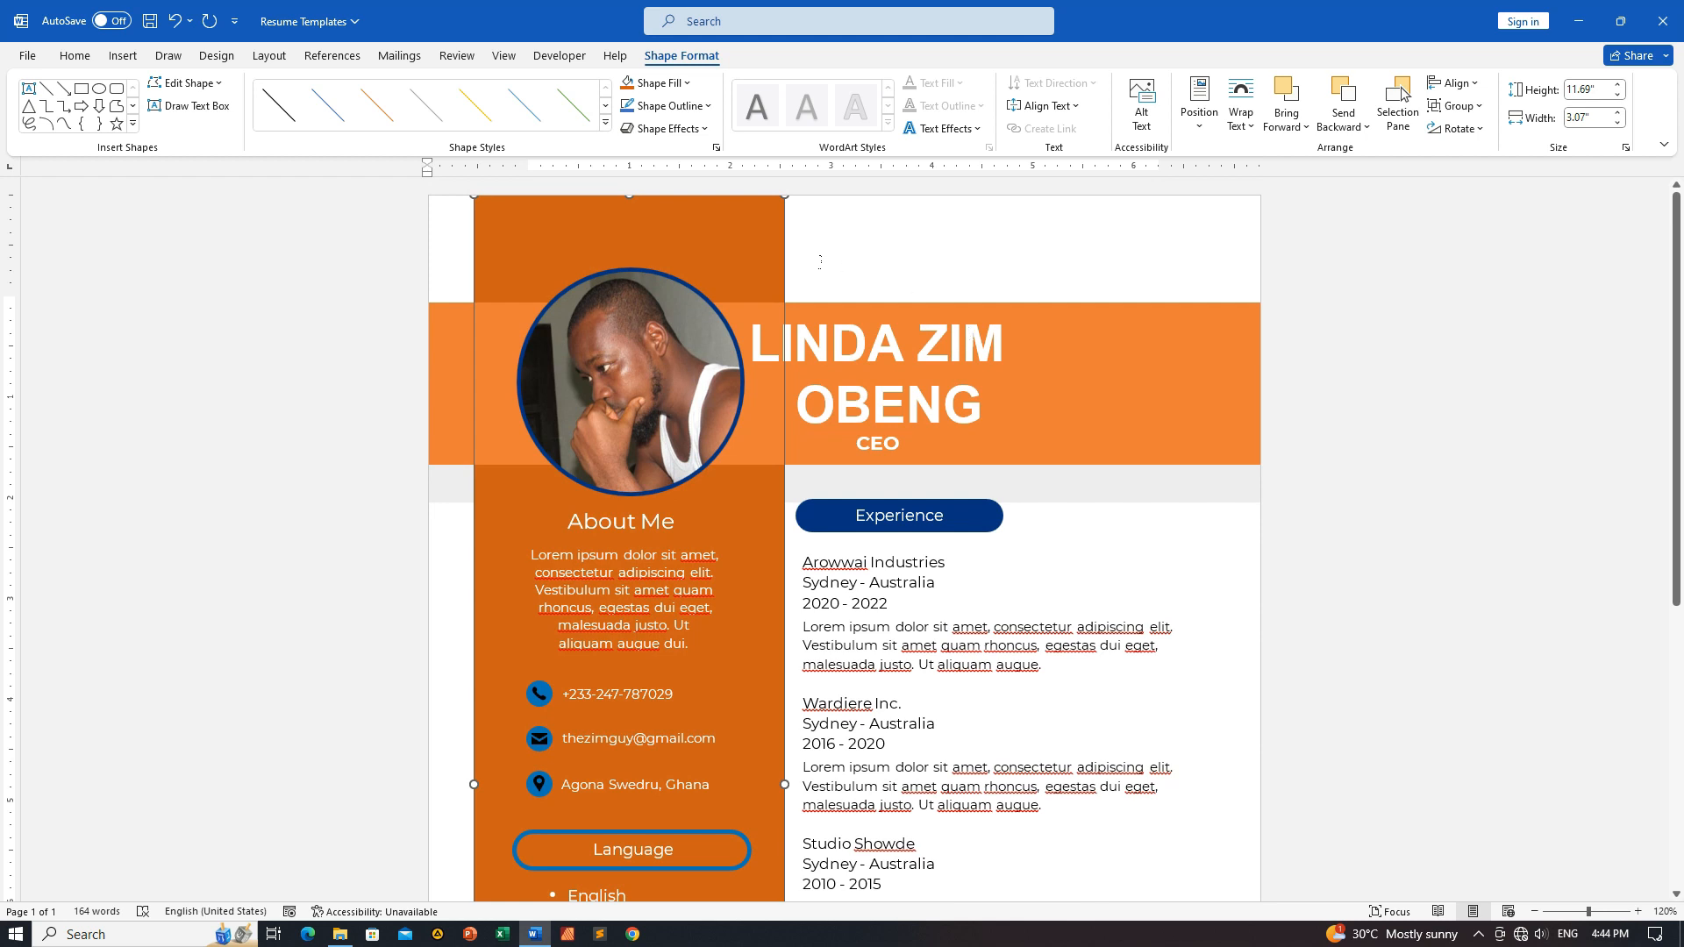
click(688, 87)
click(707, 388)
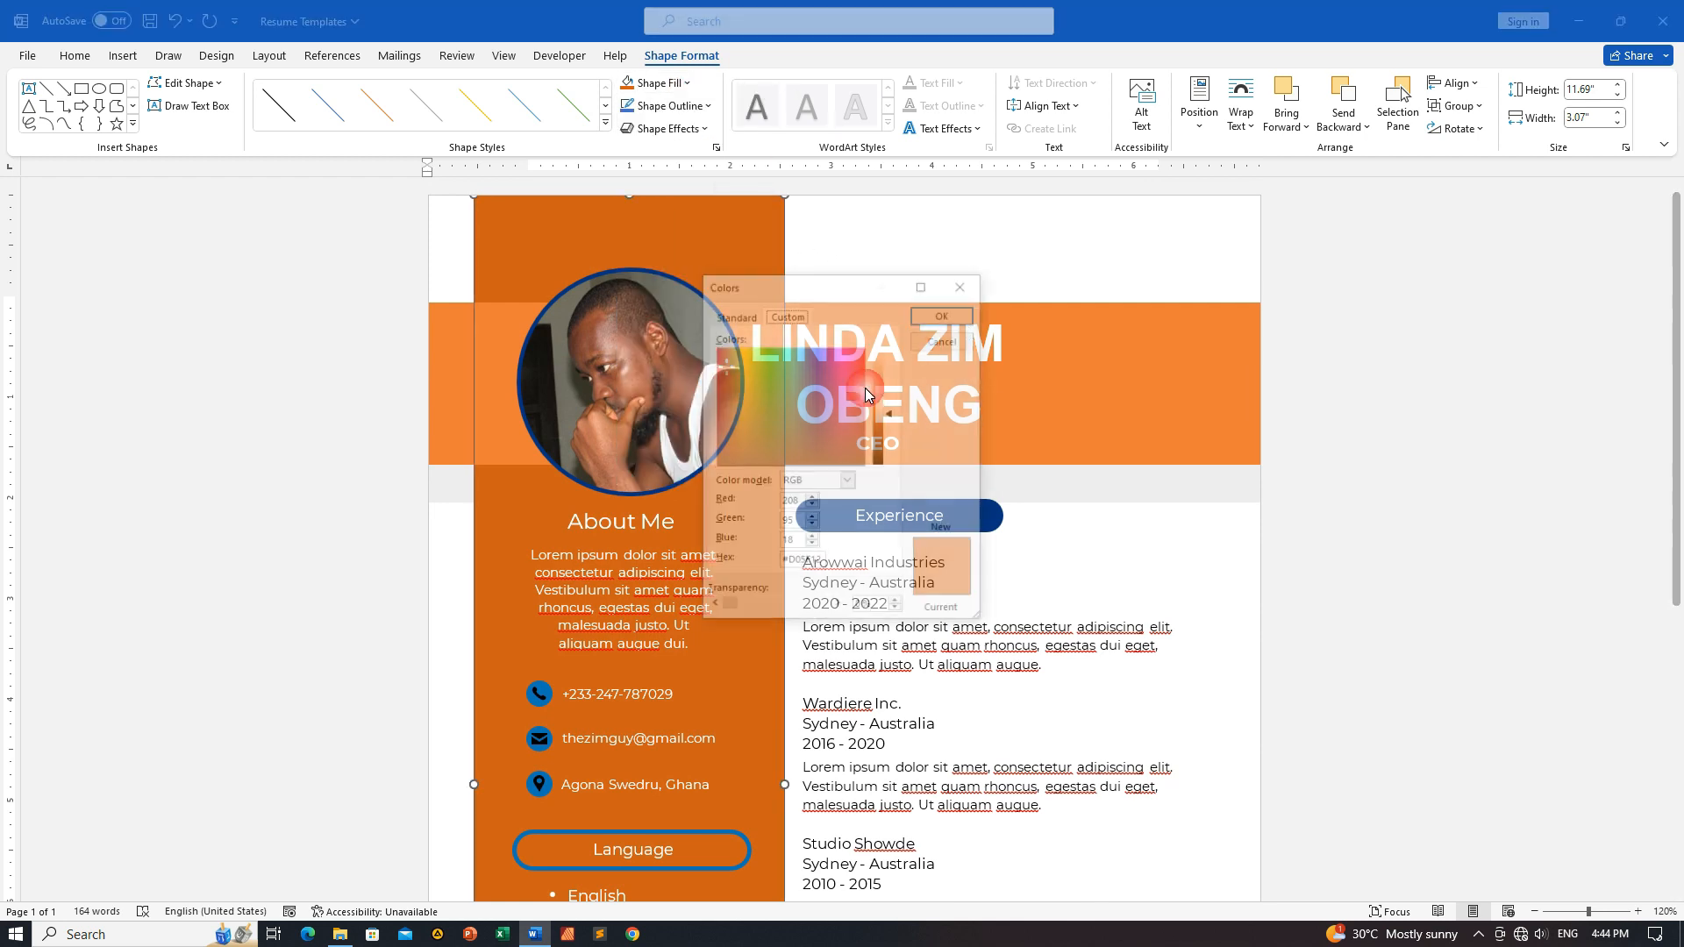
drag(887, 423, 887, 431)
click(950, 314)
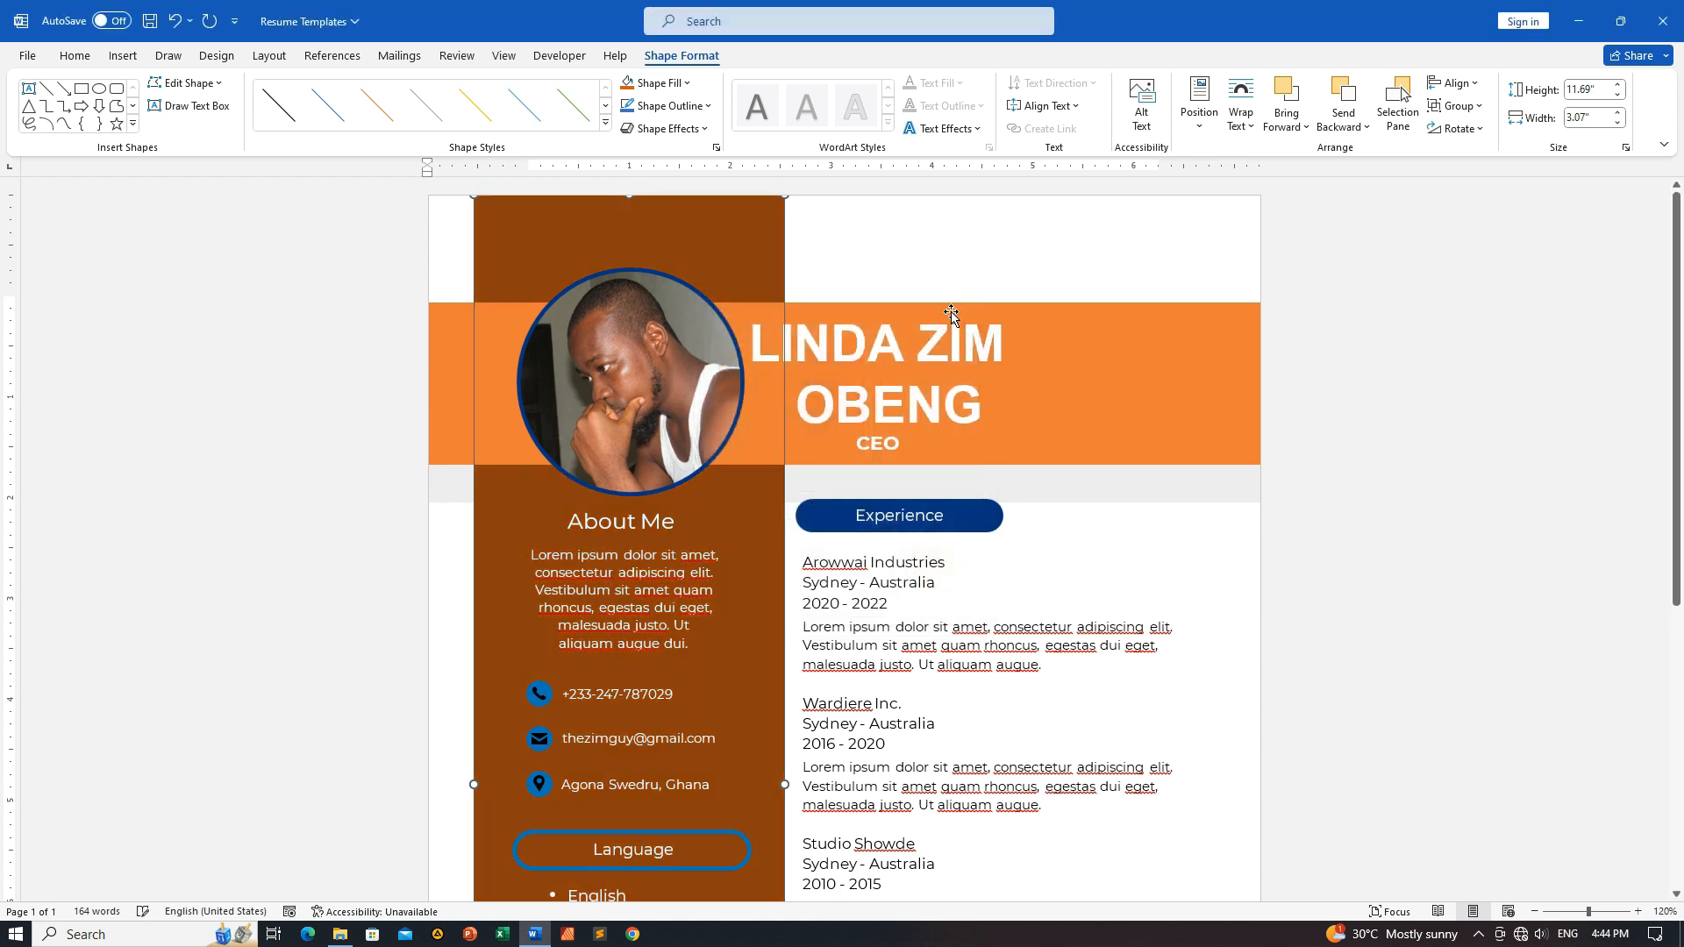
Change the header band's fill to the custom orange #EA6B14.
click(1069, 303)
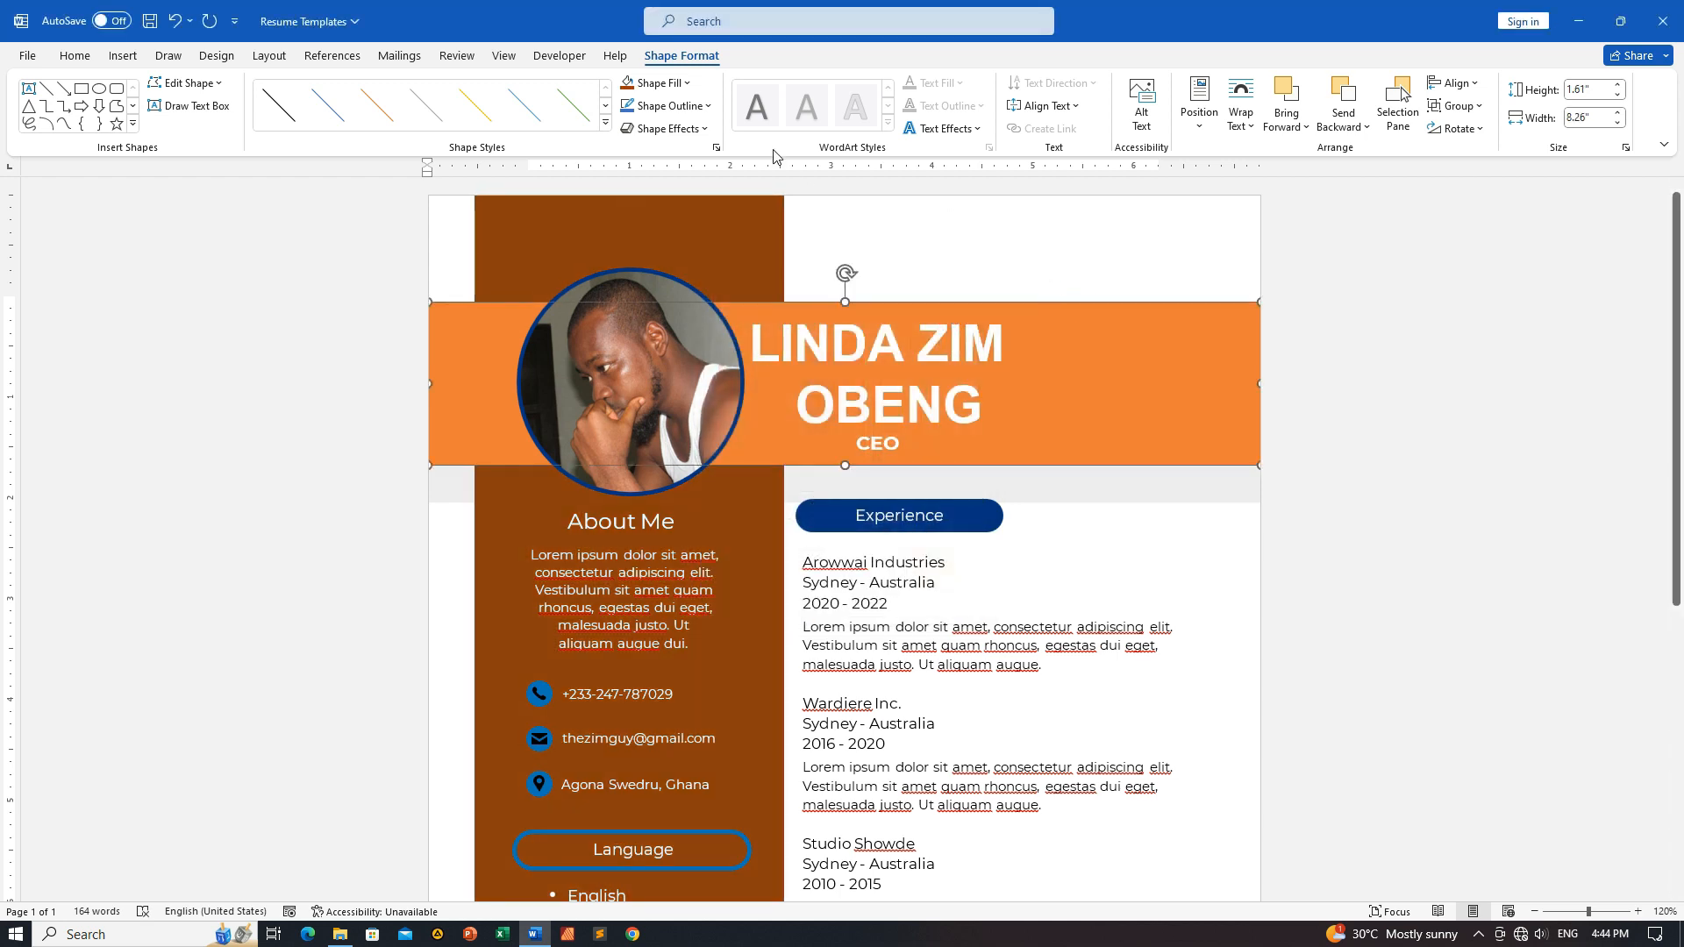
click(688, 84)
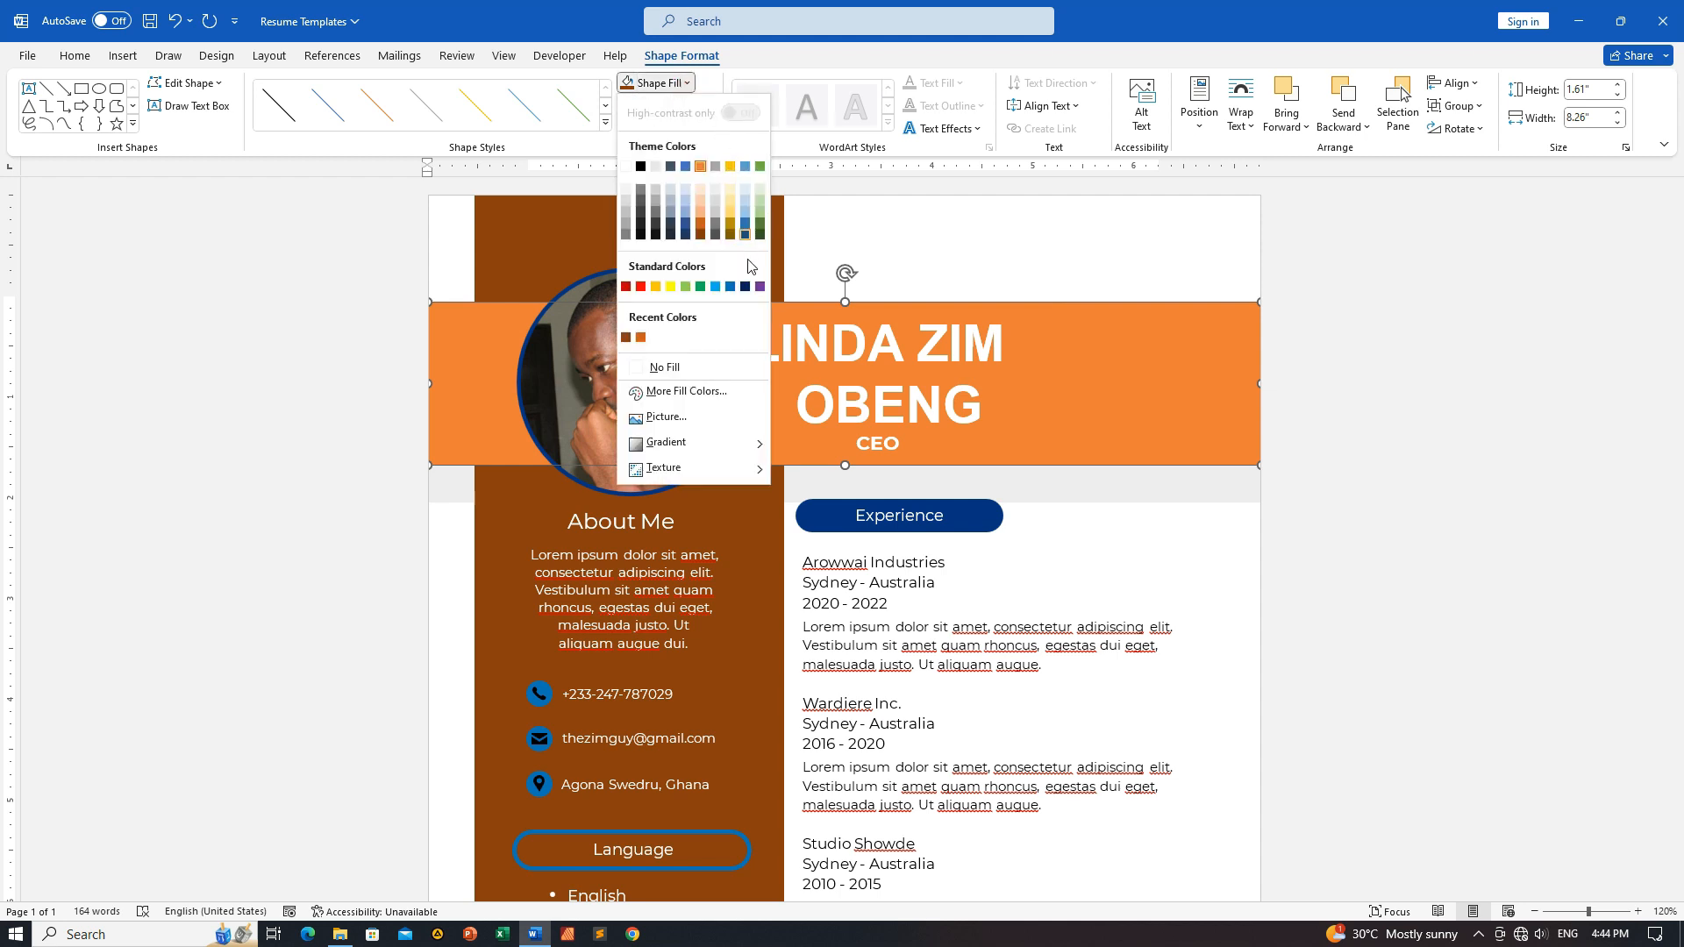
click(686, 392)
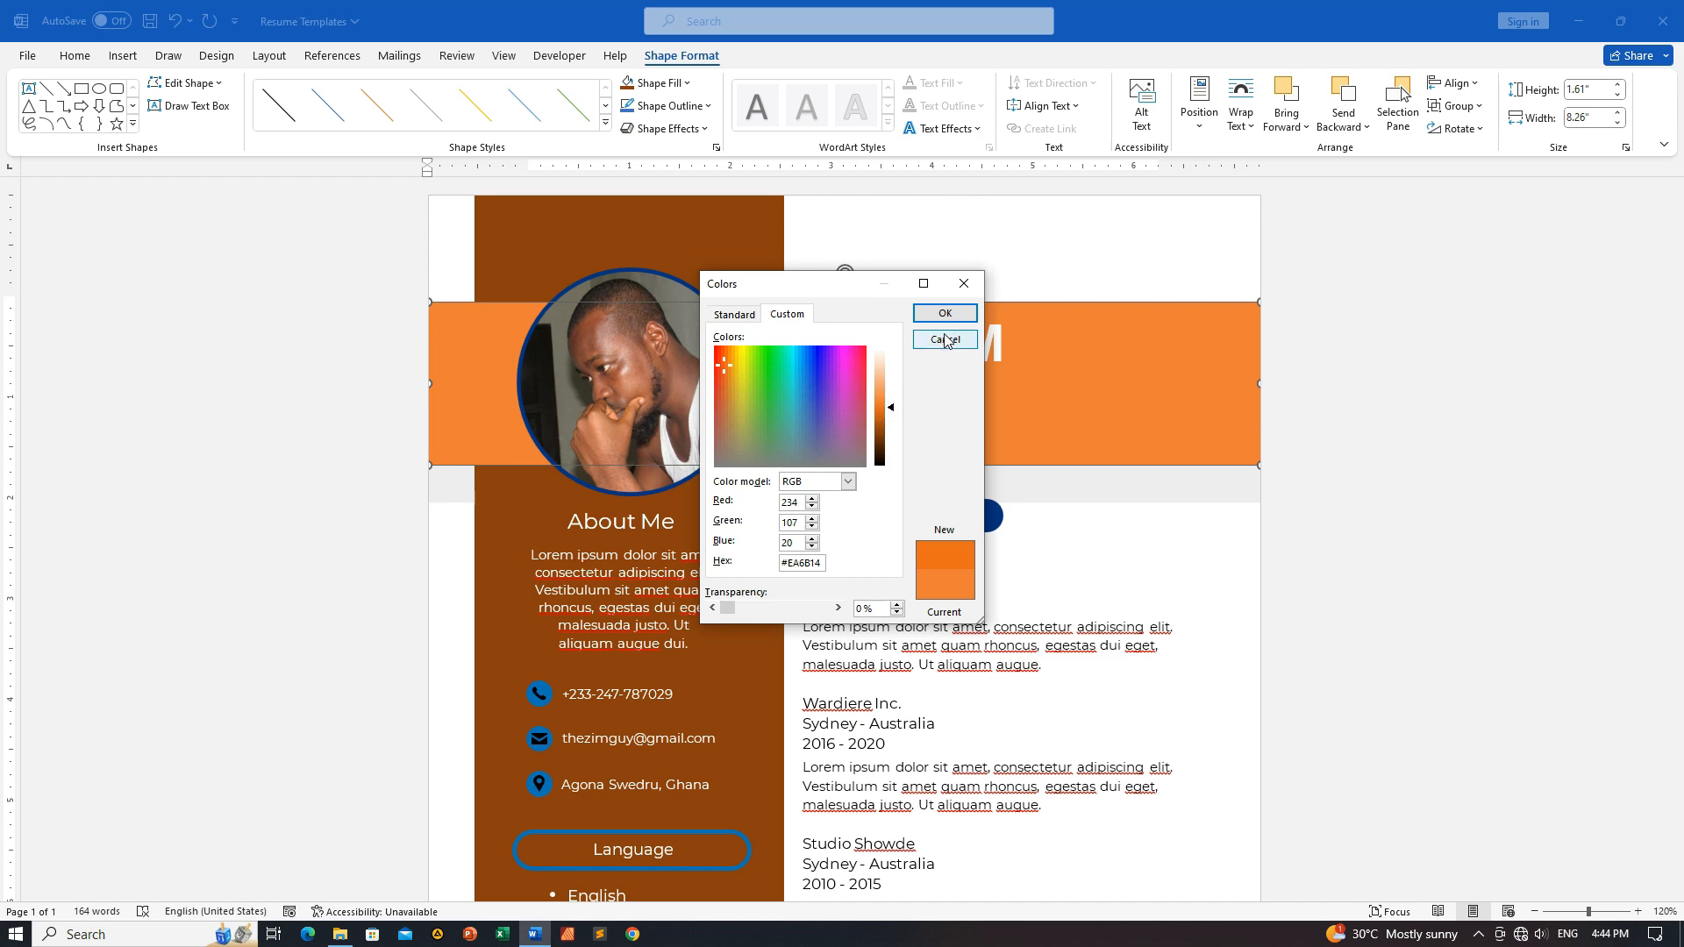
click(945, 313)
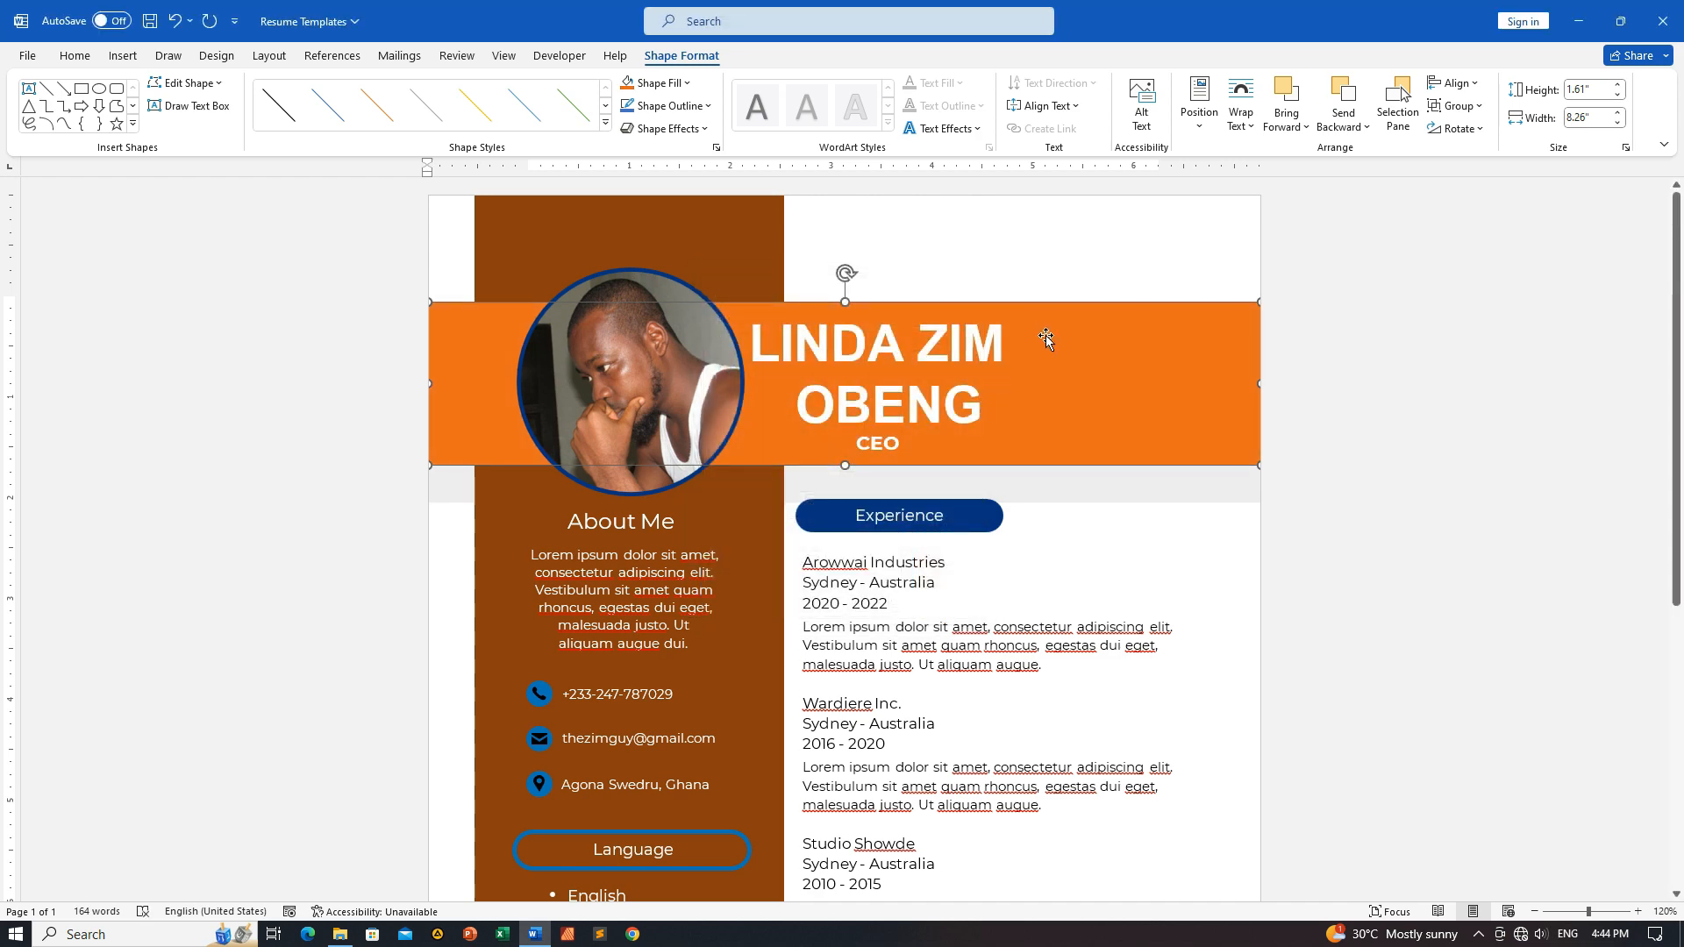
Recolor the outline of the Language heading box in the sidebar with the header band's recently used orange.
scroll(1046, 335, down, 5)
scroll(1045, 335, up, 2)
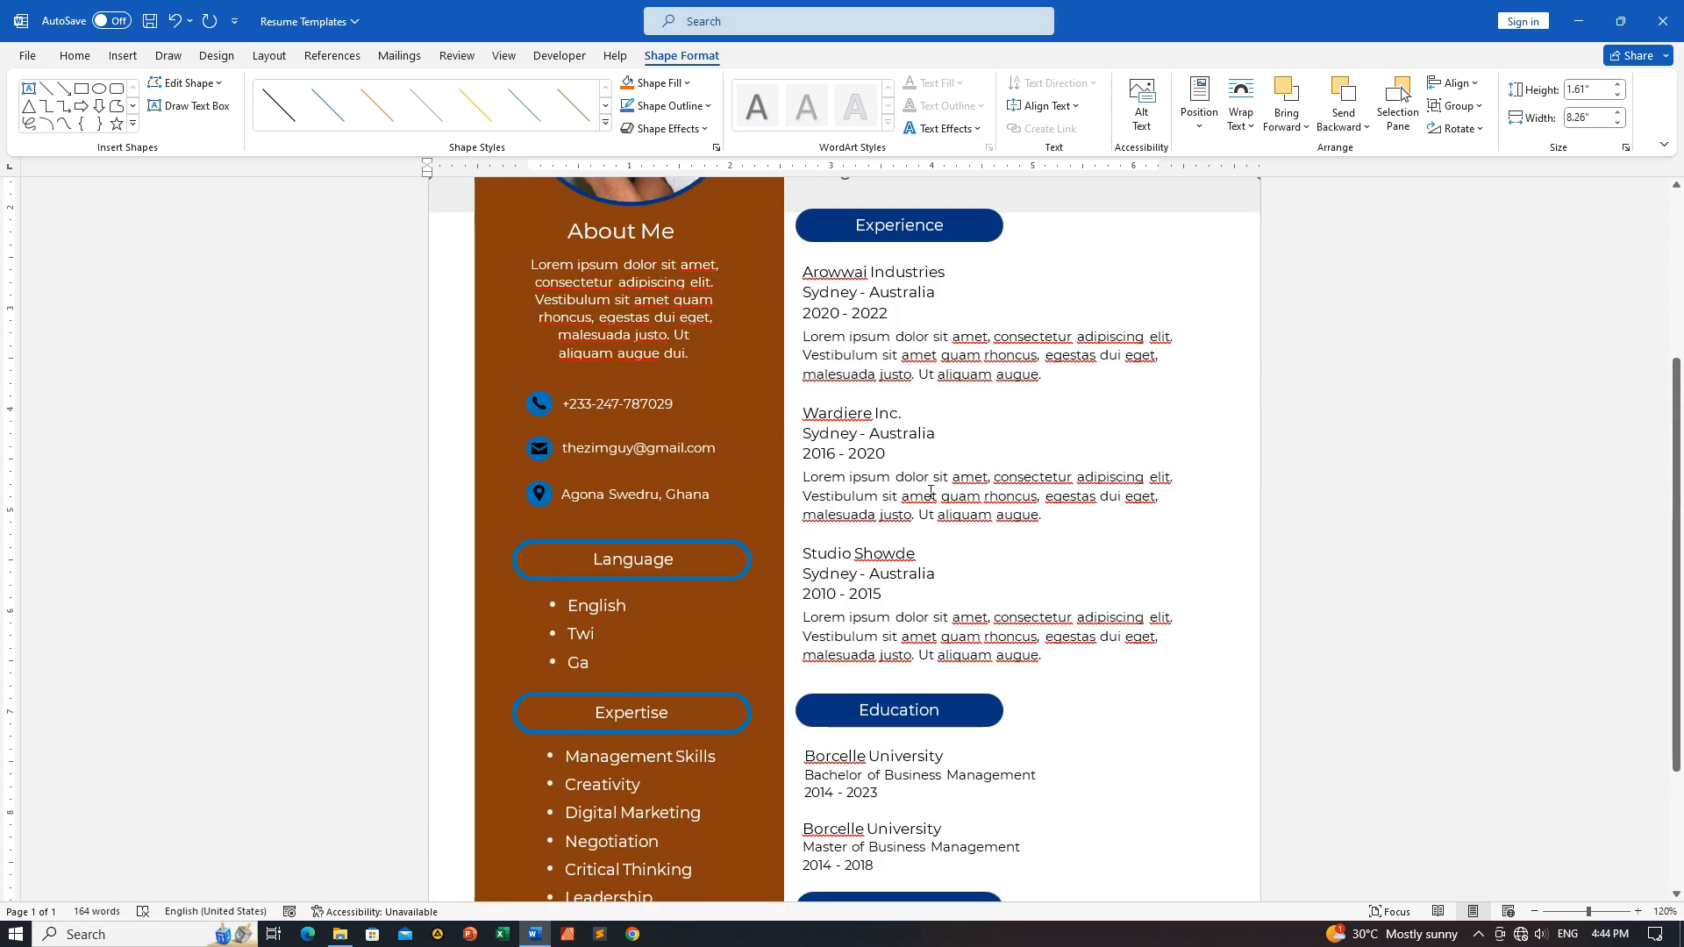
click(742, 552)
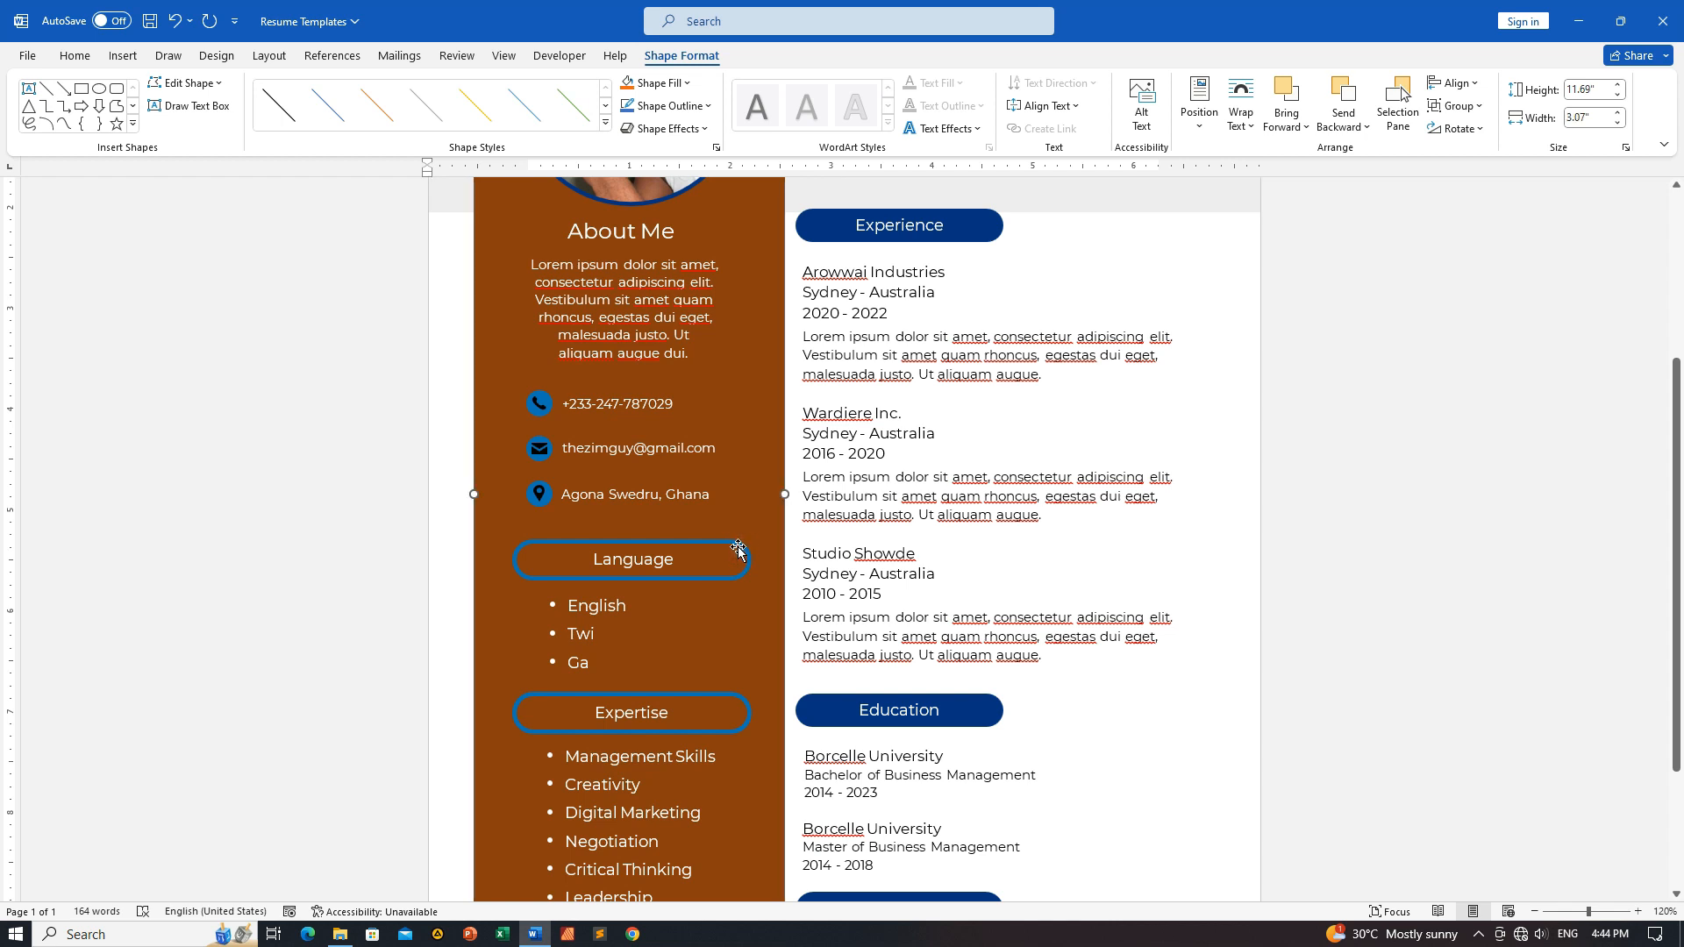
click(726, 547)
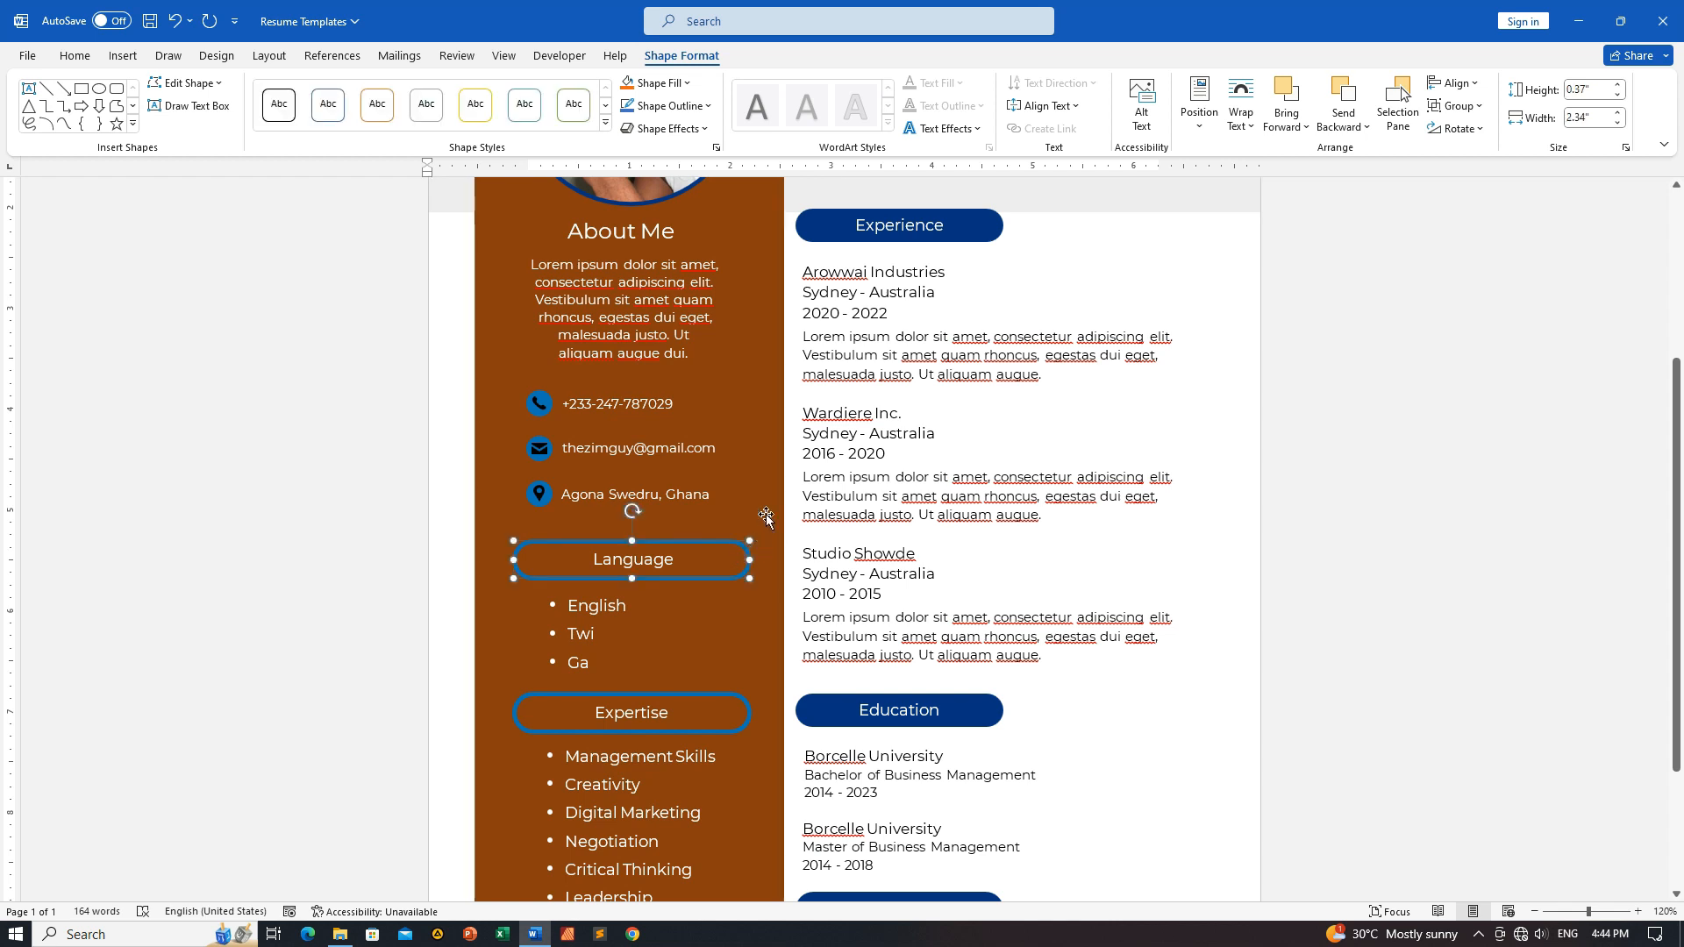
scroll(777, 422, up, 2)
scroll(778, 422, down, 3)
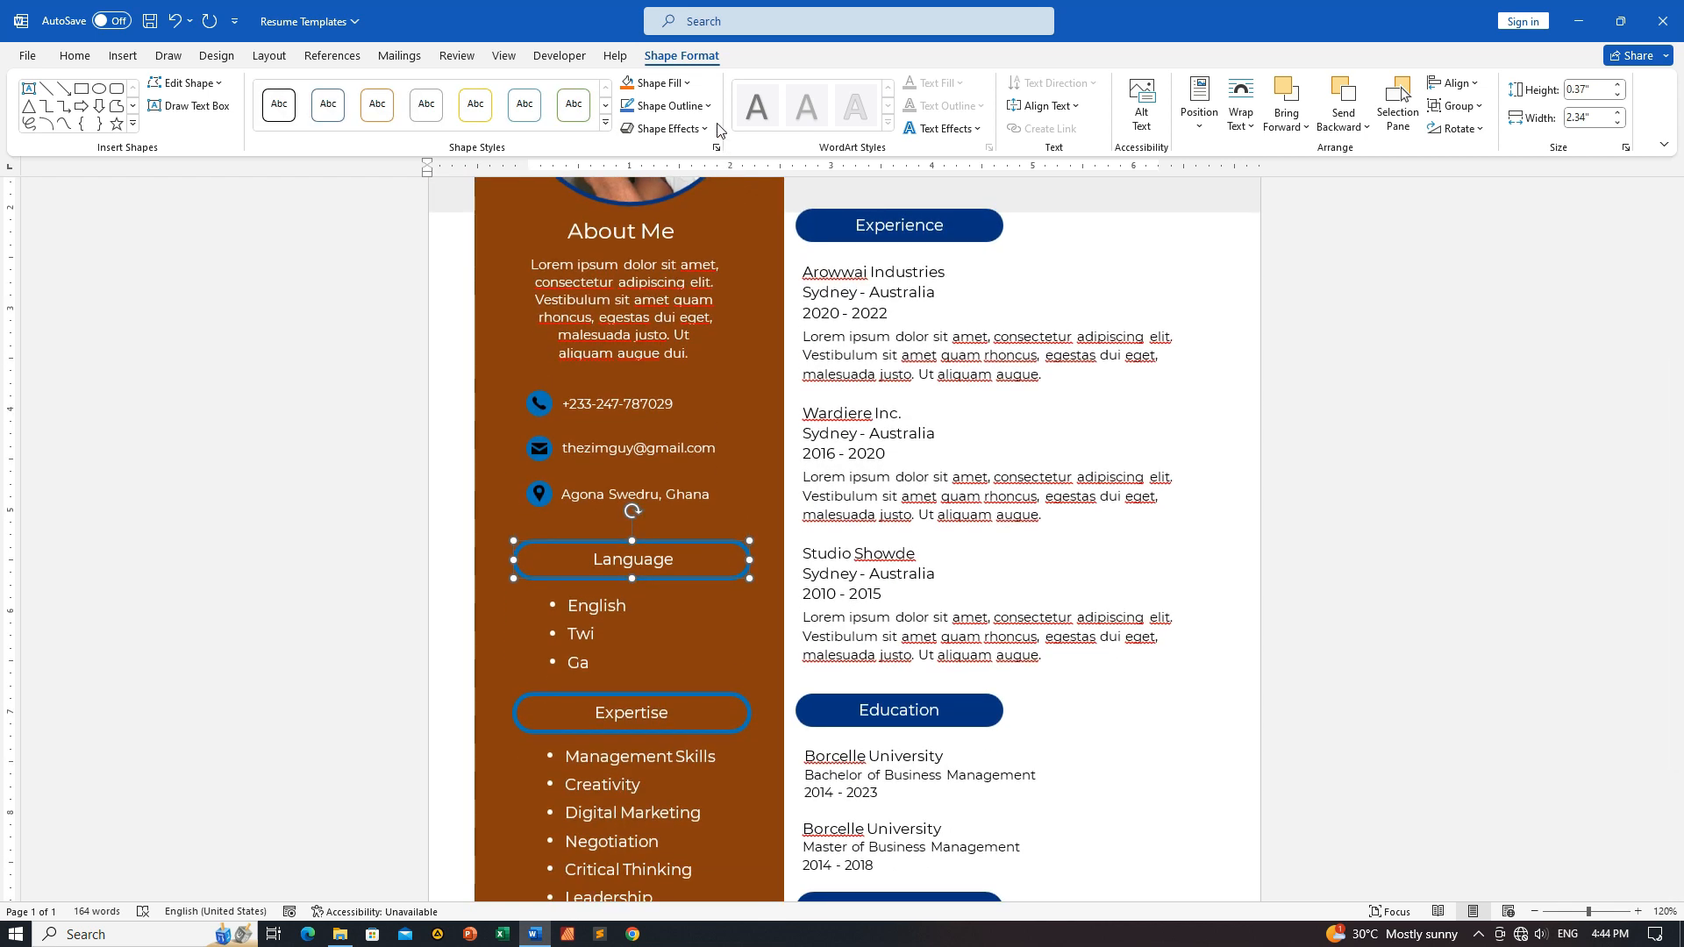
click(709, 106)
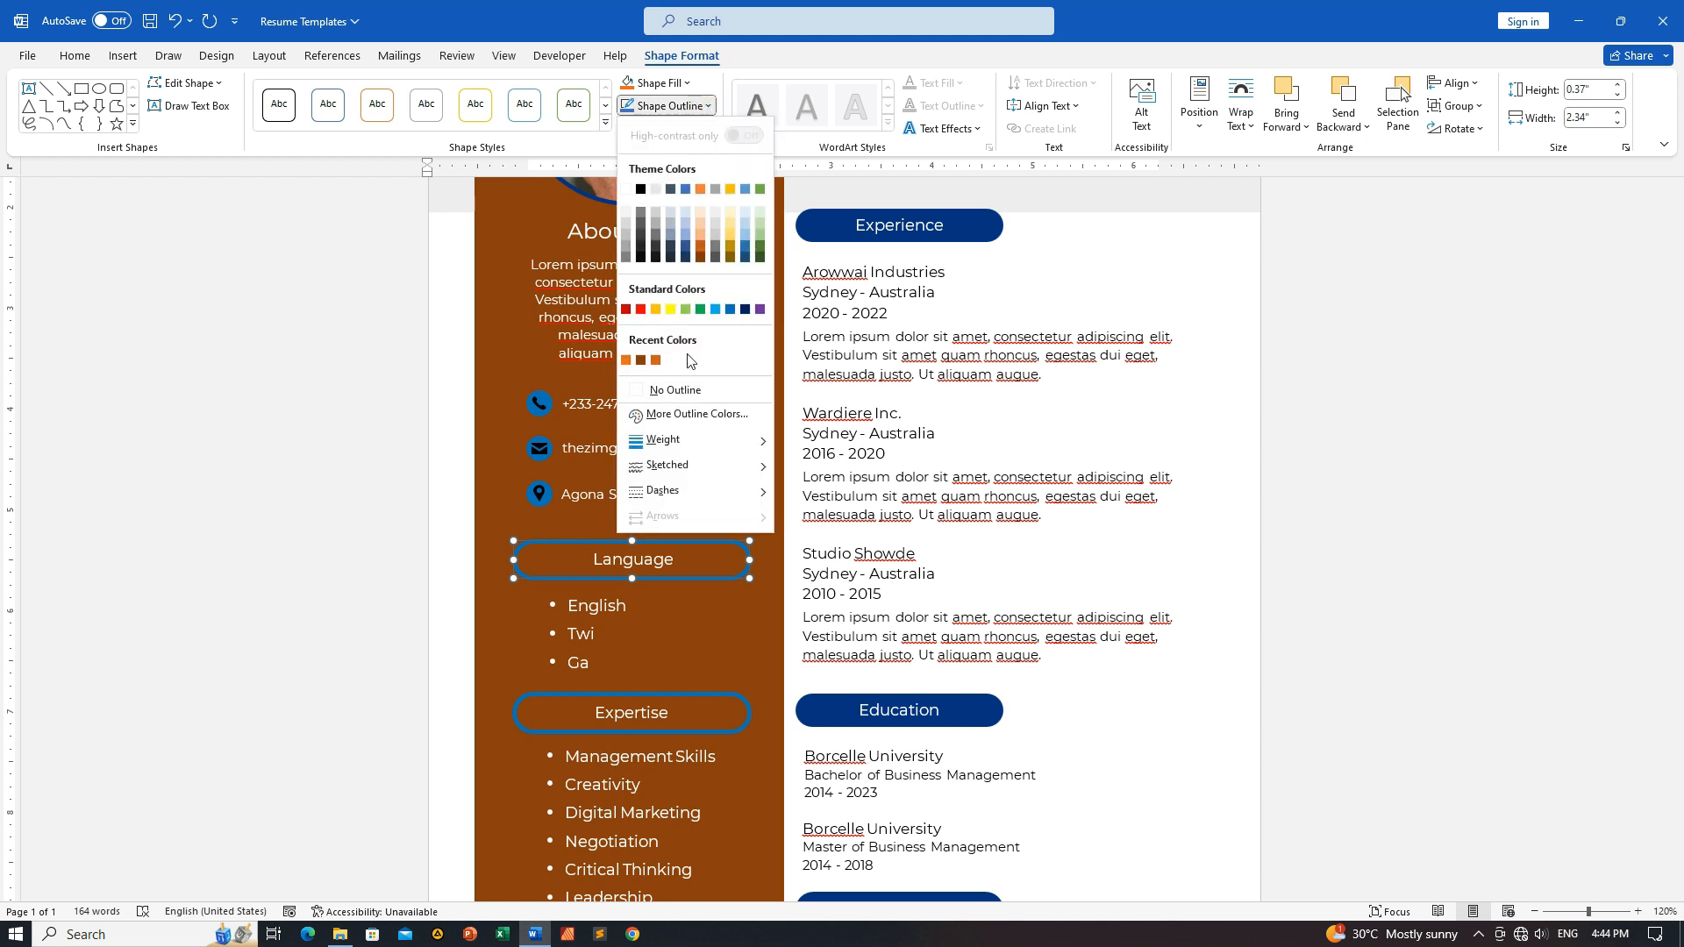
click(627, 362)
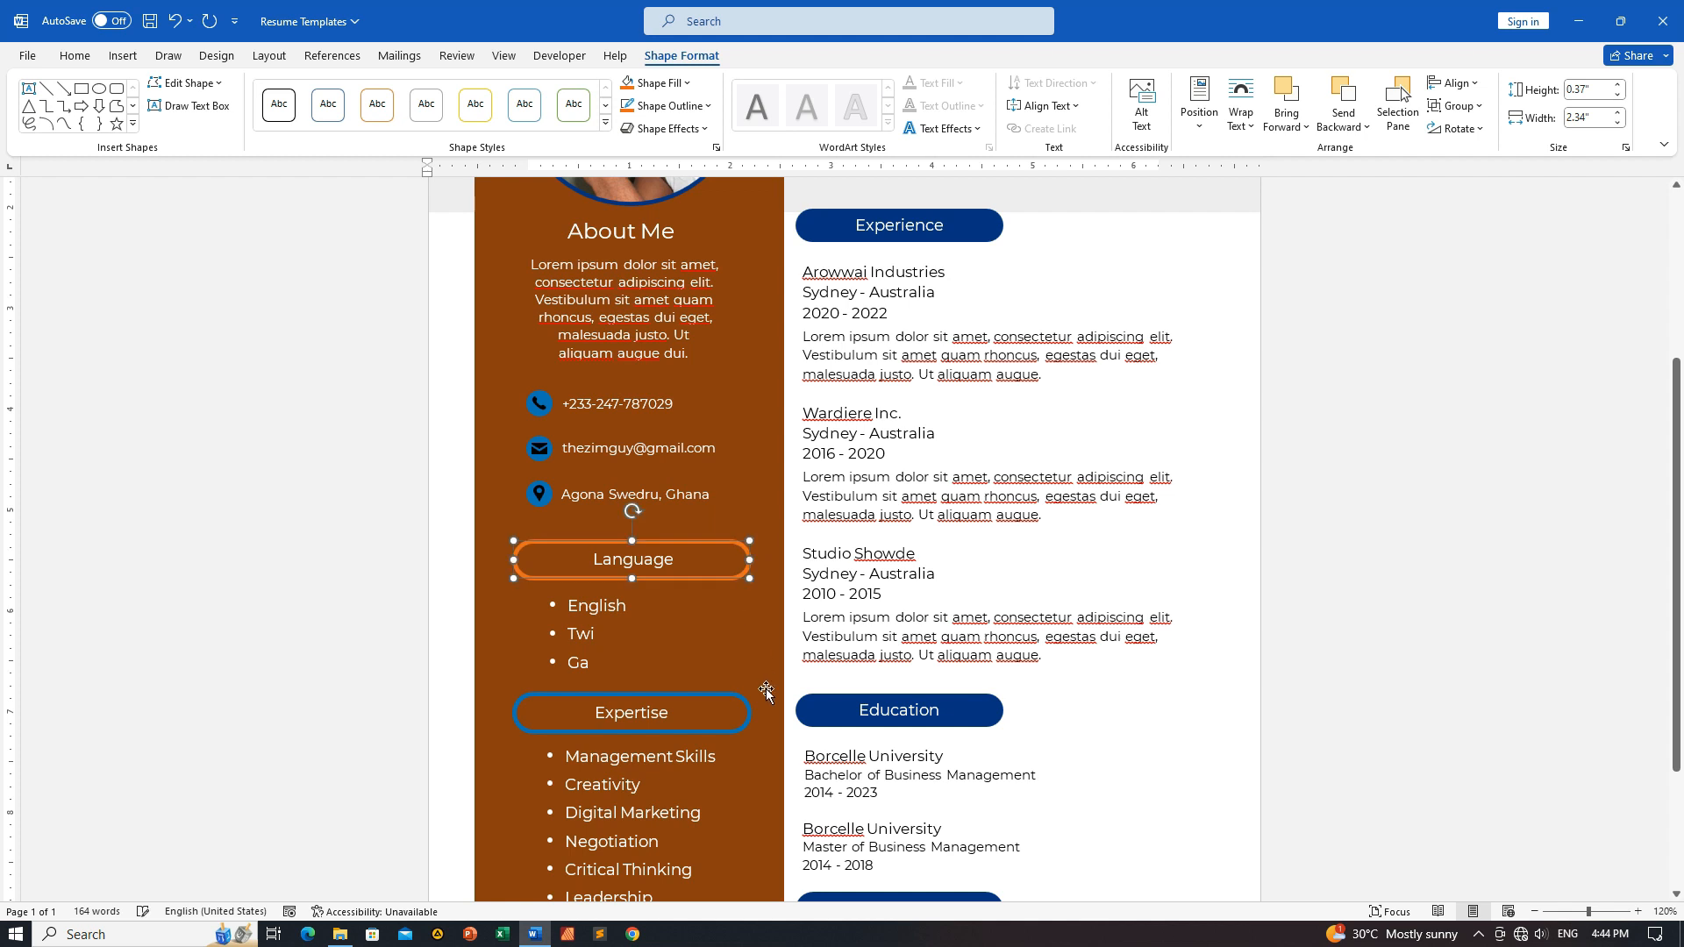
Give the Expertise heading box the same orange outline as the Language box.
click(742, 701)
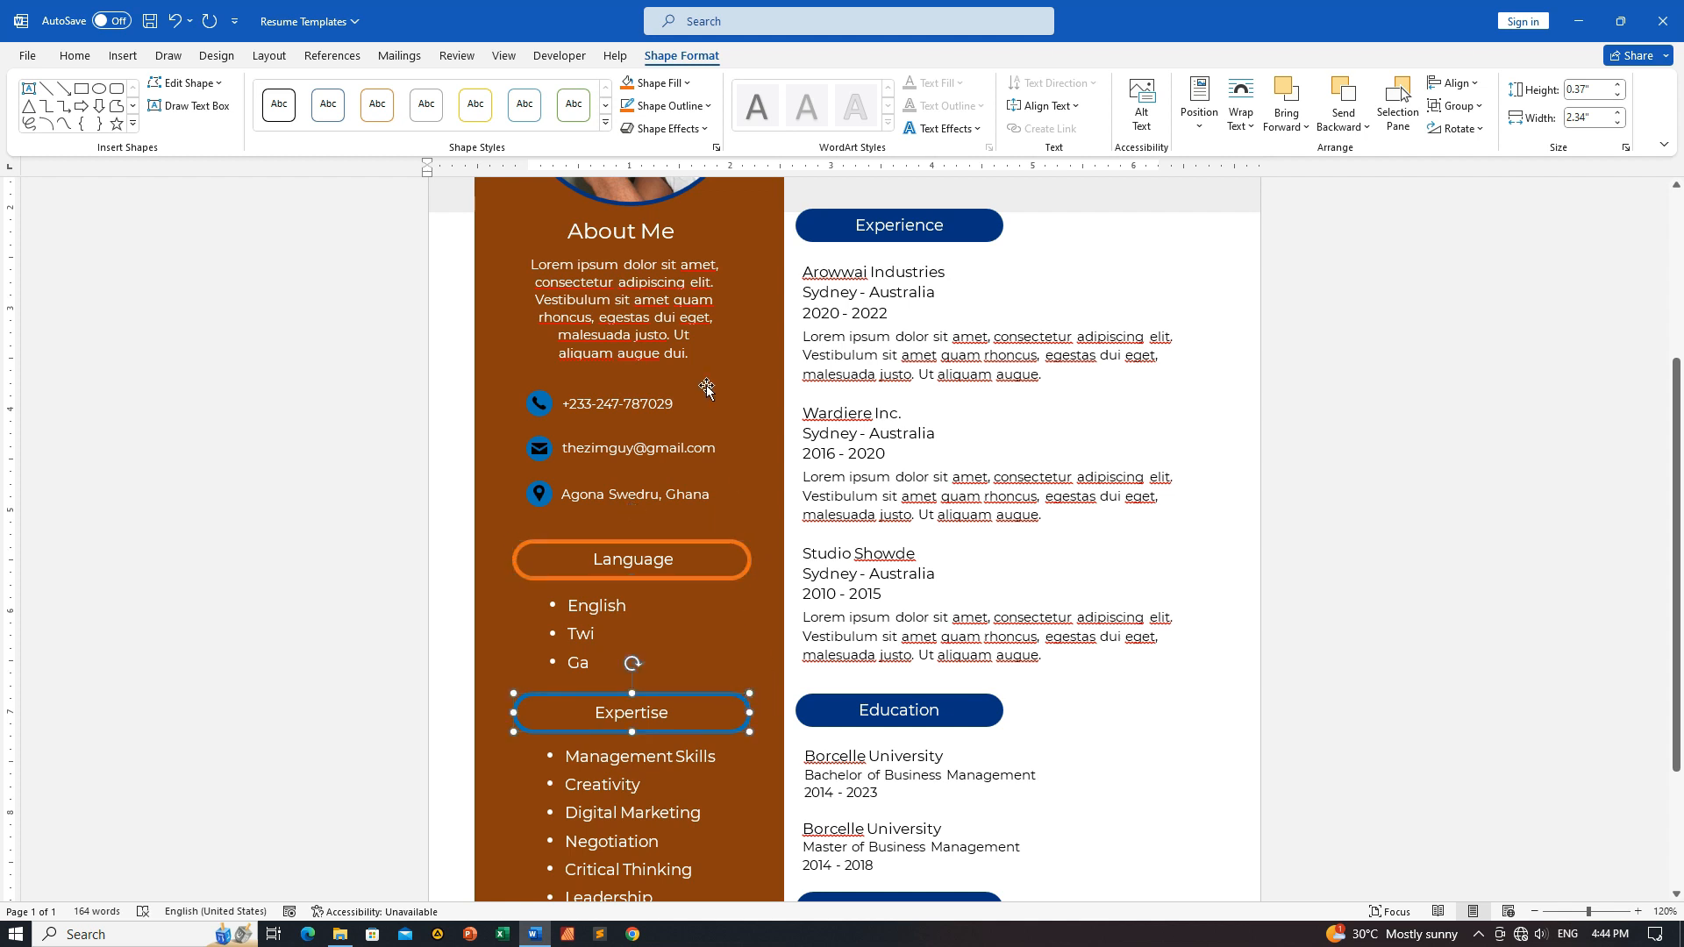
click(630, 106)
scroll(765, 480, down, 3)
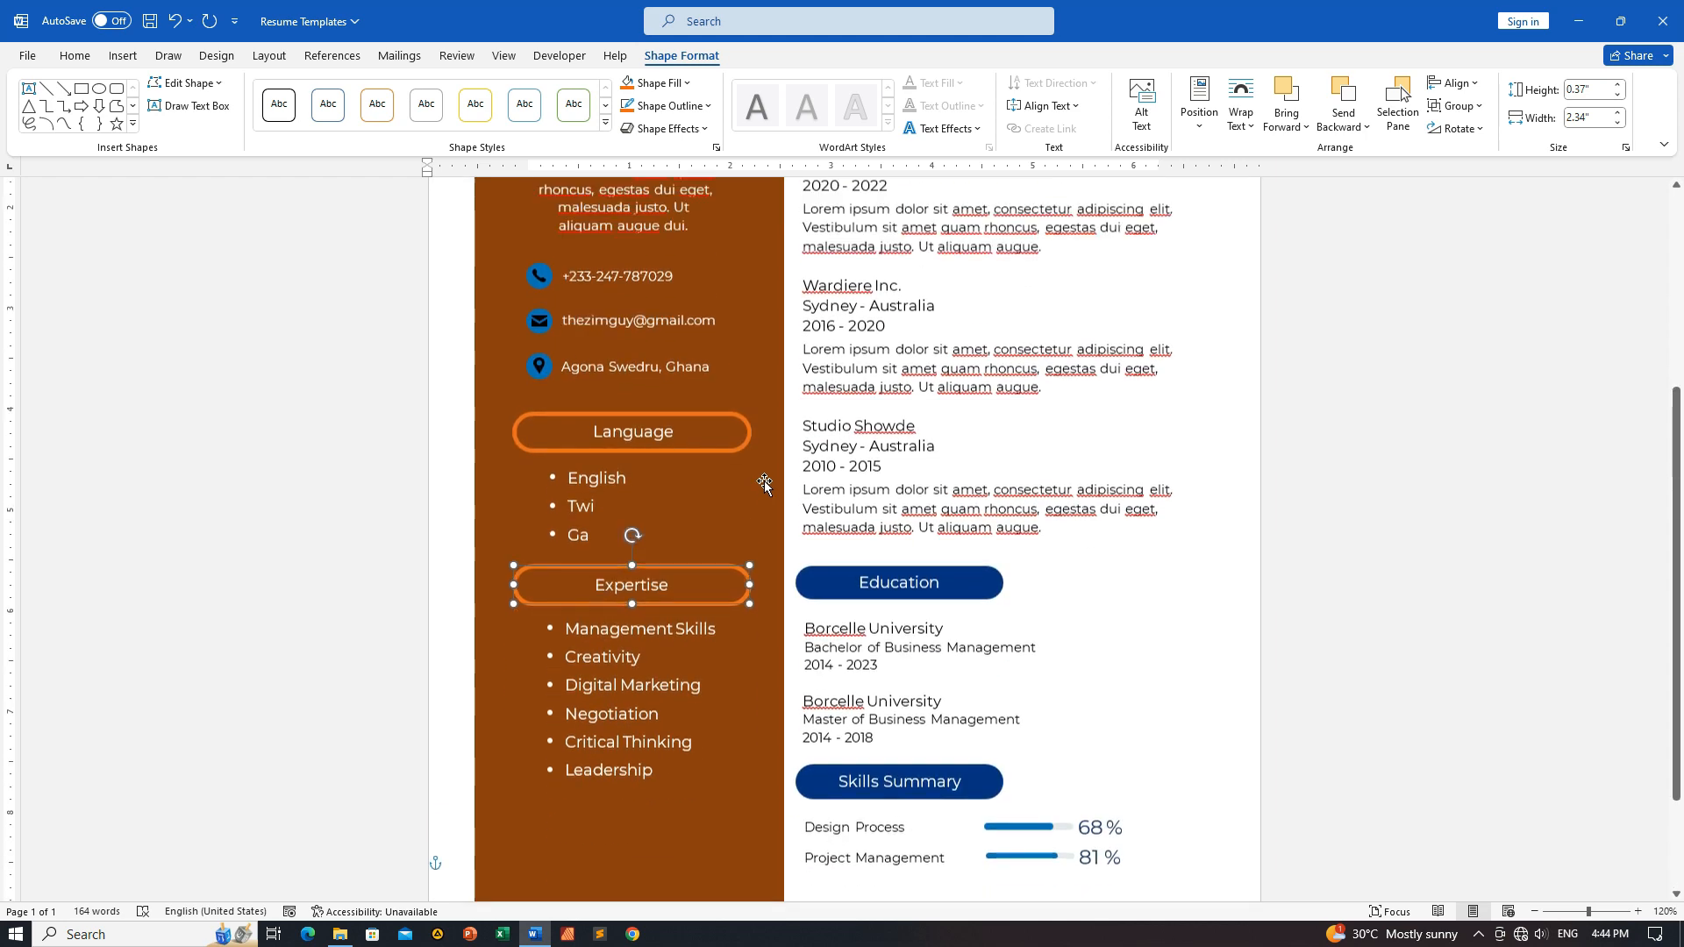
Delete the three lines of placeholder description under the Arowwai Industries entry in the Experience section.
scroll(765, 481, up, 9)
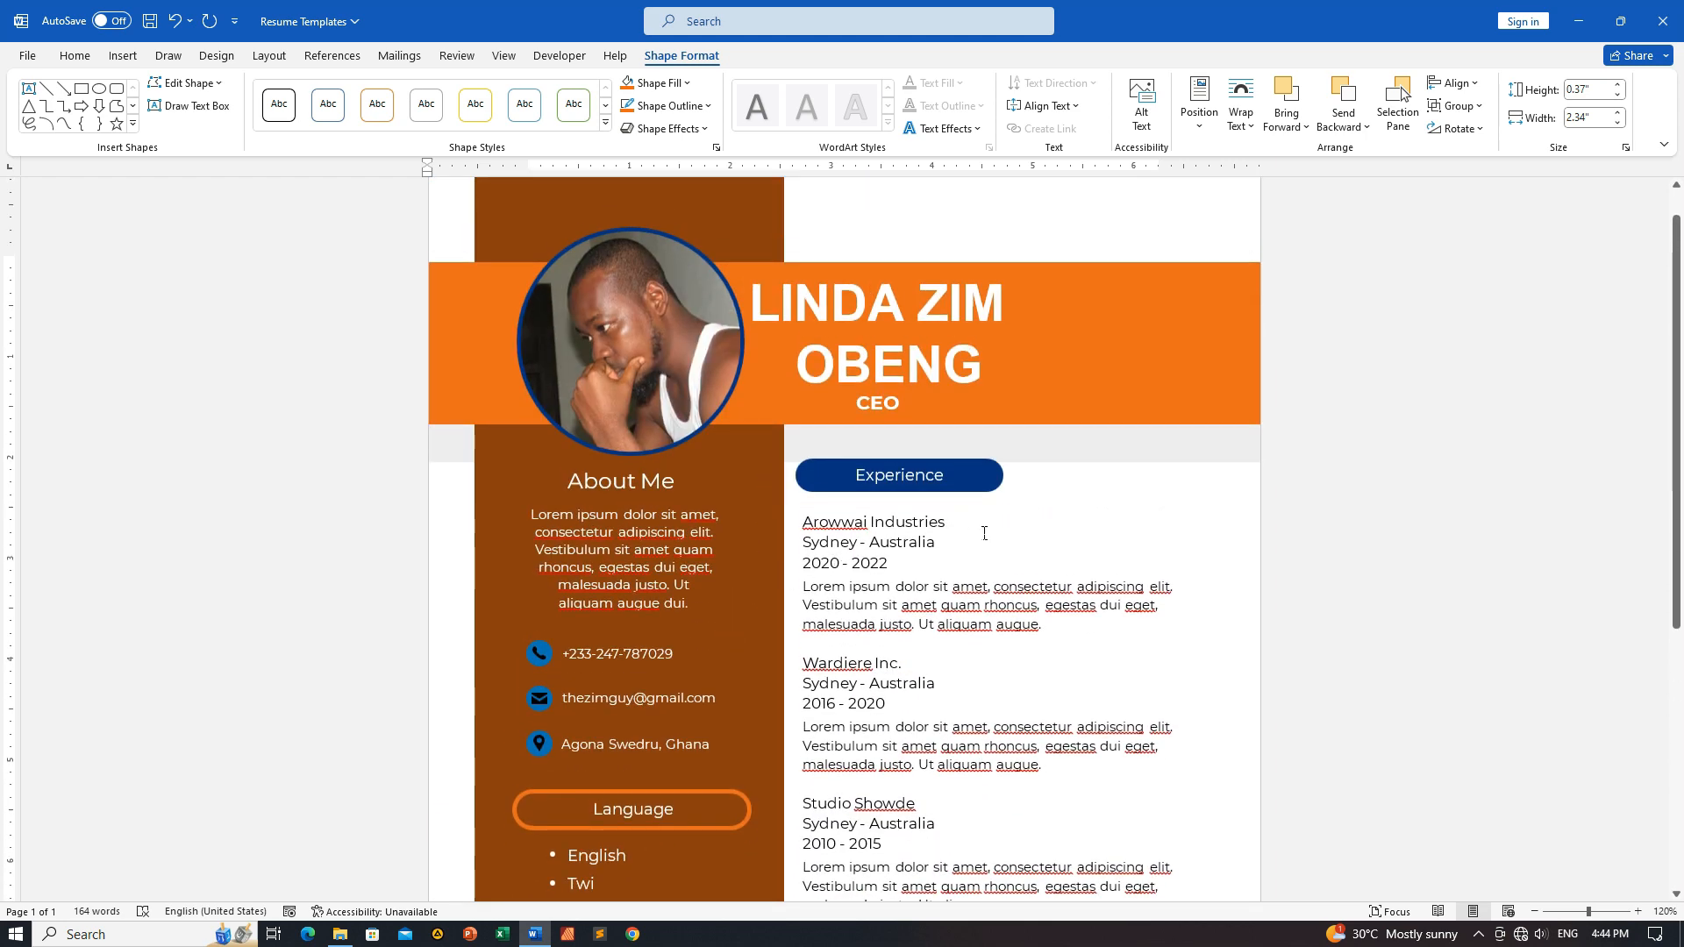
click(1068, 624)
scroll(988, 519, down, 10)
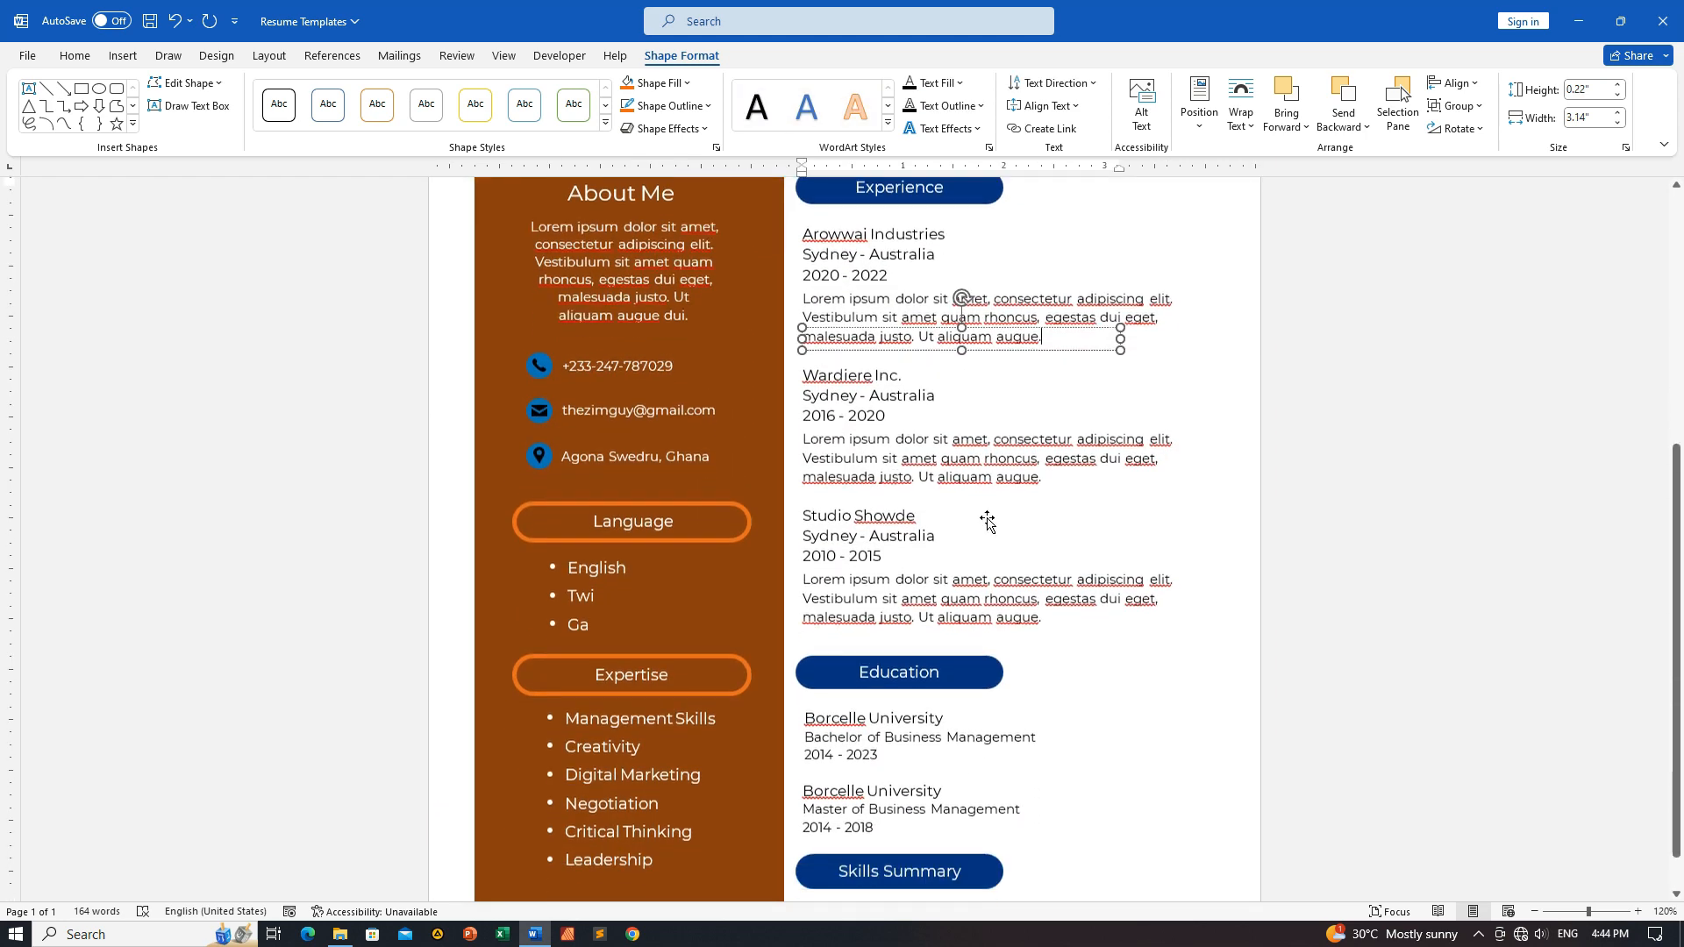
scroll(989, 518, up, 10)
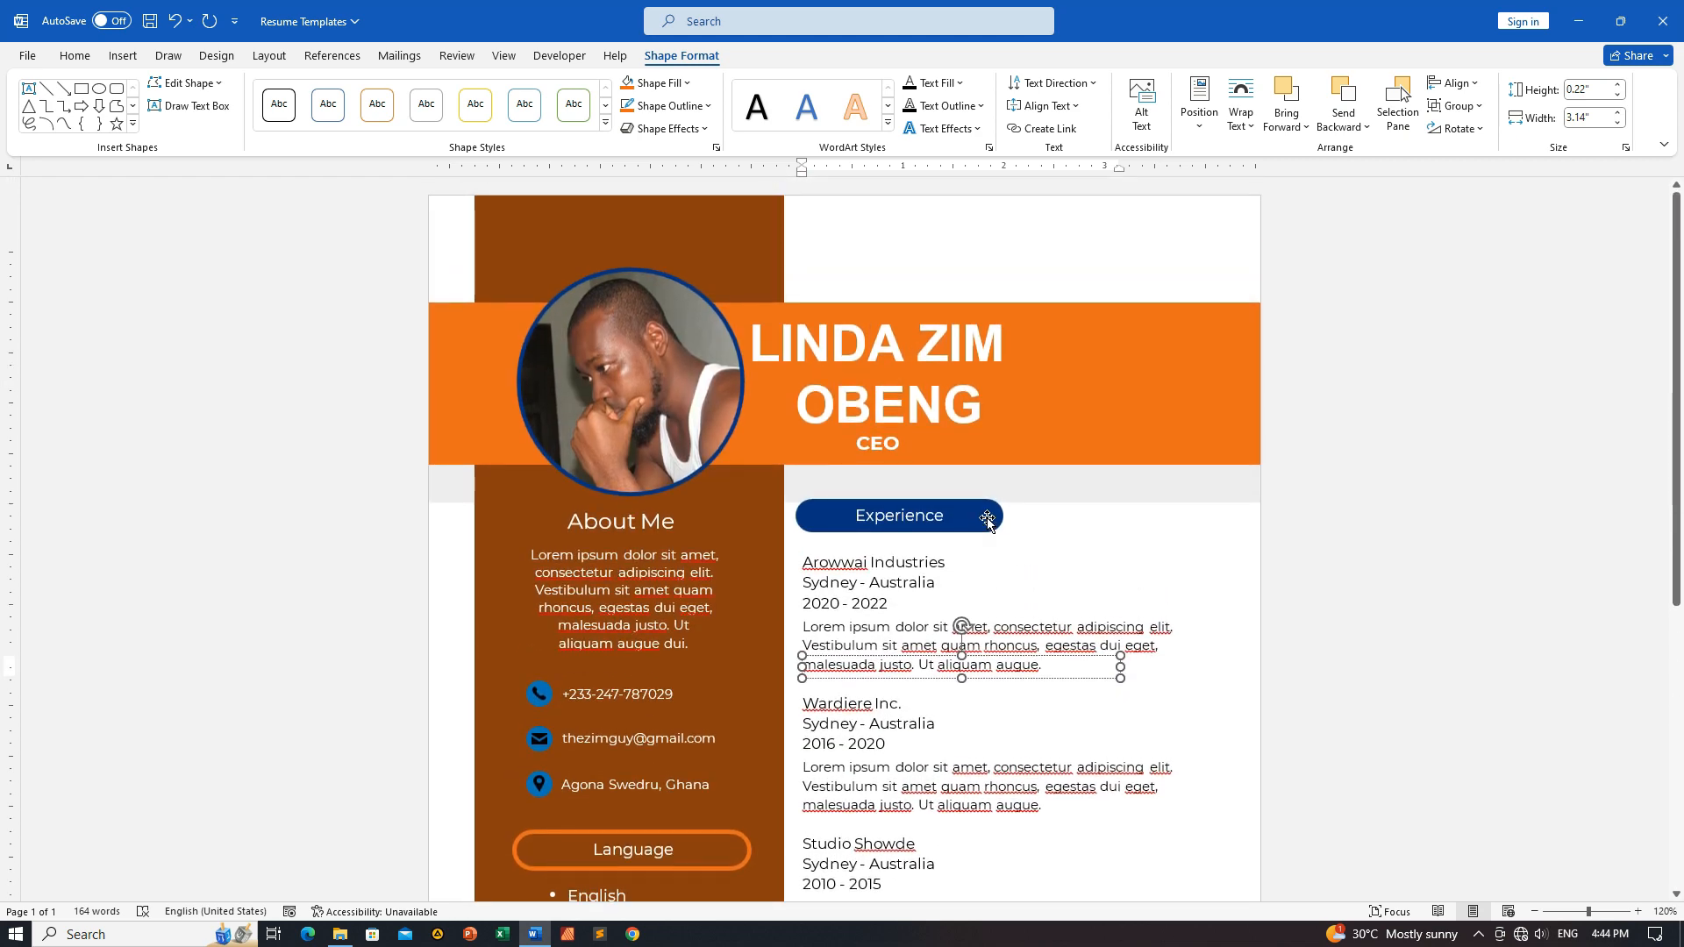
scroll(989, 519, down, 5)
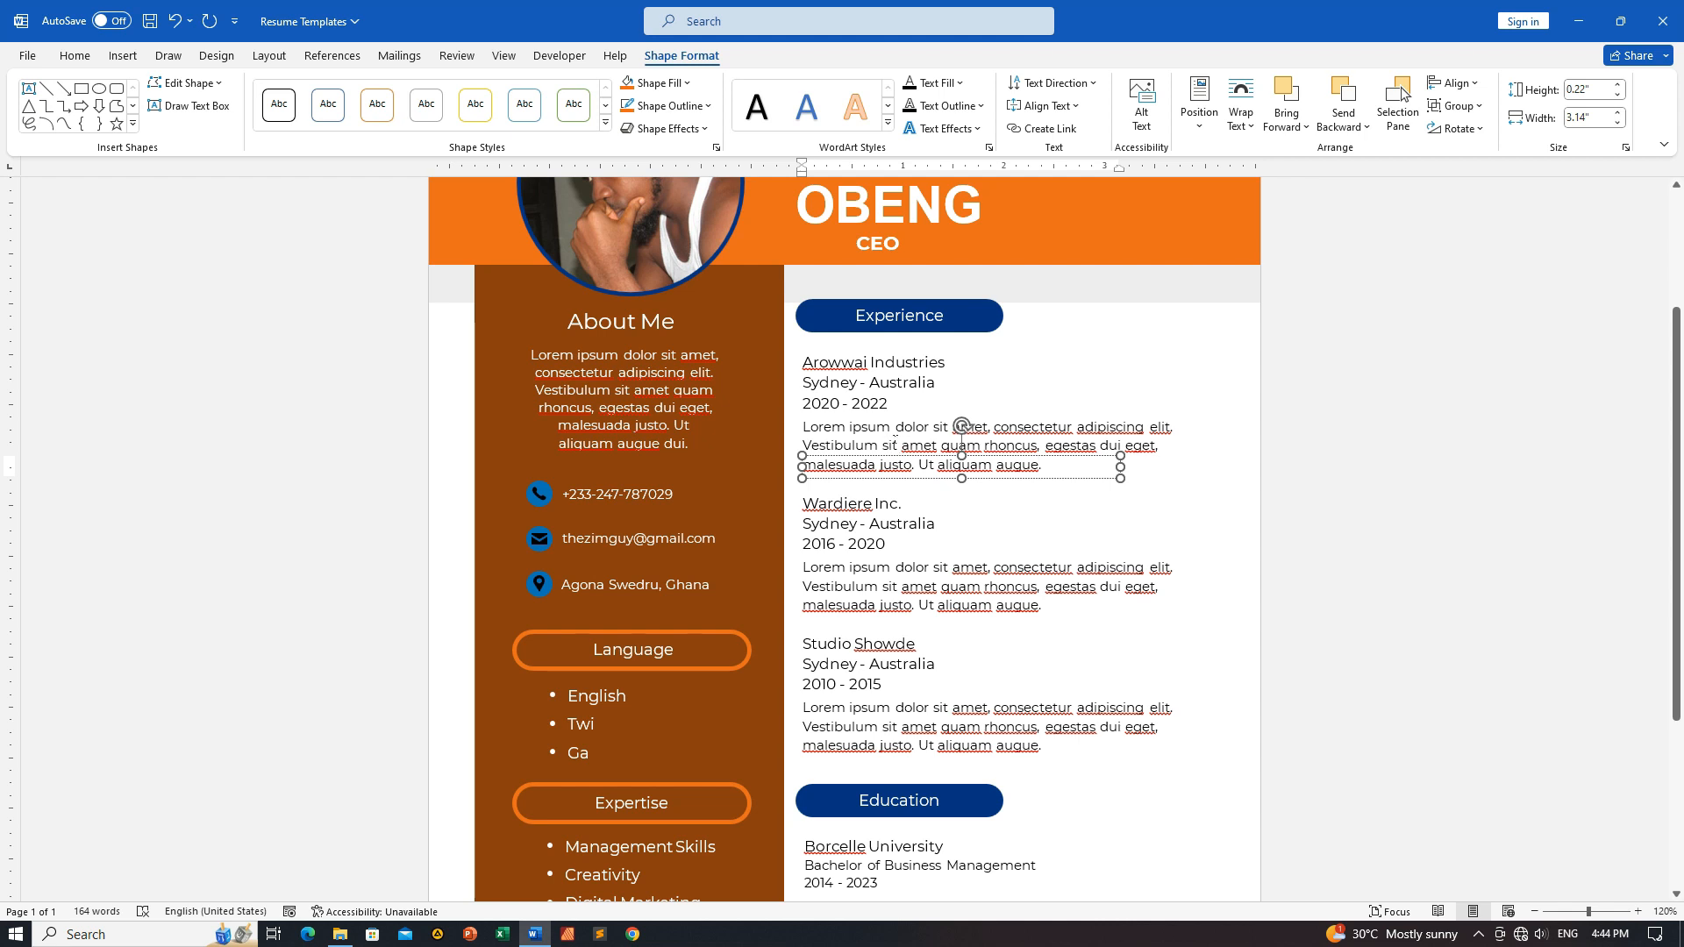
click(999, 424)
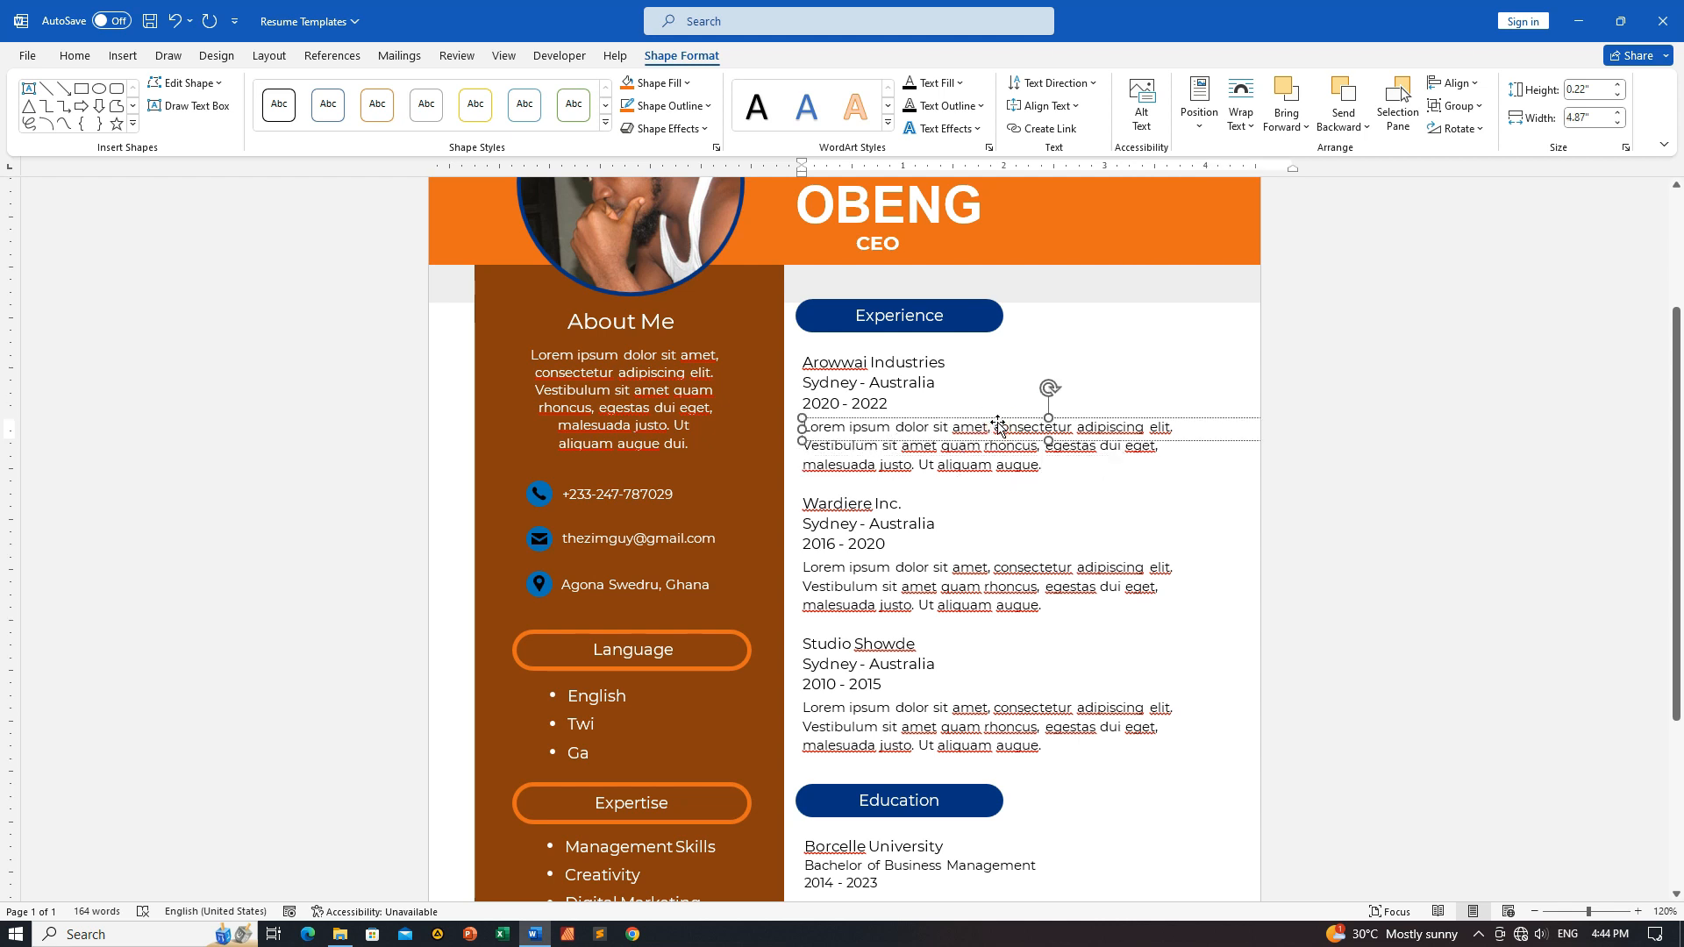
key(Delete)
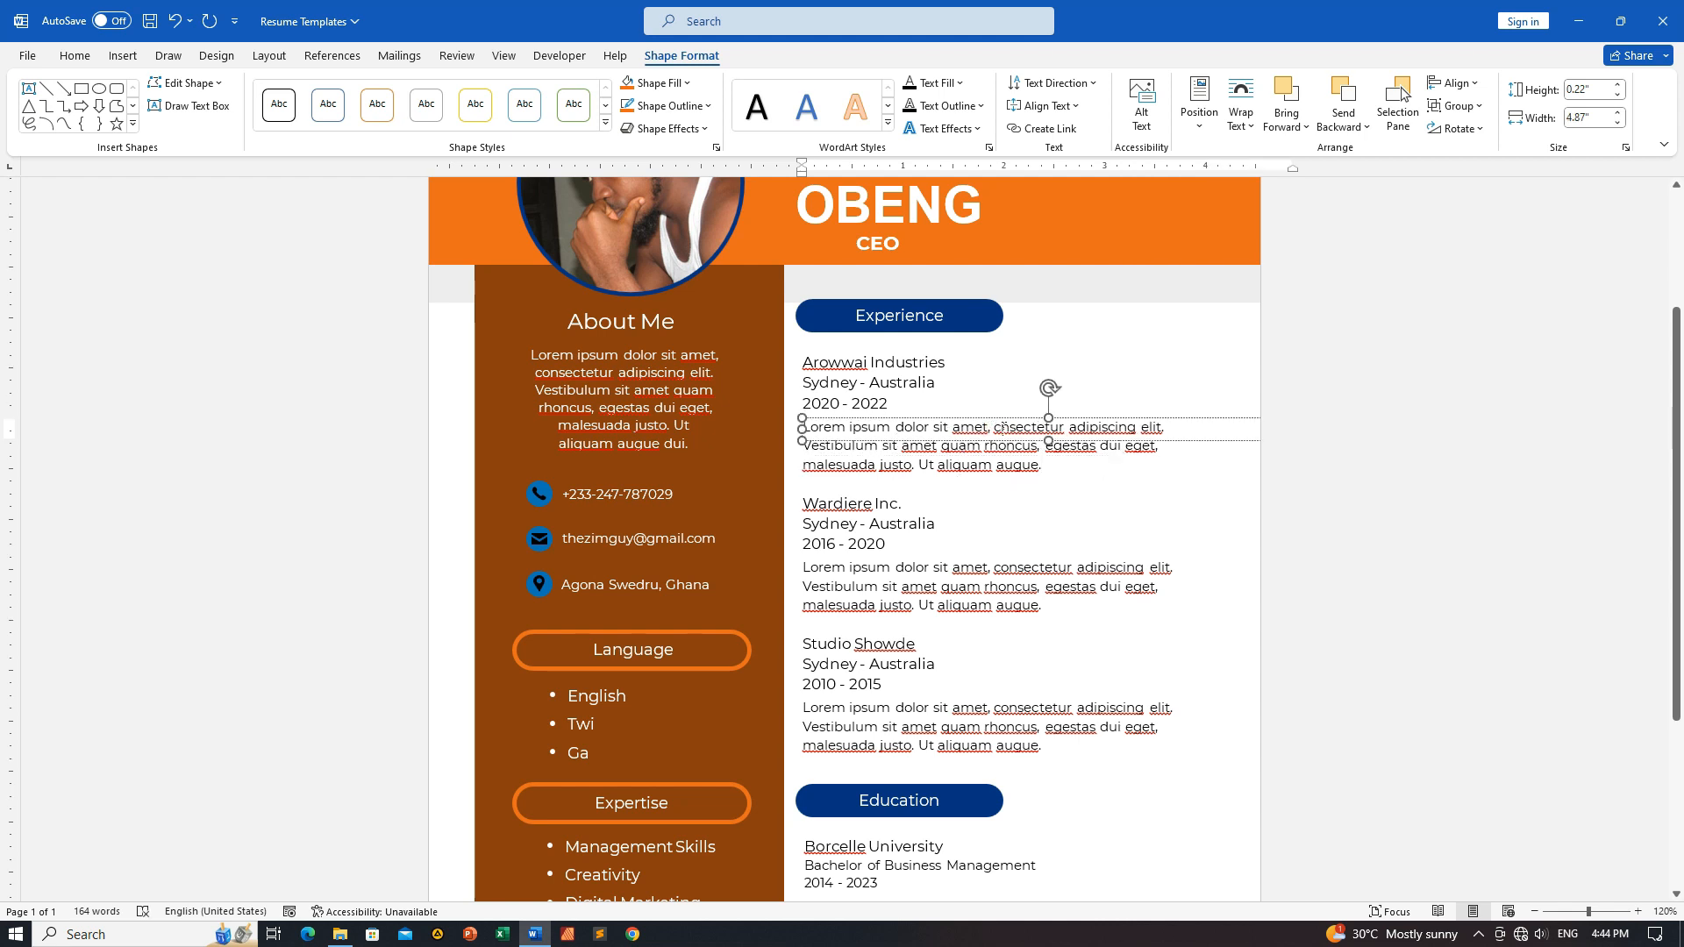
key(Delete)
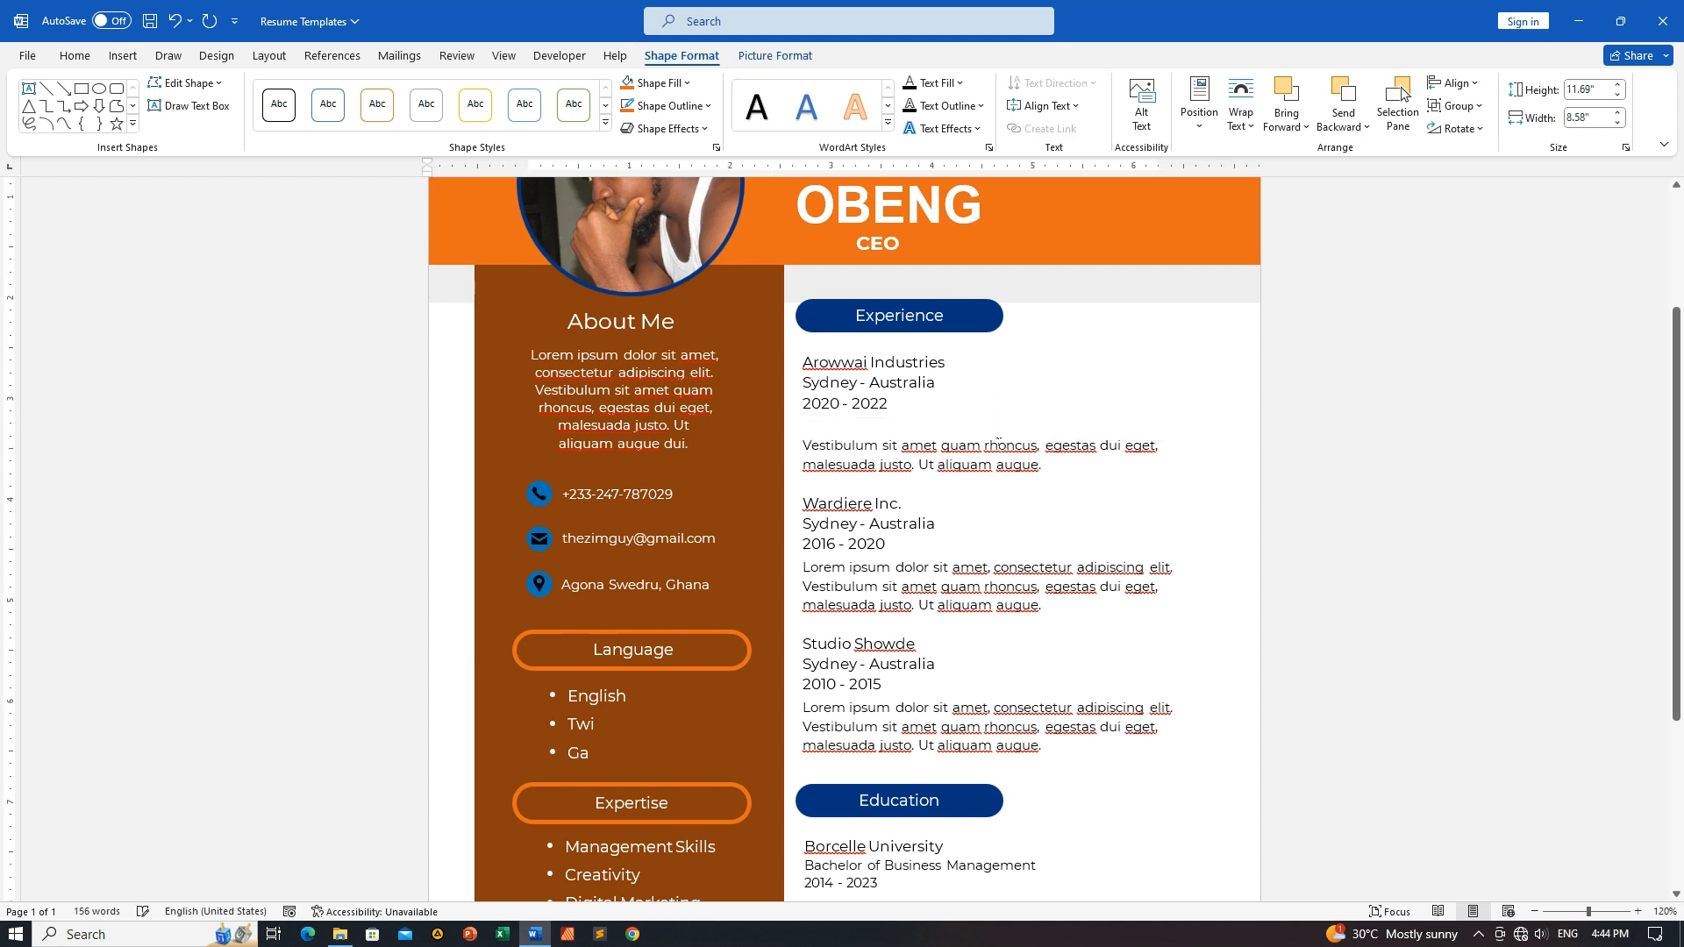
click(998, 439)
key(Delete)
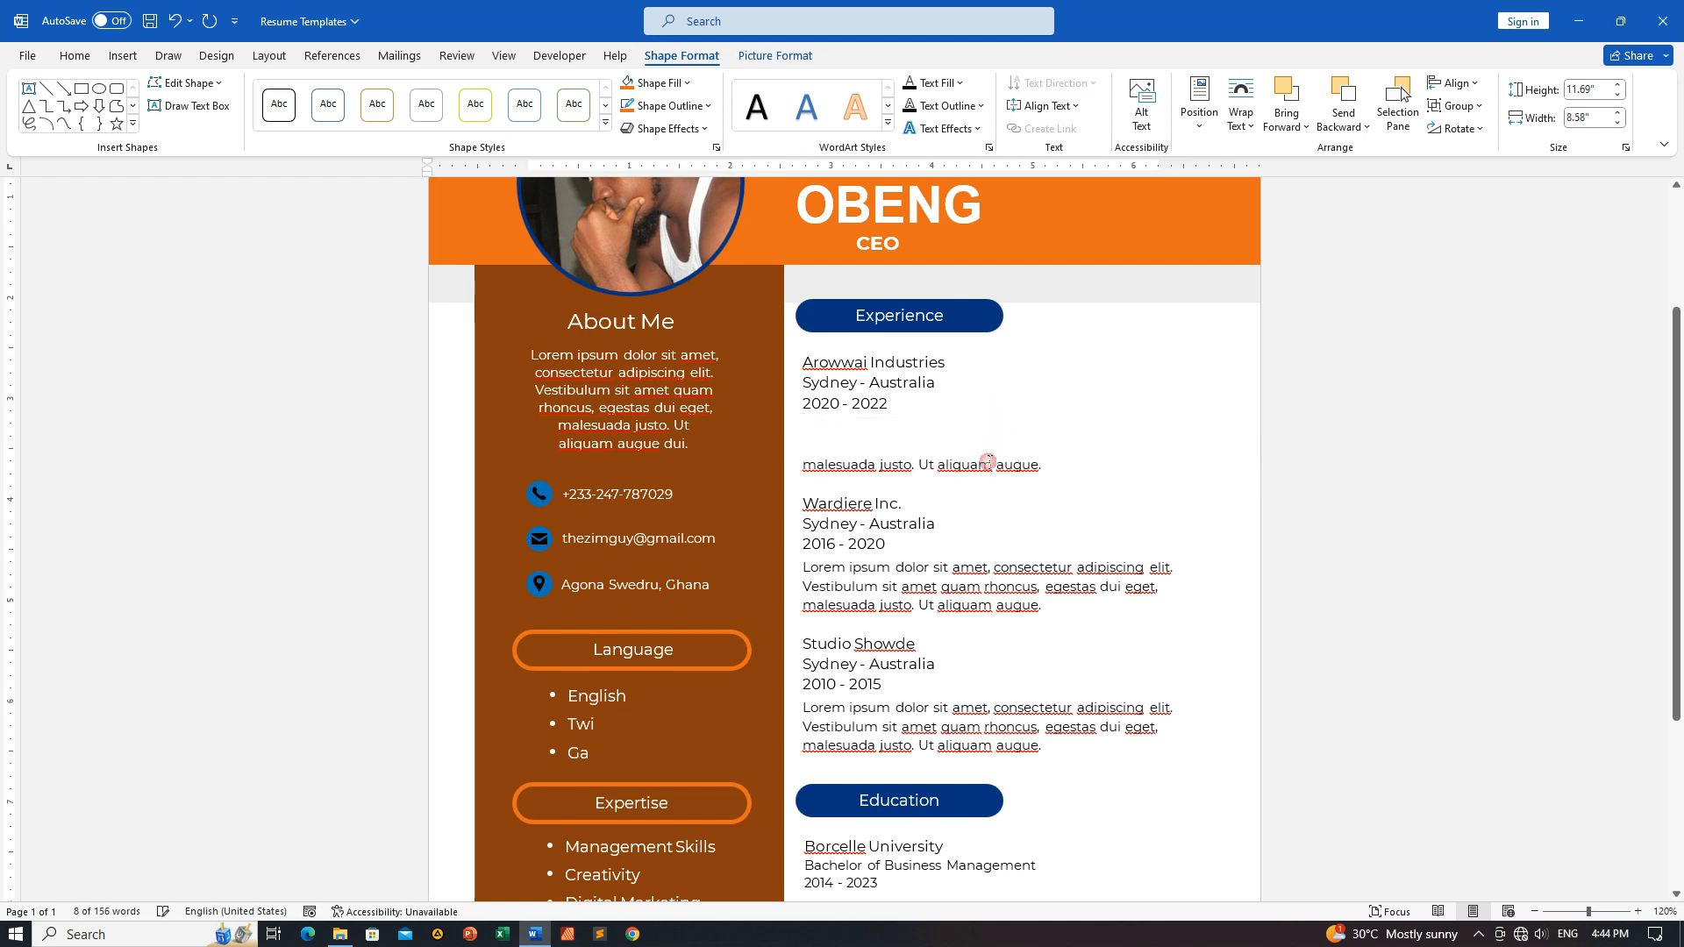
click(991, 456)
key(Delete)
Remove the Wardiere Inc. company name, its Sydney - Australia location and its 2016 - 2020 dates from the Experience section.
click(886, 494)
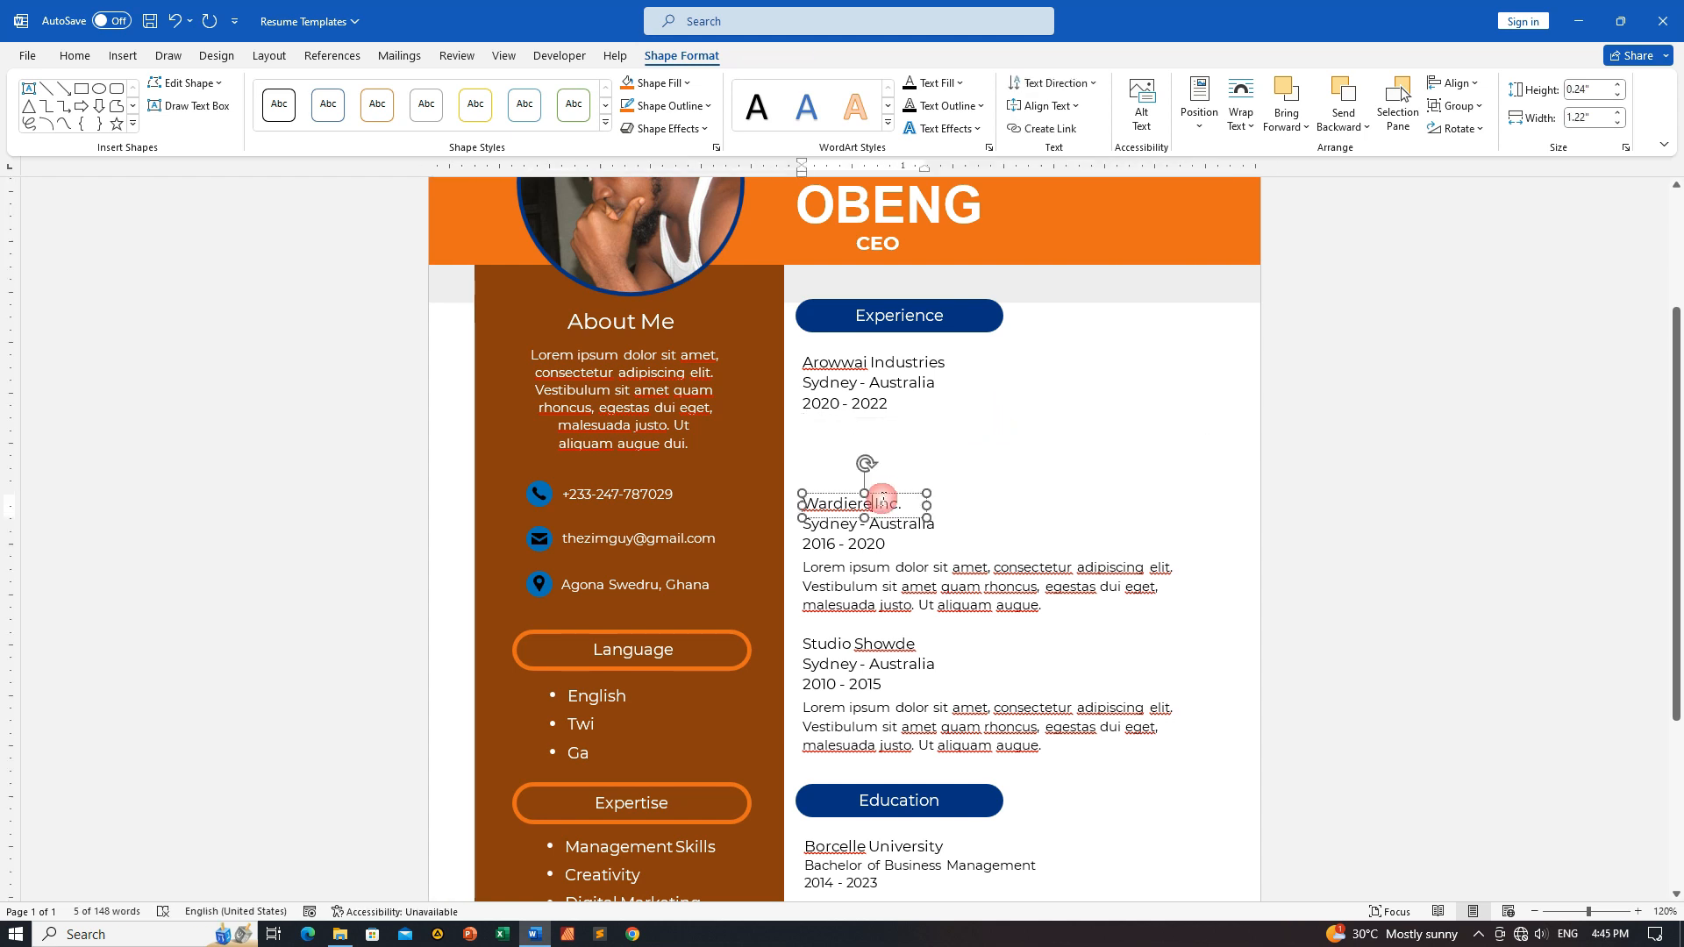
right_click(886, 494)
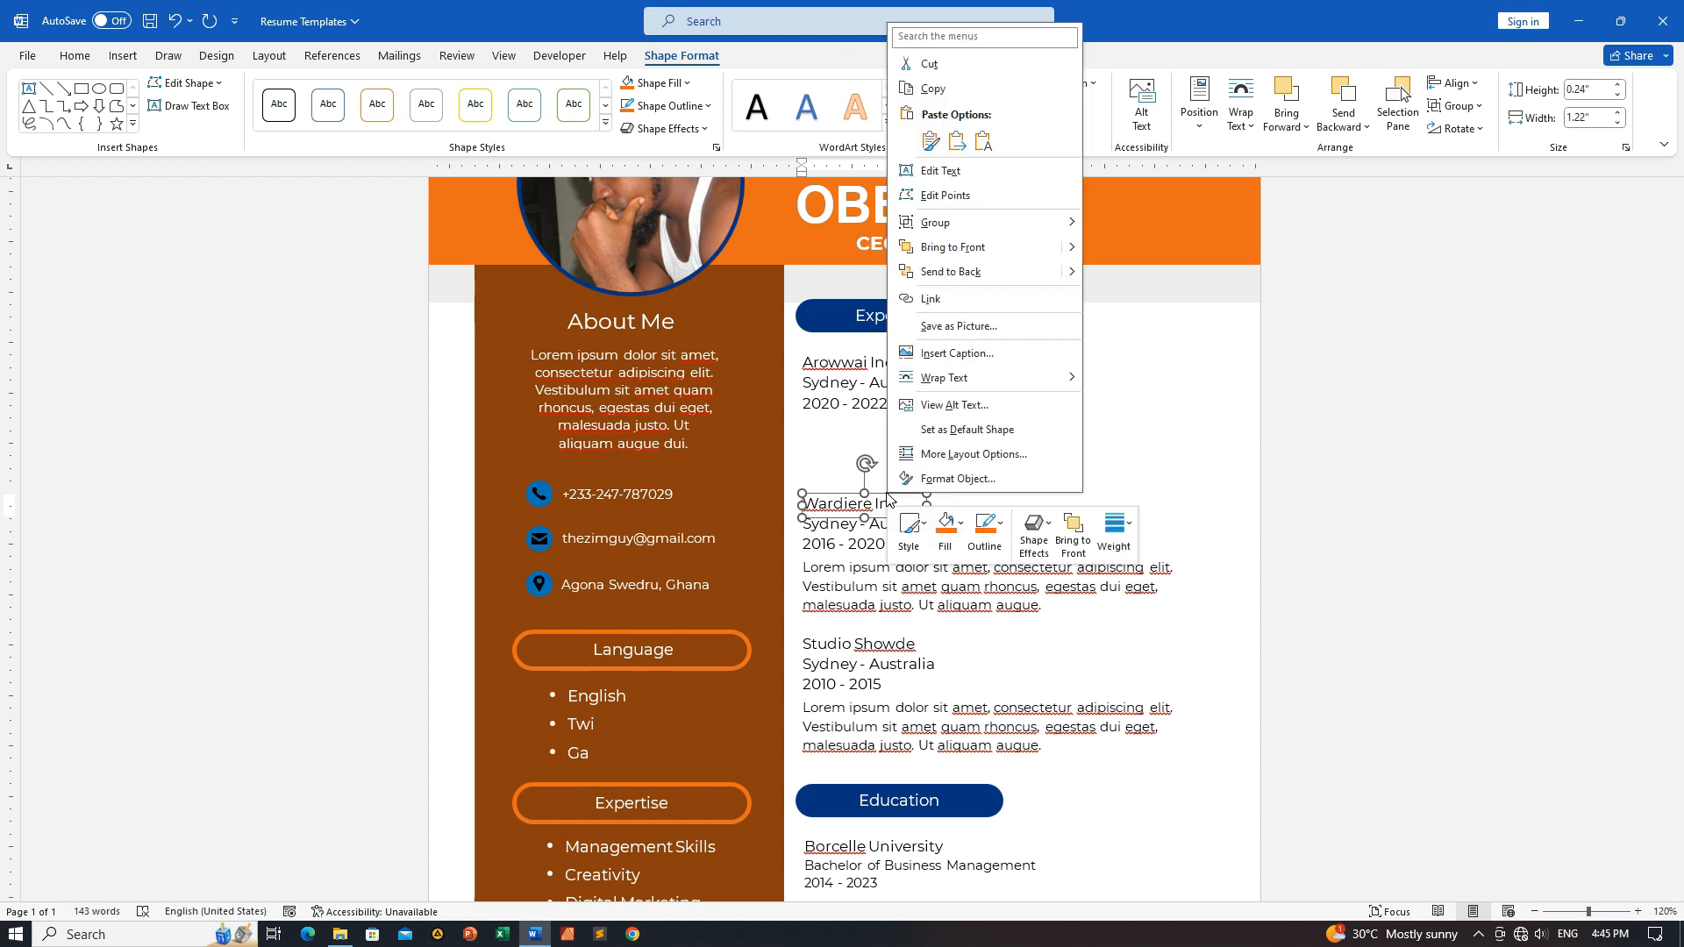
click(951, 68)
key(Delete)
scroll(928, 496, down, 3)
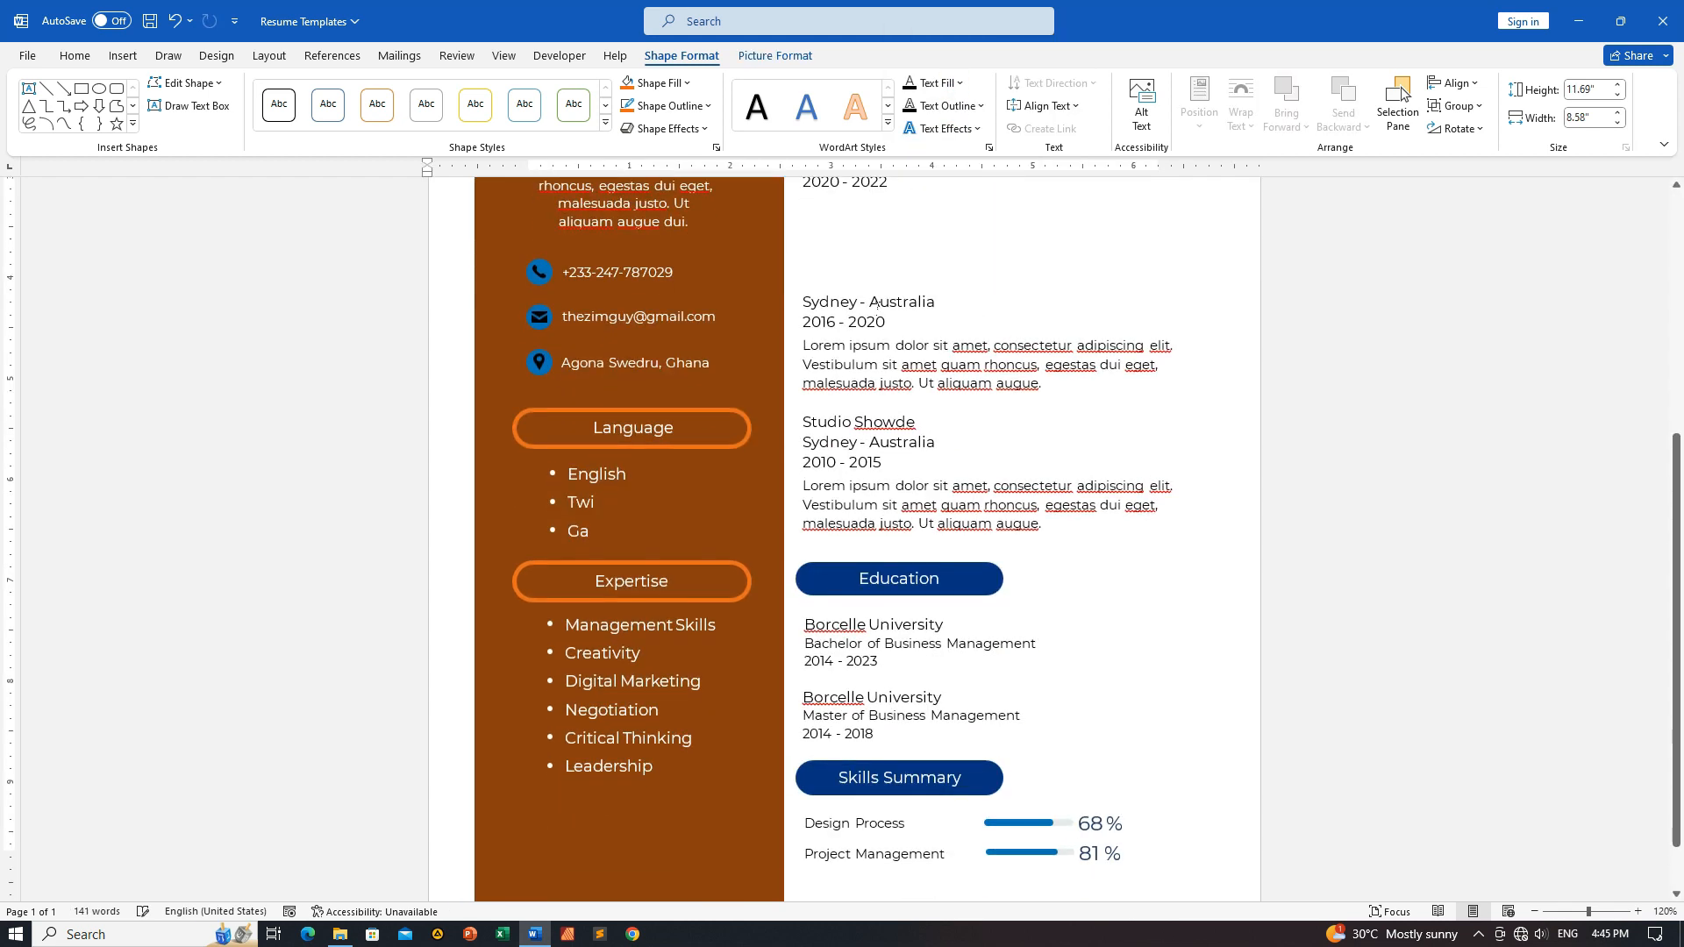
click(871, 300)
click(907, 297)
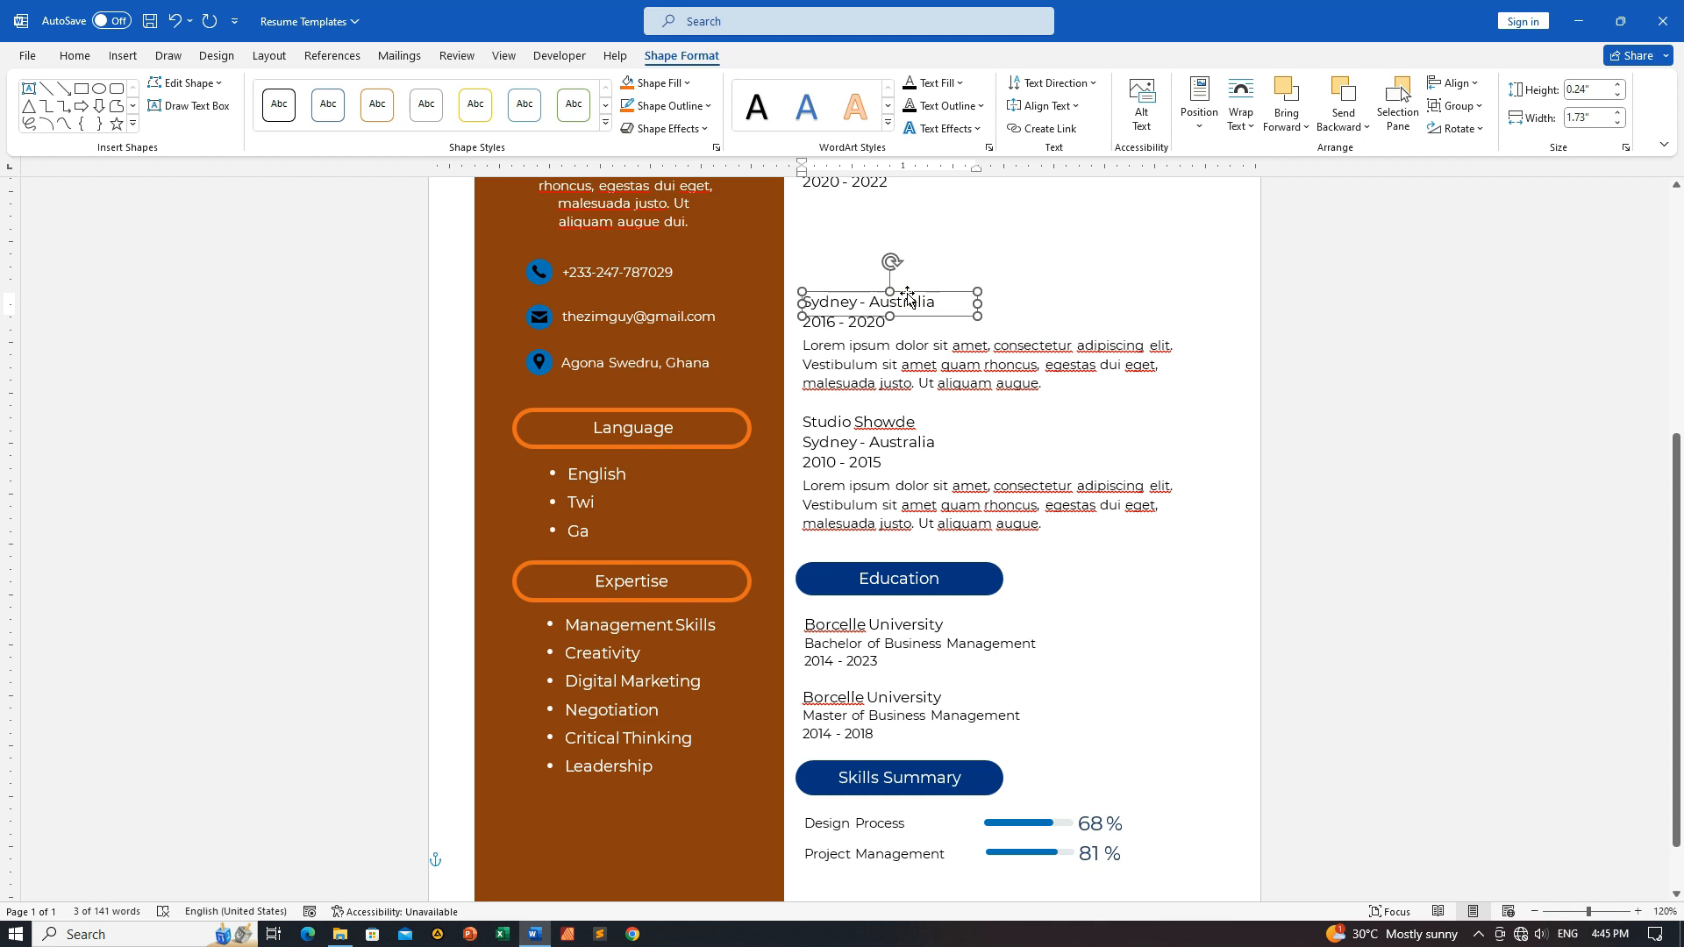
key(Delete)
click(873, 323)
click(901, 309)
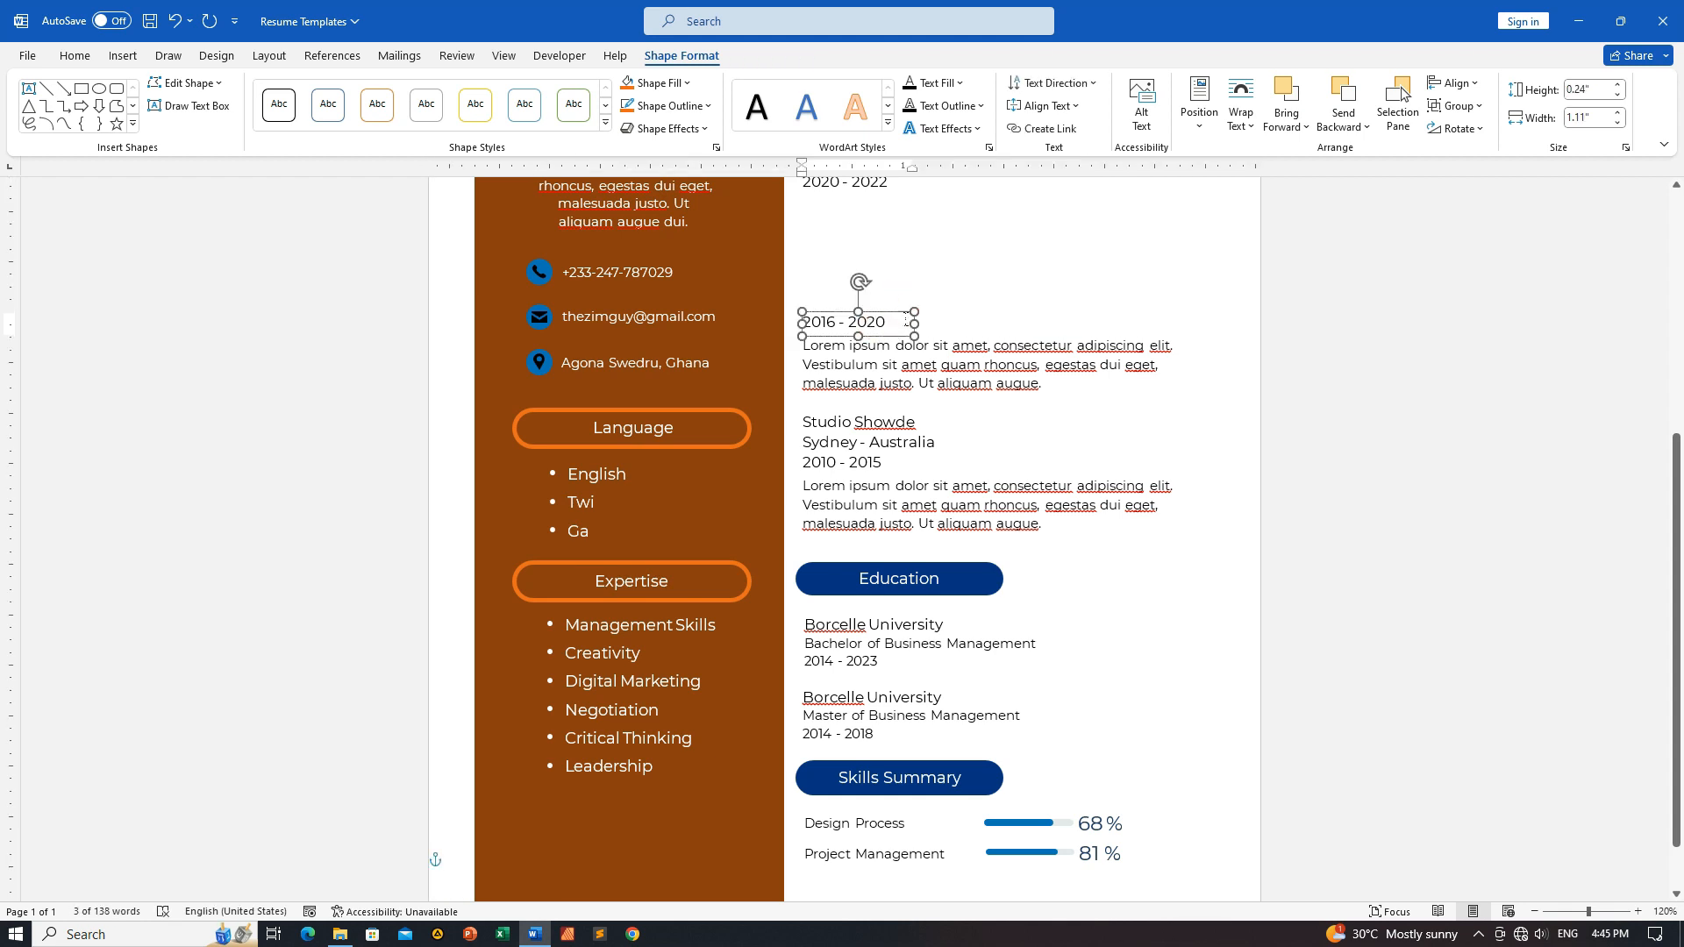
key(Delete)
Delete the three placeholder description lines that belong to the Wardiere Inc. entry, just above Studio Showde.
click(909, 345)
click(914, 336)
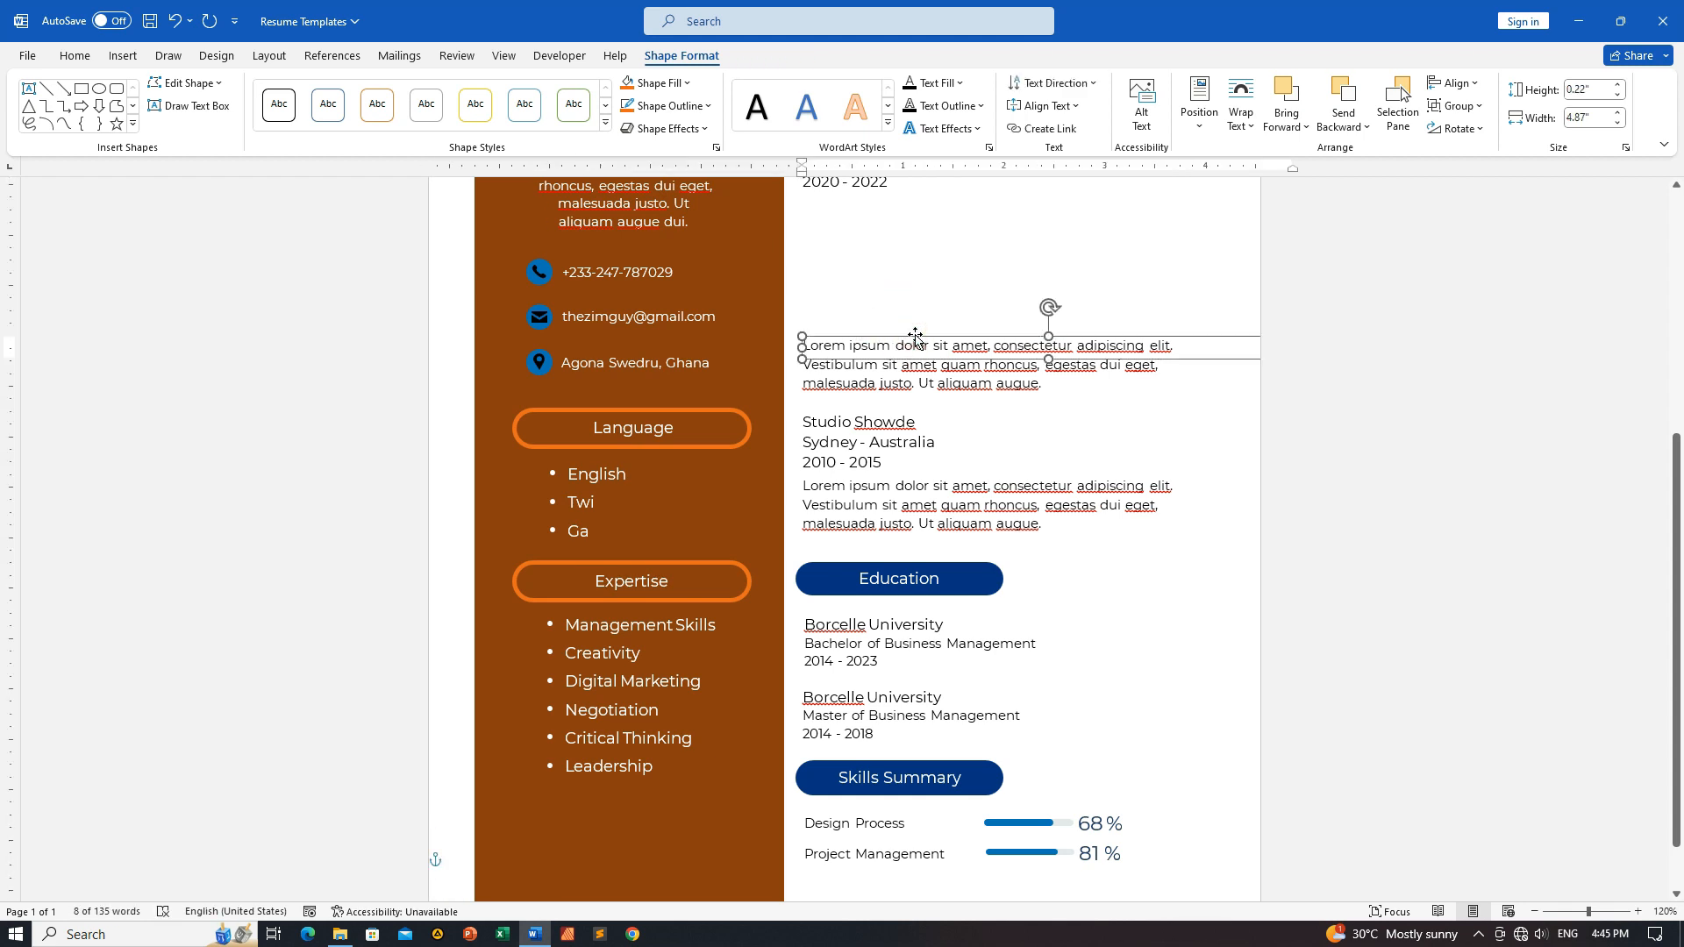
key(Delete)
click(906, 361)
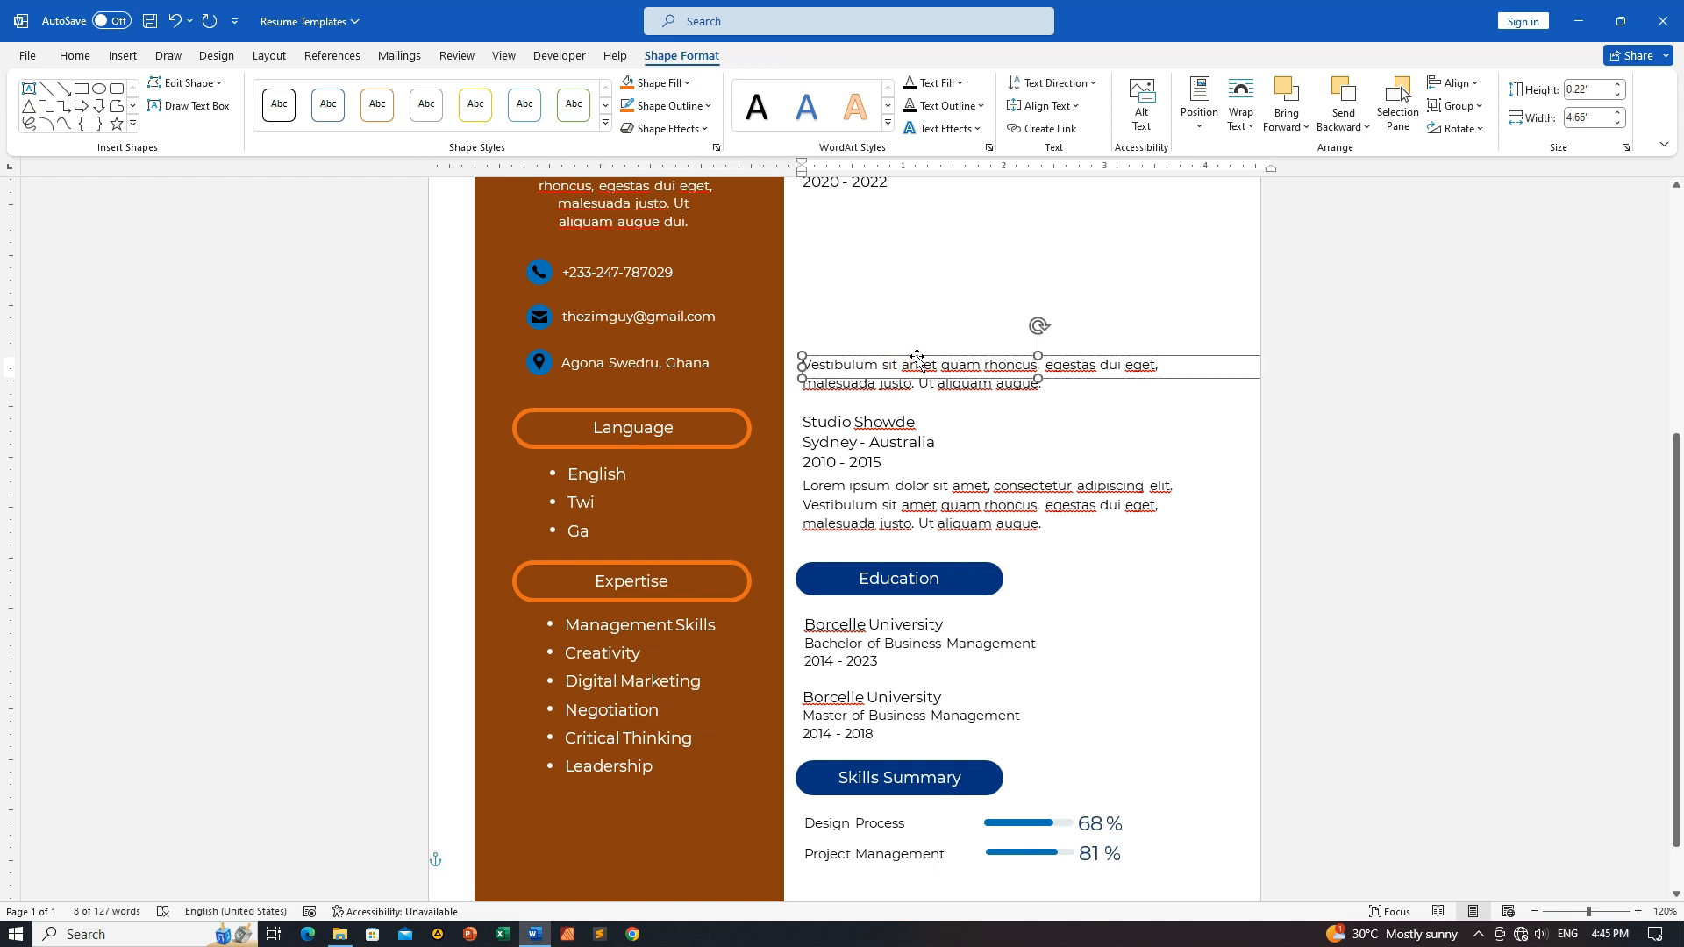
key(Delete)
click(892, 379)
click(894, 393)
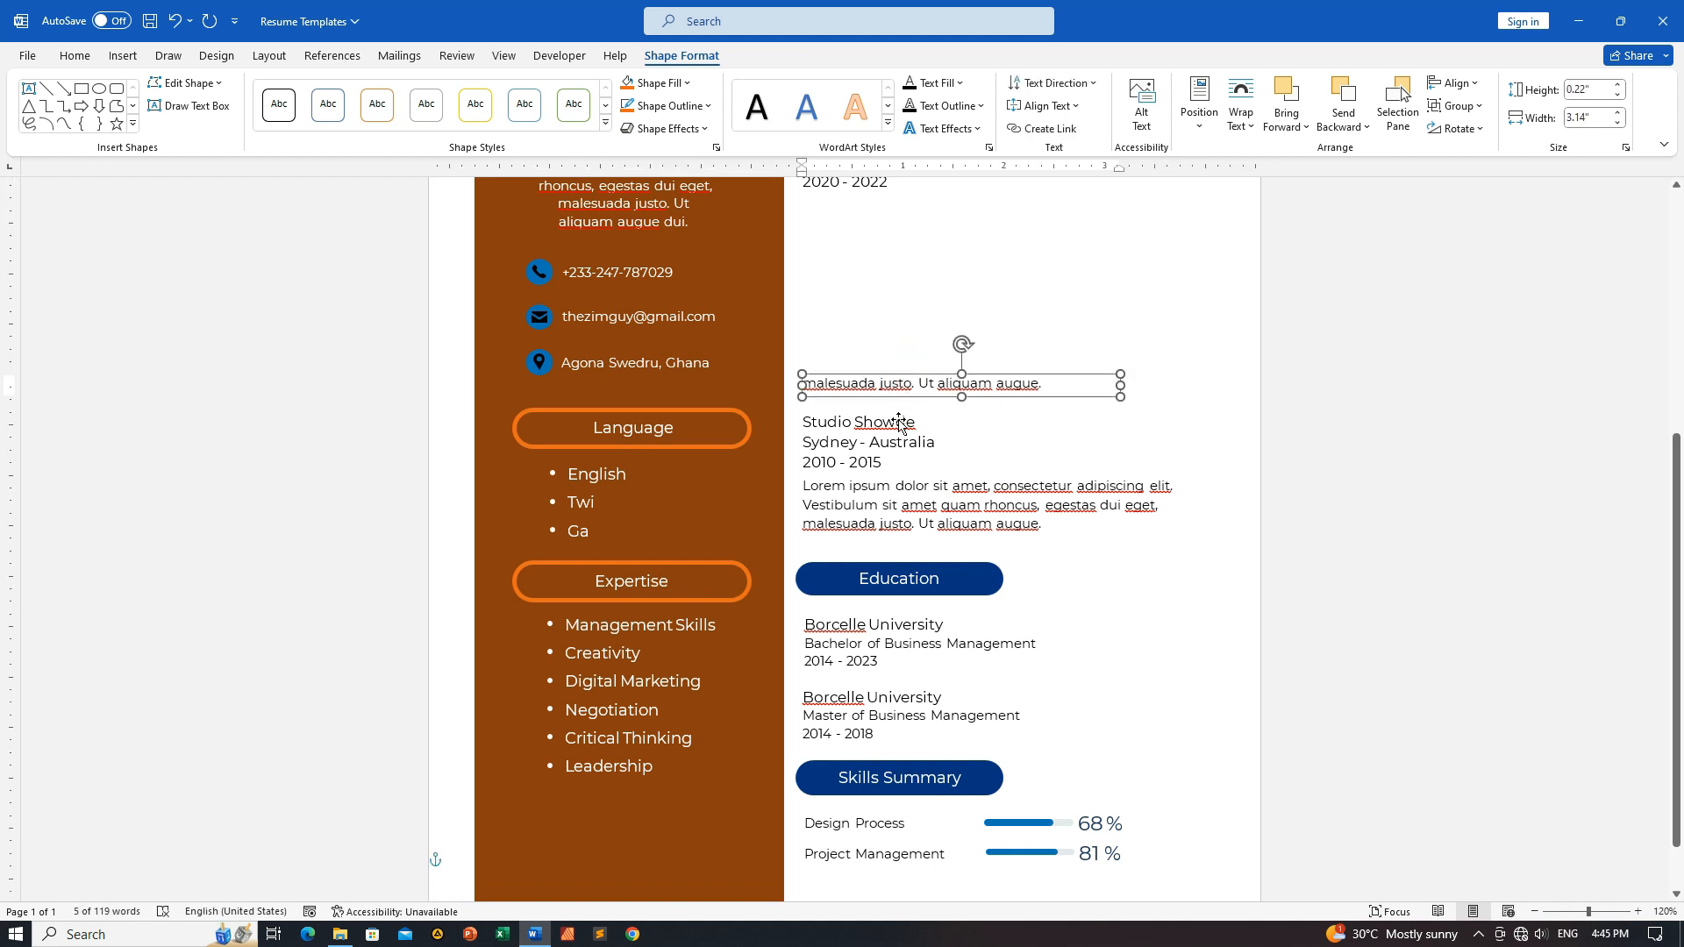
key(Delete)
Remove the Studio Showde name, its Sydney - Australia location and its 2010 - 2015 dates from the Experience section.
click(889, 419)
click(894, 412)
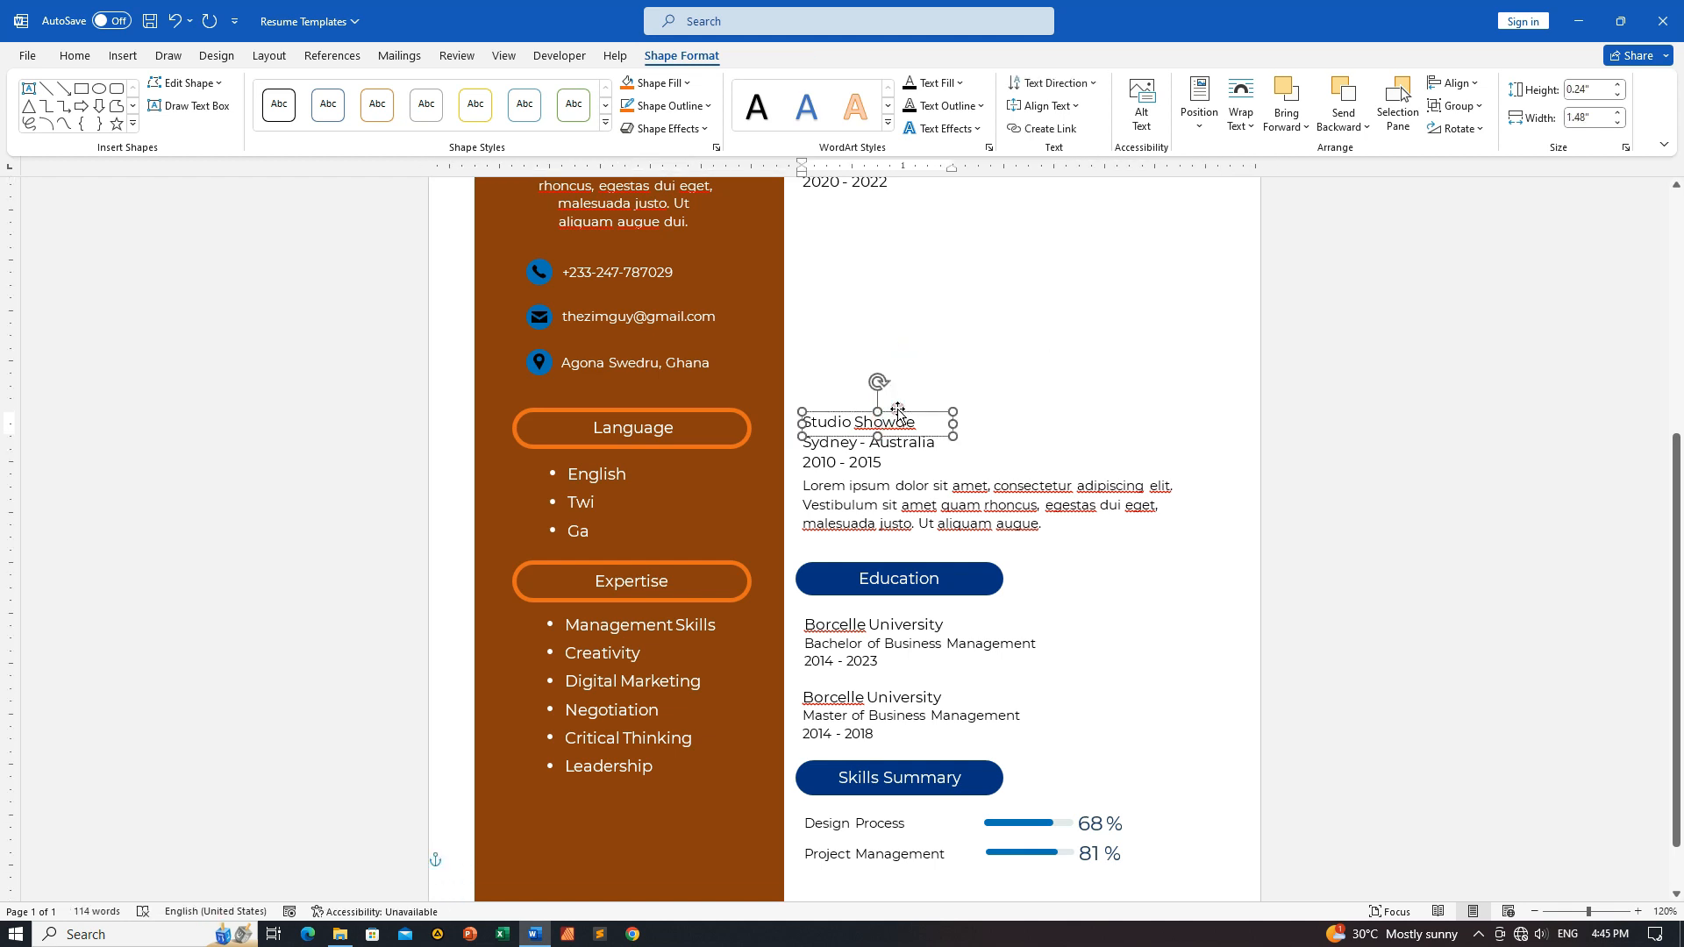
key(Delete)
click(895, 443)
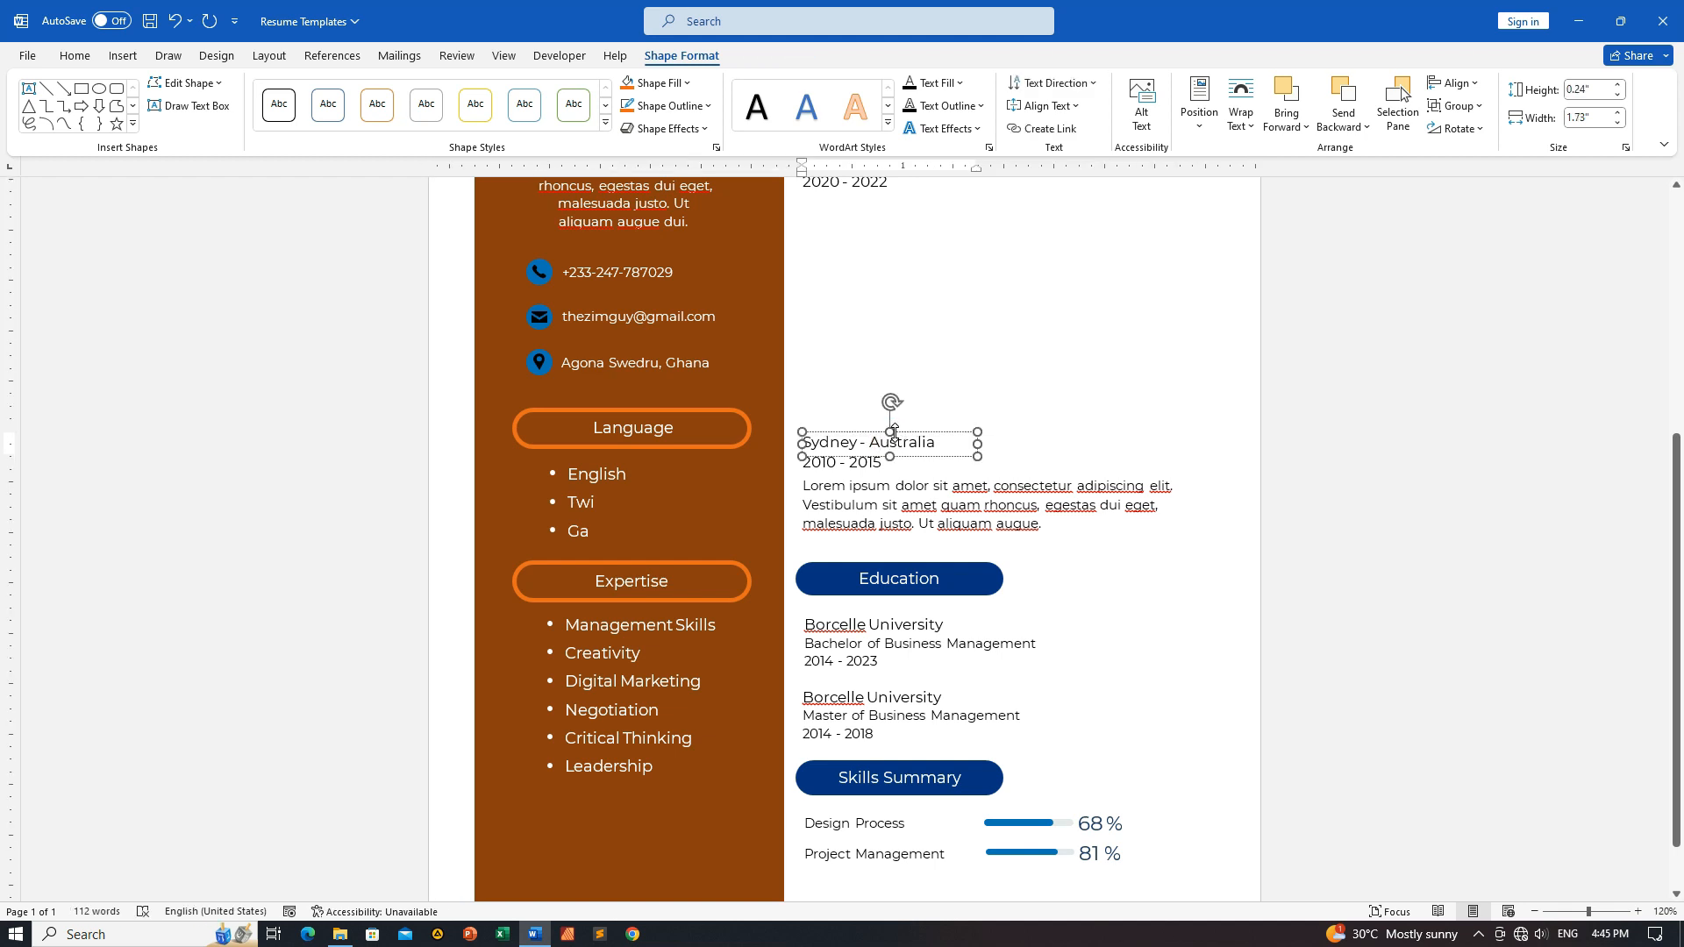
click(894, 432)
key(Delete)
click(895, 465)
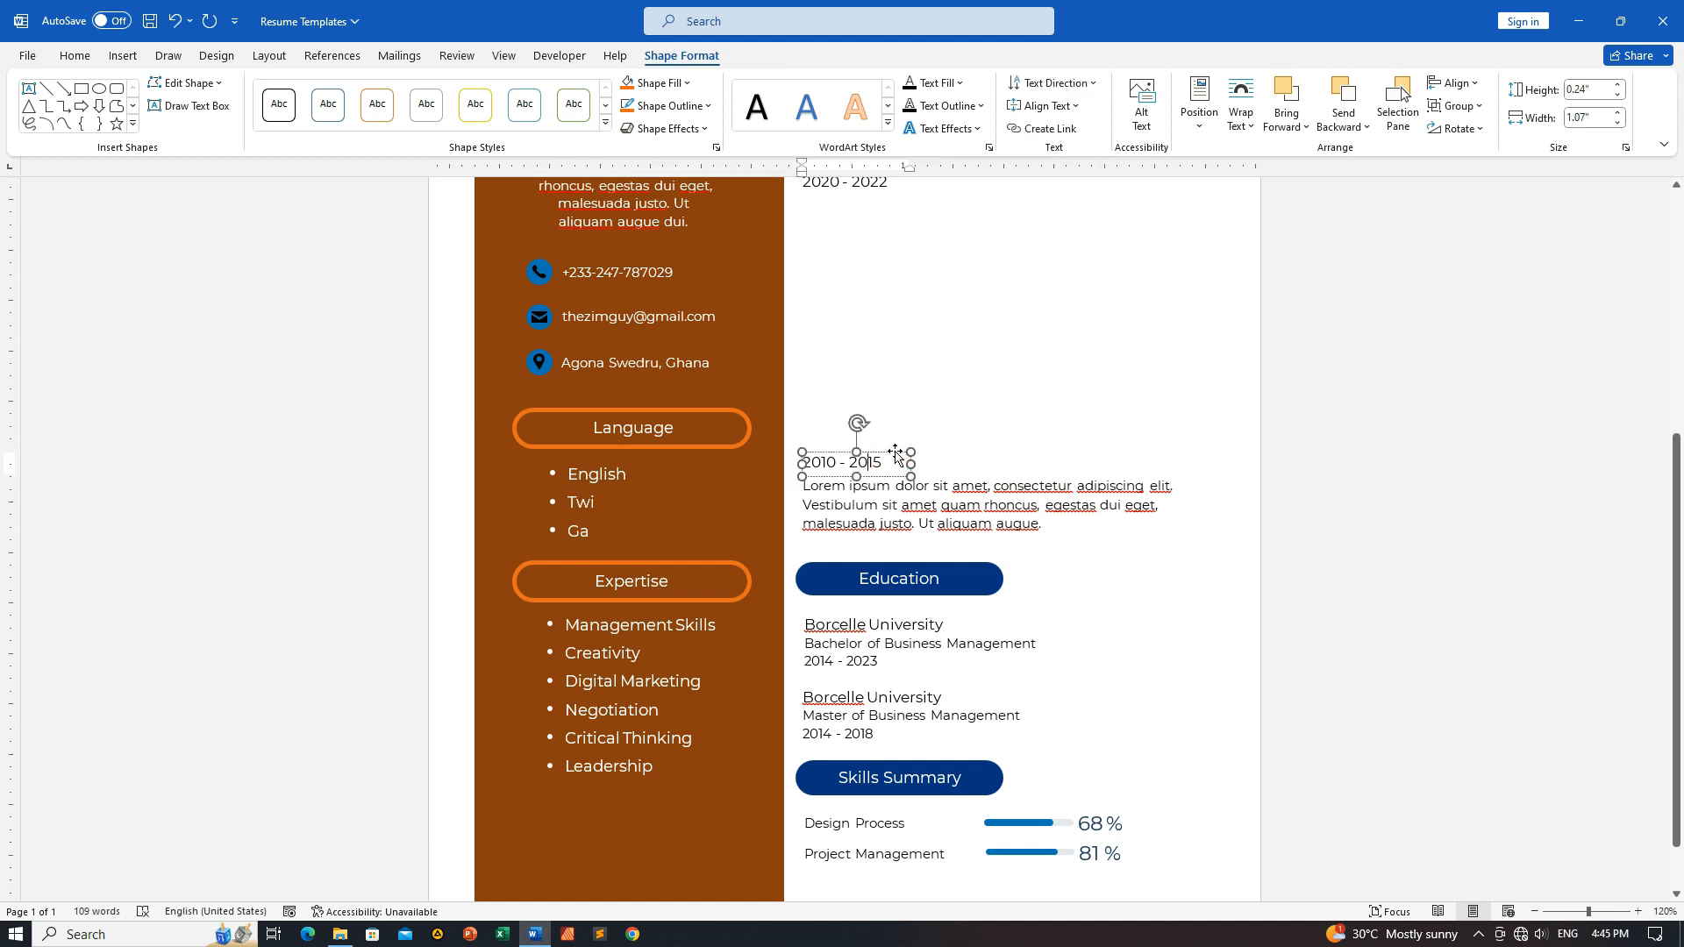
click(897, 478)
key(Delete)
Delete the remaining three placeholder description lines directly above the Education heading.
click(891, 485)
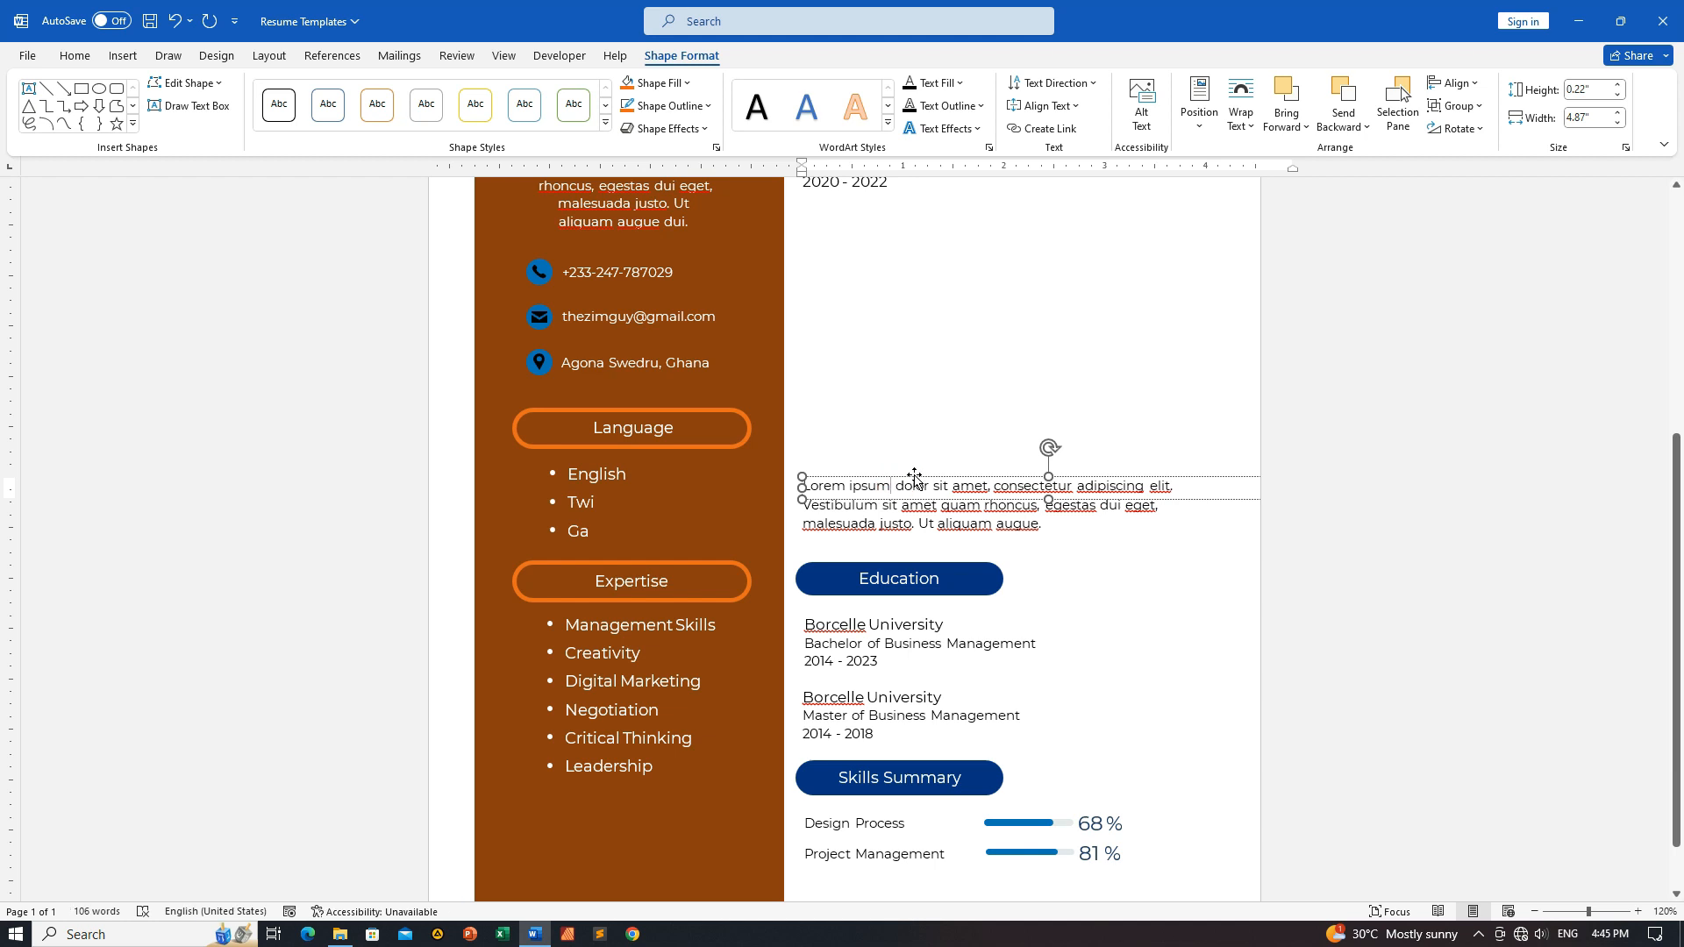
click(899, 500)
key(Delete)
click(906, 503)
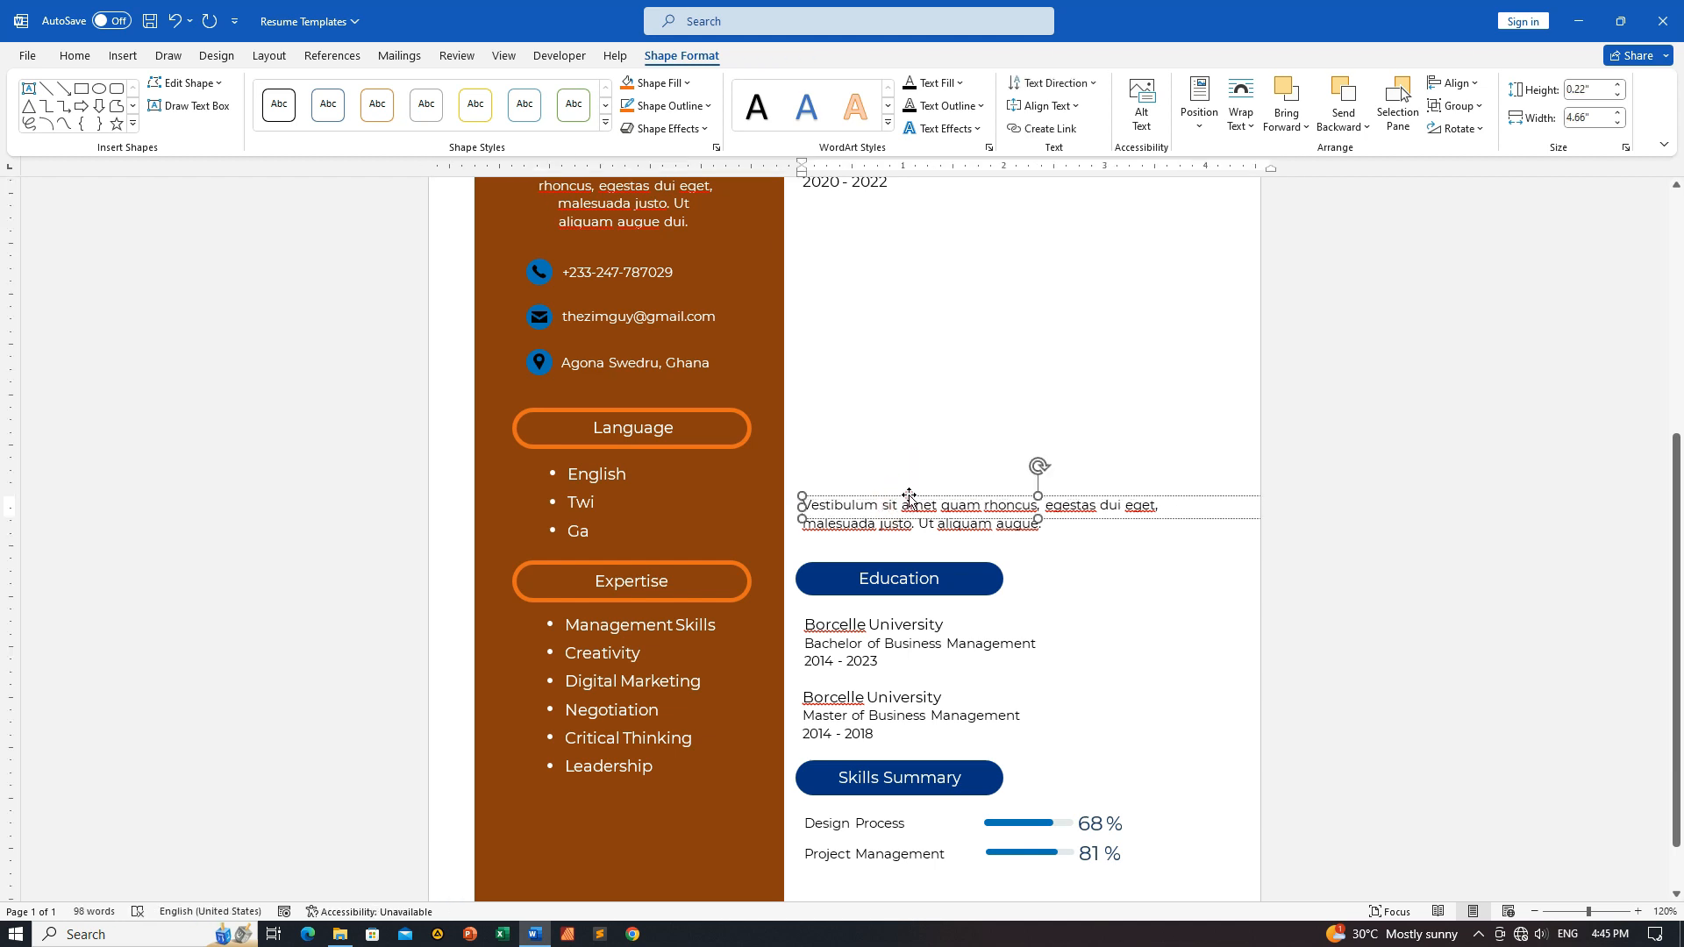
click(885, 520)
key(Delete)
click(882, 524)
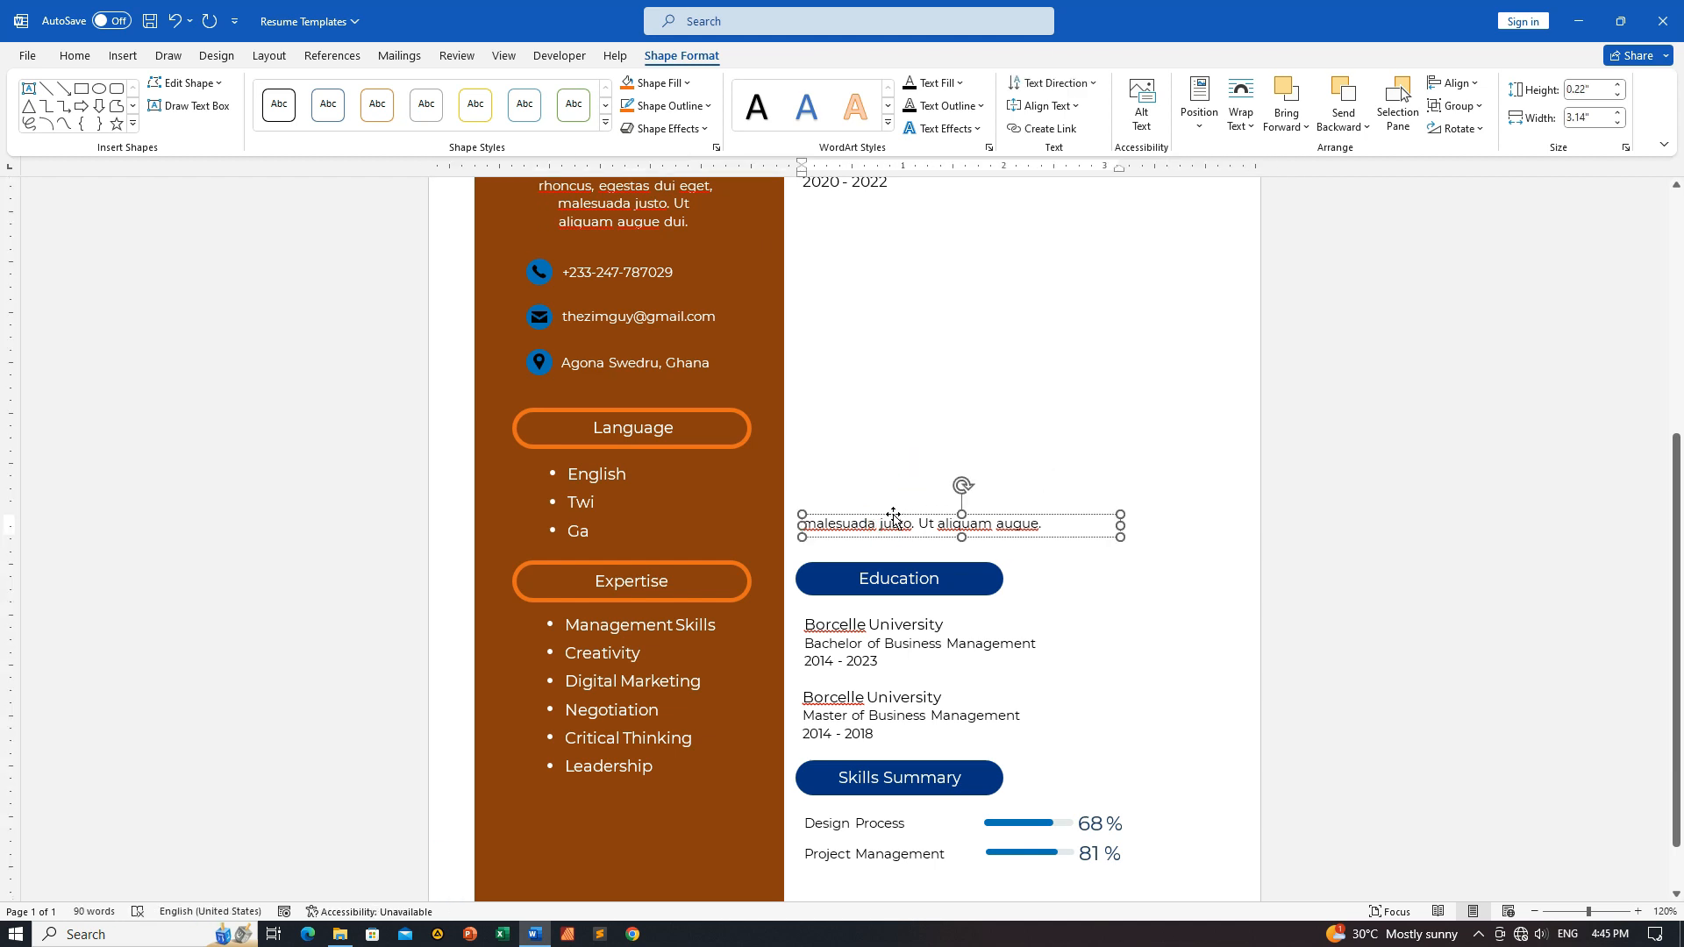
click(893, 517)
key(Delete)
scroll(939, 447, up, 3)
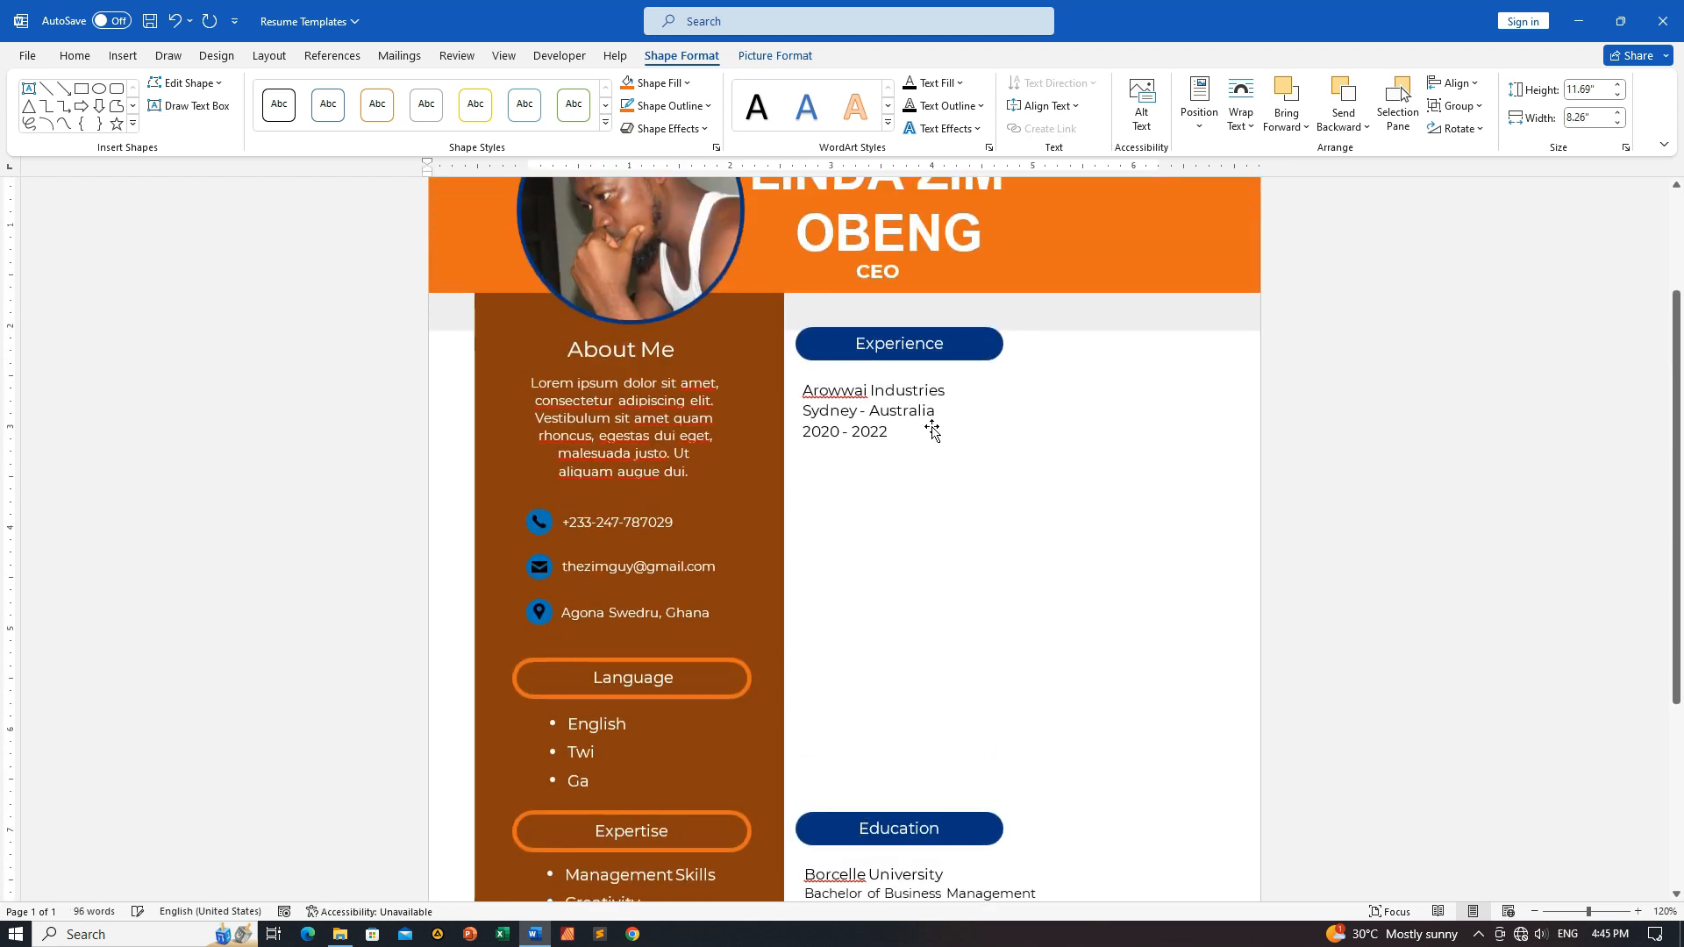
Delete the 2020 - 2022 dates and the Sydney - Australia location beneath Arowwai Industries in the Experience section.
click(903, 432)
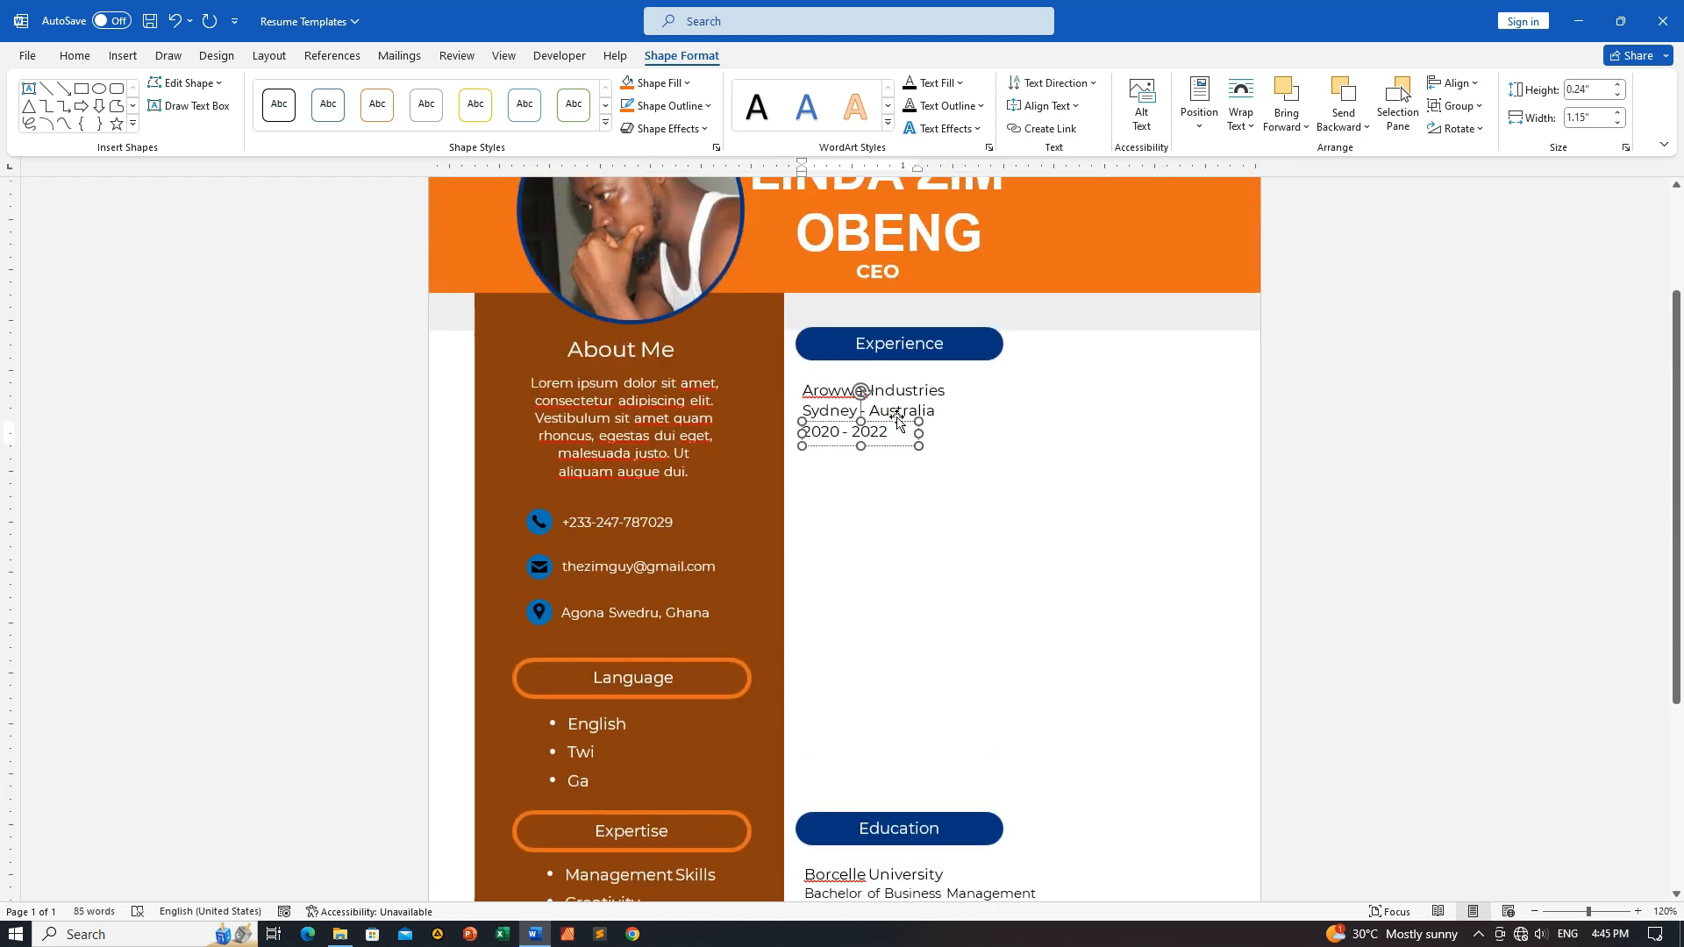
click(898, 420)
key(Delete)
click(904, 410)
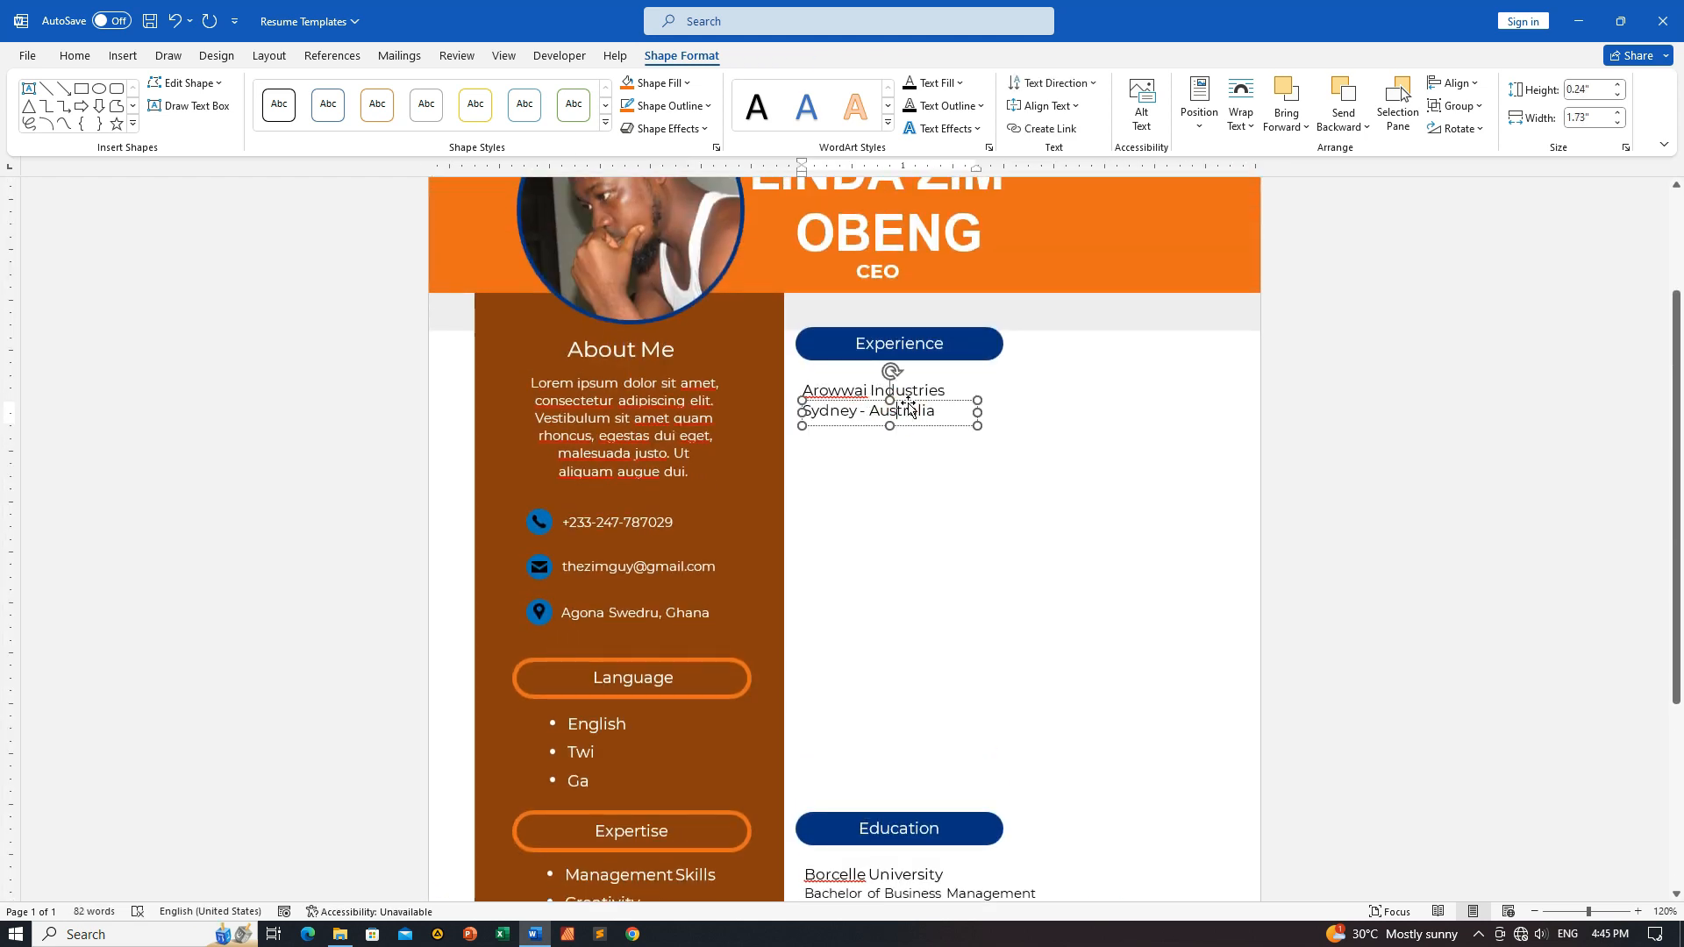
click(909, 402)
key(Delete)
Enlarge the Arowwai Industries text box to about 4.11" high and 4.08" wide, filling the space above Education.
click(902, 392)
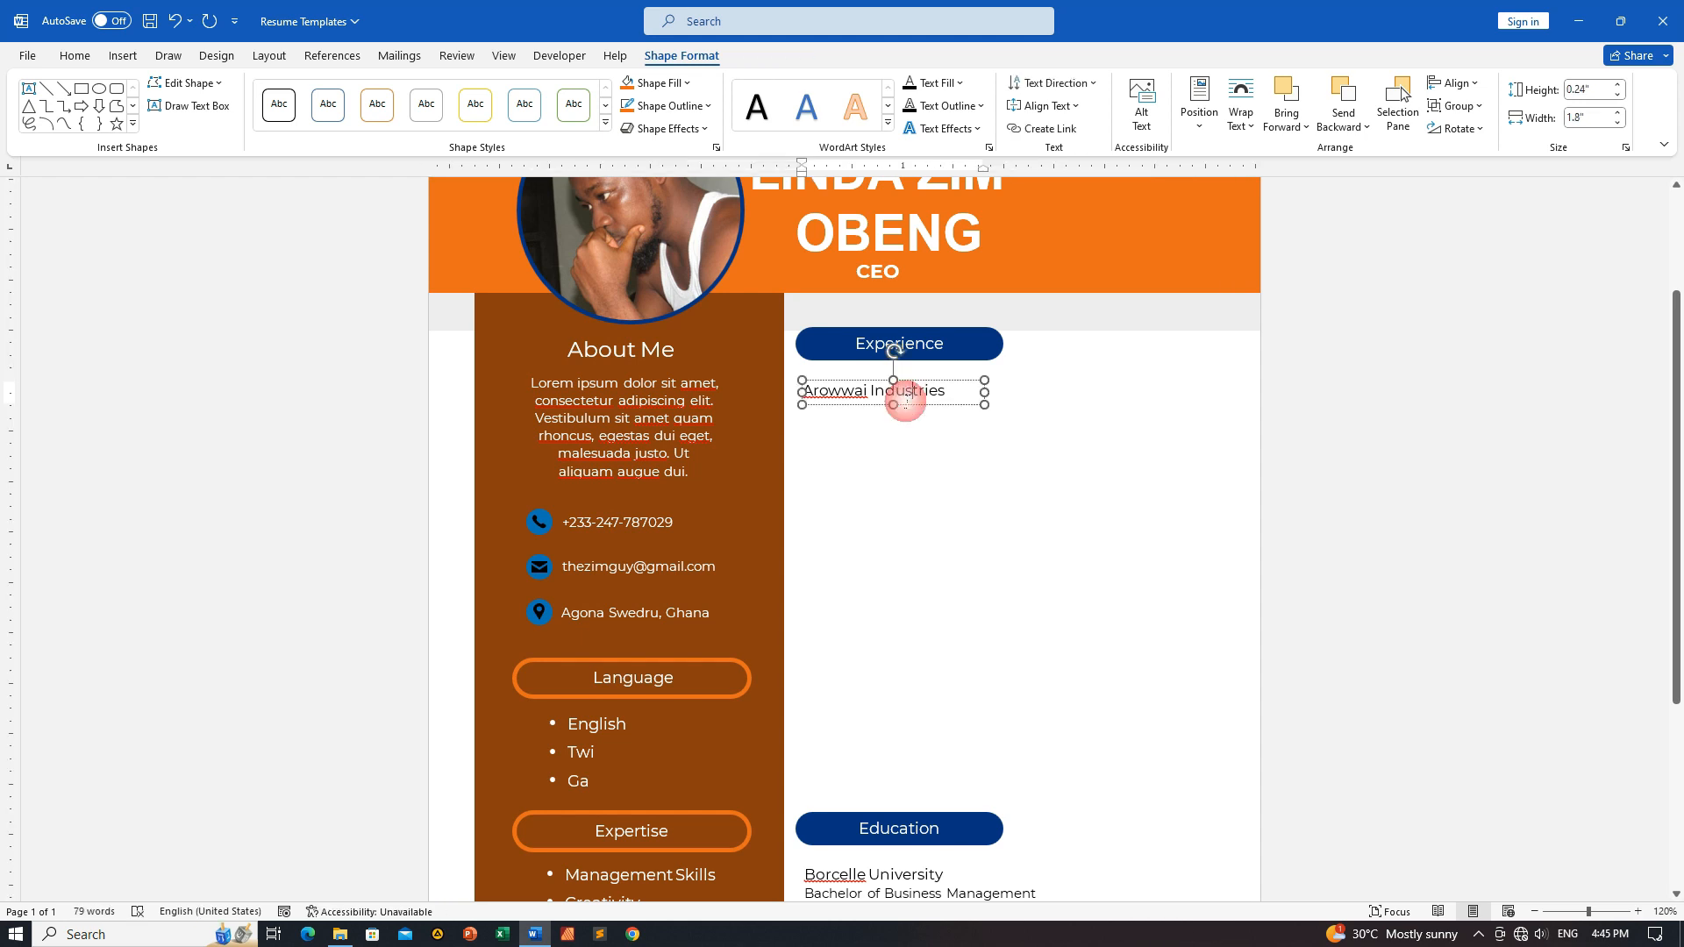
drag(891, 395, 906, 796)
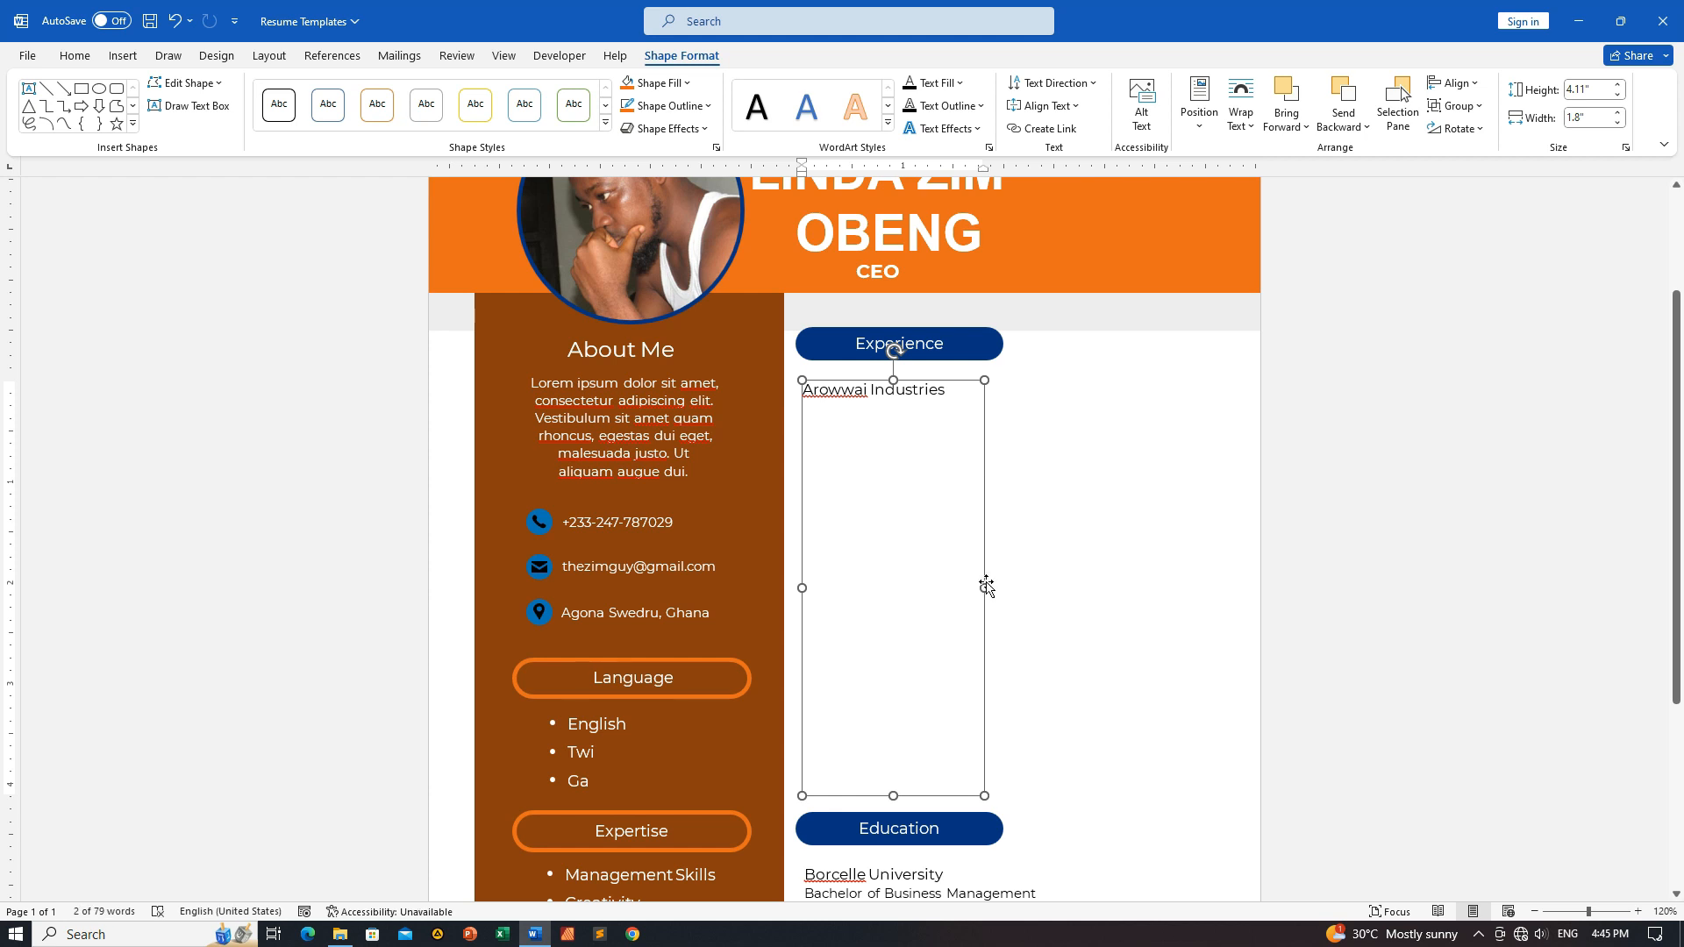
drag(986, 588, 1216, 588)
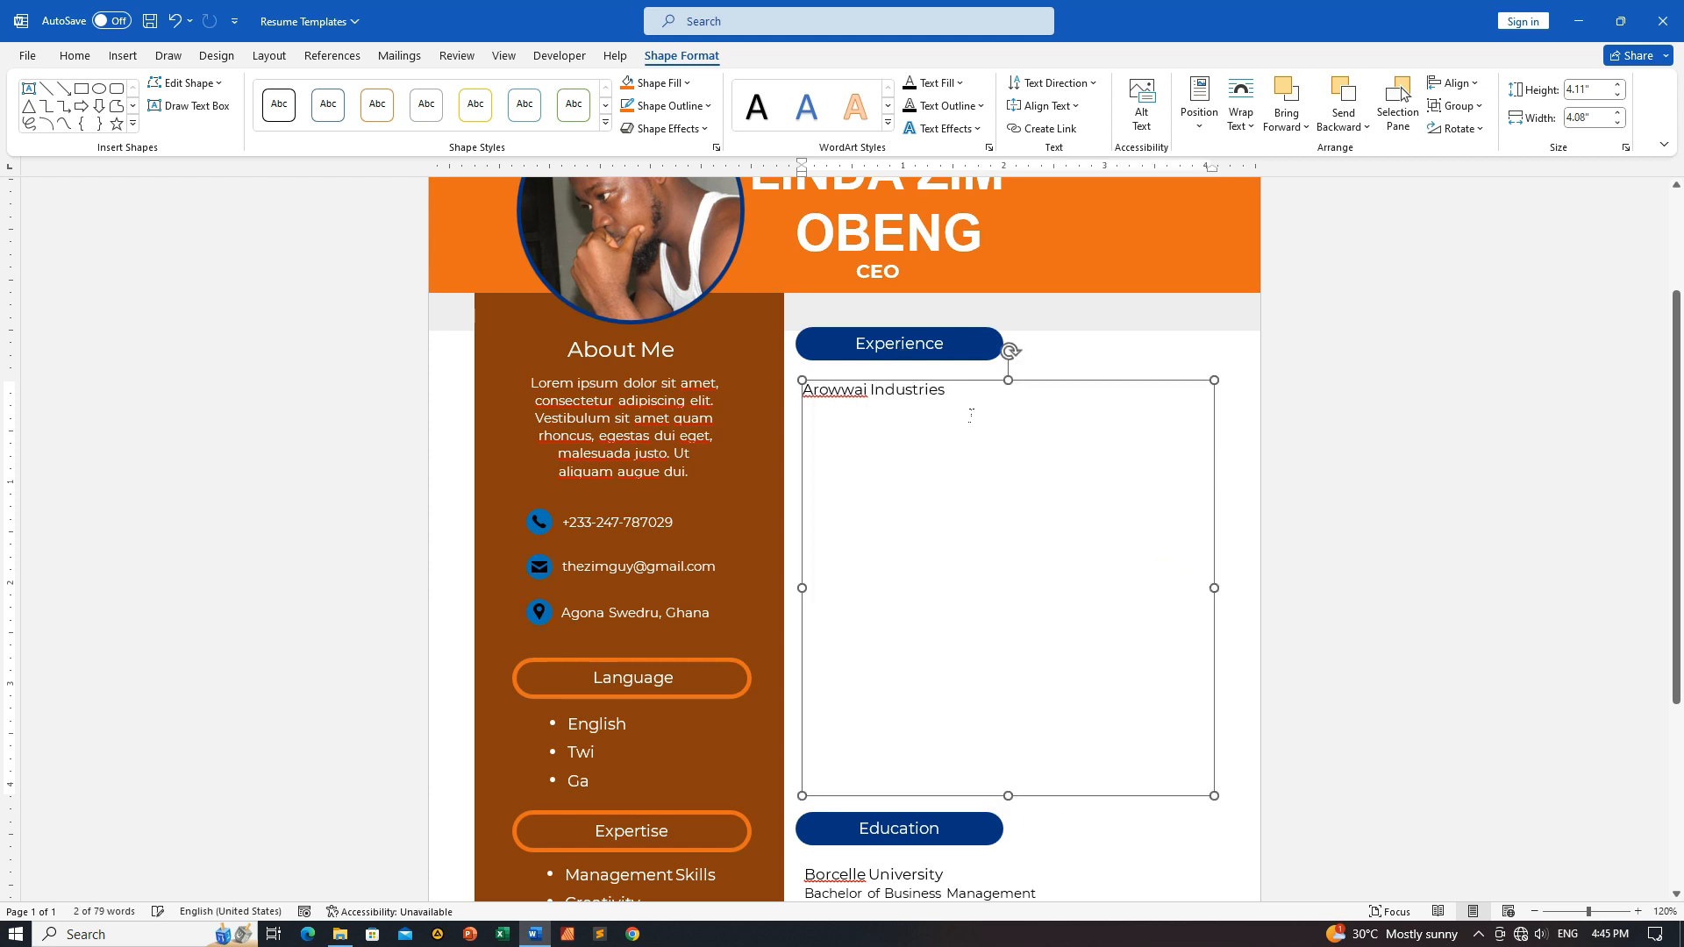
Below Arowwai Industries, add 2021 – 2023, a blank line, and the filler lines SDFSJFKJSFK and SDKFJSKFJSKFJKSFJ.
click(966, 399)
key(Return)
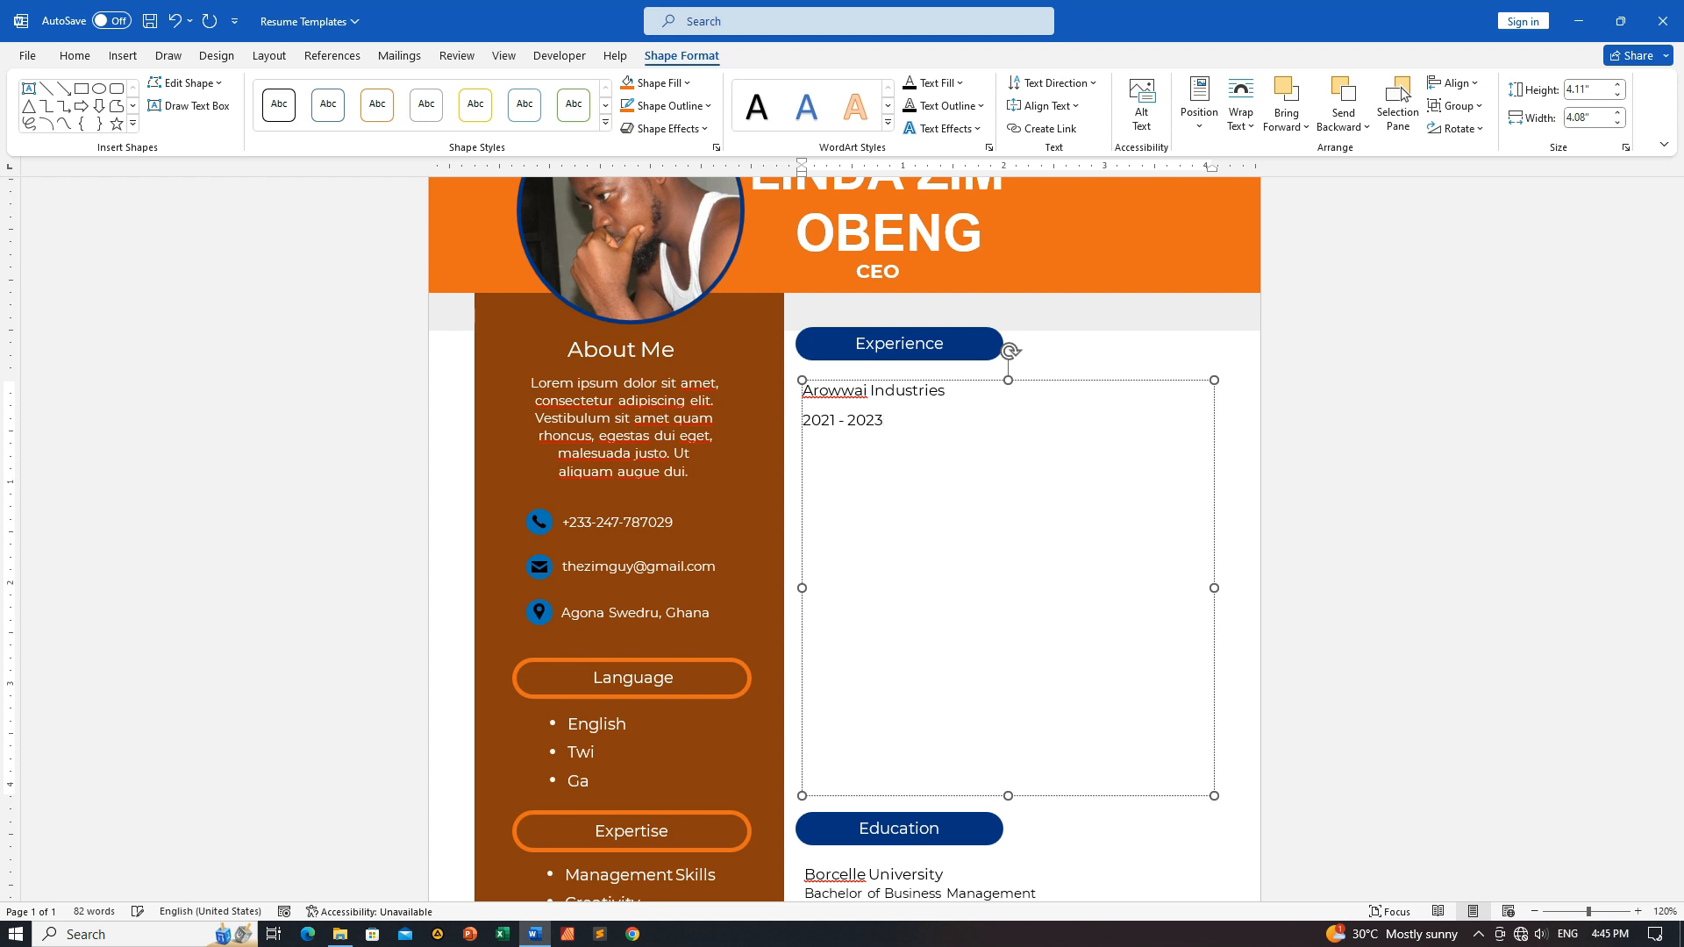
key(Return)
text(DKFJSKFJSKFJKSFJ)
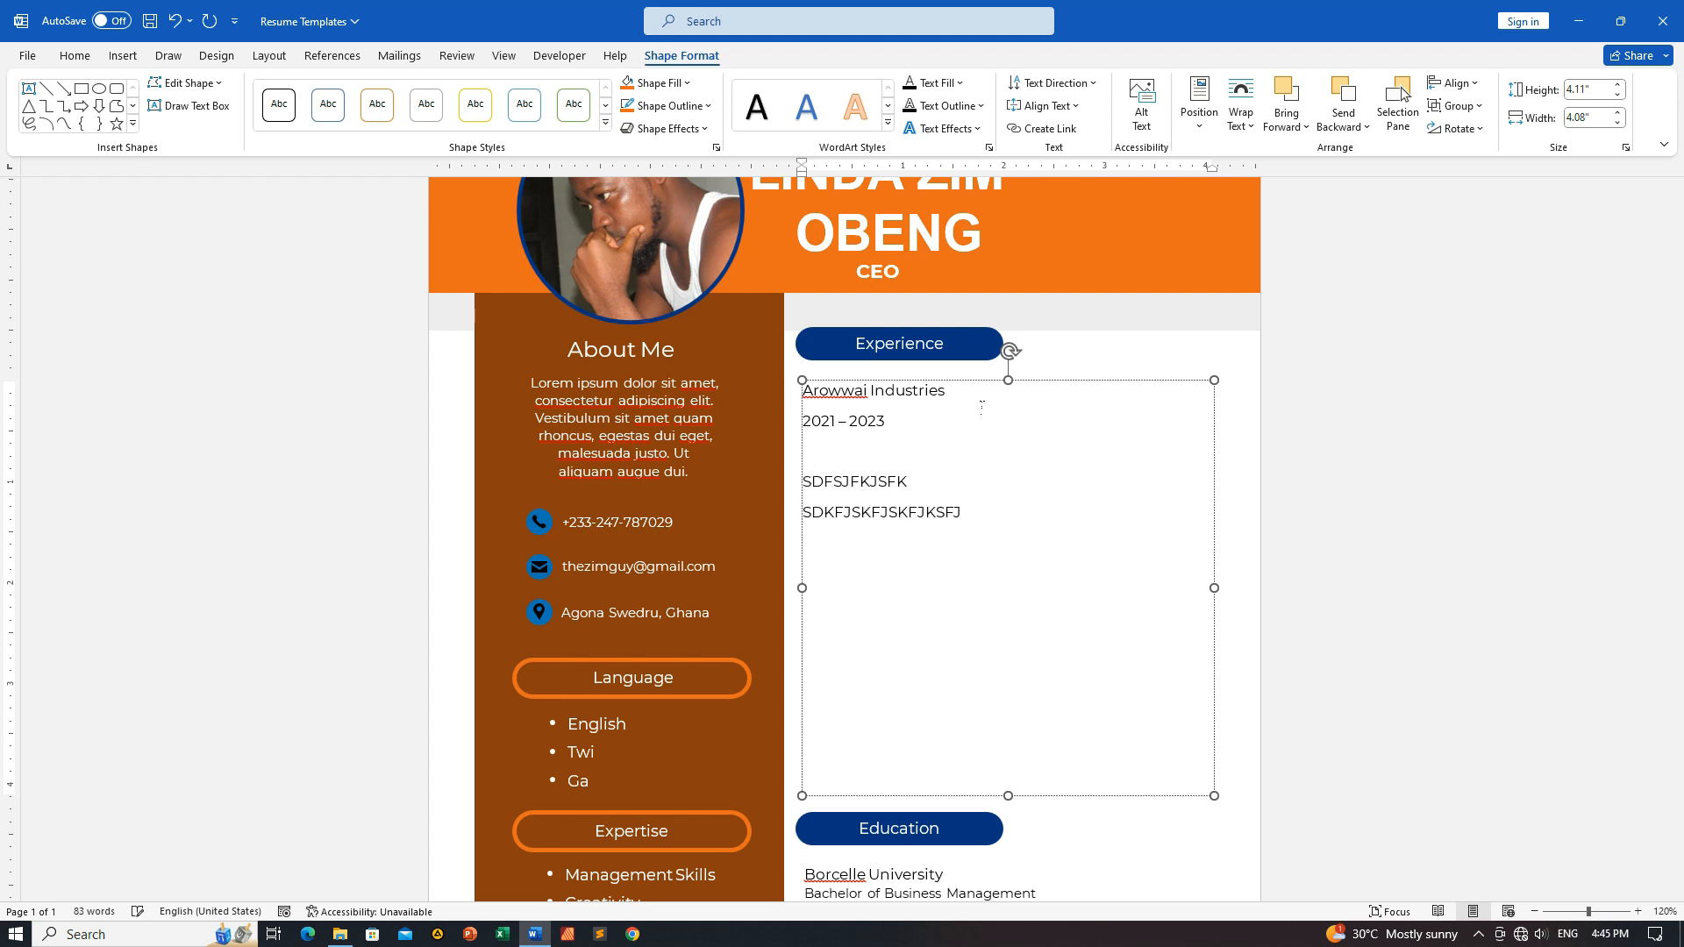
Remove the space after paragraphs from all the text in the Experience text box.
drag(968, 513, 804, 391)
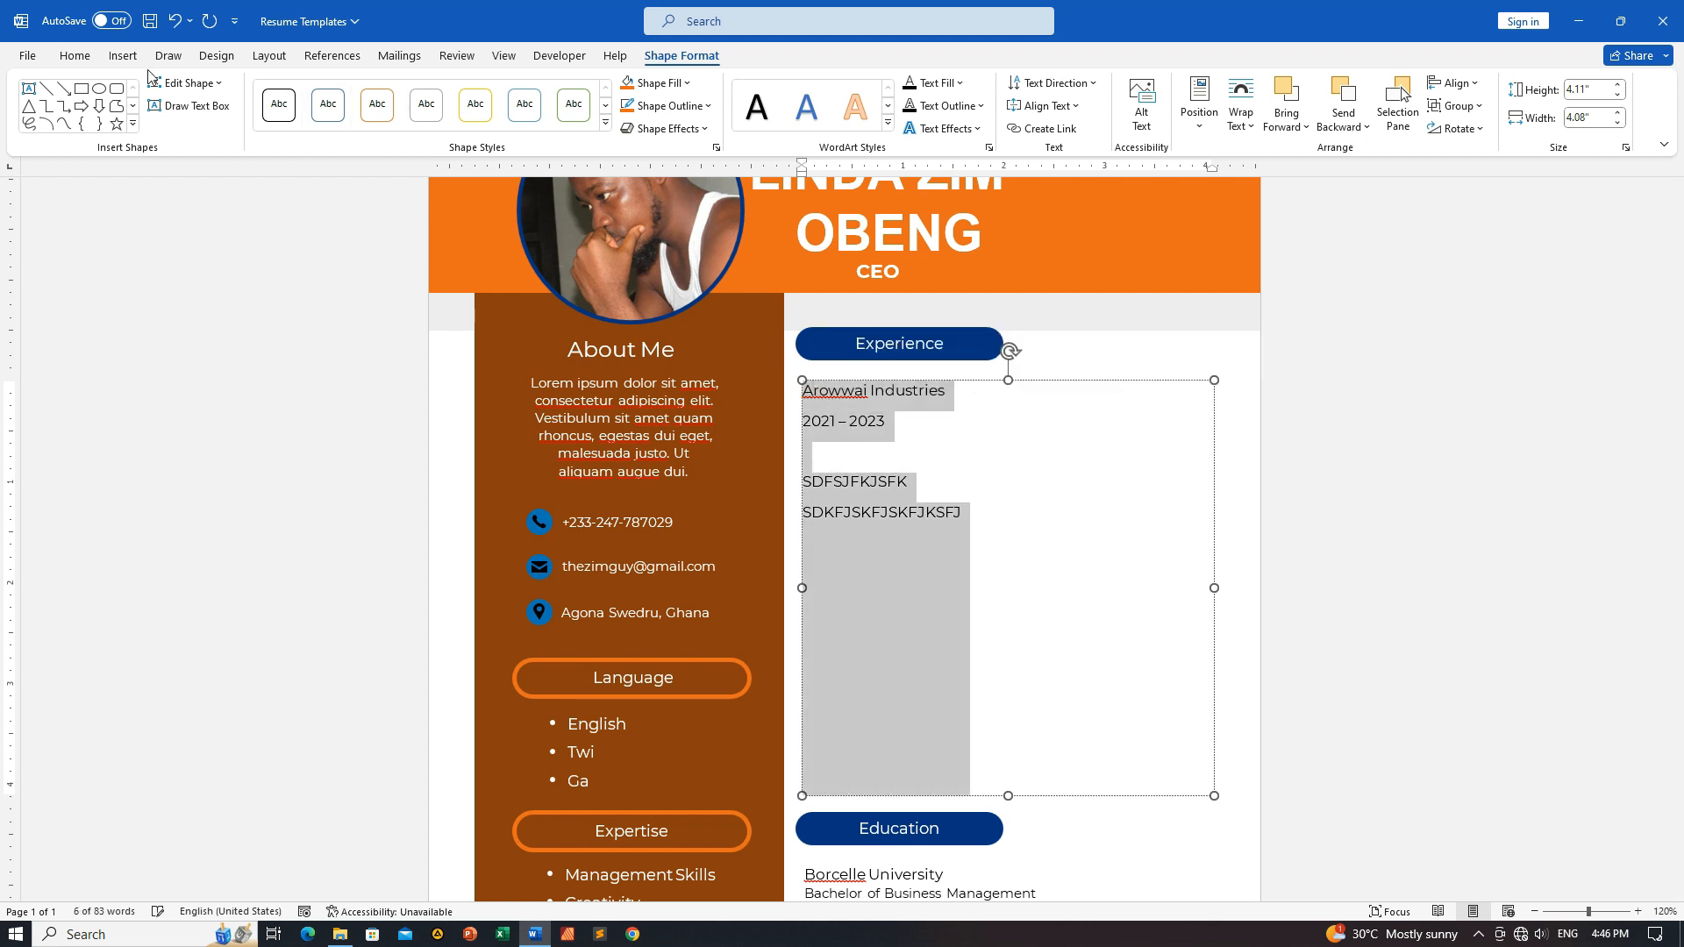
click(88, 58)
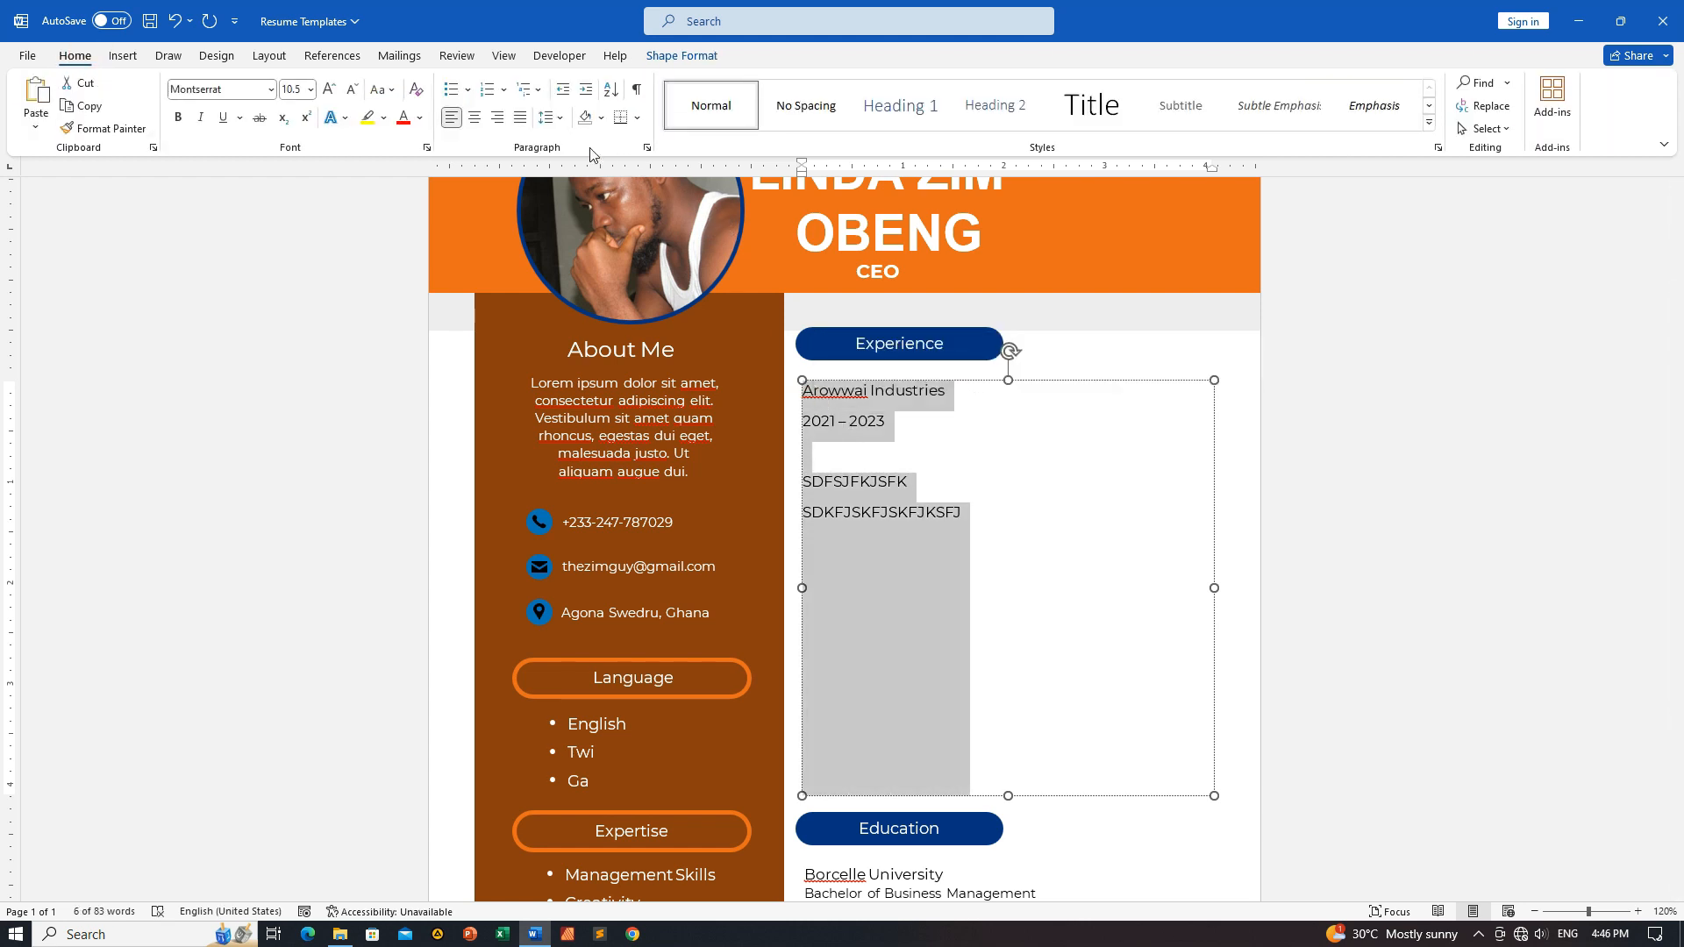
click(561, 122)
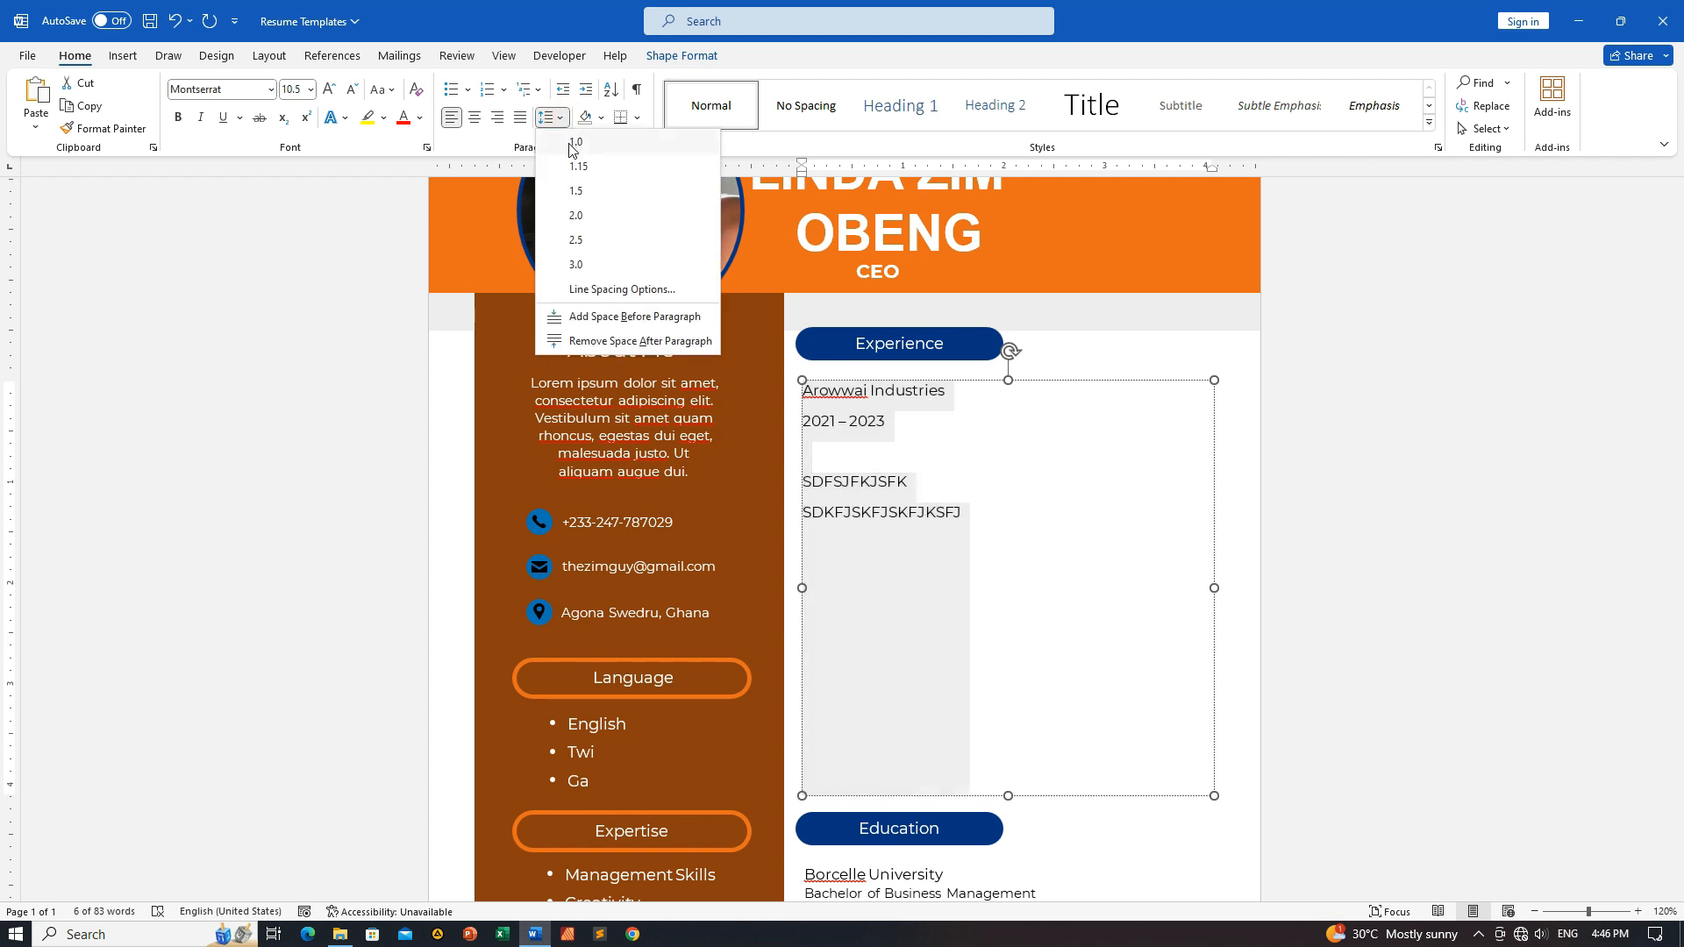
click(608, 339)
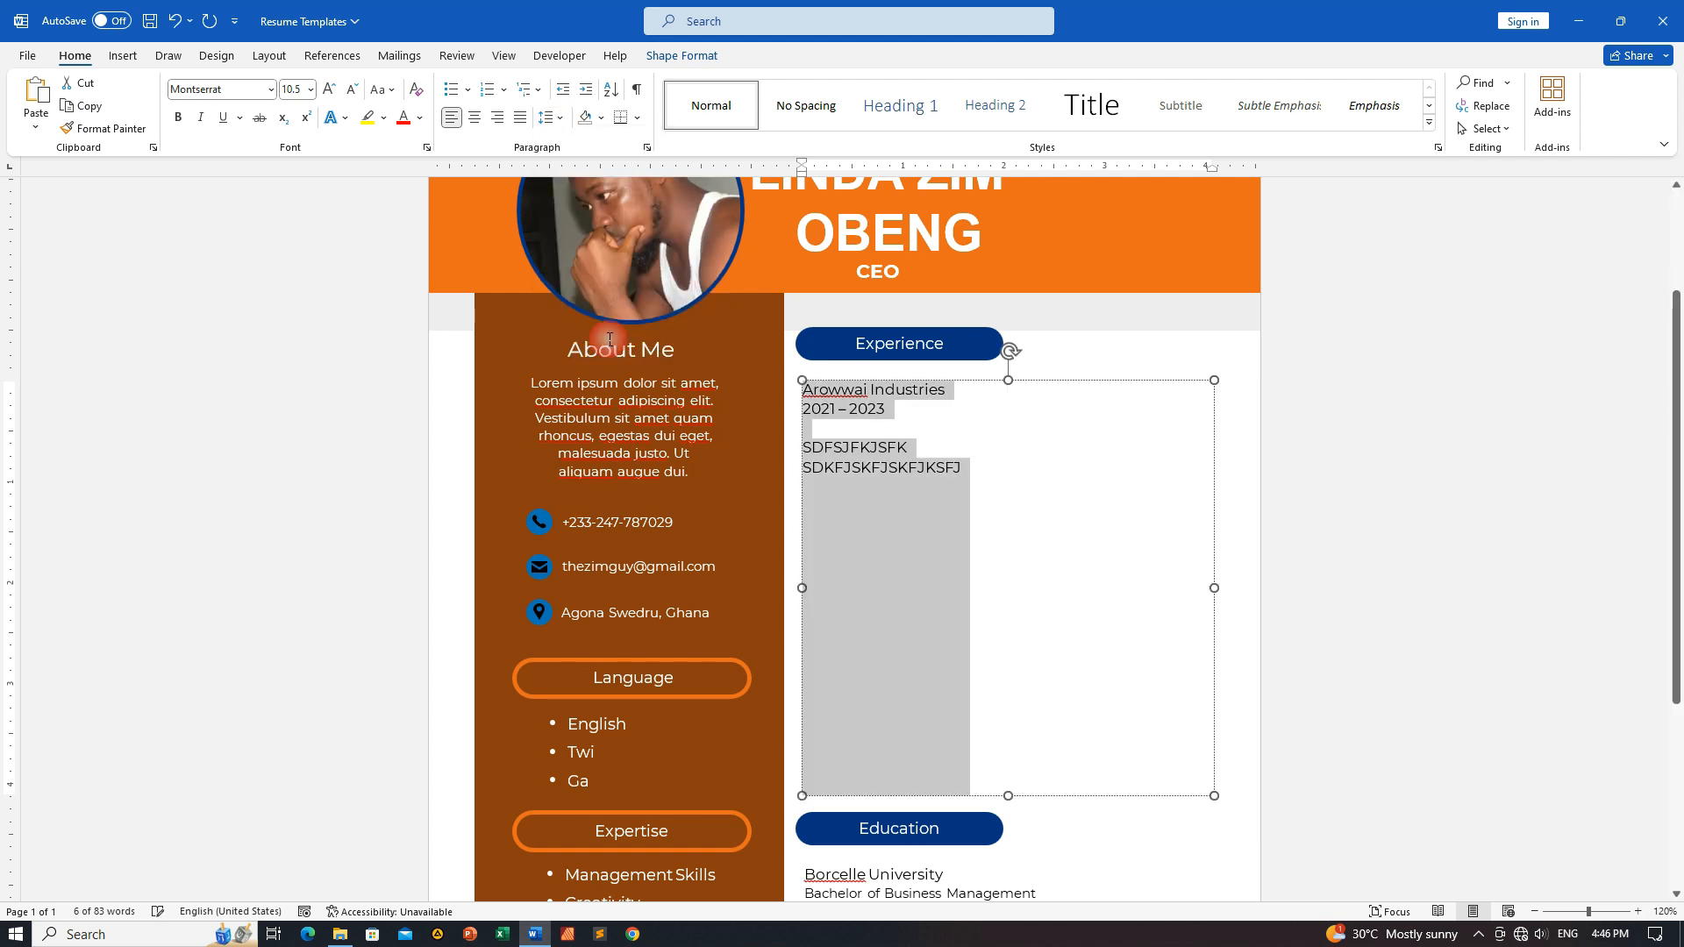
click(919, 482)
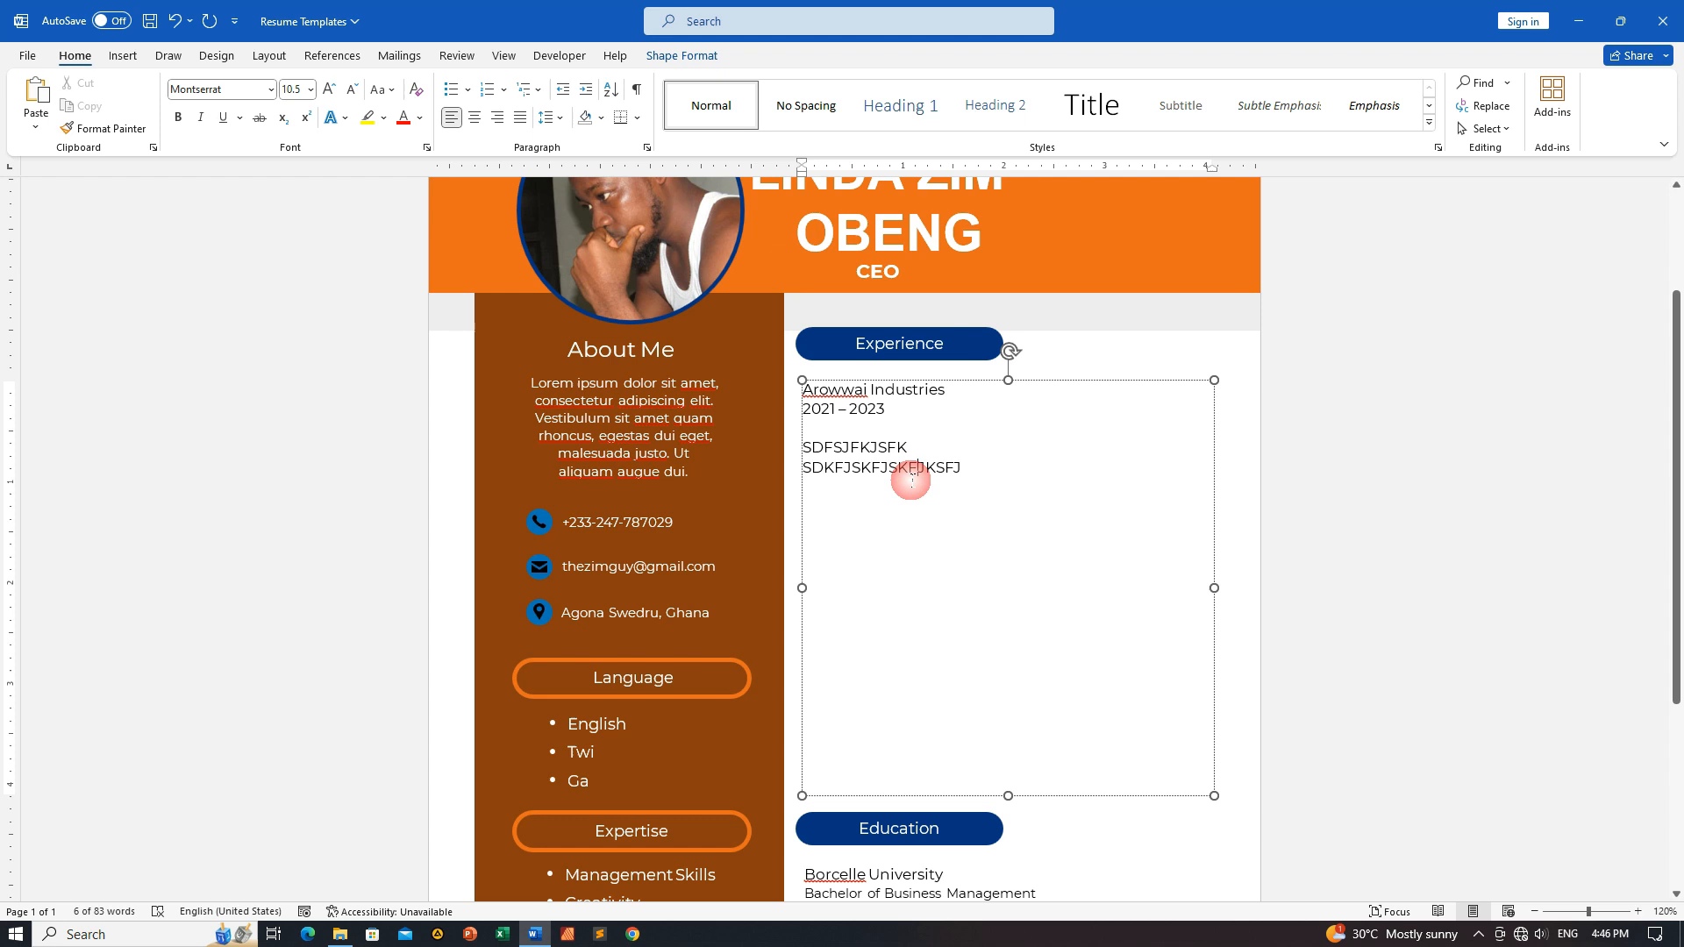
Add 2014 – 2020, a blank line, DGKLDGJ FDG DFG, IDFOG DFG and 2010 - 2013 beneath the last Experience line.
click(974, 474)
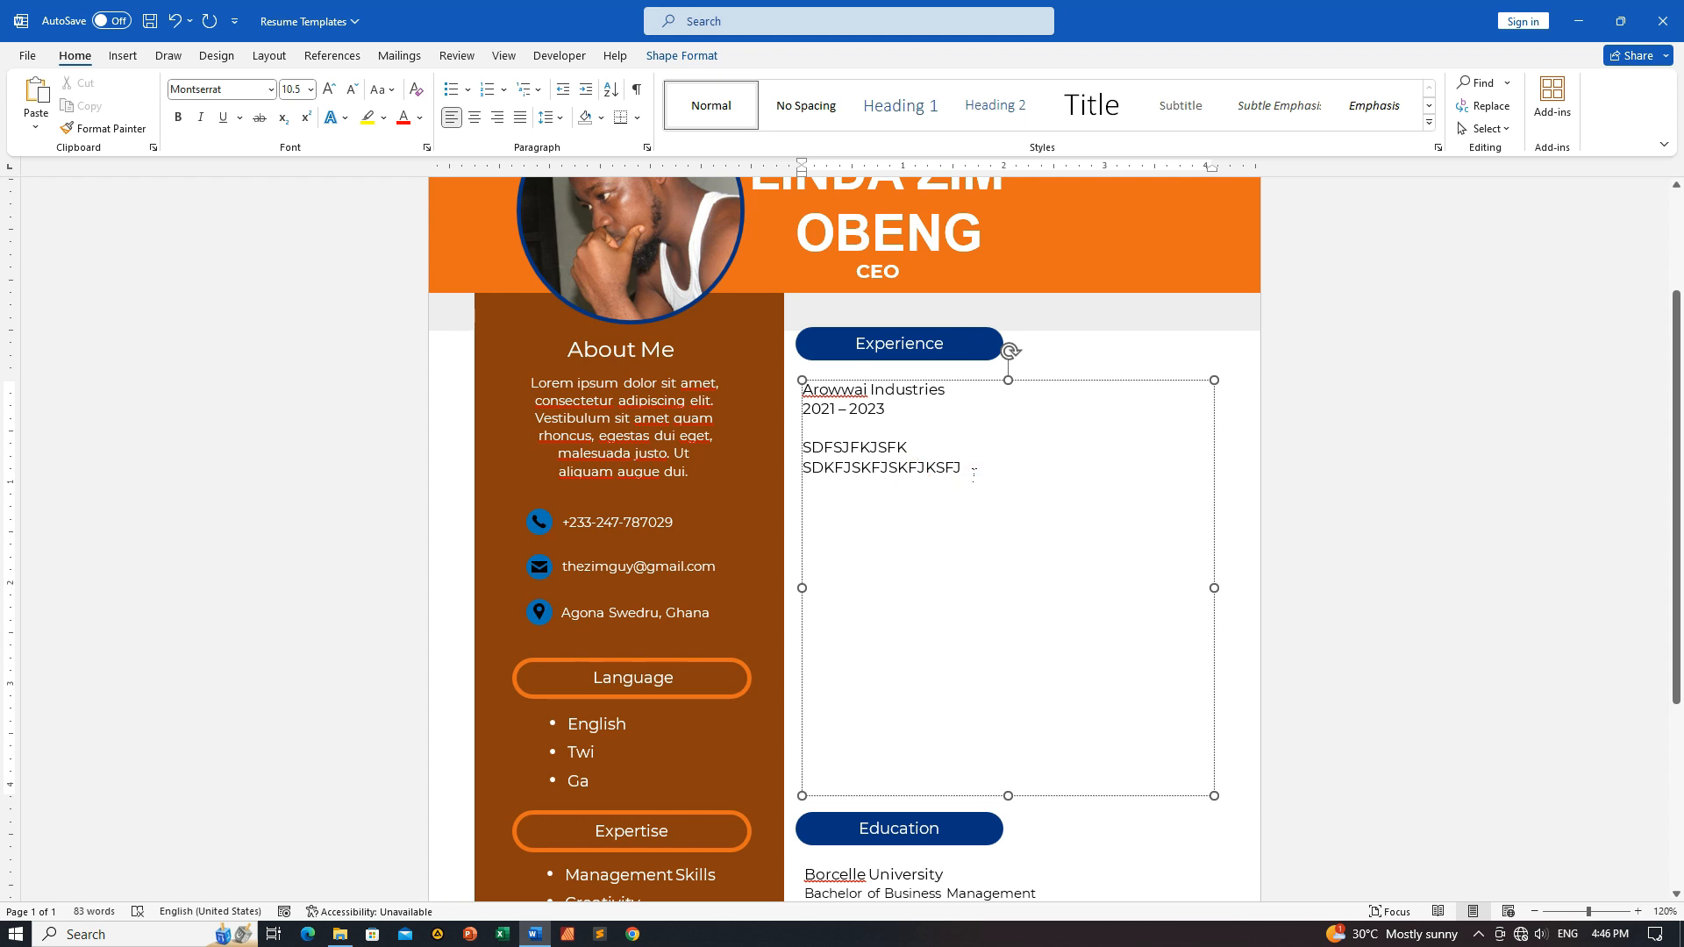
key(Return)
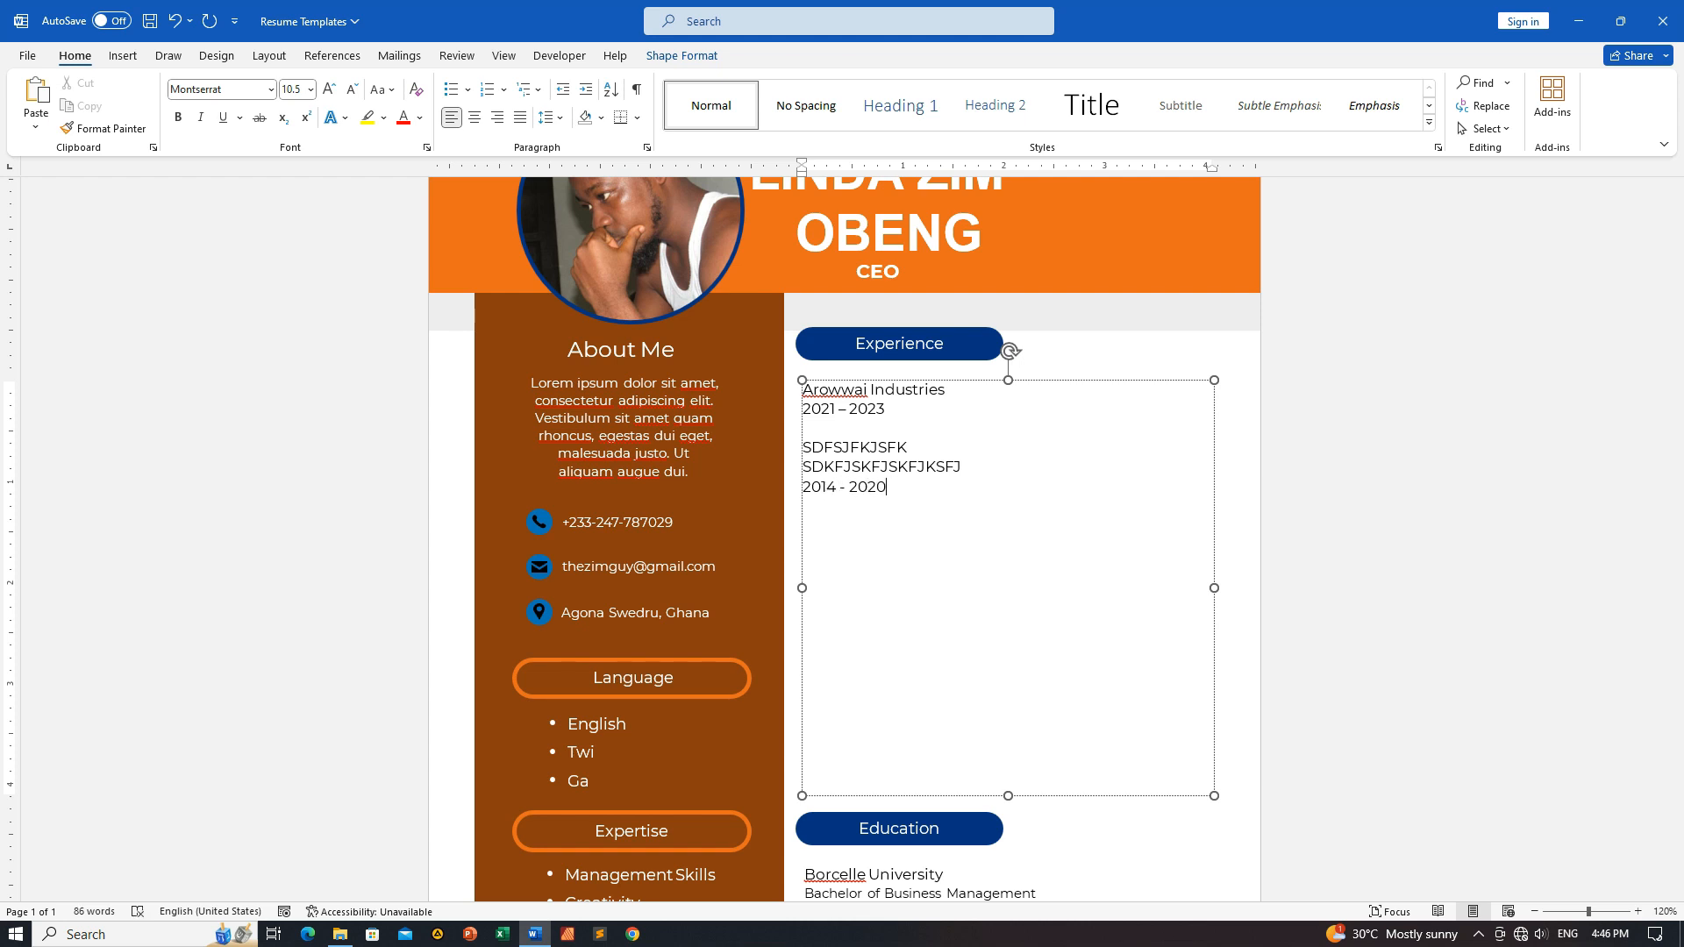
key(Return)
text(DGKLDGJ FDG DFG)
key(Return)
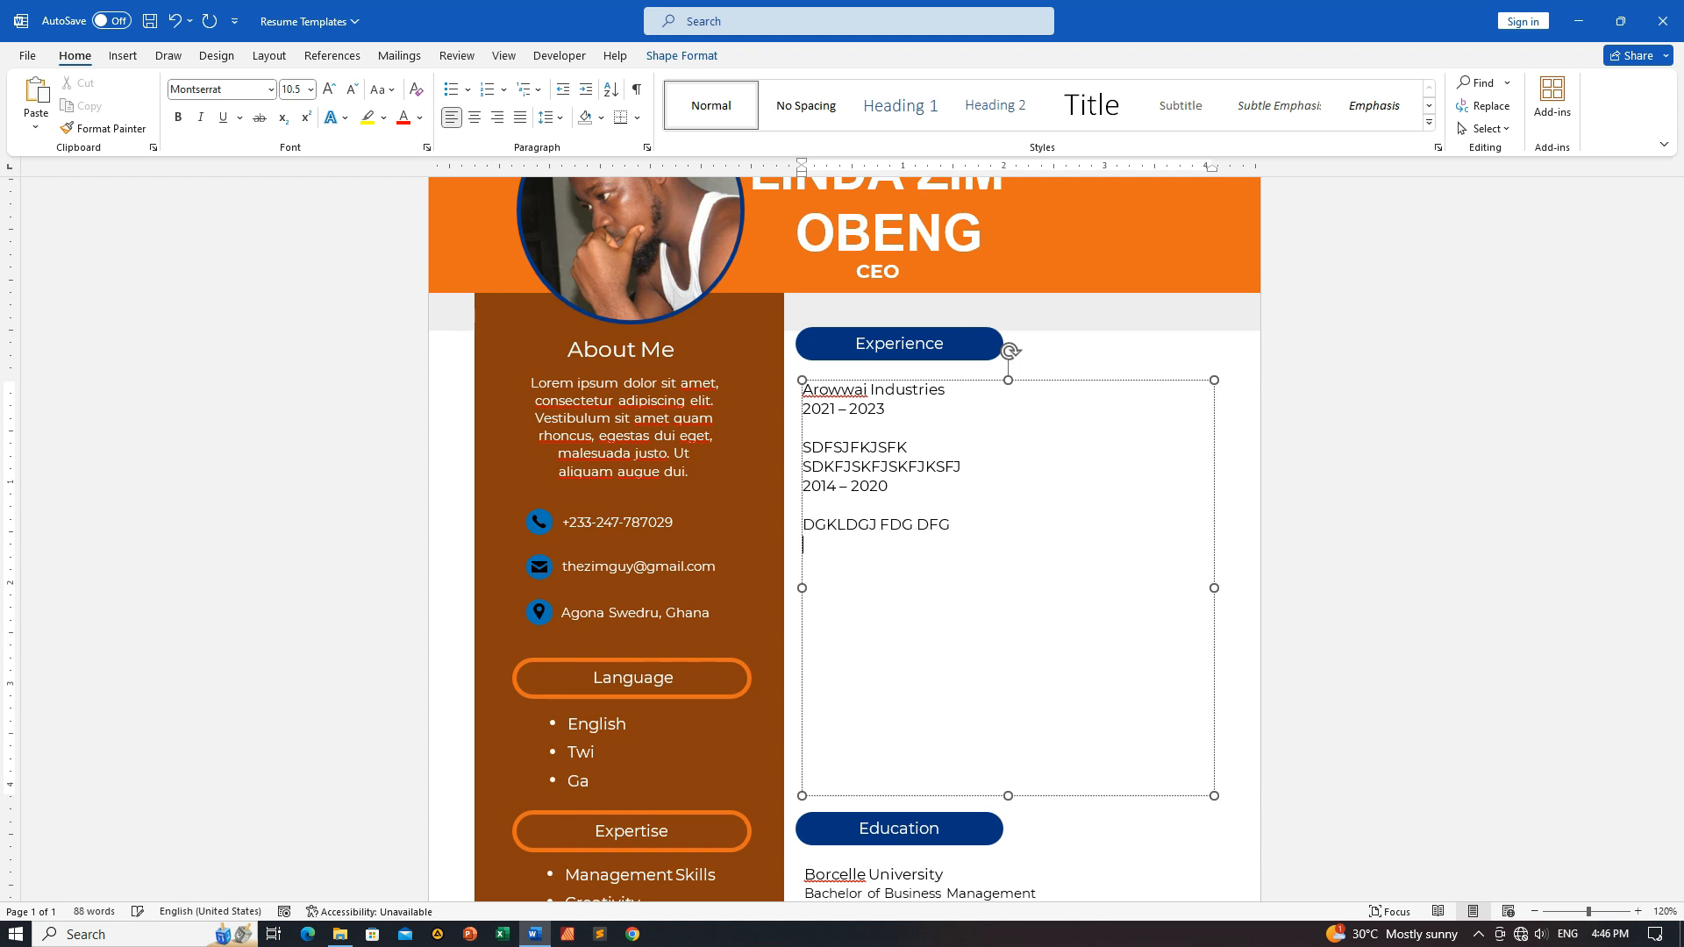
text(IDFOG DFG)
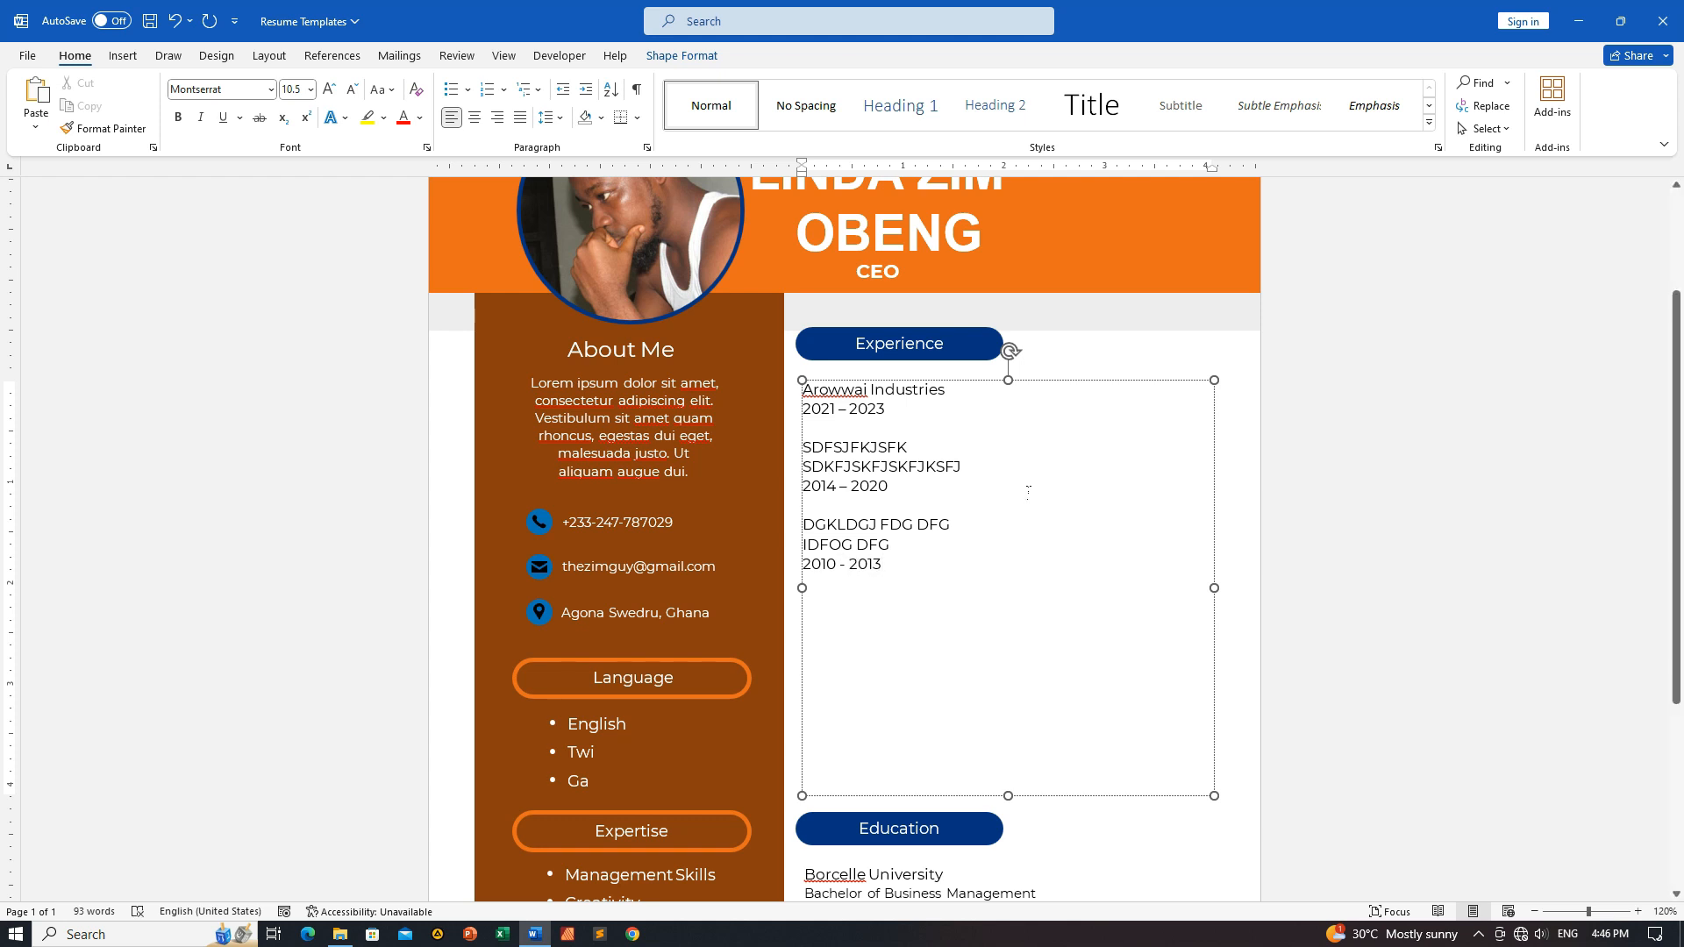
Review the edited resume from the header down to the Skills Summary bars, checking that its elements are selectable.
scroll(1040, 499, down, 3)
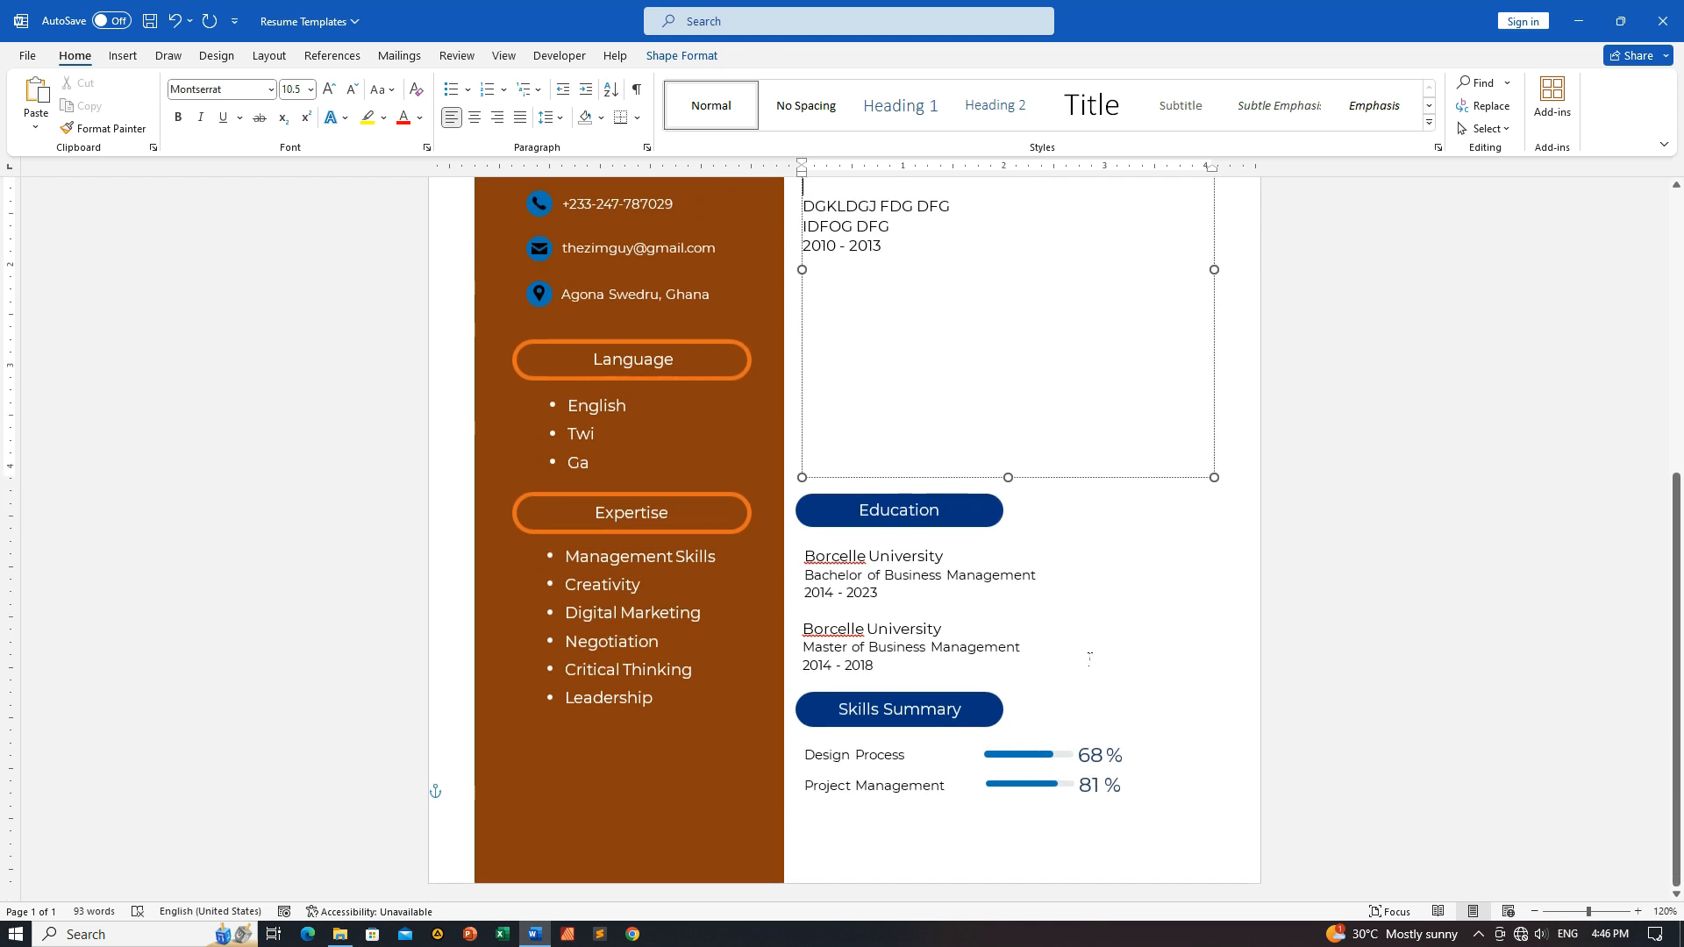
click(1026, 755)
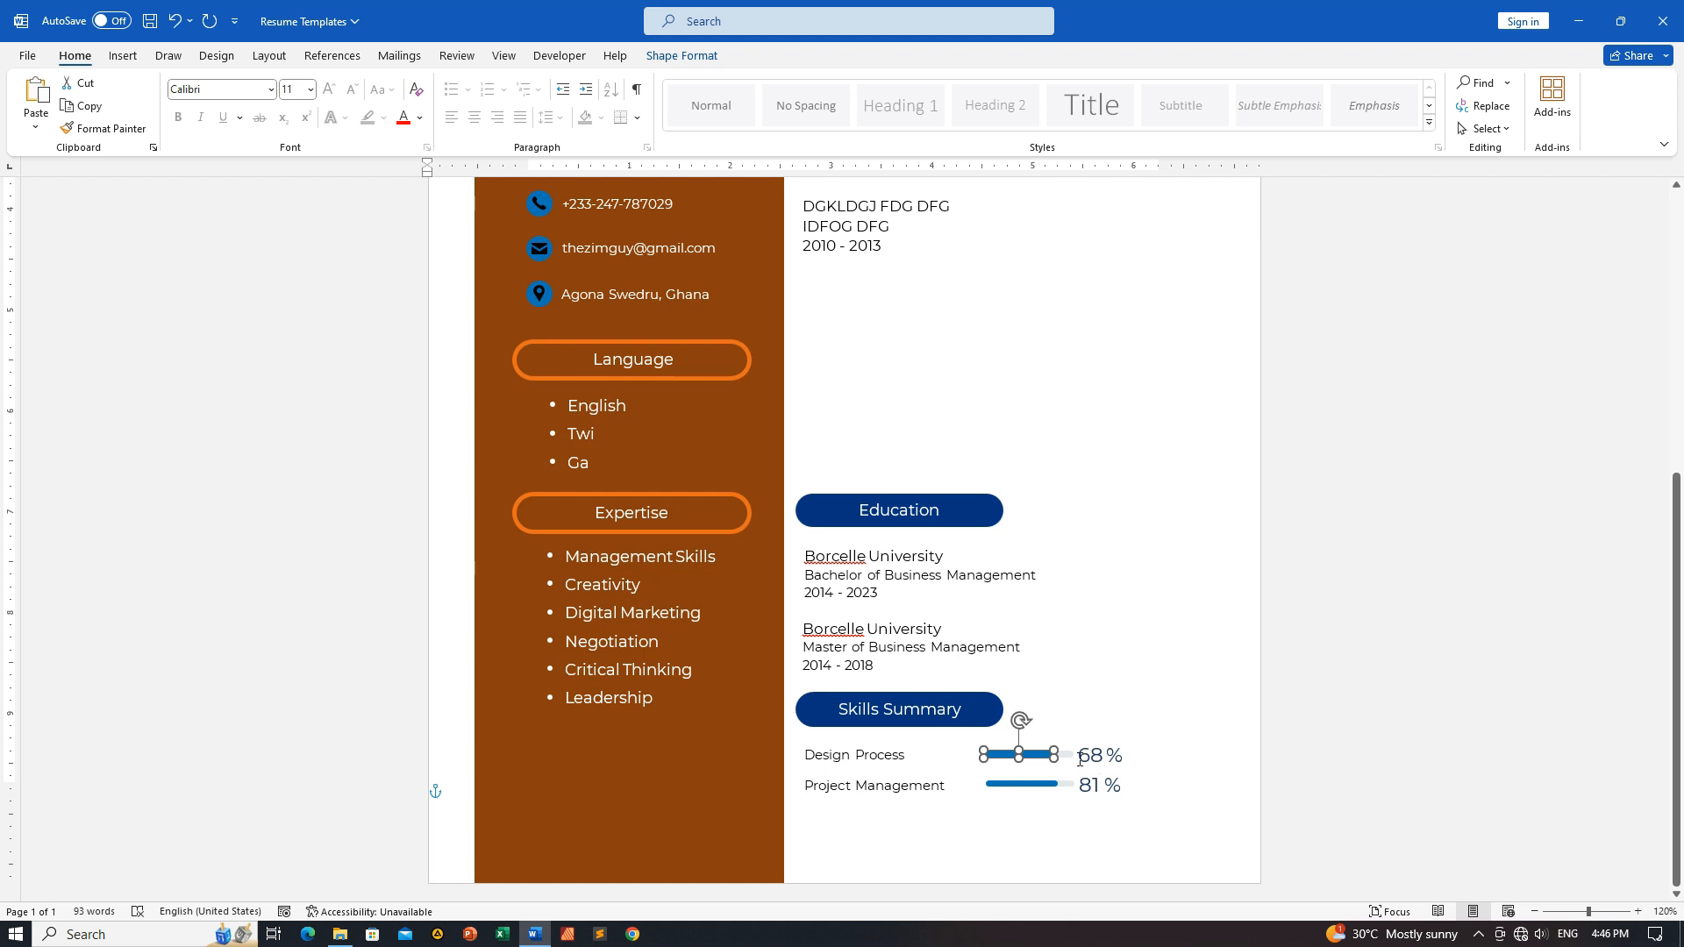
scroll(1080, 761, up, 4)
scroll(1079, 758, down, 4)
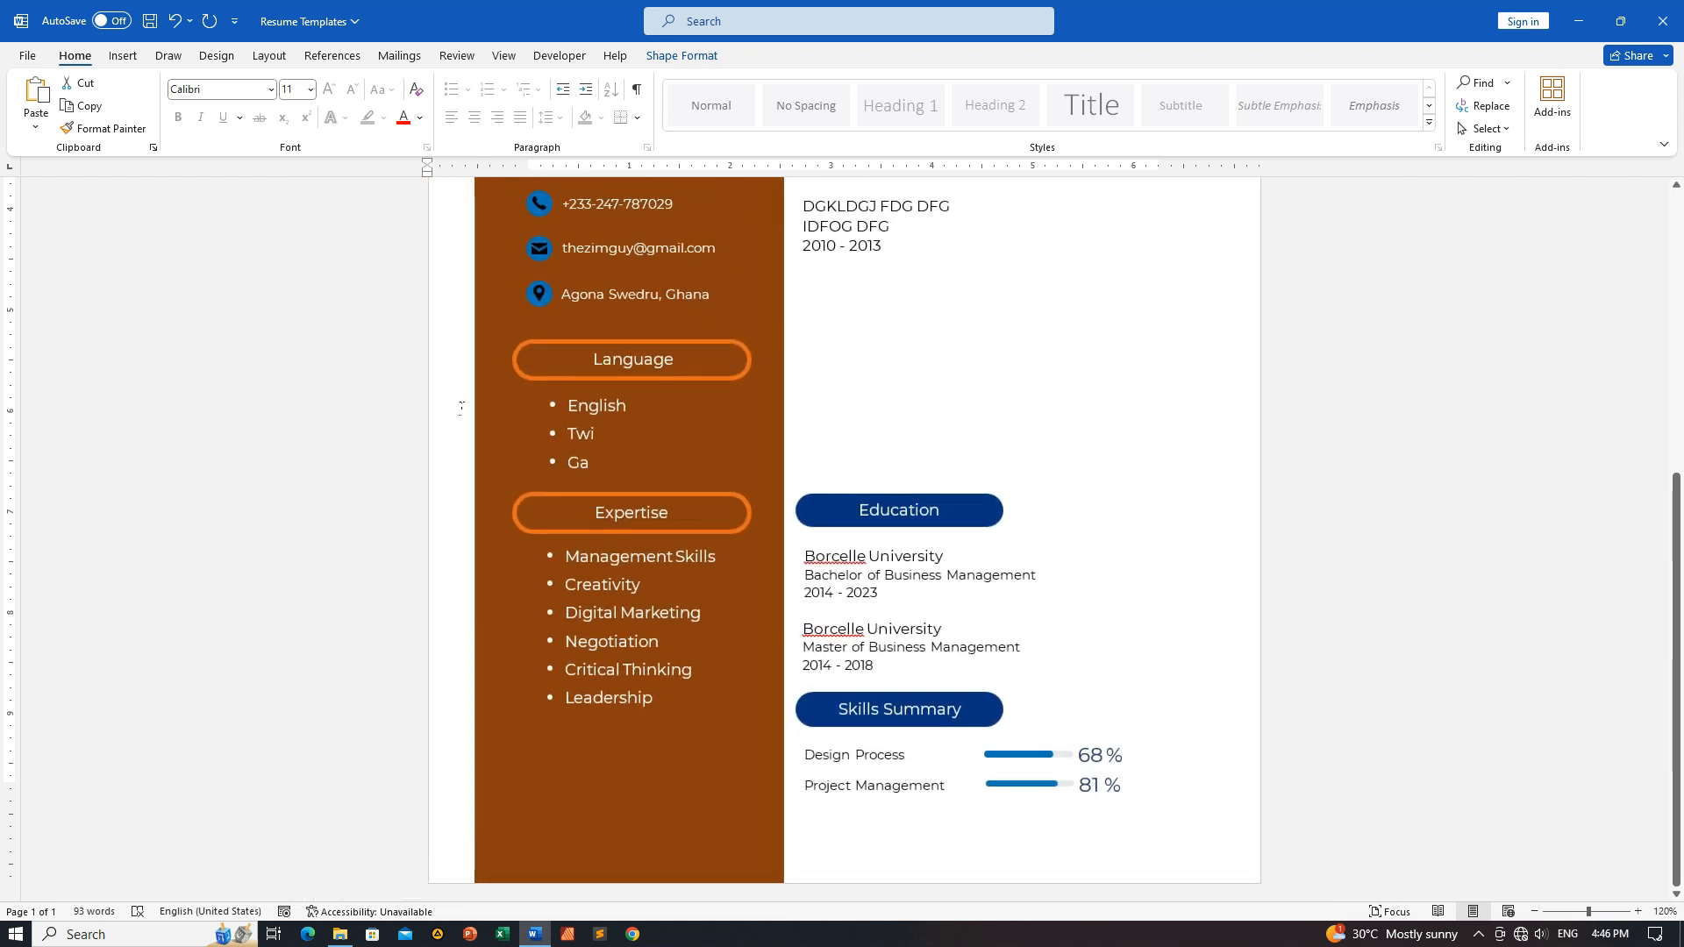
scroll(957, 515, up, 5)
scroll(951, 500, down, 3)
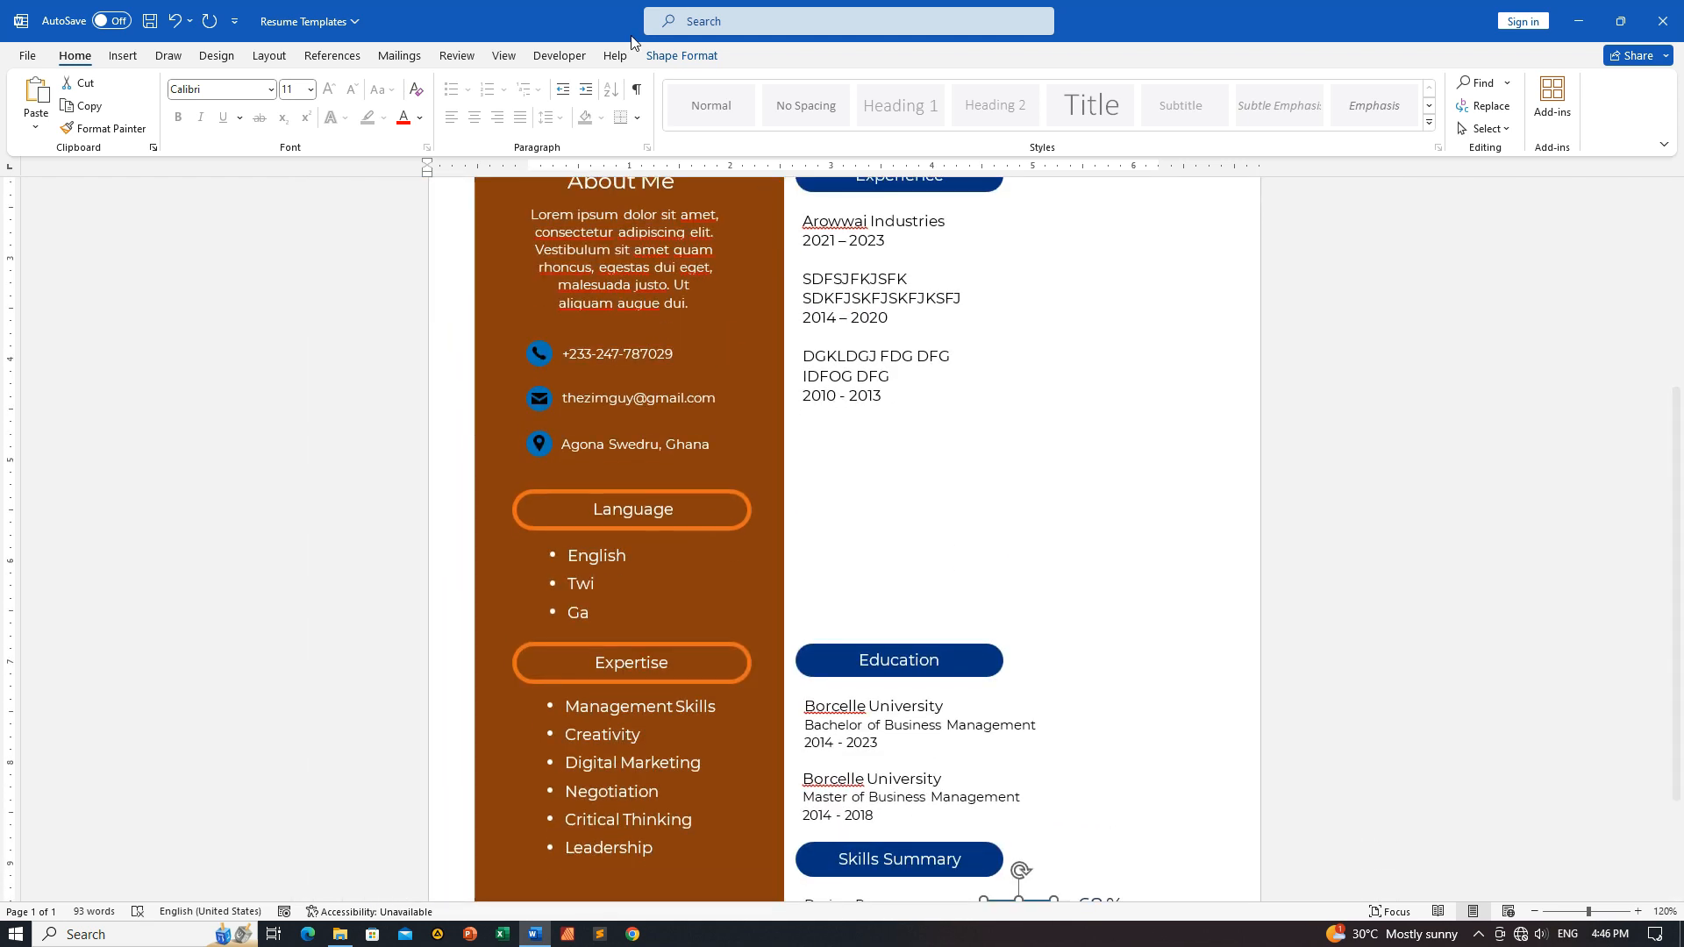
scroll(871, 298, down, 2)
scroll(944, 323, up, 6)
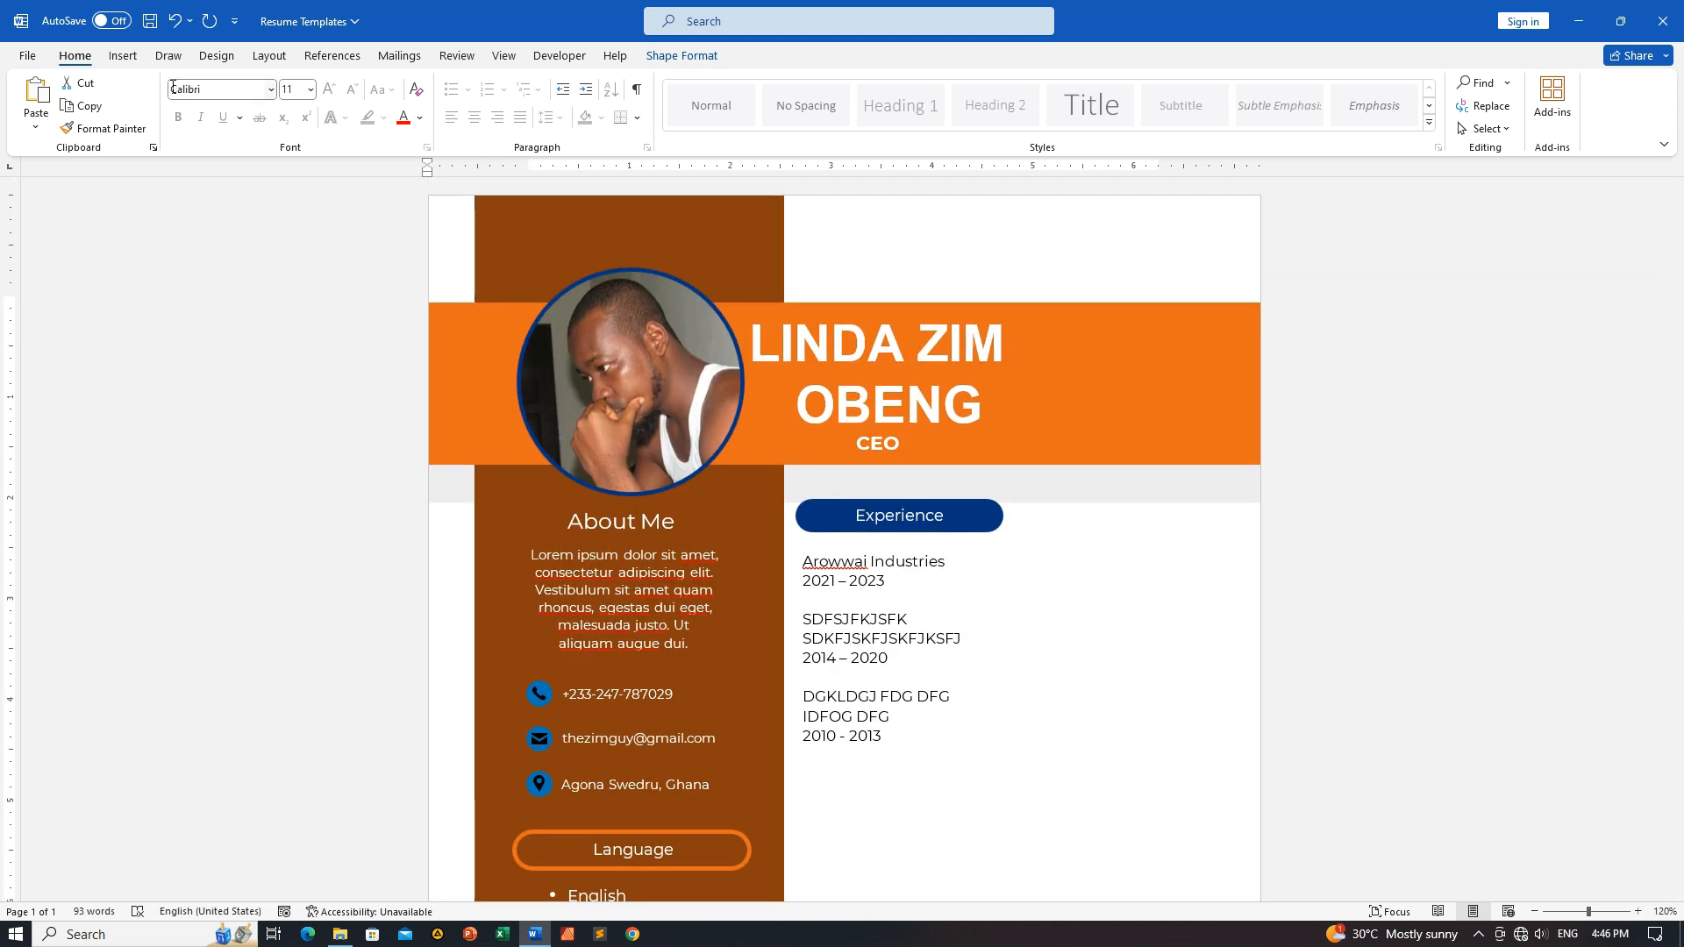
scroll(929, 538, down, 4)
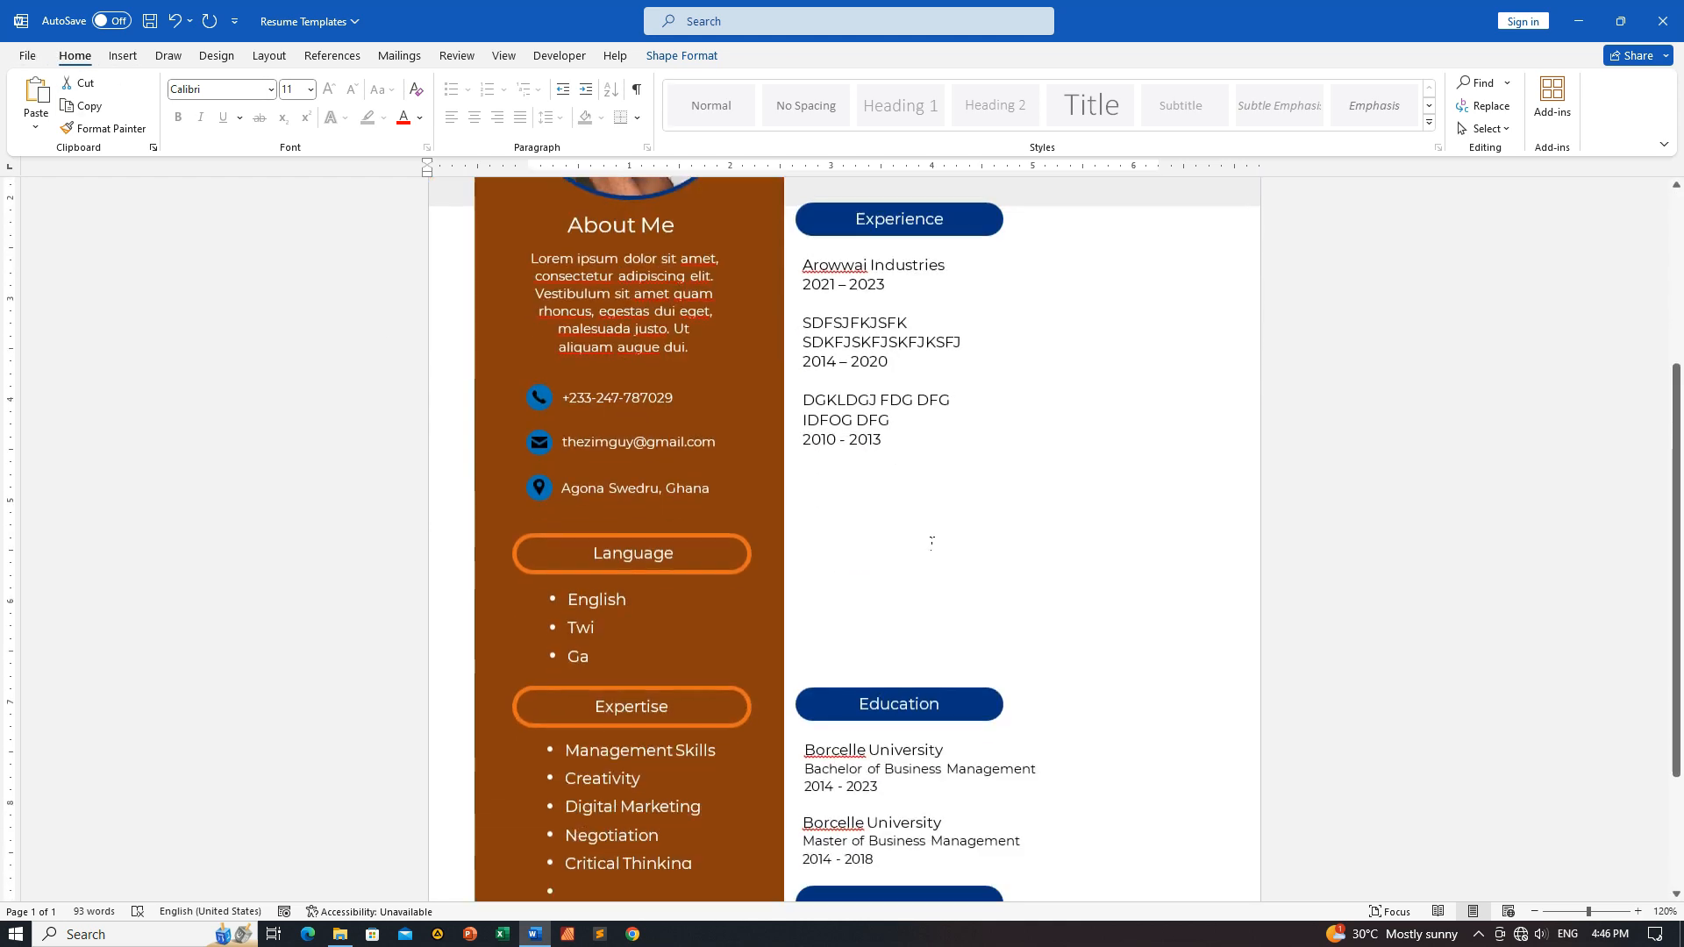
click(894, 474)
scroll(848, 450, up, 3)
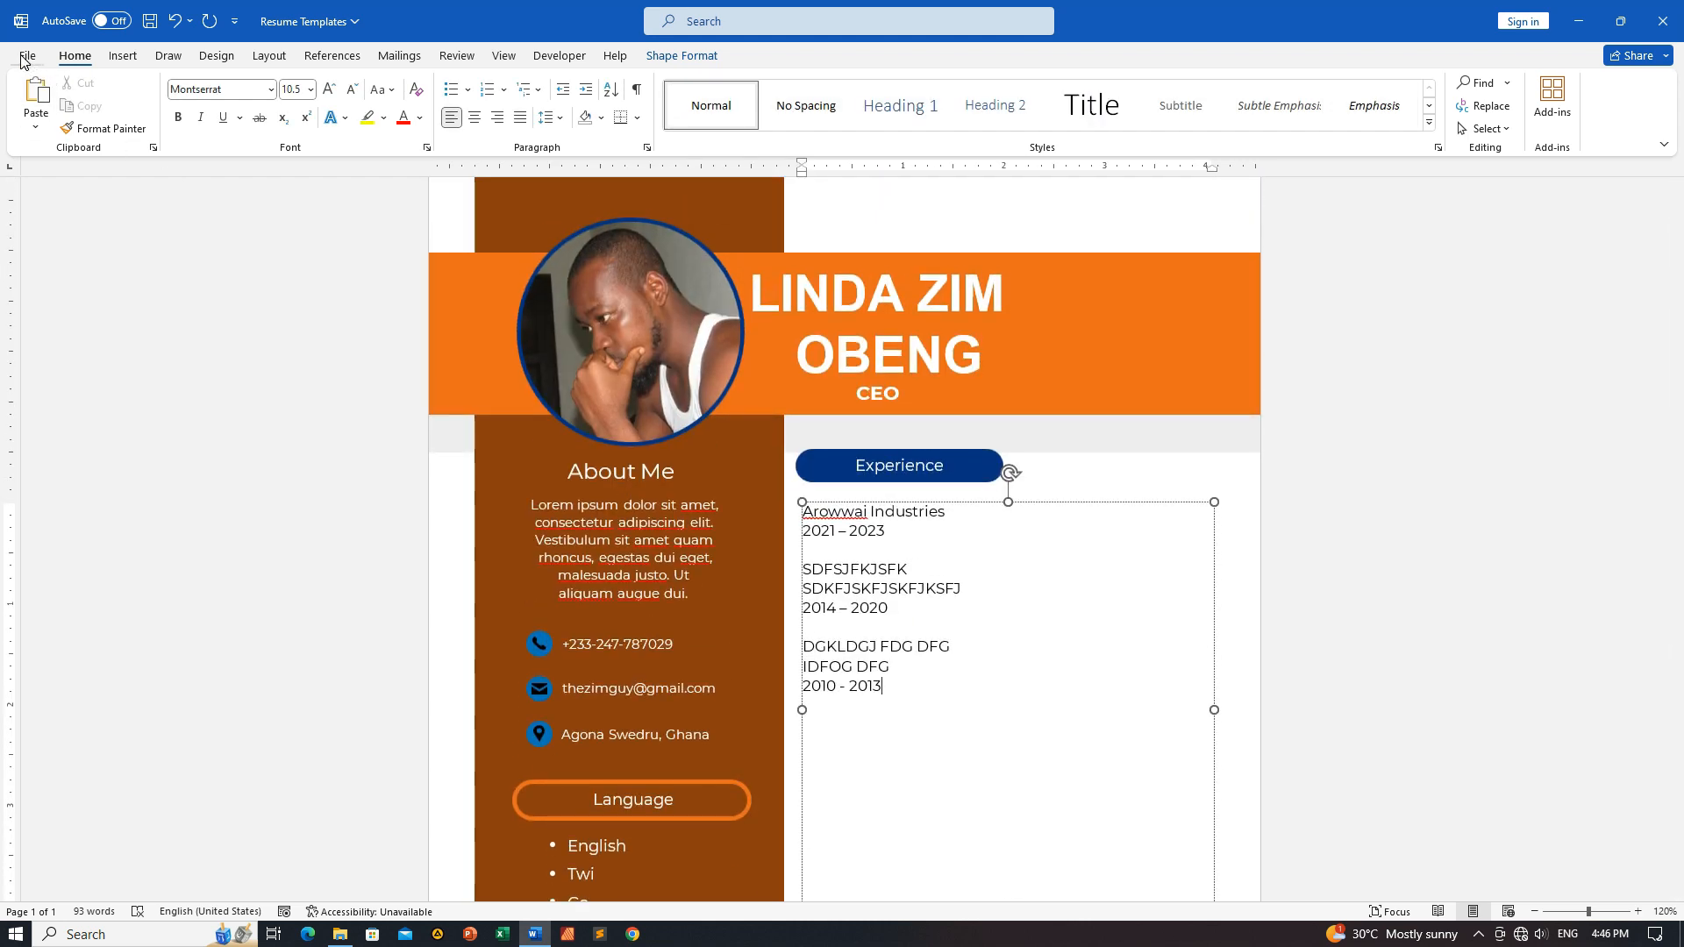
Save the resume as a Word Document named Resume Templates in the PDF to Word in MS Word folder.
click(27, 56)
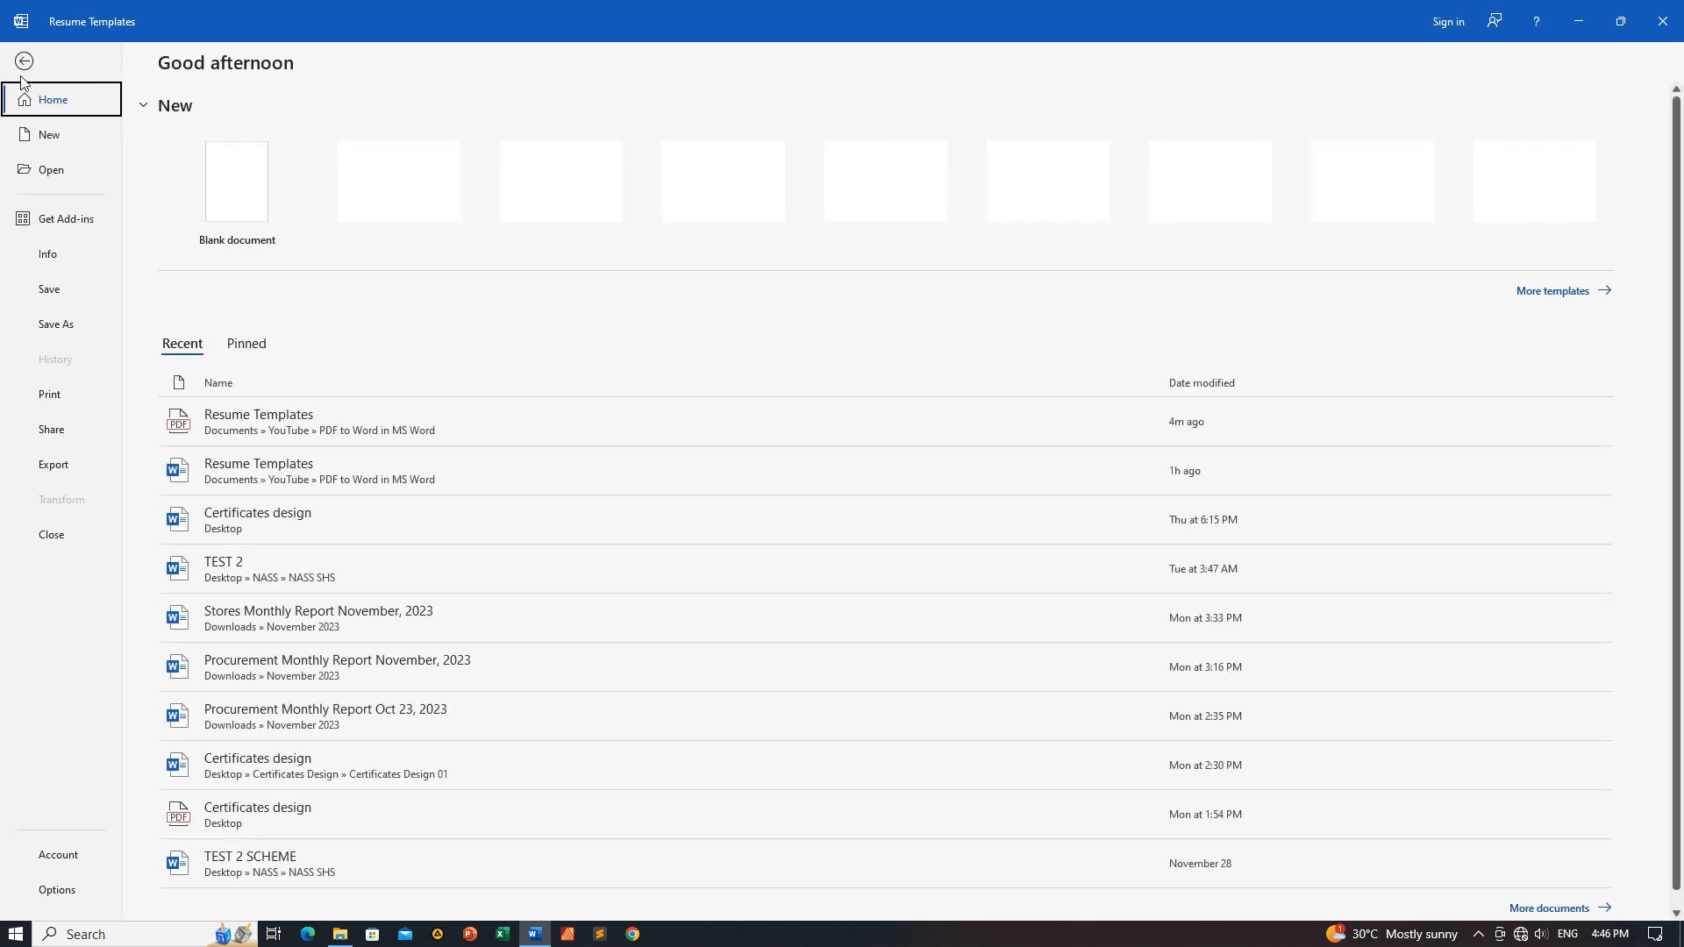
click(57, 326)
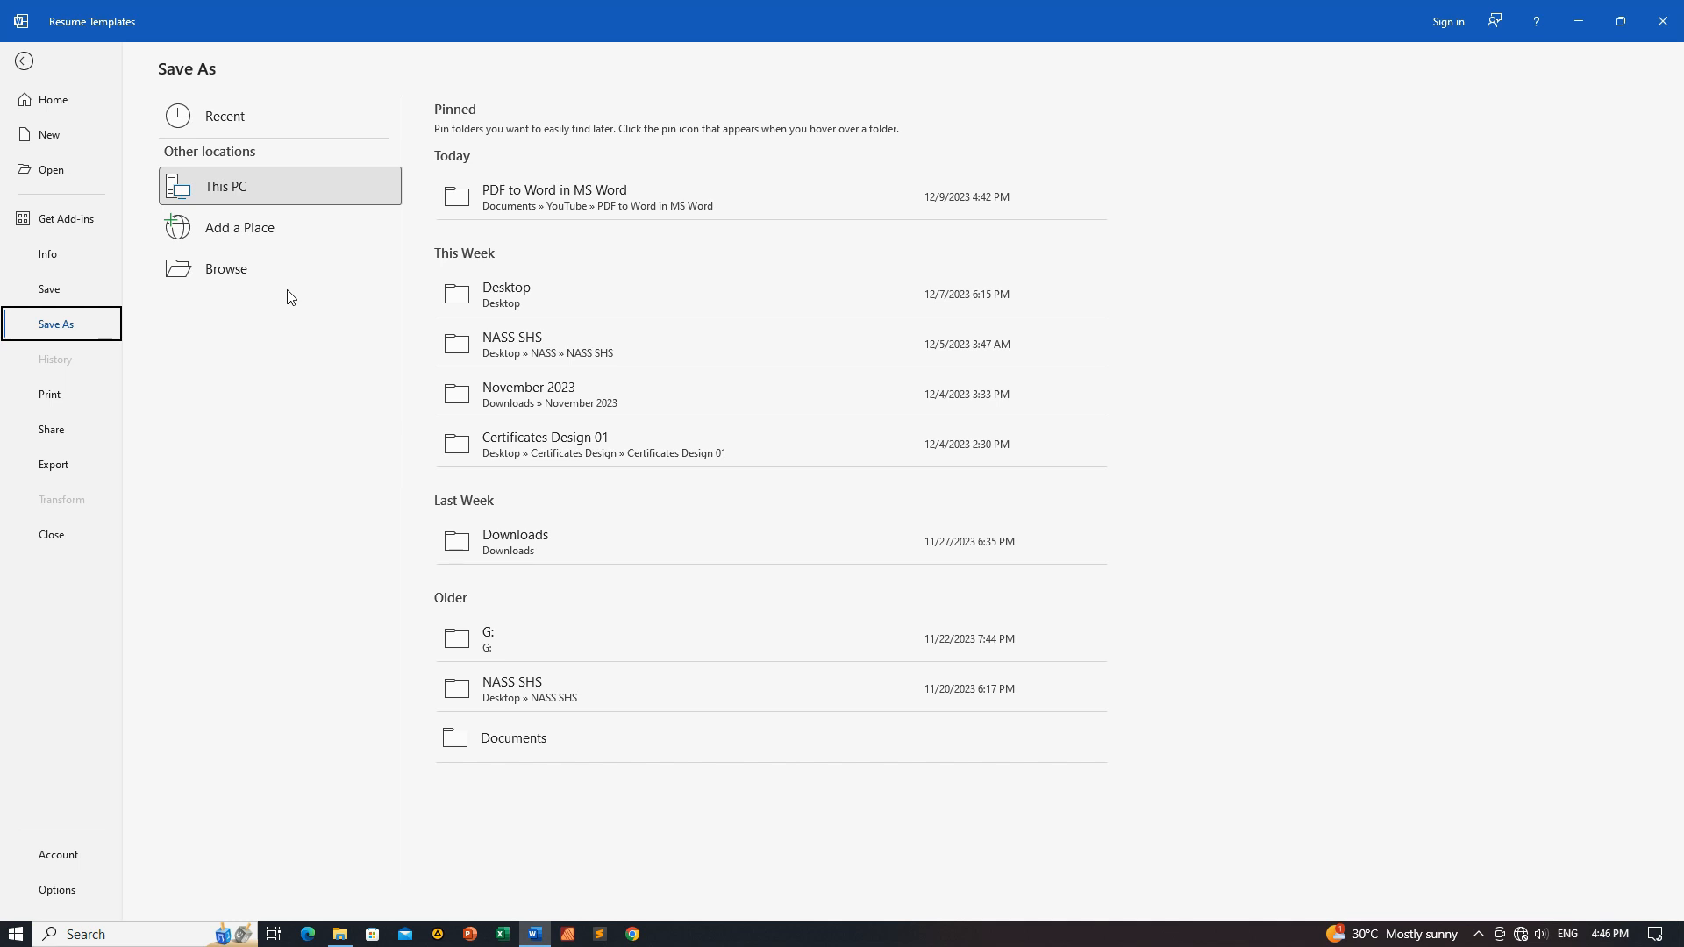
click(268, 269)
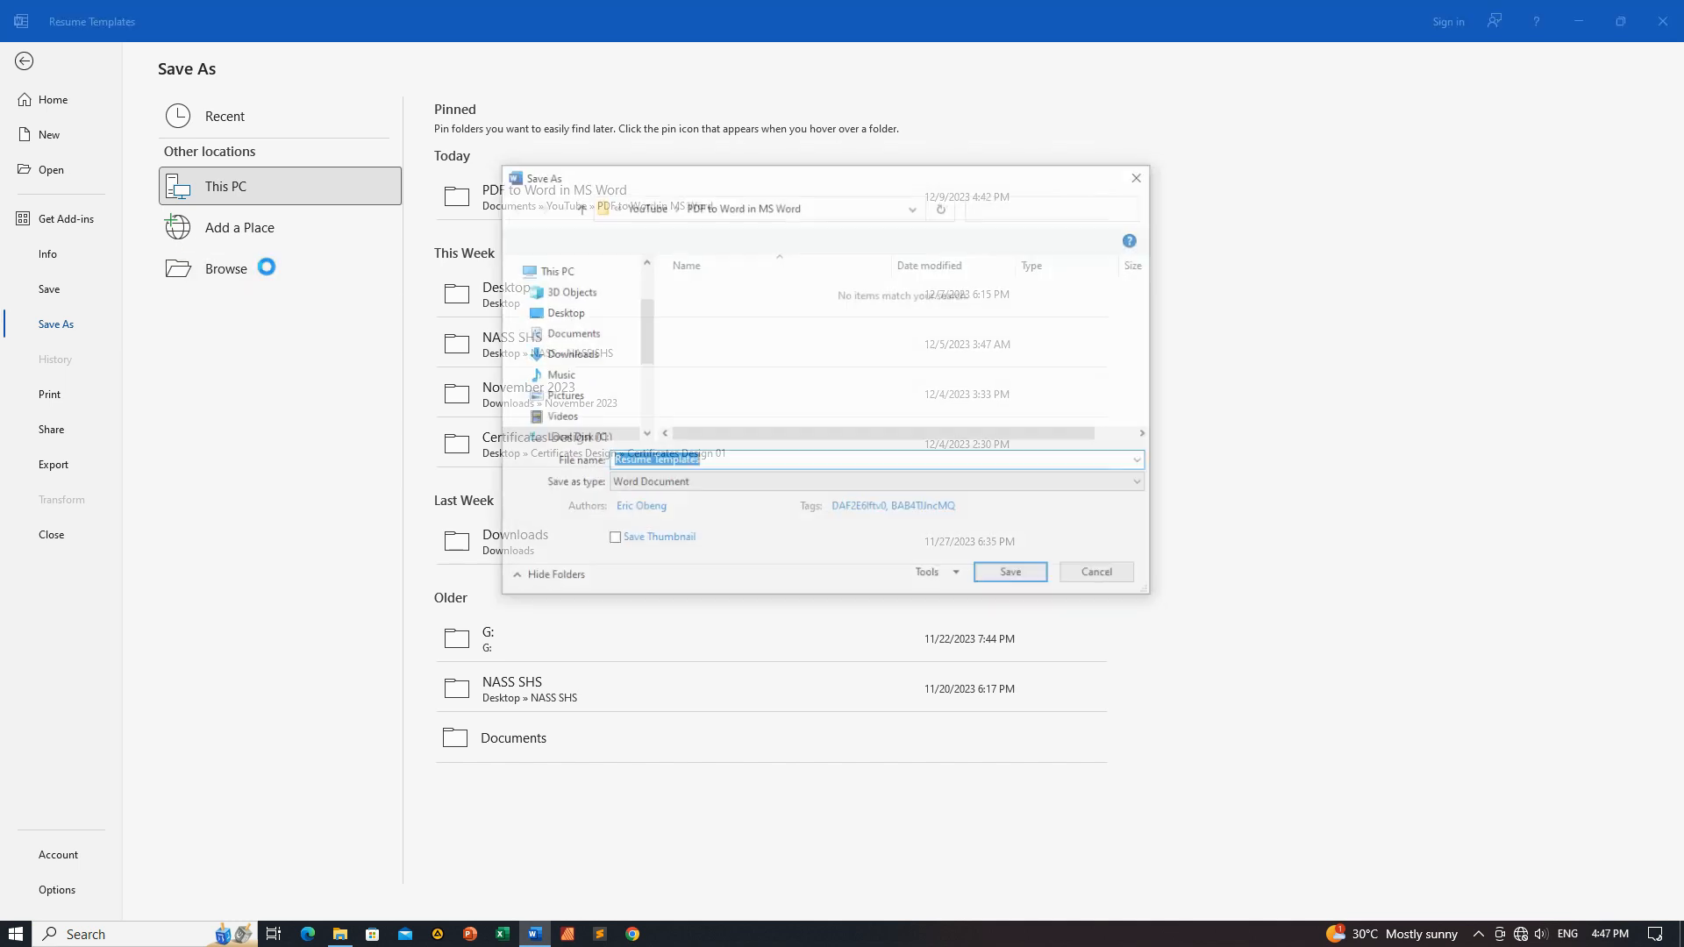
click(703, 483)
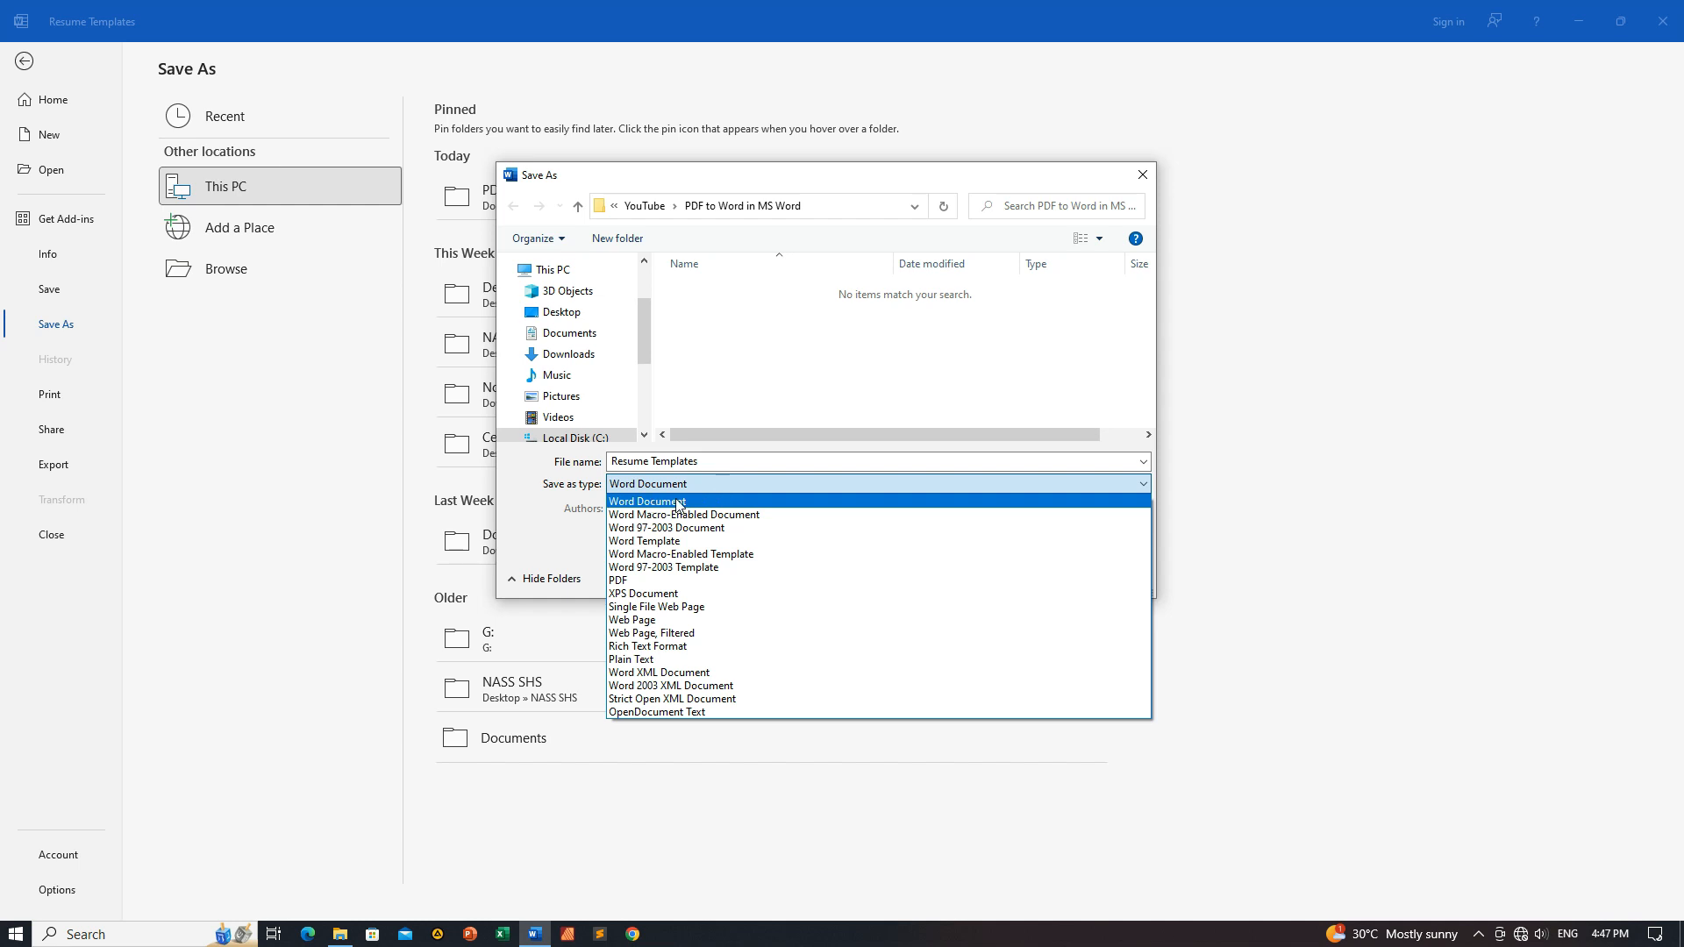
click(678, 503)
click(1015, 579)
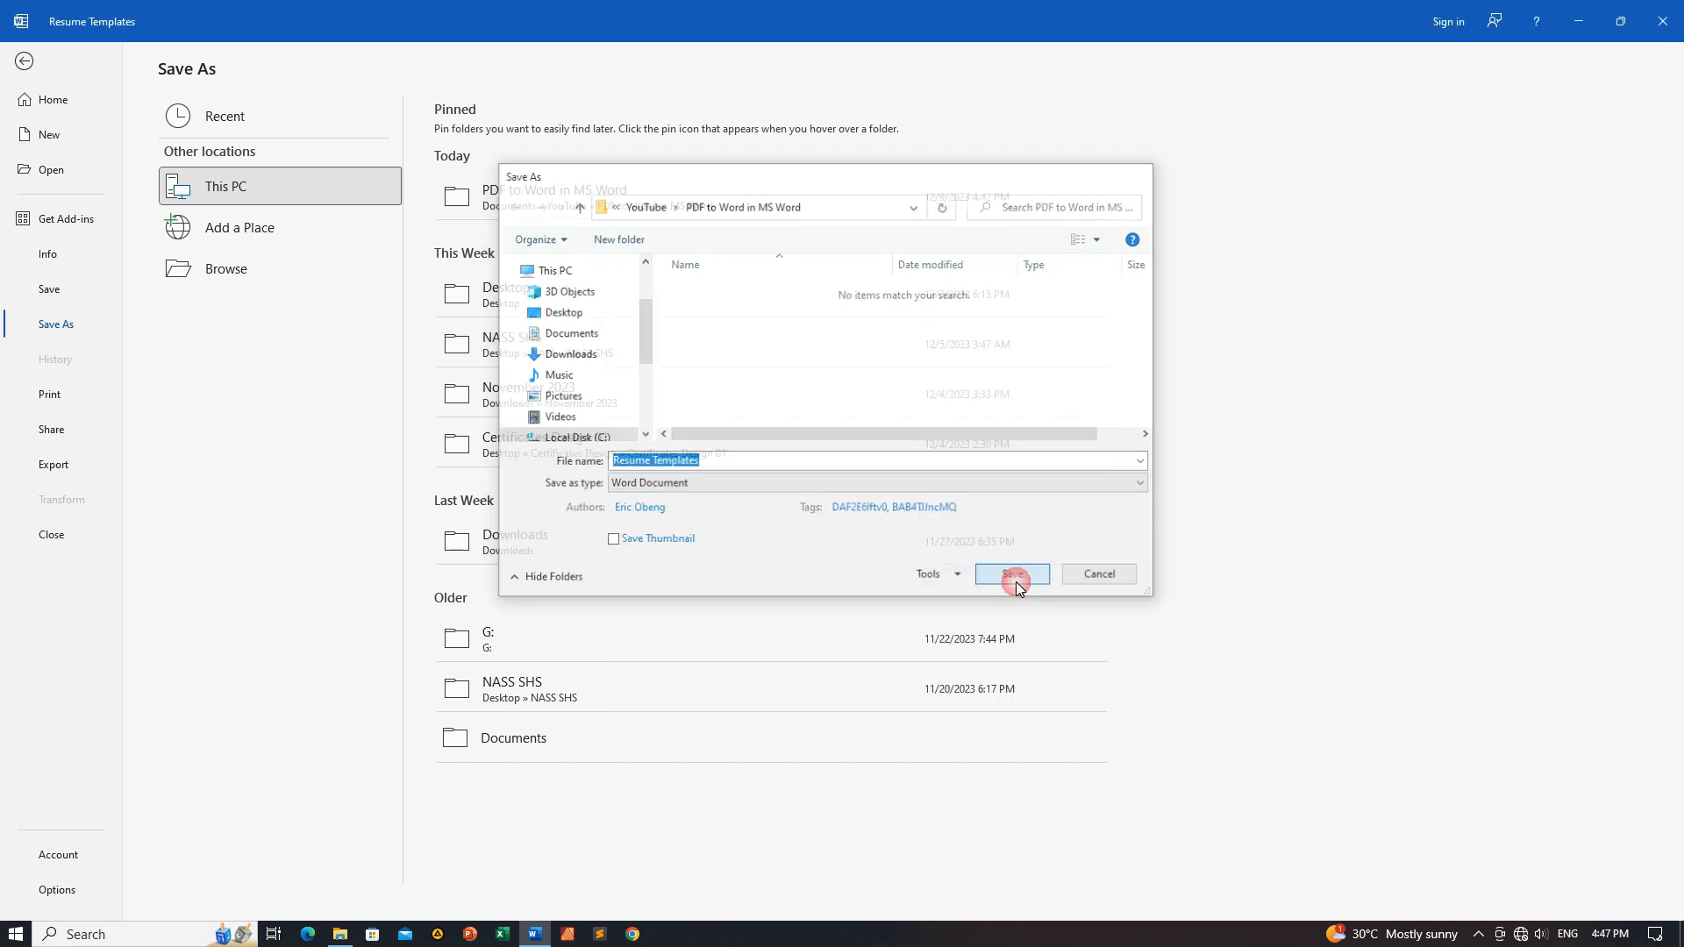
Inspect the saved document's Expertise list, Experience and Education headings, and Experience text box as separate editable objects.
scroll(982, 508, down, 8)
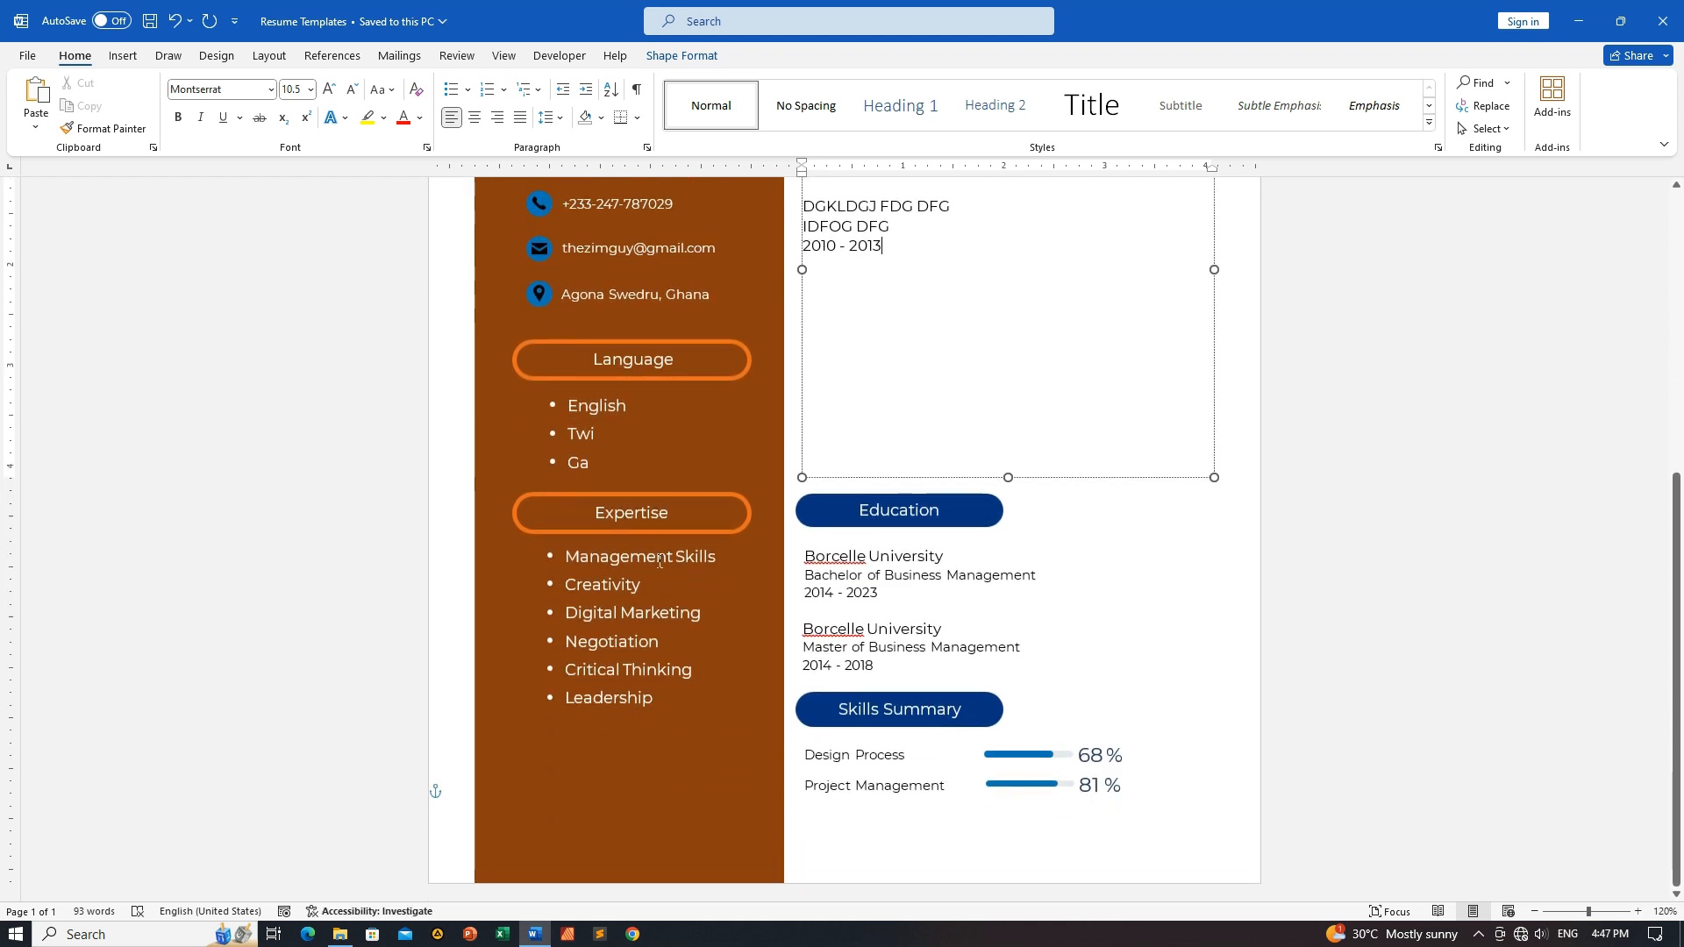
click(658, 561)
scroll(968, 528, up, 3)
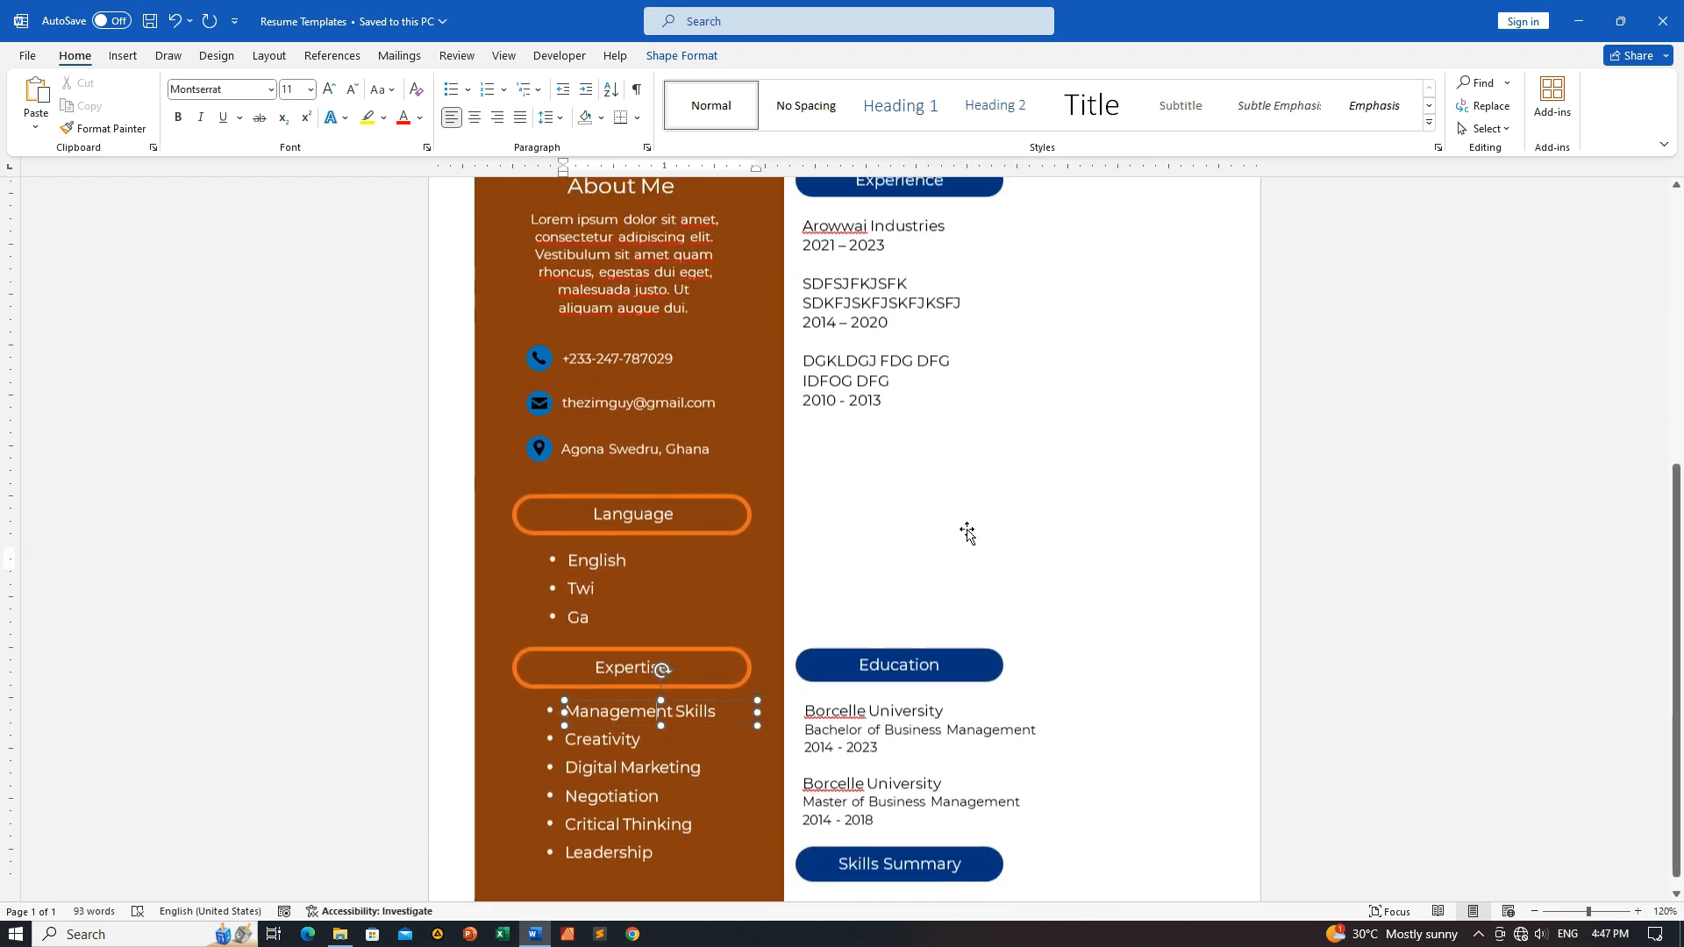
scroll(968, 528, up, 6)
scroll(970, 527, down, 3)
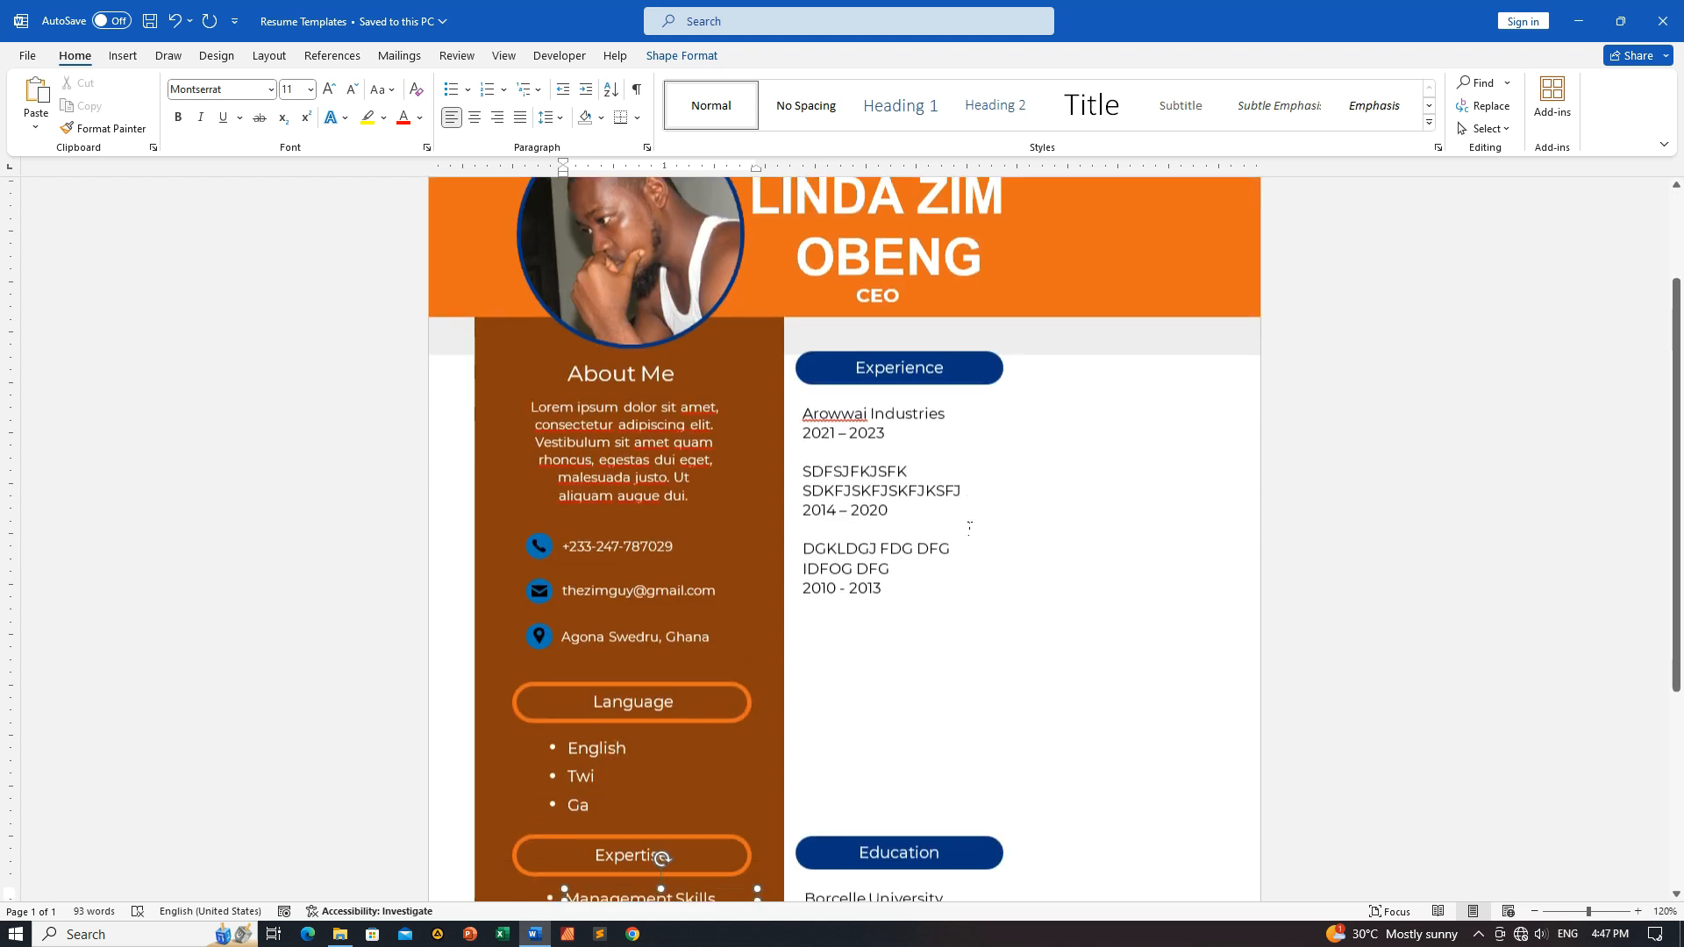
click(992, 375)
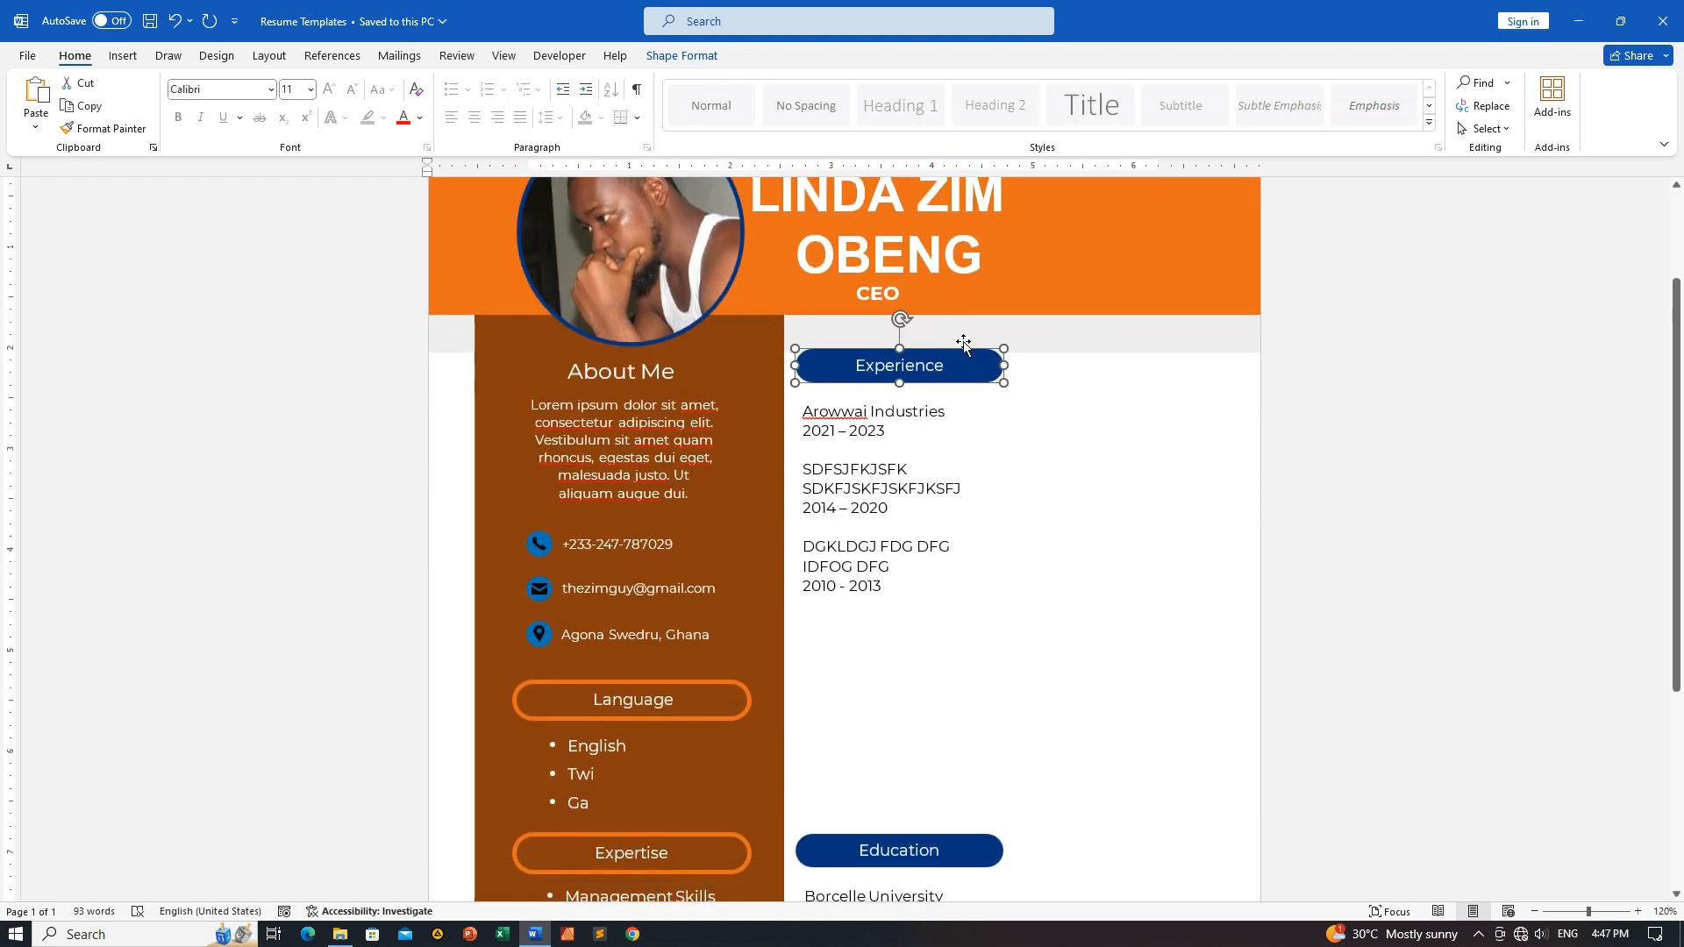
scroll(957, 400, down, 6)
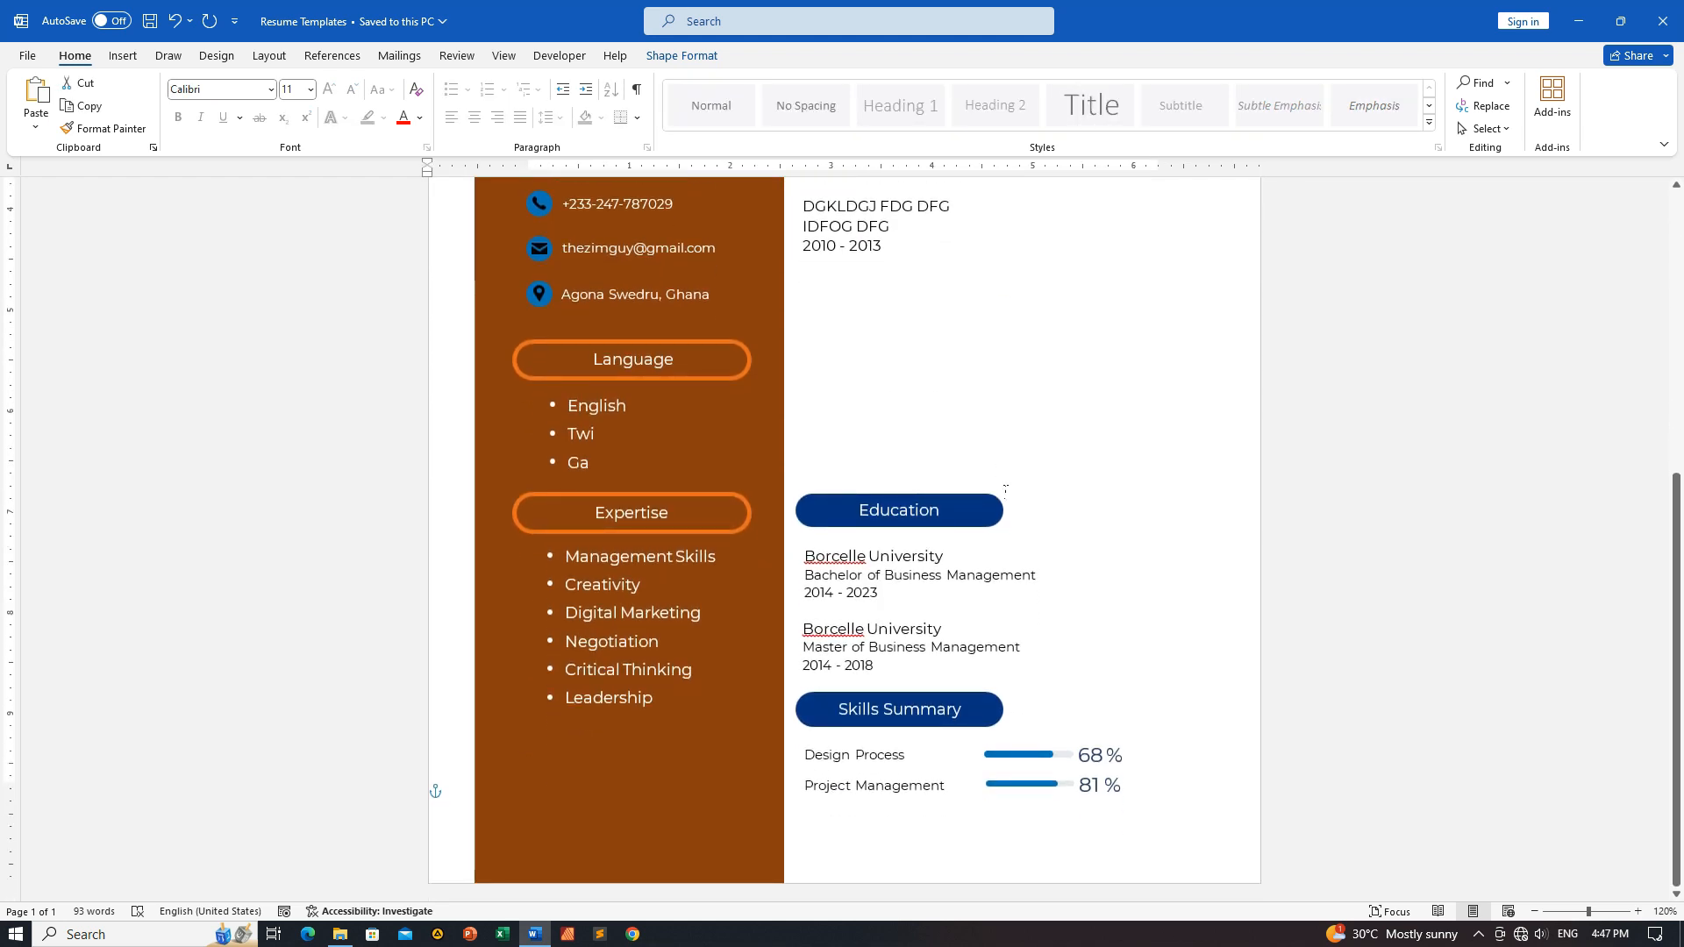
click(991, 507)
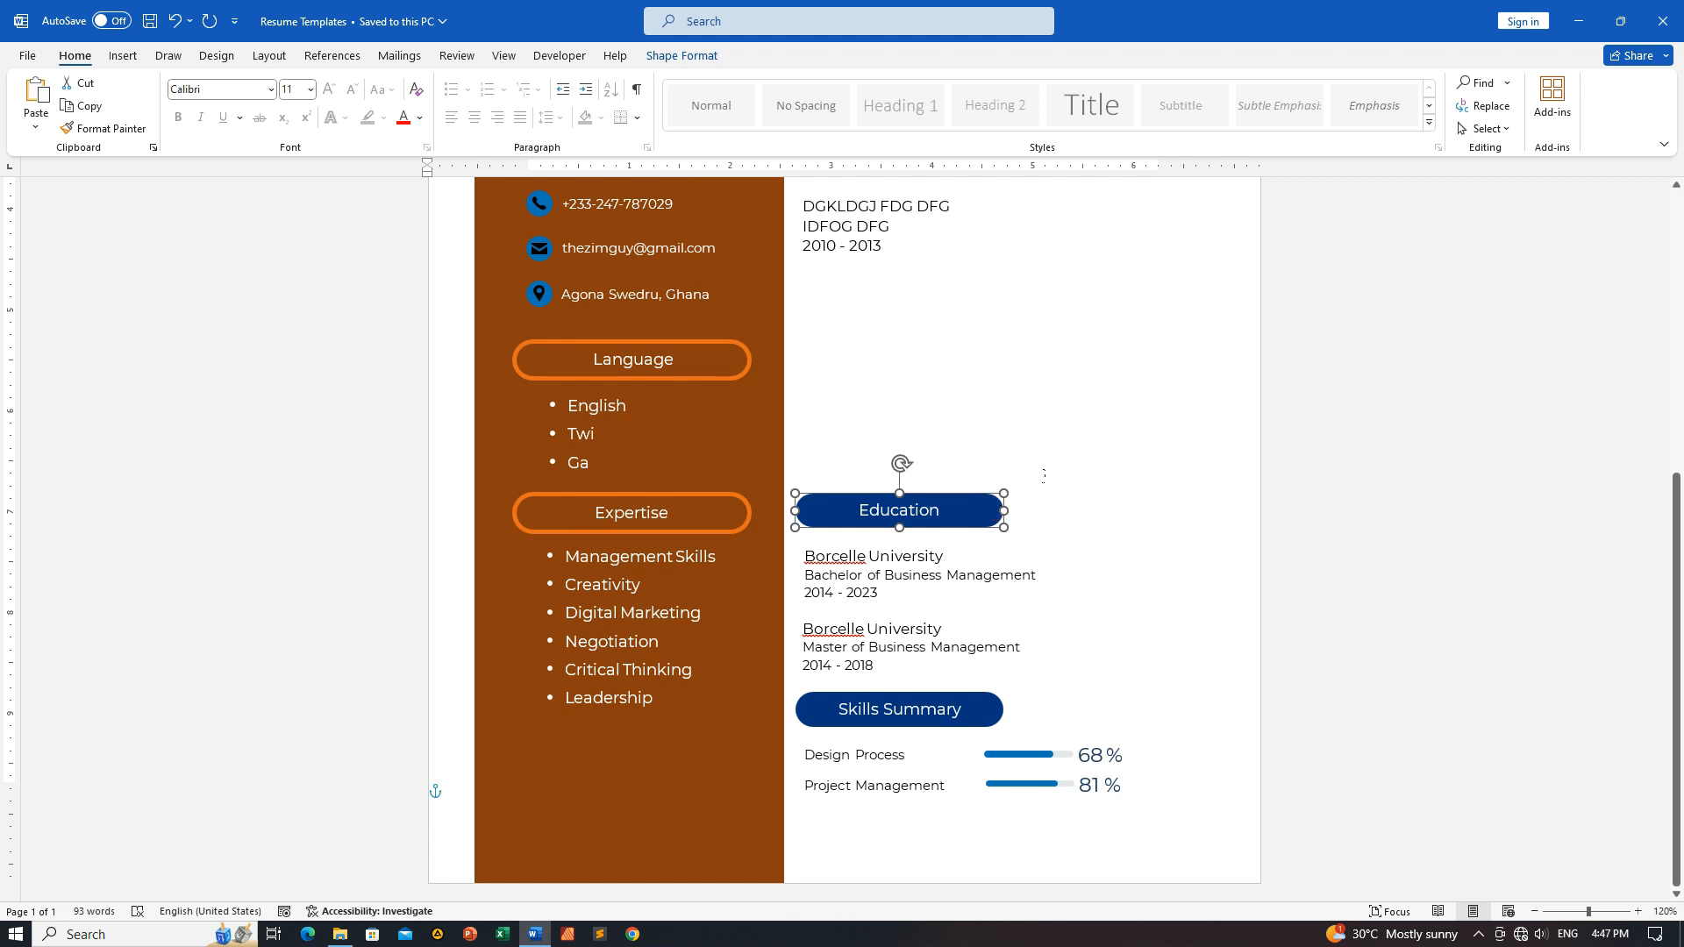
scroll(1043, 475, up, 7)
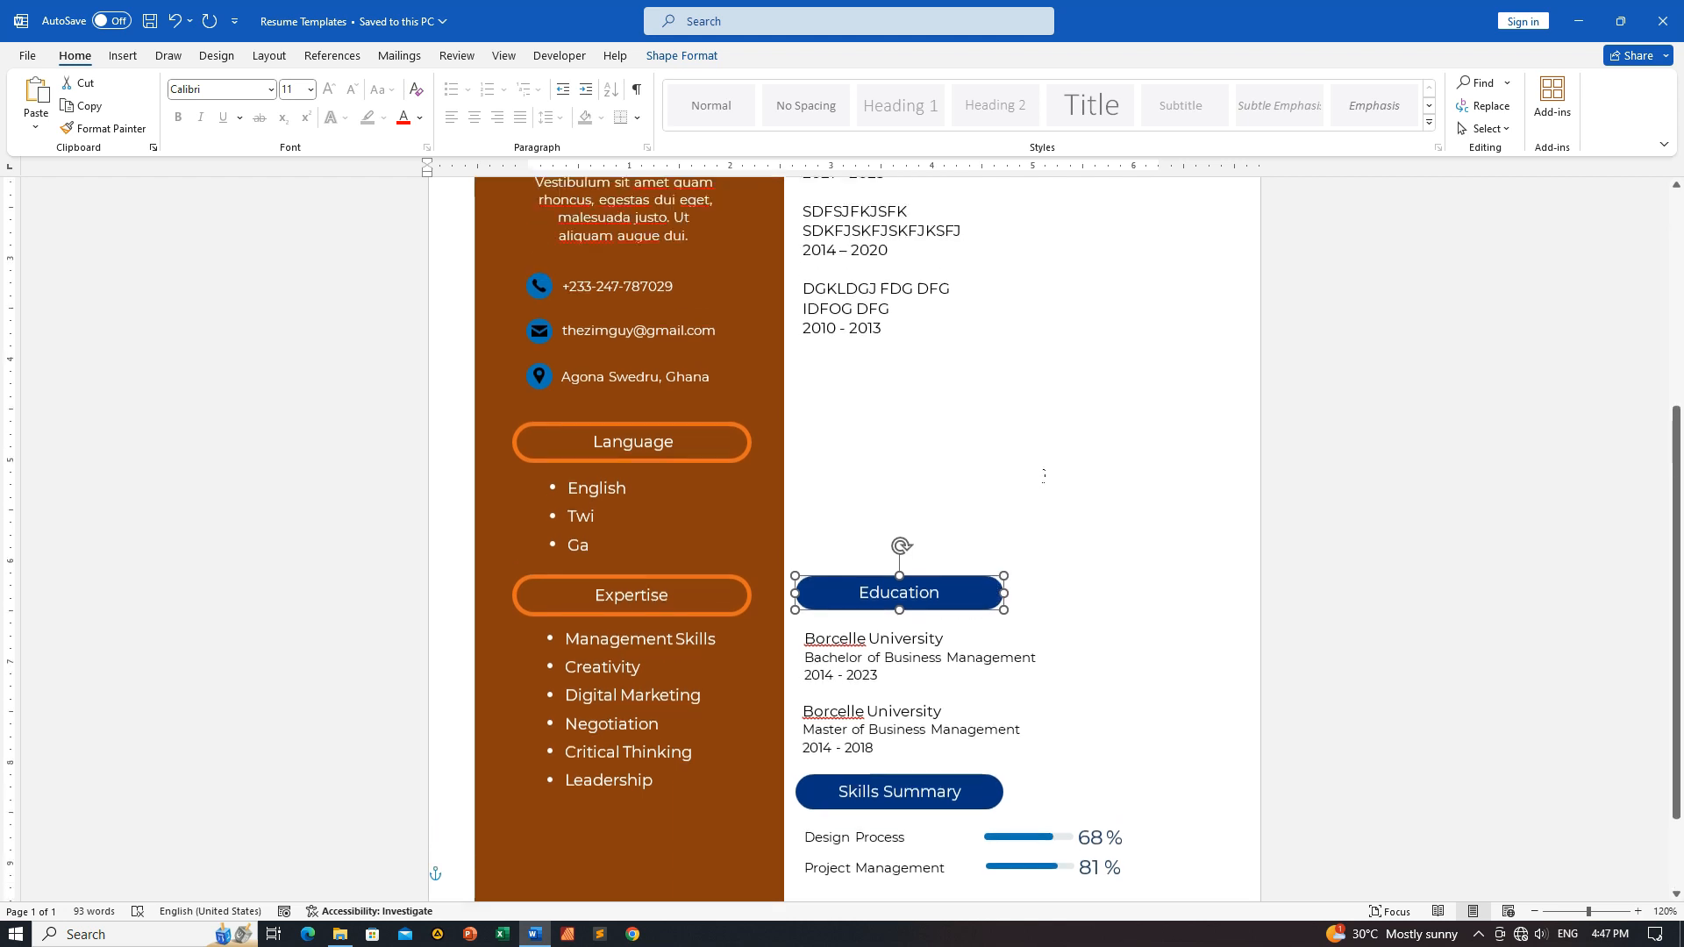
click(999, 531)
scroll(999, 530, up, 2)
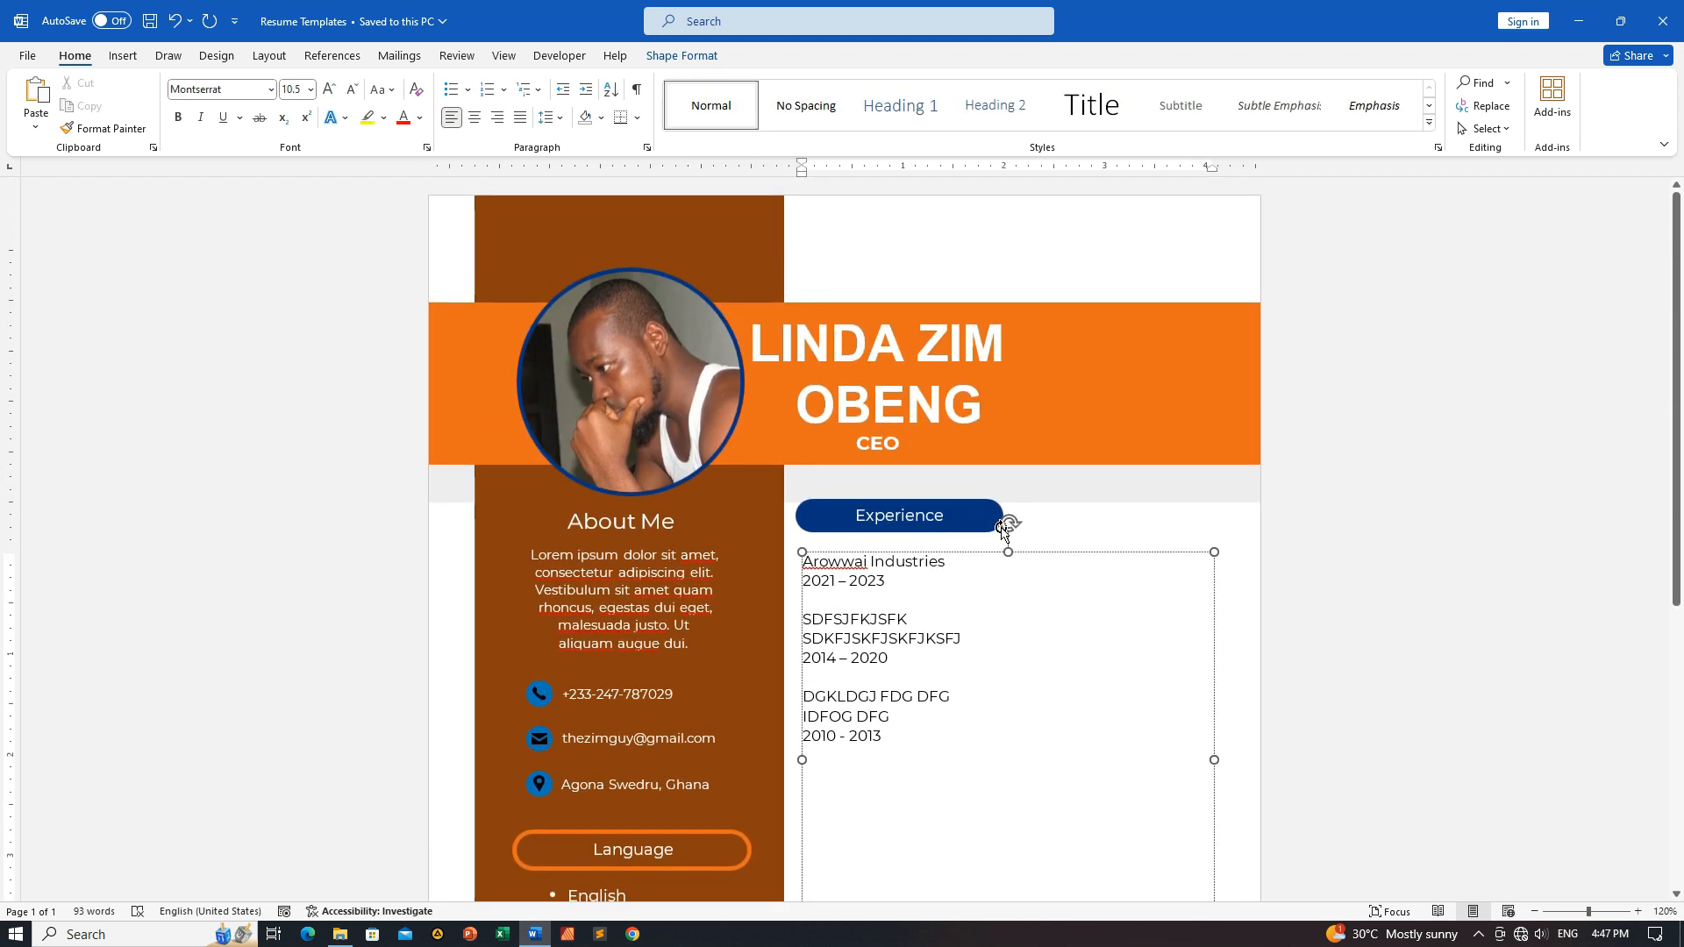